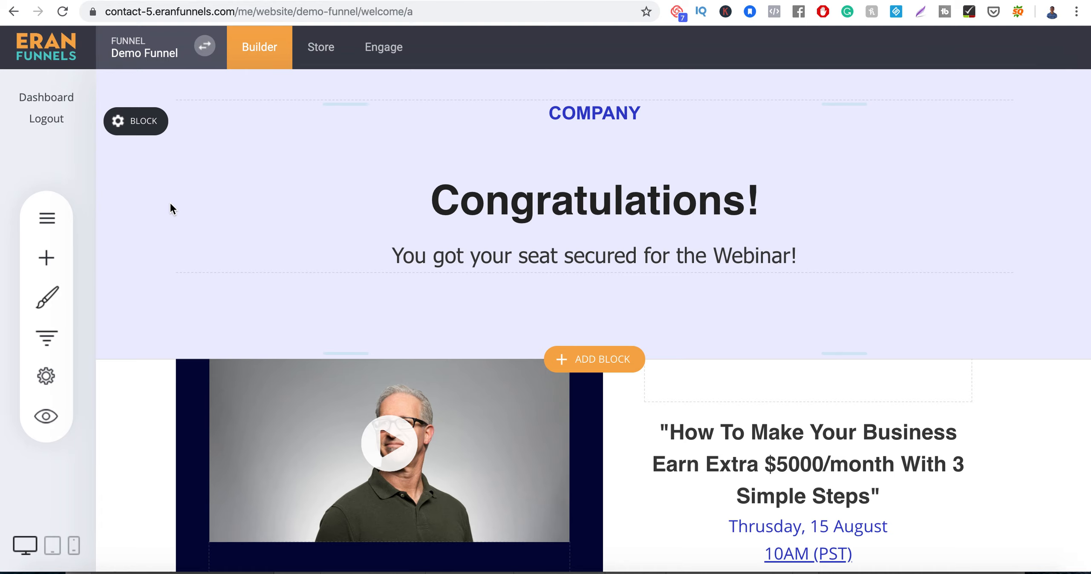
# - Open the Welcome step of the Demo Funnel for editing
pyautogui.click(46, 337)
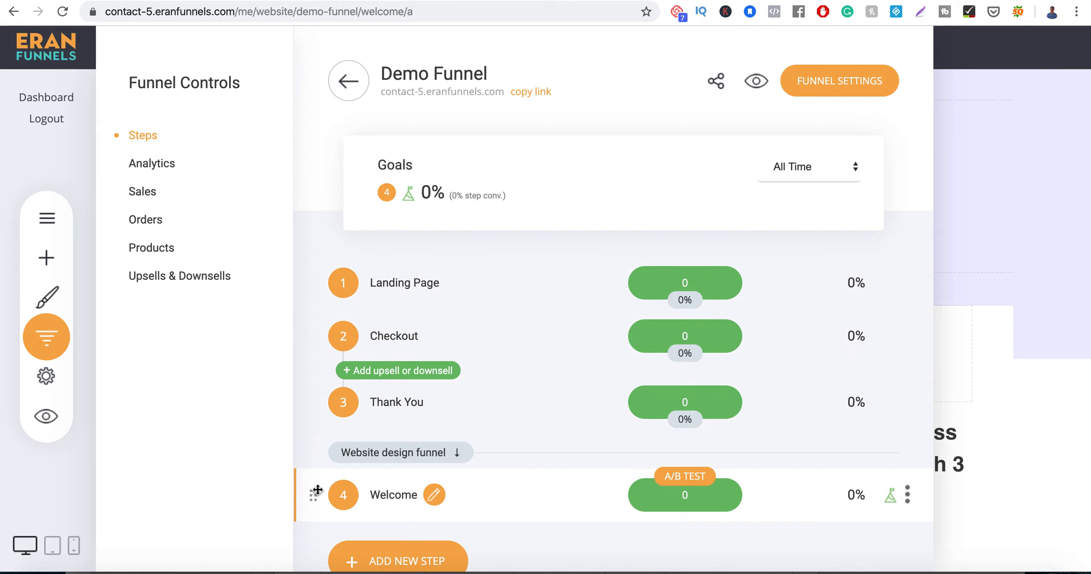
pyautogui.click(436, 499)
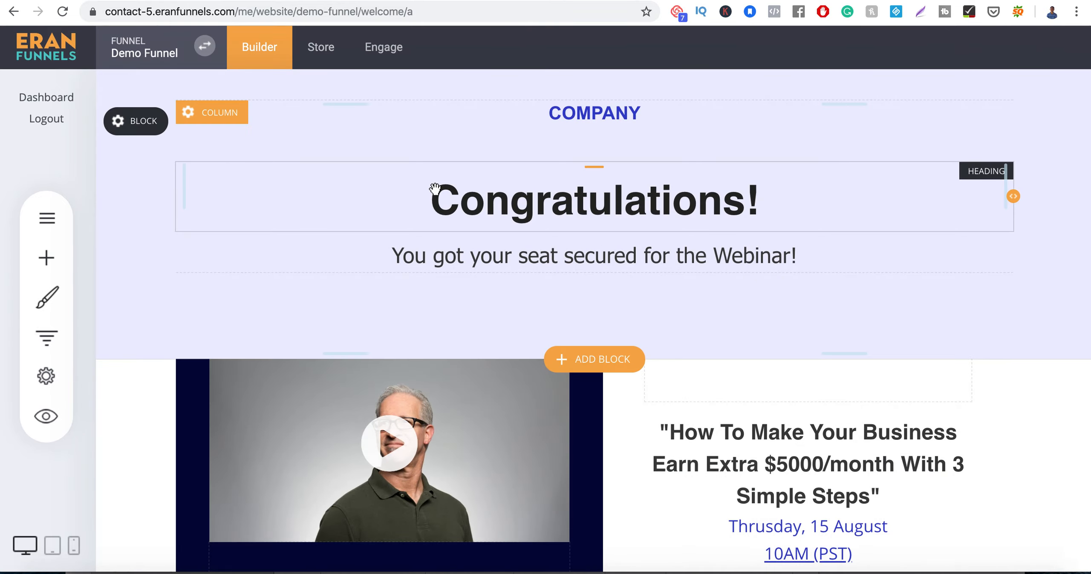
# - Try a transparent background on the Congratulations block and return its background color to ECEDFF
pyautogui.moveTo(127, 126)
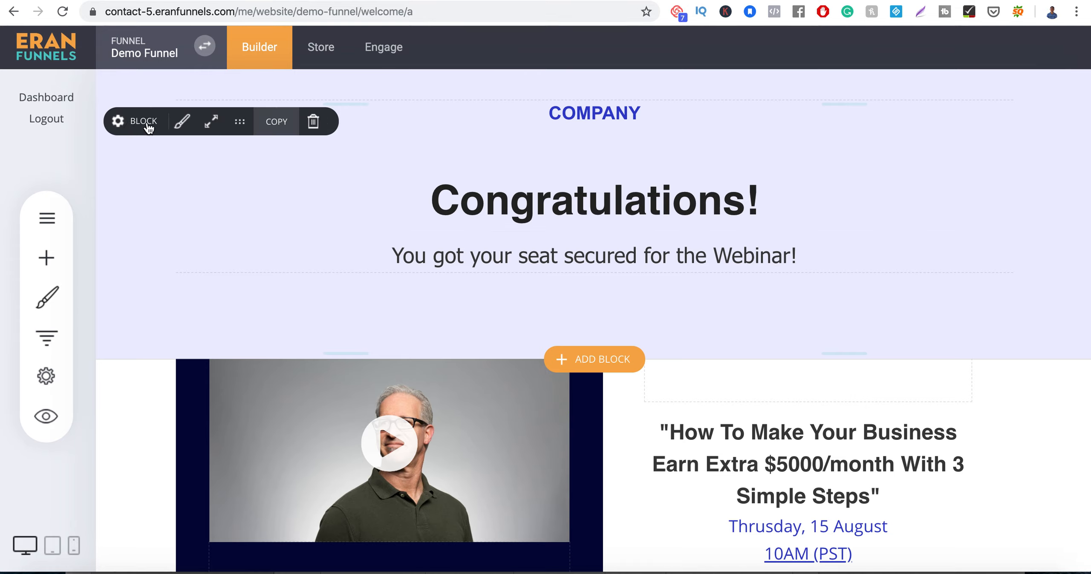
pyautogui.click(129, 121)
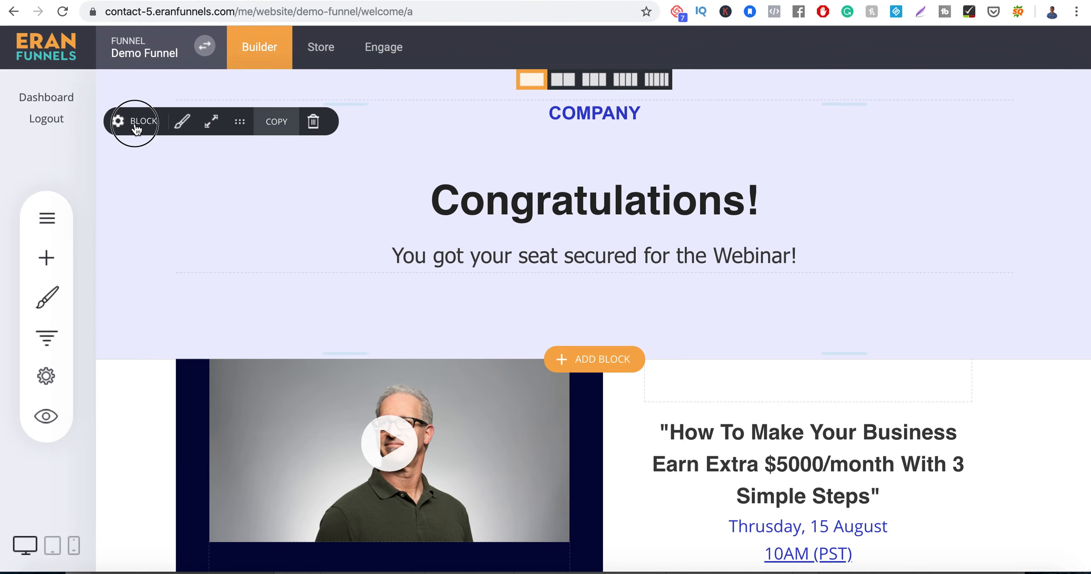
pyautogui.click(135, 122)
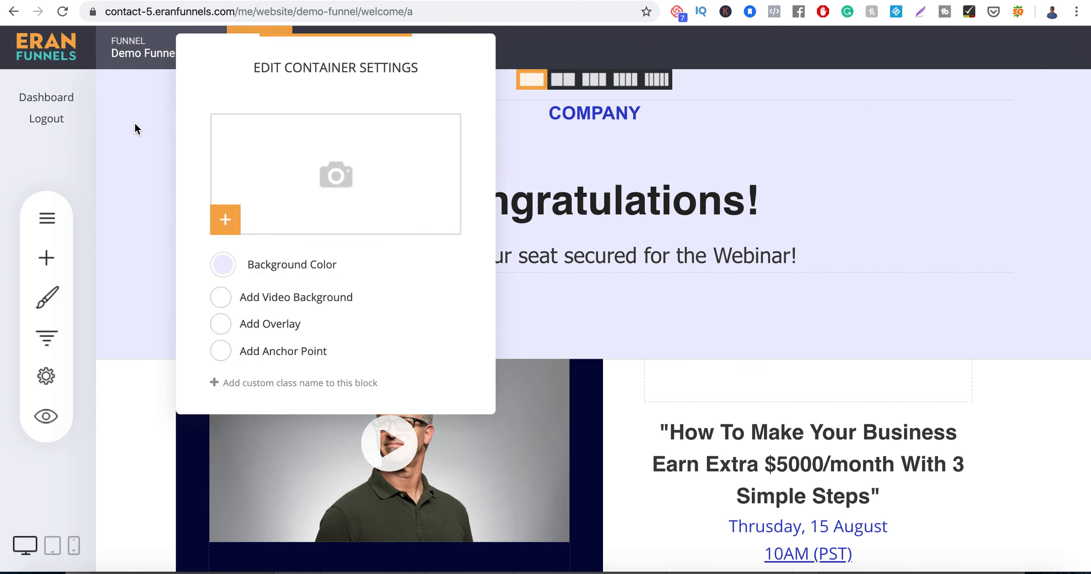
pyautogui.click(223, 267)
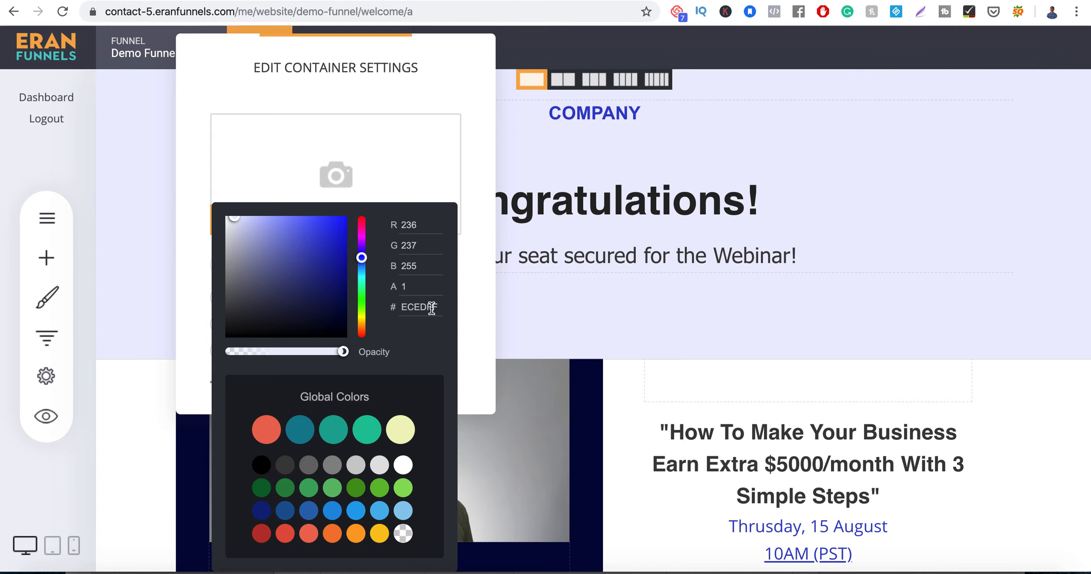
pyautogui.click(403, 534)
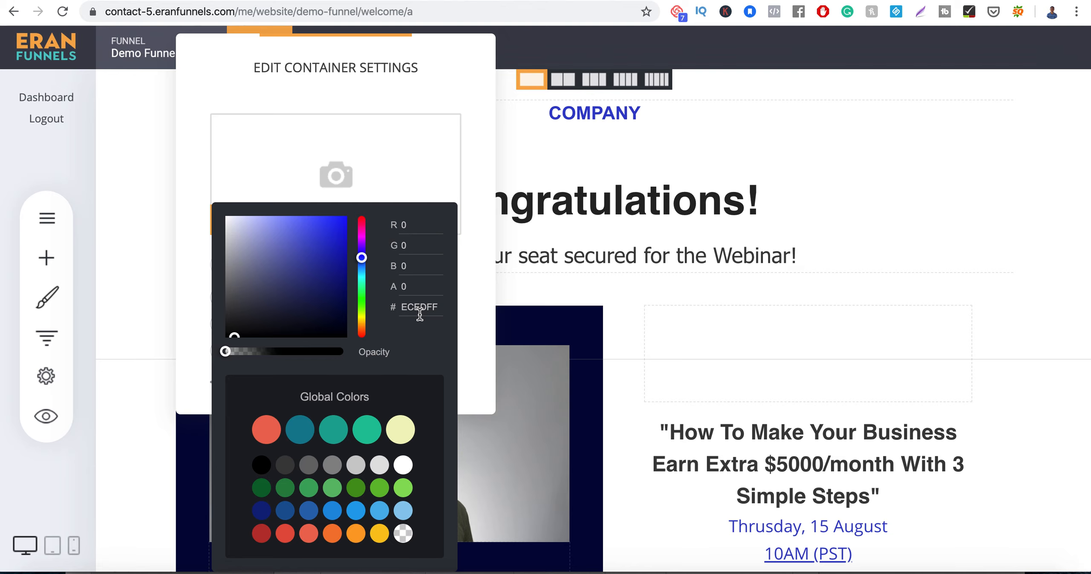
pyautogui.press('Return')
pyautogui.click(146, 235)
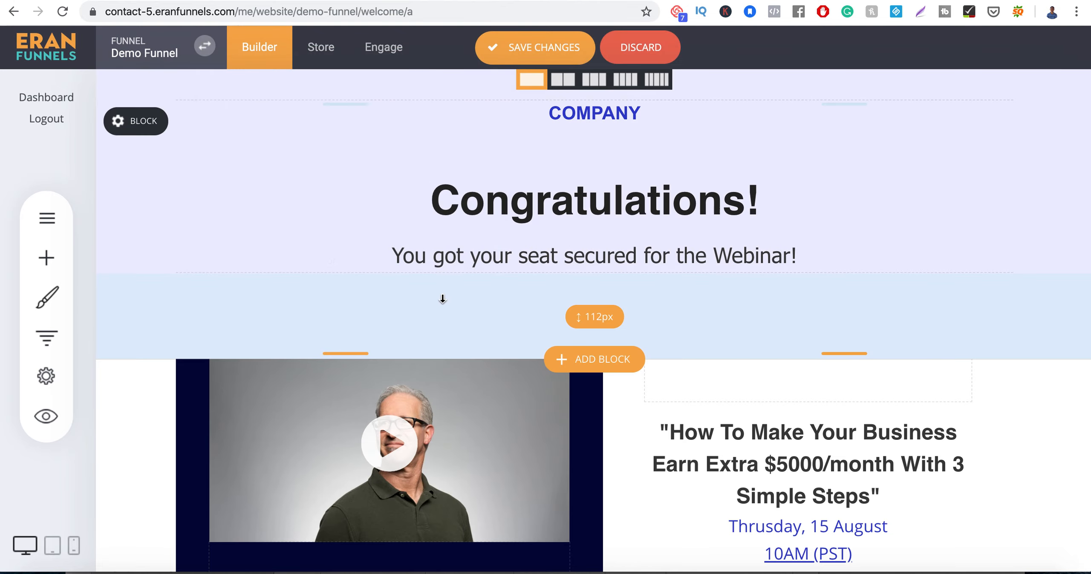
pyautogui.scroll(-5, 352, 363)
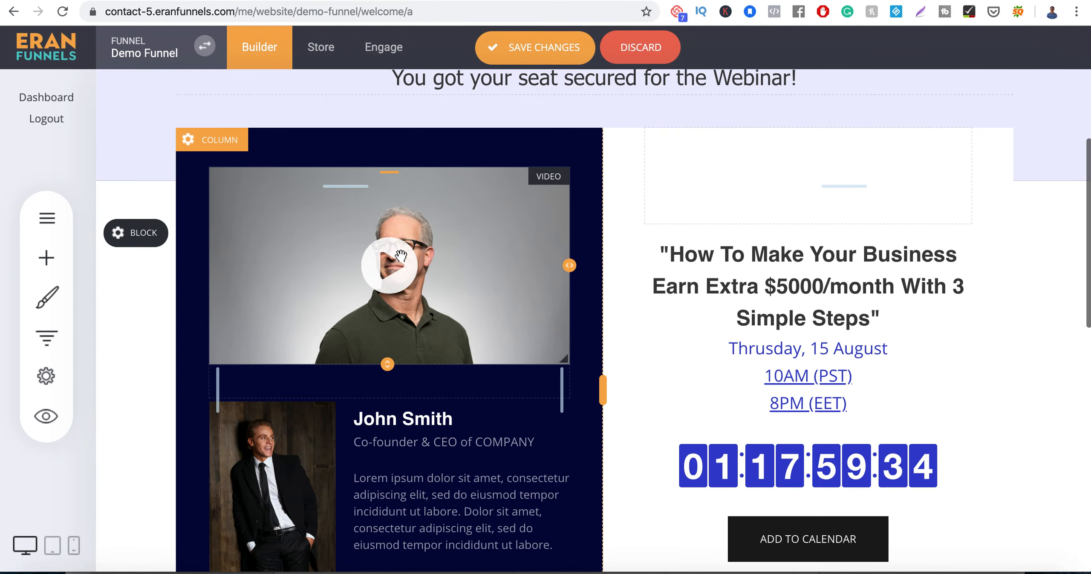
pyautogui.scroll(5, 368, 242)
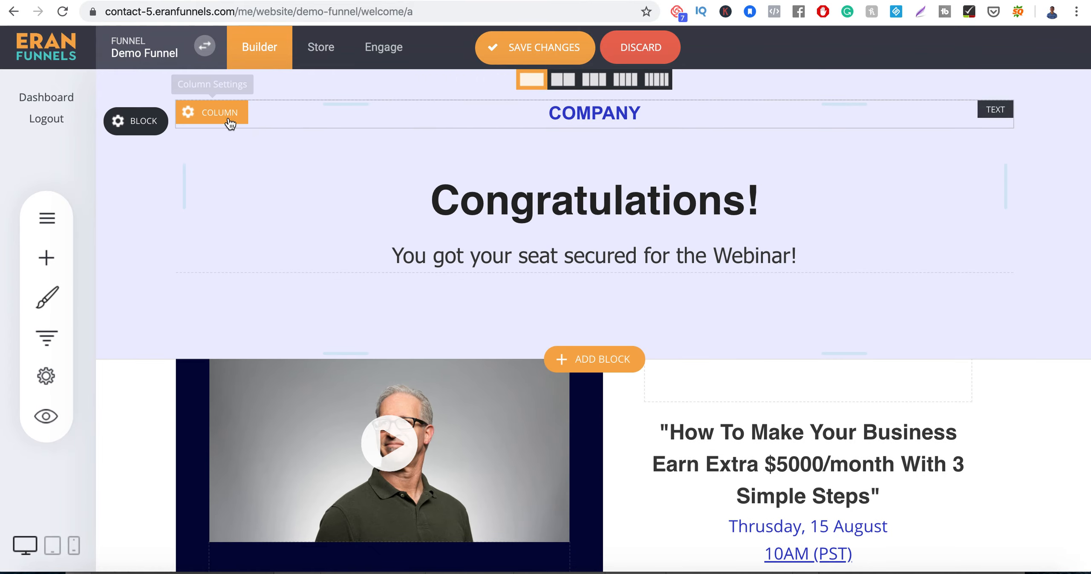
pyautogui.moveTo(135, 123)
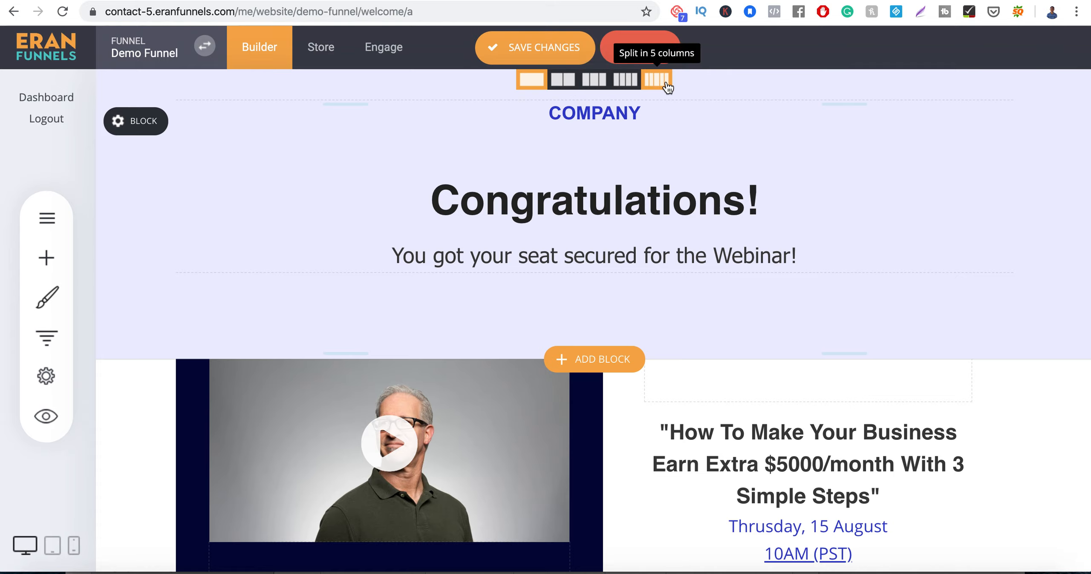
pyautogui.scroll(-15, 403, 318)
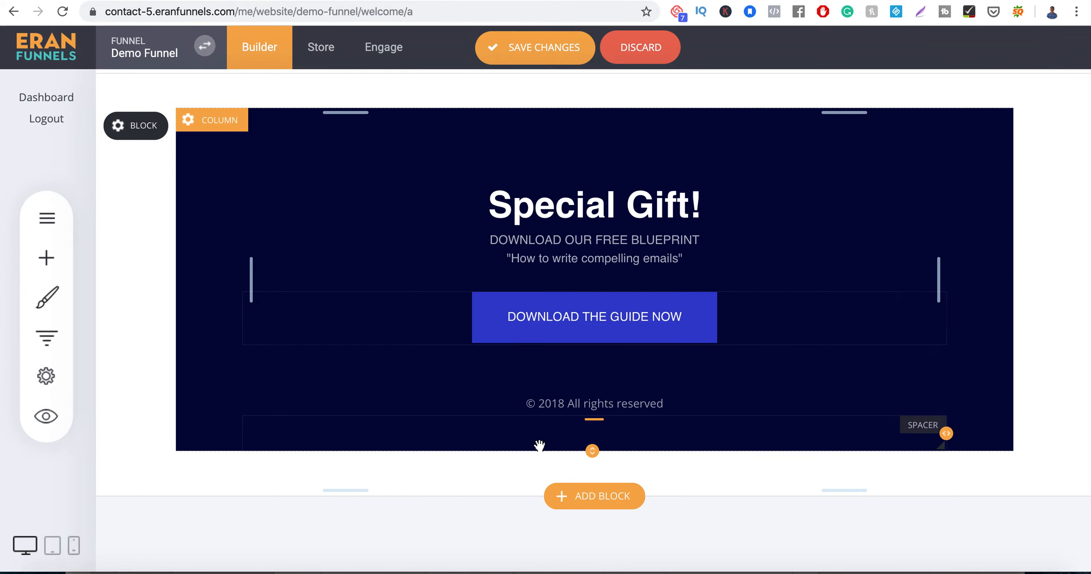
pyautogui.scroll(15, 618, 341)
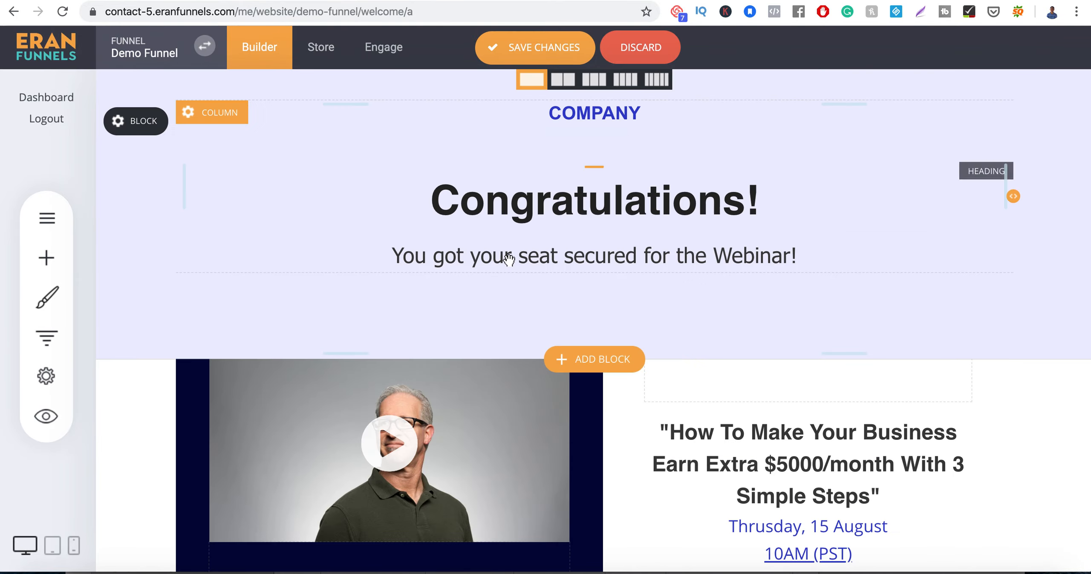
# - Insert an empty block below the Congratulations block and split it into two columns
pyautogui.click(589, 362)
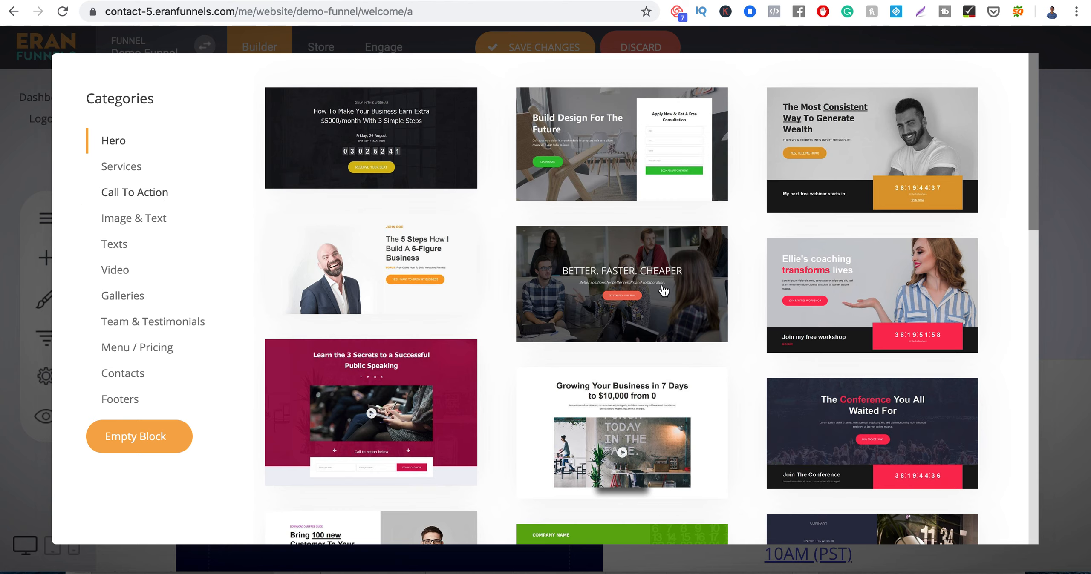
pyautogui.click(149, 438)
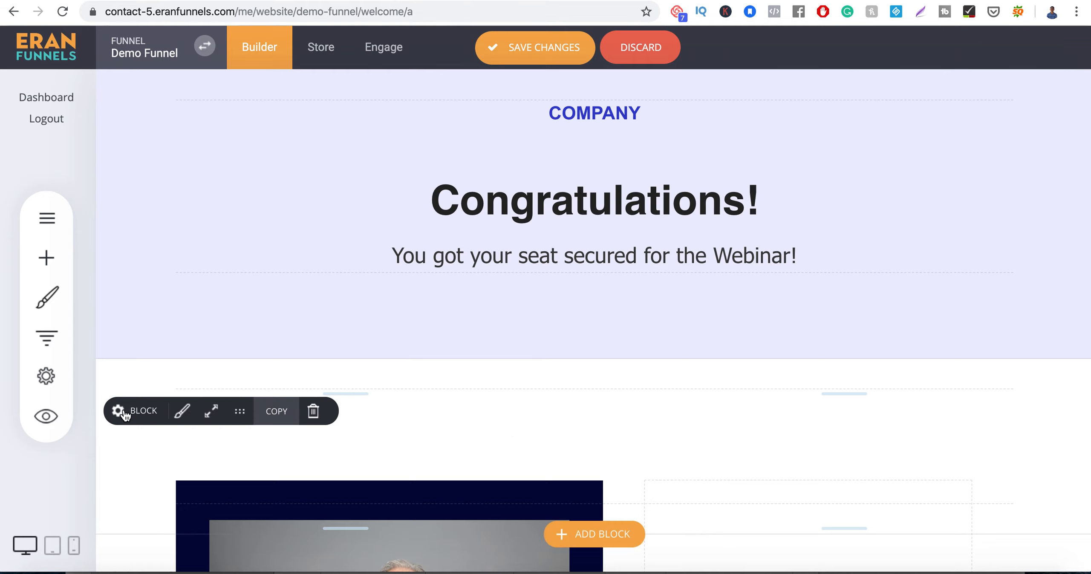
pyautogui.moveTo(127, 458)
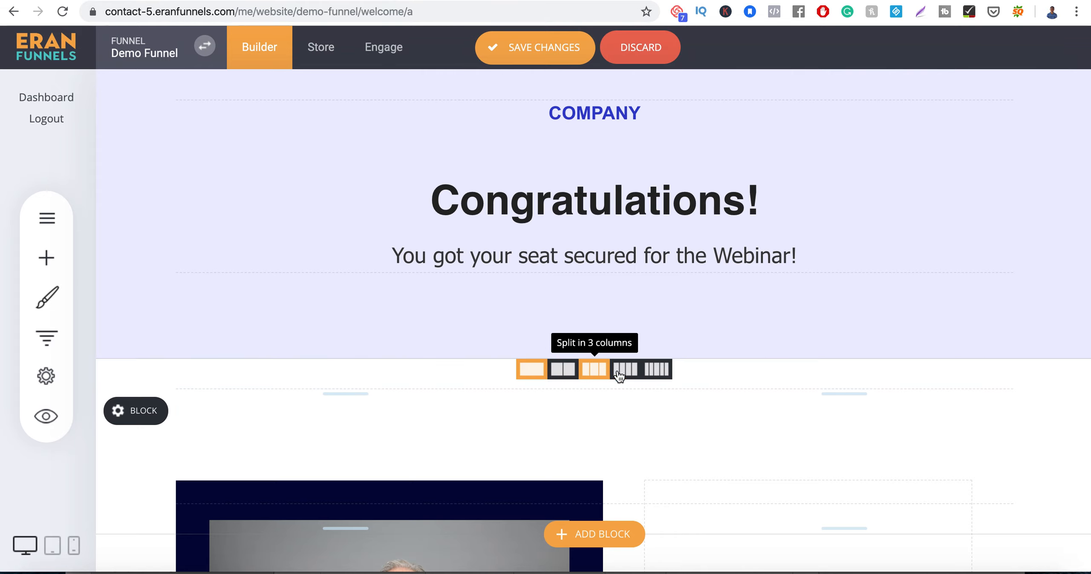
pyautogui.click(569, 375)
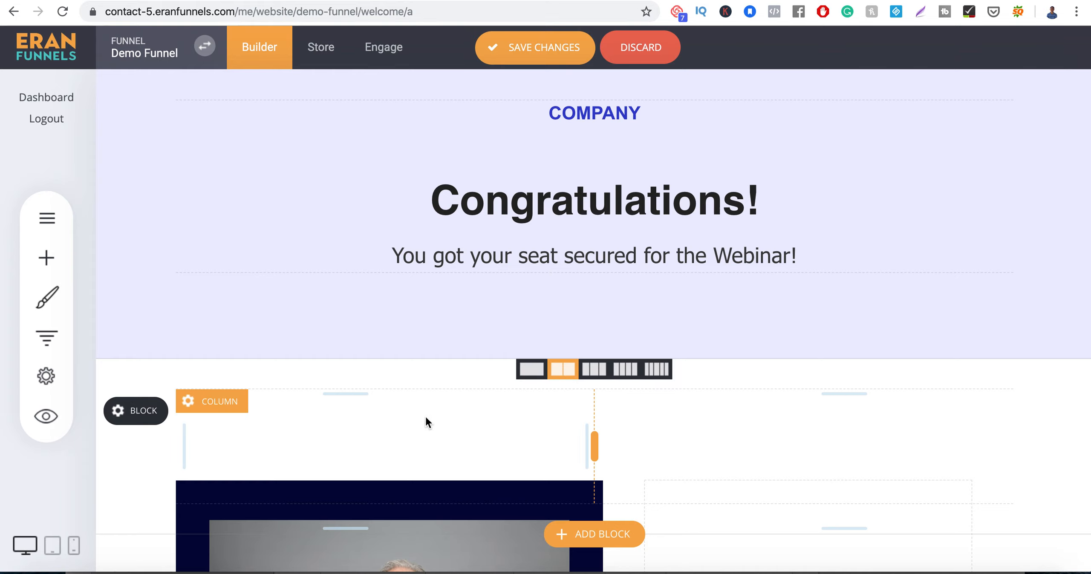
# - Add a map widget to the new block's left column and set its location to Sydney Australia
pyautogui.click(43, 264)
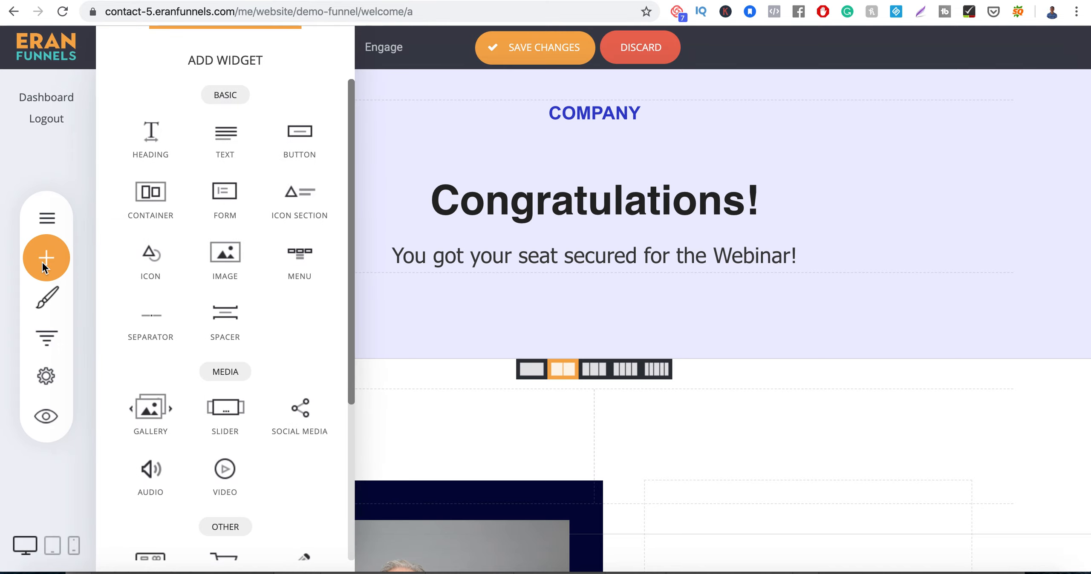
pyautogui.scroll(-5, 235, 330)
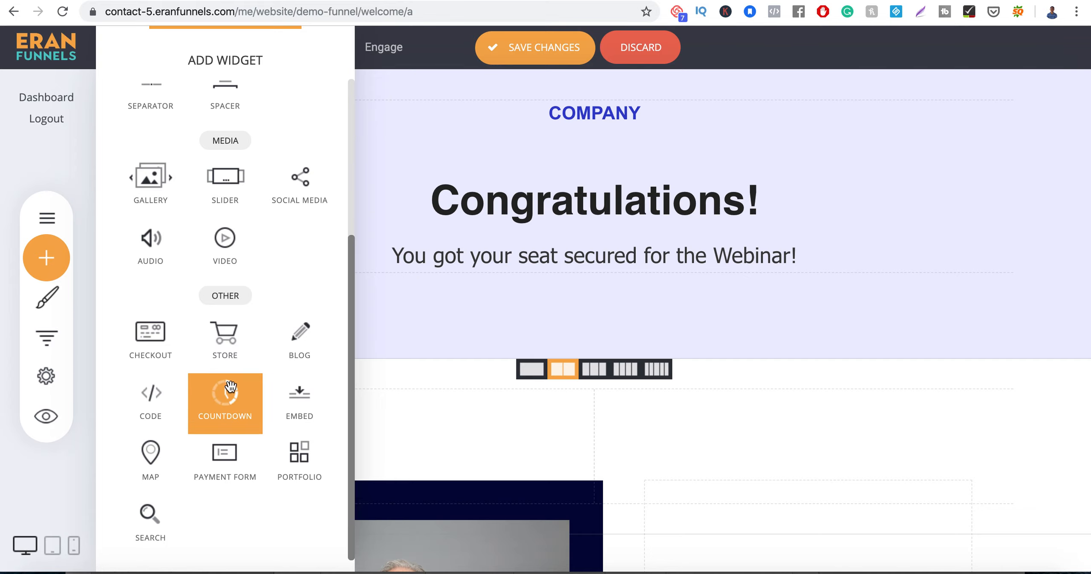
pyautogui.moveTo(139, 468); pyautogui.dragTo(378, 430)
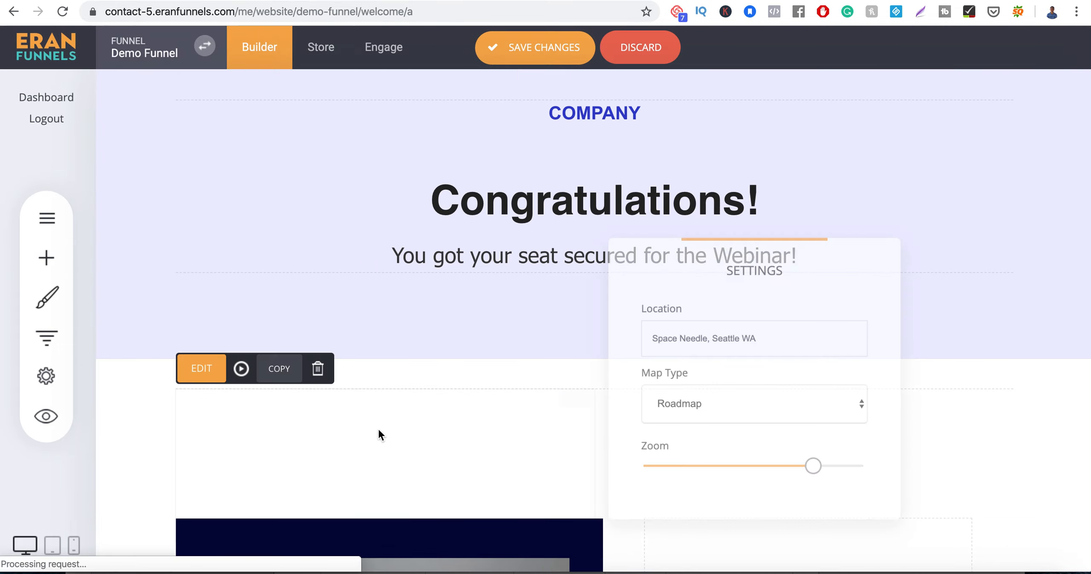
pyautogui.tripleClick(775, 338)
pyautogui.write('Sydney Australia')
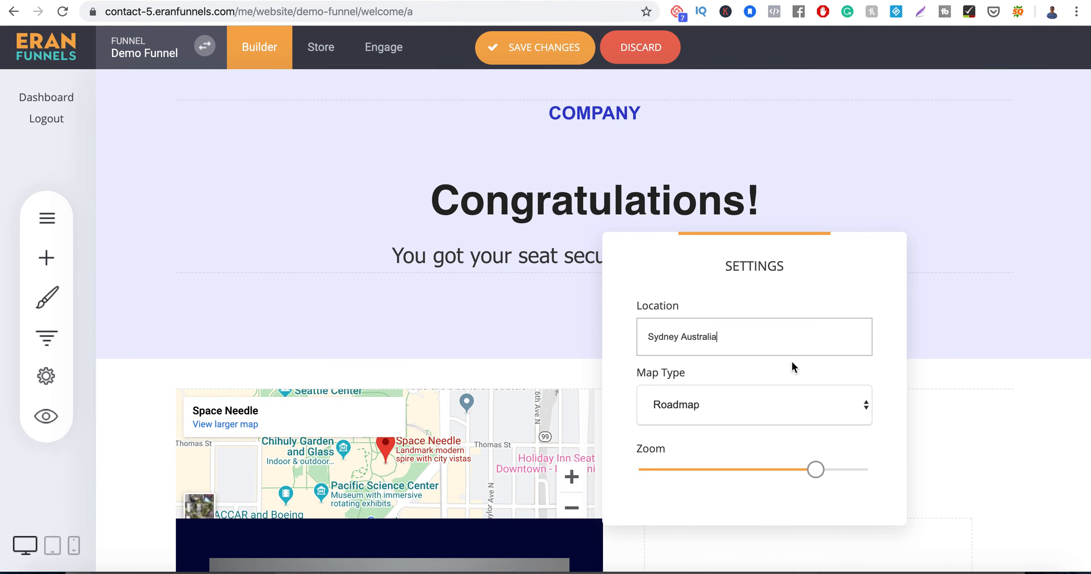
# - Try the Satelite map type on the Sydney map and switch it back to Roadmap
pyautogui.click(748, 421)
pyautogui.click(743, 413)
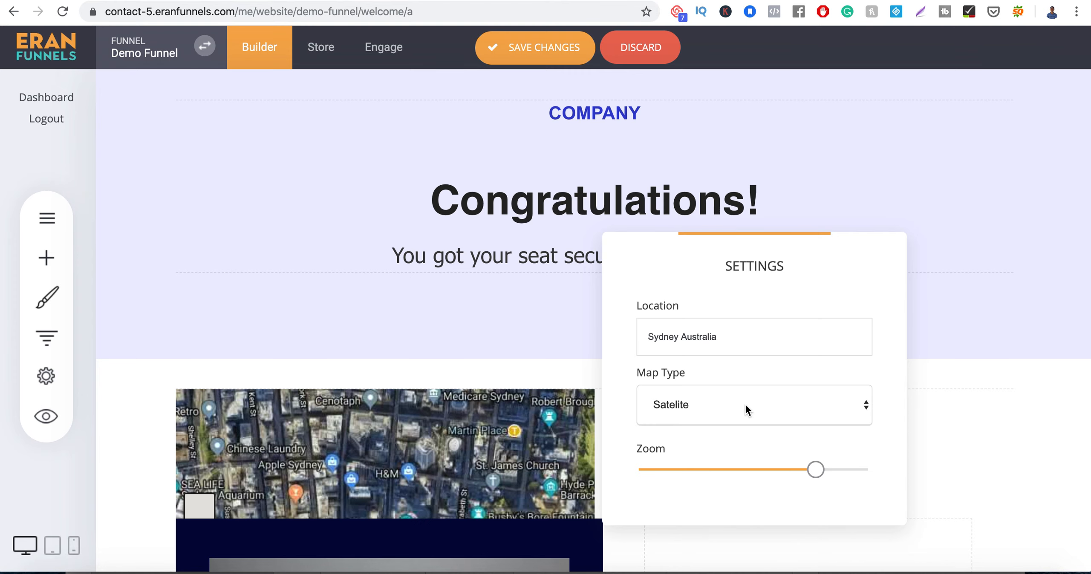
pyautogui.click(745, 403)
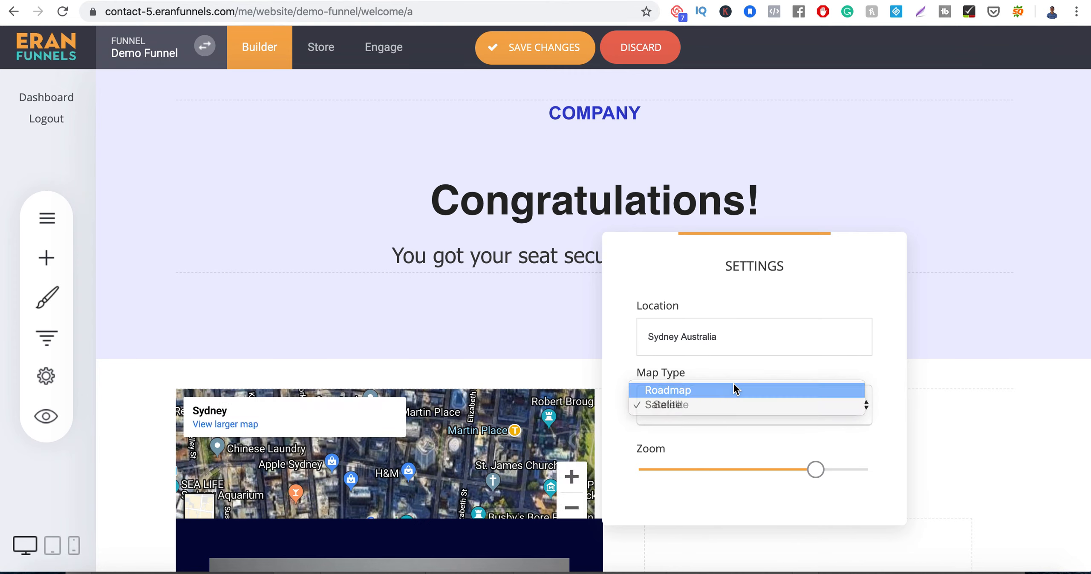
pyautogui.click(733, 386)
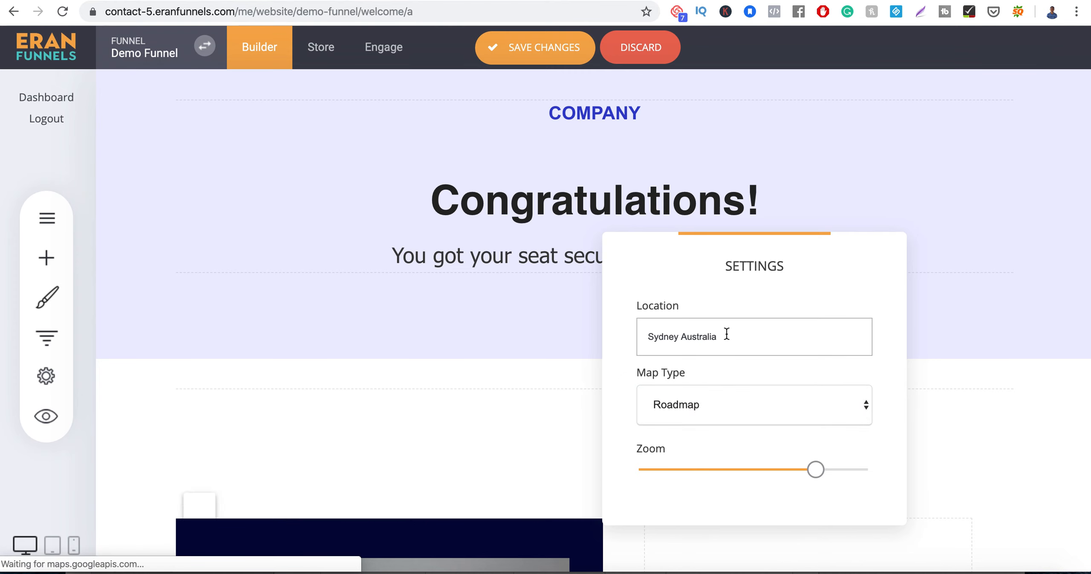
pyautogui.click(554, 344)
# - Add an icon widget to the new block's right column and choose the wifi icon for it
pyautogui.scroll(-3, 632, 477)
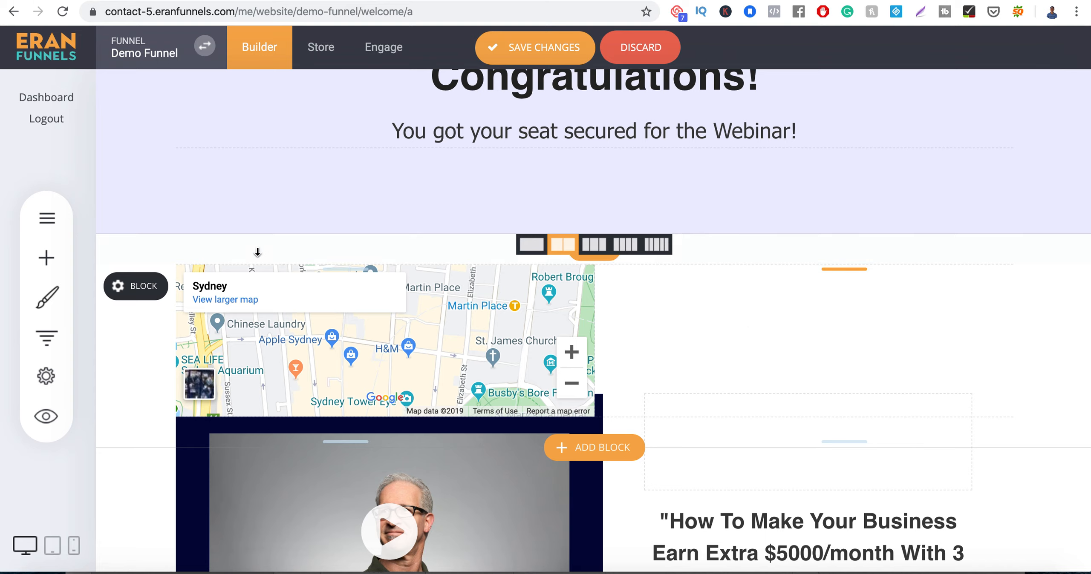
pyautogui.click(47, 259)
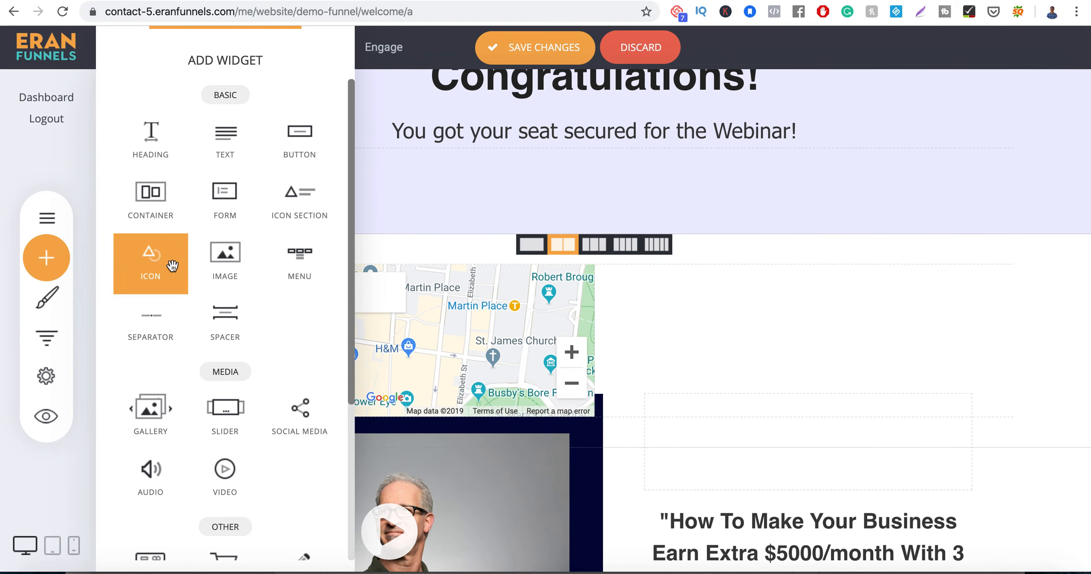
pyautogui.moveTo(151, 268); pyautogui.dragTo(690, 313)
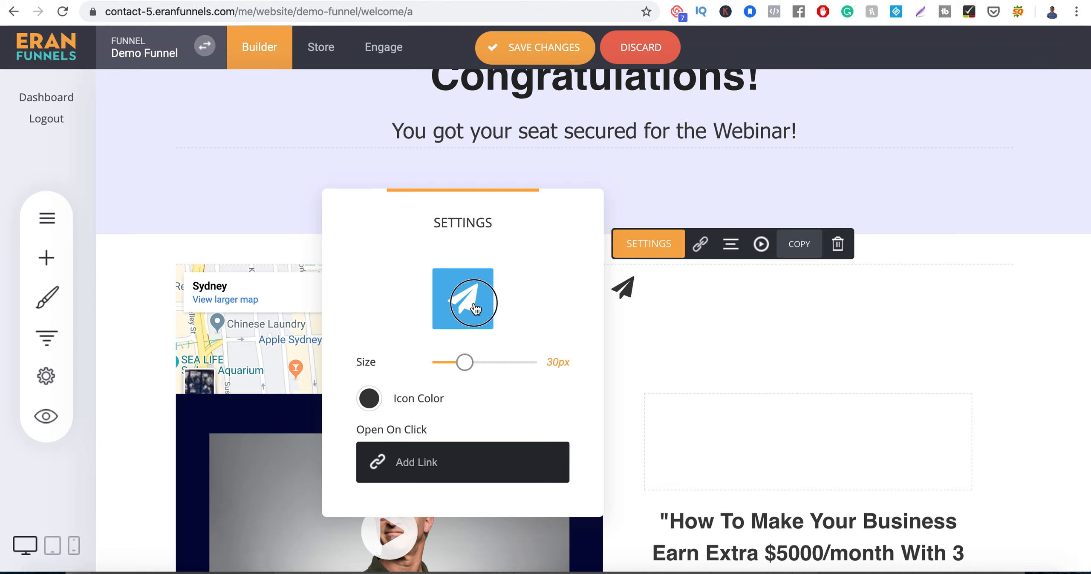
pyautogui.click(474, 303)
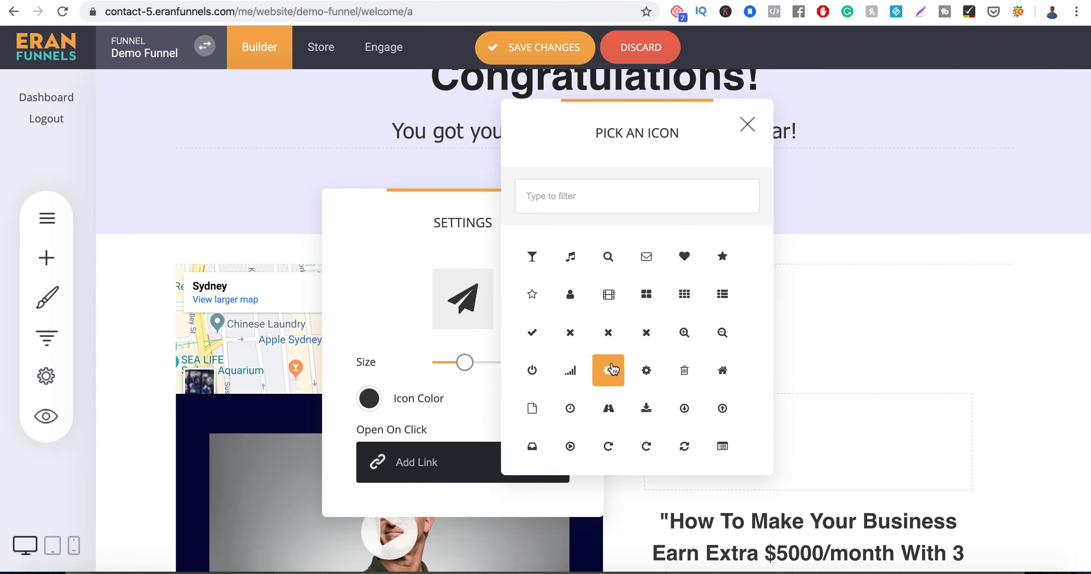
pyautogui.scroll(-4, 612, 369)
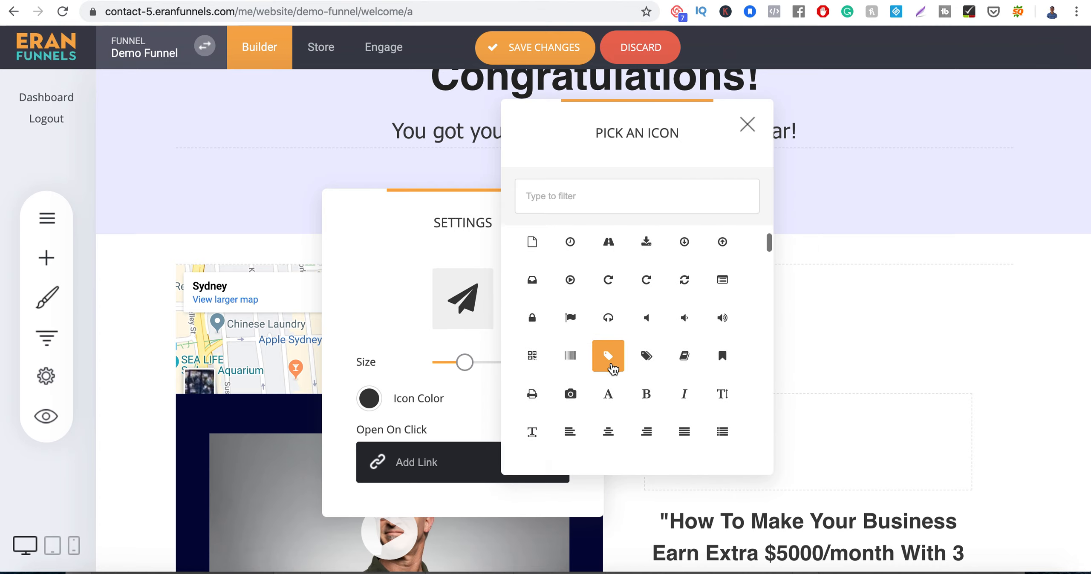
pyautogui.click(601, 198)
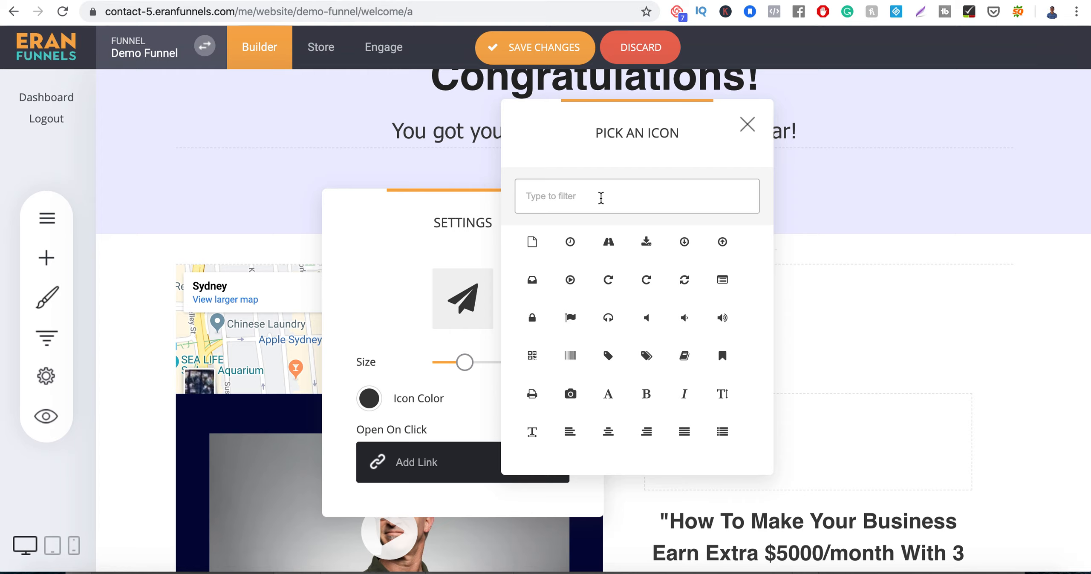
pyautogui.write('wifi')
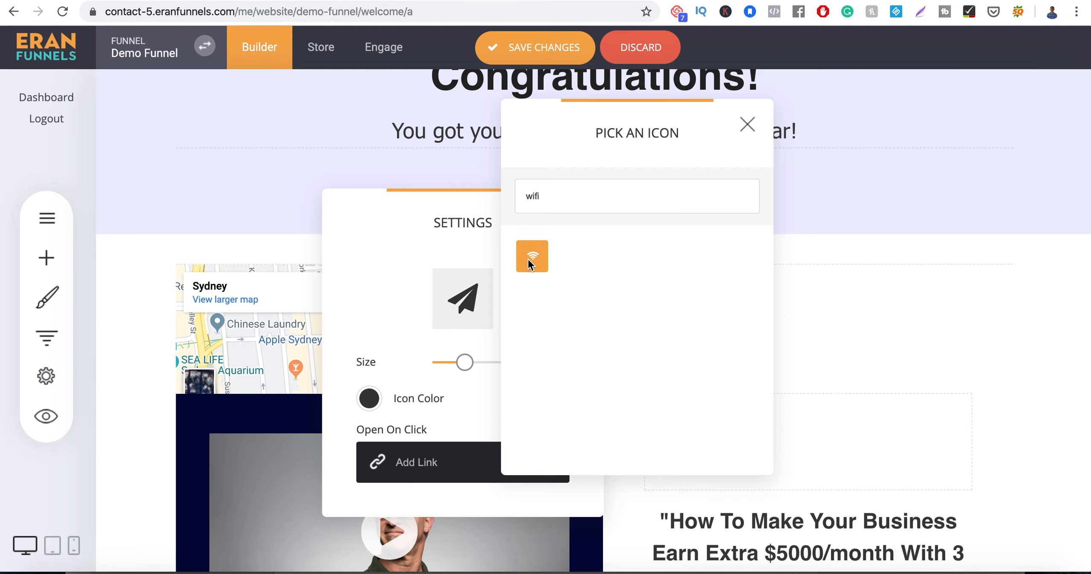
pyautogui.click(531, 257)
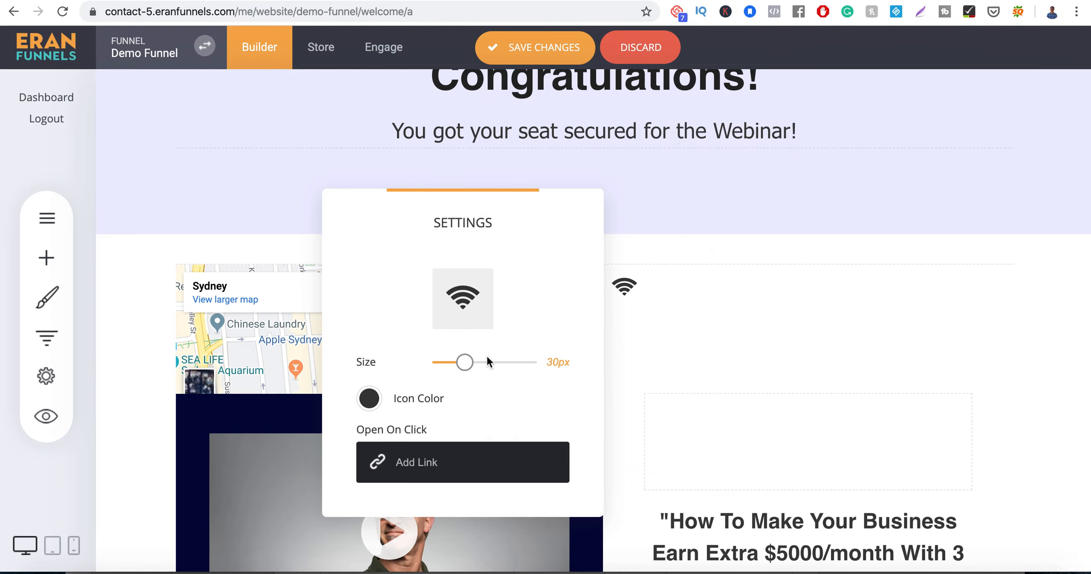
# - Enlarge the wifi icon to the maximum size and color it with the coral-red global color
pyautogui.moveTo(465, 364); pyautogui.dragTo(615, 377)
pyautogui.click(370, 399)
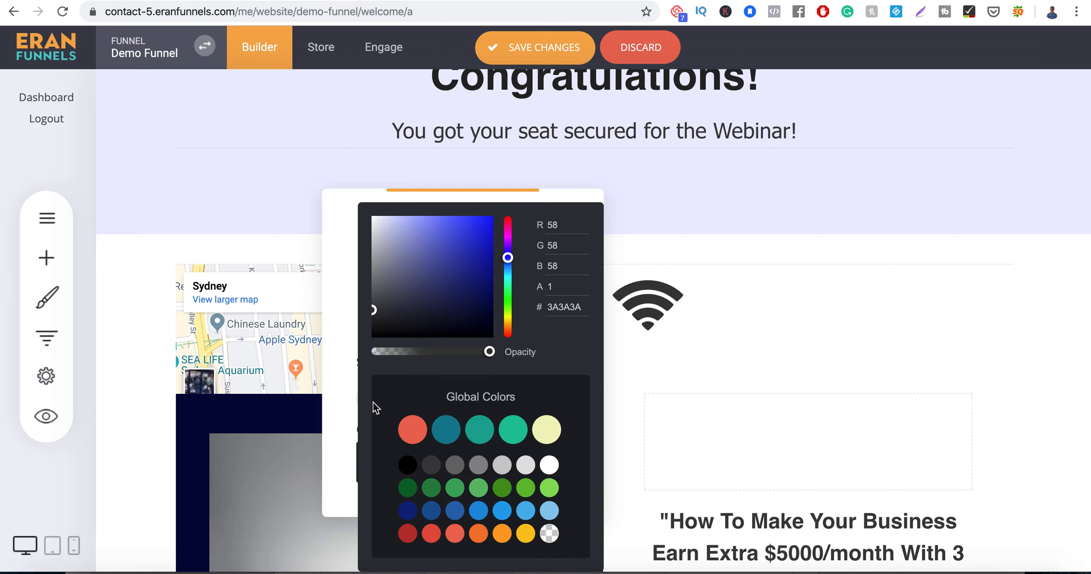
pyautogui.click(412, 430)
pyautogui.click(738, 409)
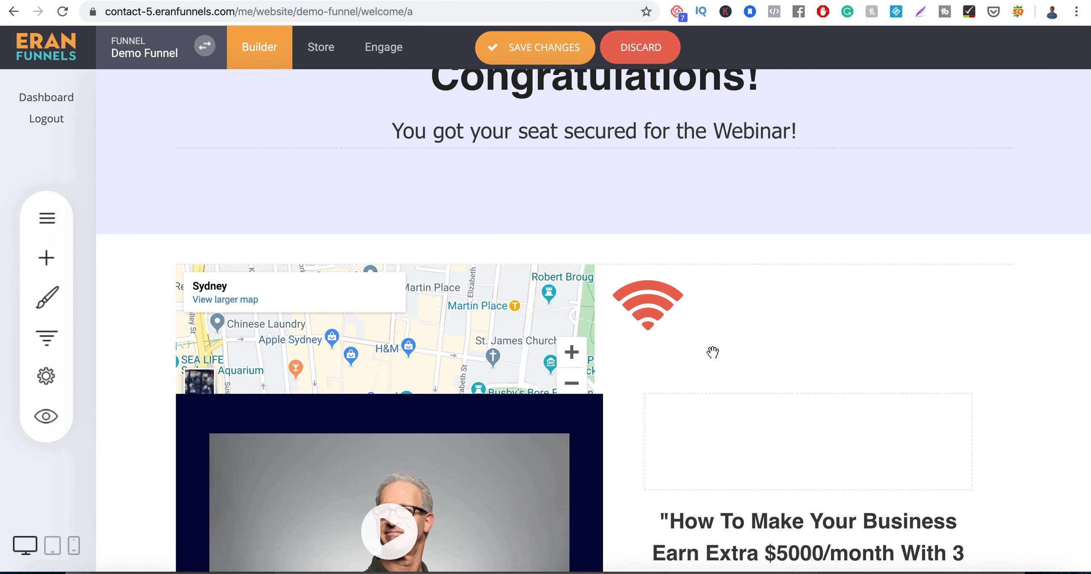
pyautogui.click(694, 314)
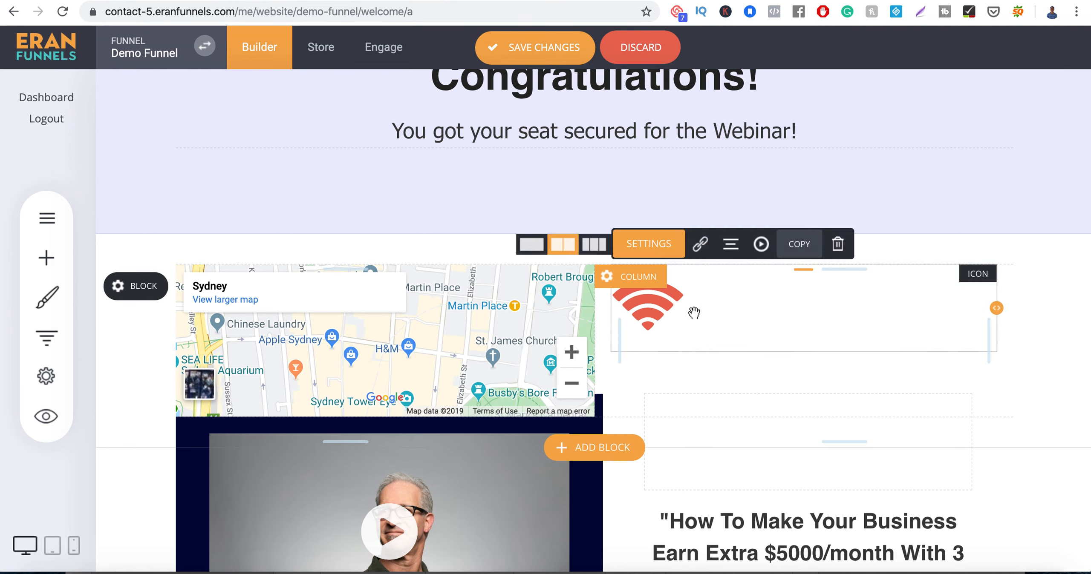
# - Add a text widget to the map block's right column and arrange it to the right of the wifi icon
pyautogui.click(70, 256)
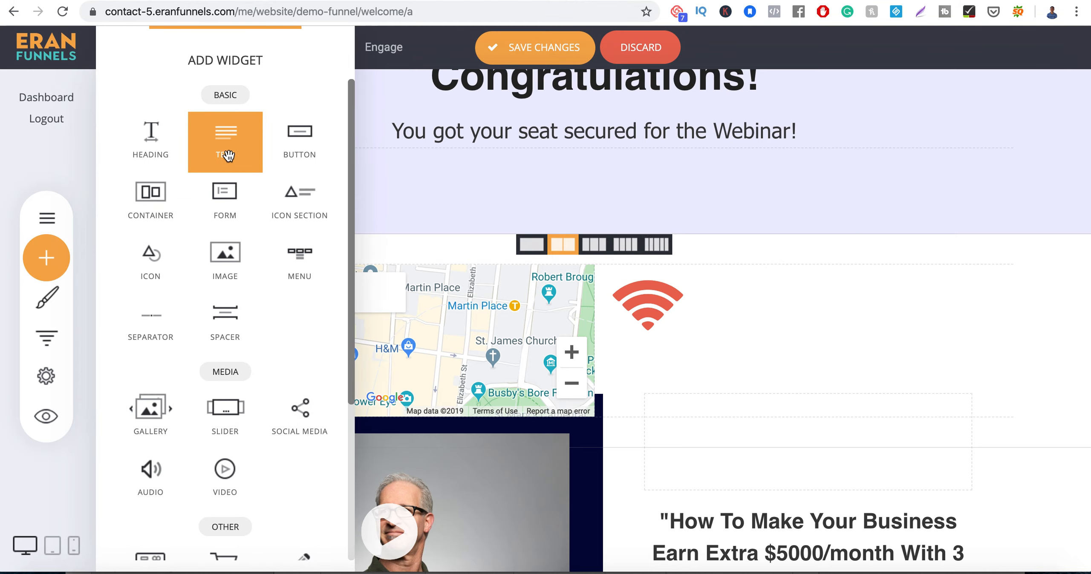
pyautogui.moveTo(226, 153); pyautogui.dragTo(628, 316)
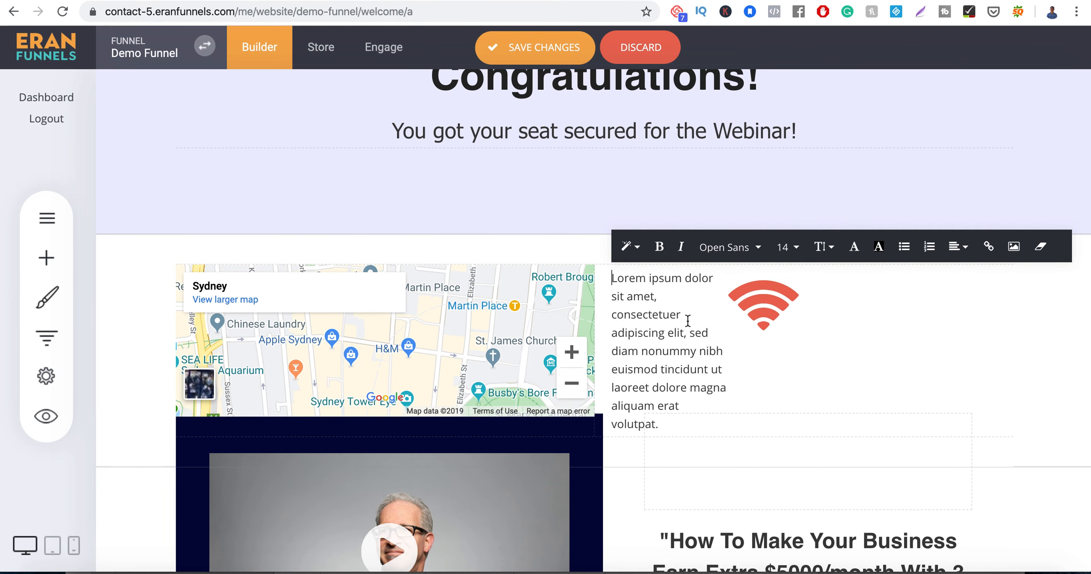
pyautogui.click(769, 314)
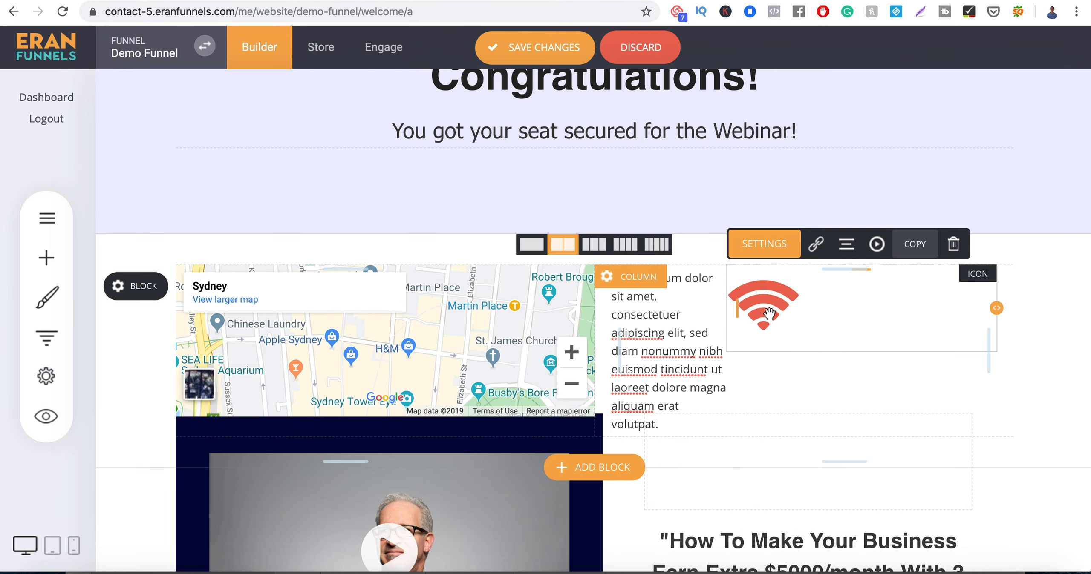
pyautogui.click(641, 330)
pyautogui.moveTo(634, 275); pyautogui.dragTo(822, 297)
pyautogui.click(671, 322)
pyautogui.moveTo(656, 328); pyautogui.dragTo(801, 308)
pyautogui.moveTo(818, 355); pyautogui.dragTo(861, 311)
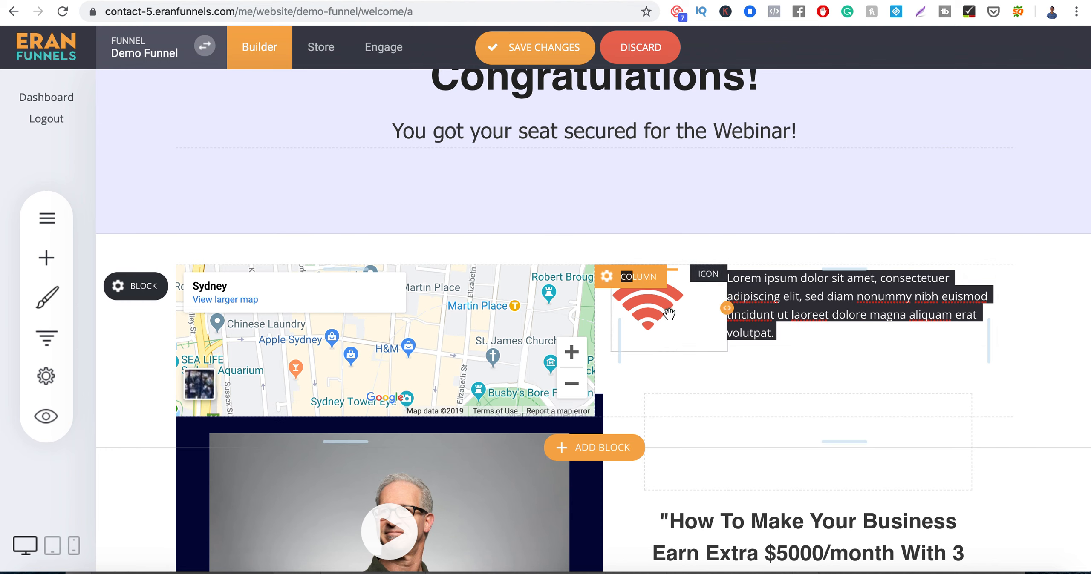
# - Replace the placeholder text beside the wifi icon with "All you need is an internet connection"
pyautogui.click(804, 311)
pyautogui.click(803, 306)
pyautogui.press('super+a')
pyautogui.write('All you')
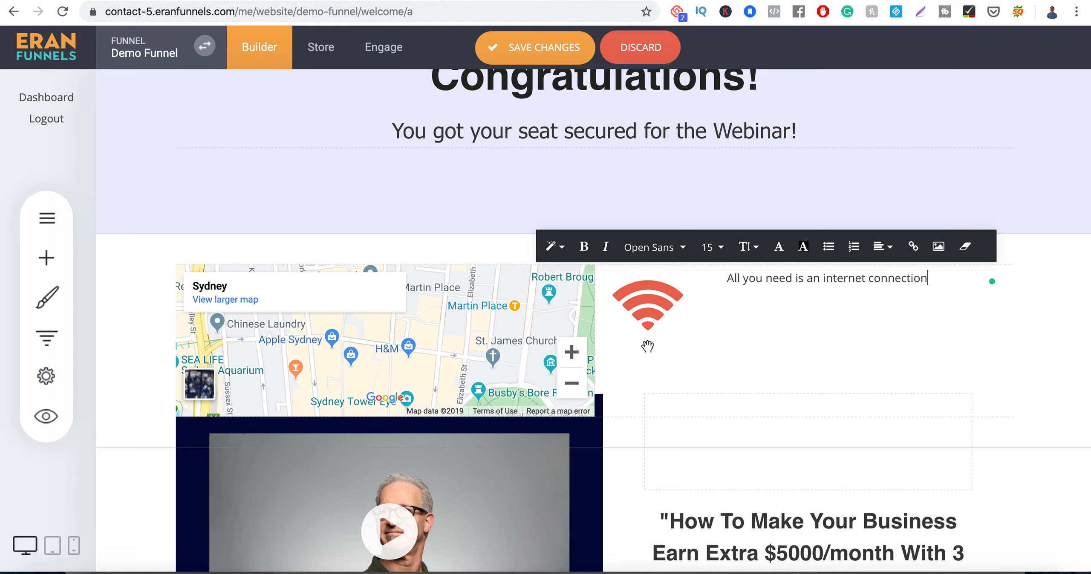
# - Open the wifi icon's settings and browse the collection of available replacement icons
pyautogui.click(667, 294)
pyautogui.doubleClick(660, 297)
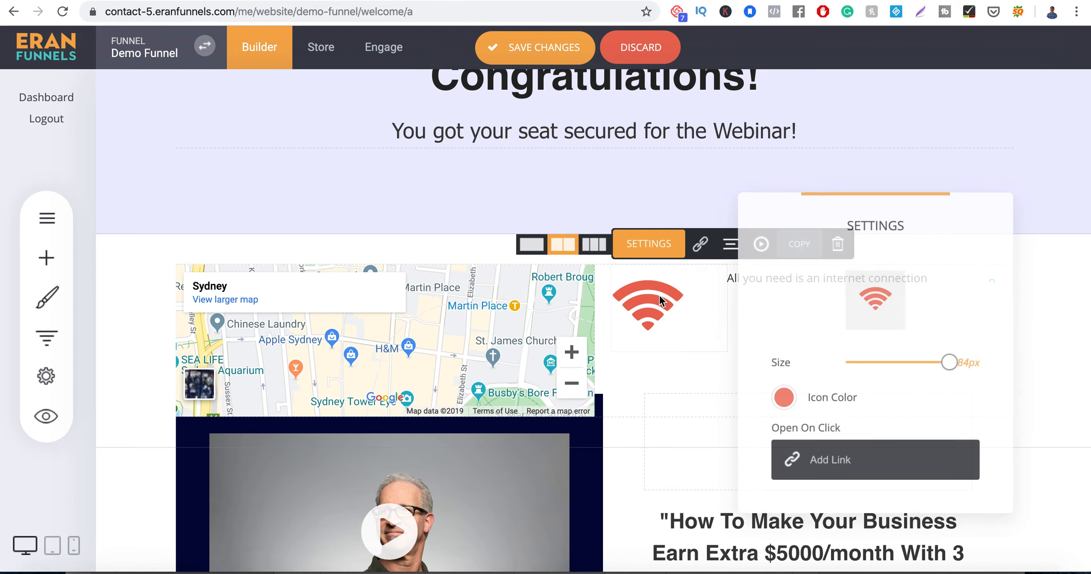
pyautogui.click(880, 307)
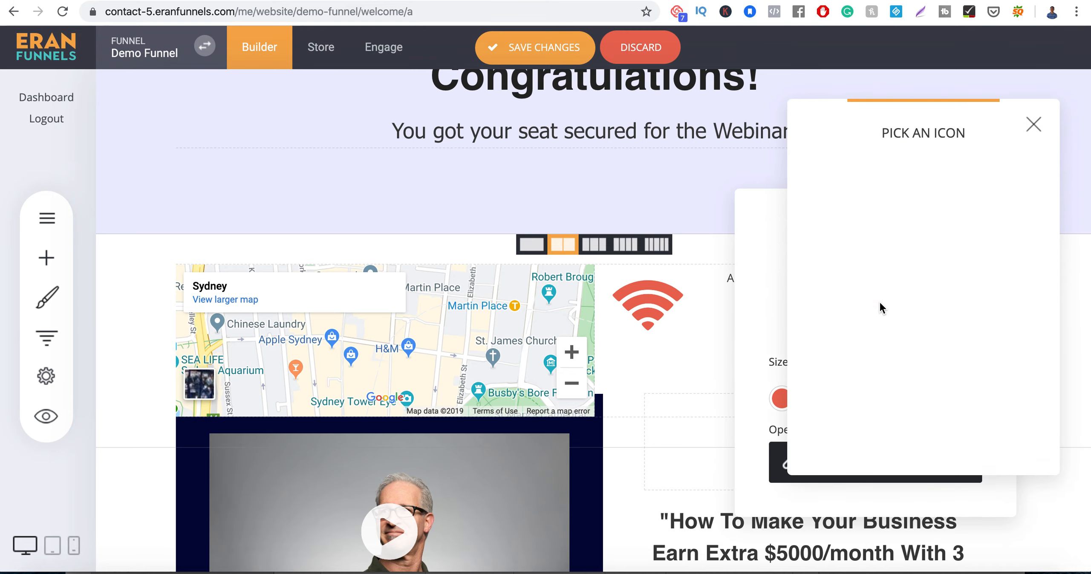
pyautogui.scroll(-2, 910, 419)
pyautogui.scroll(-12, 910, 419)
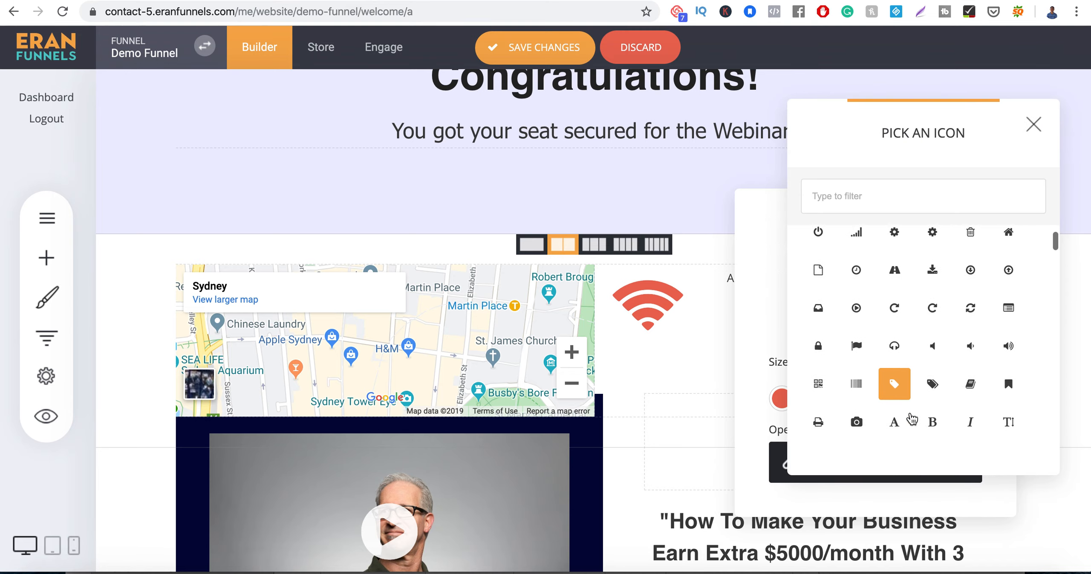
pyautogui.scroll(-8, 911, 418)
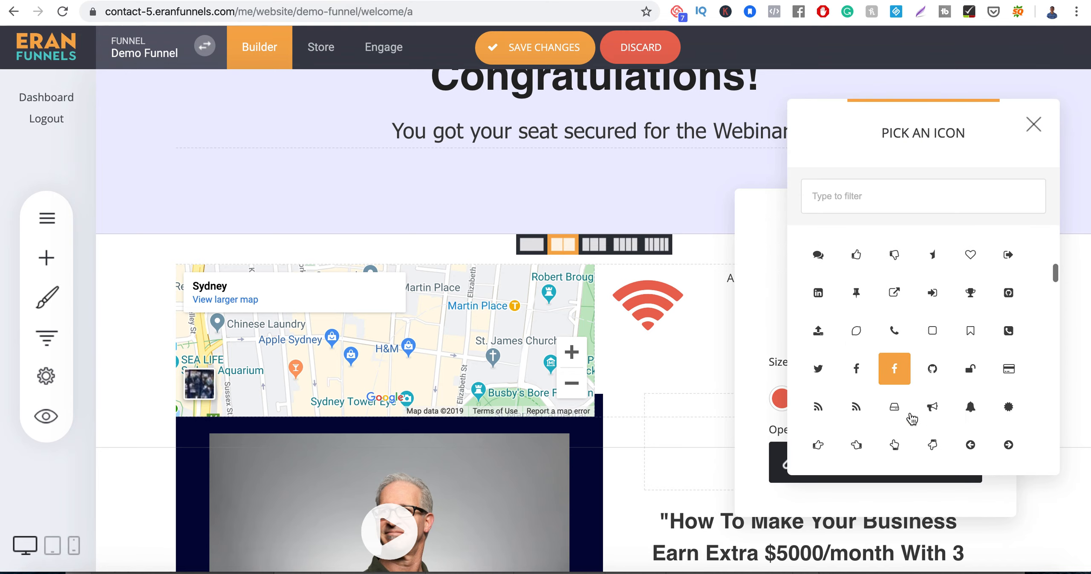
pyautogui.scroll(-10, 910, 418)
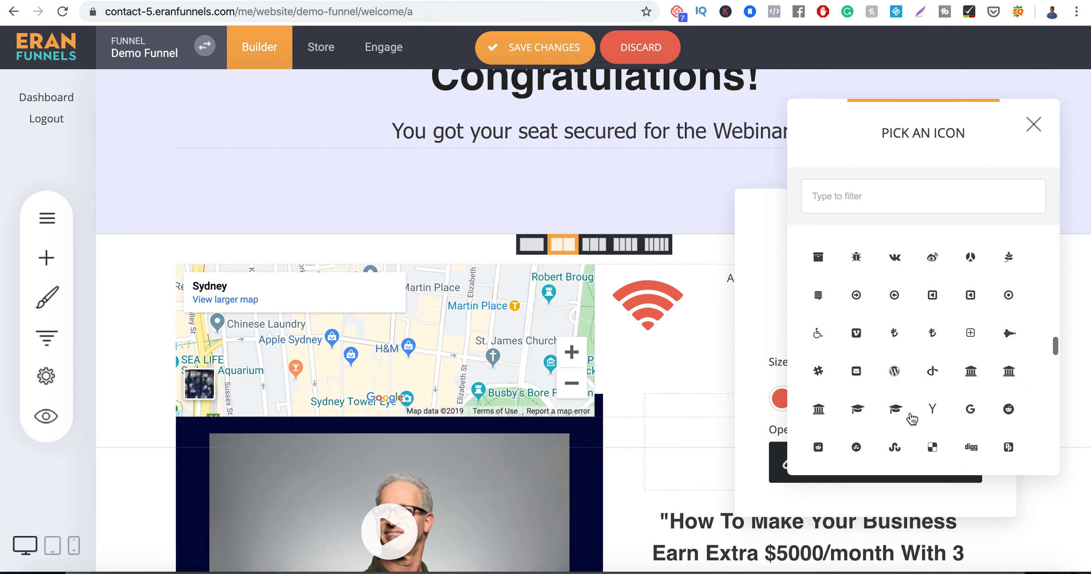
pyautogui.click(755, 417)
# - Try the Google icon and the YouTube icon in place of the wifi icon
pyautogui.click(856, 304)
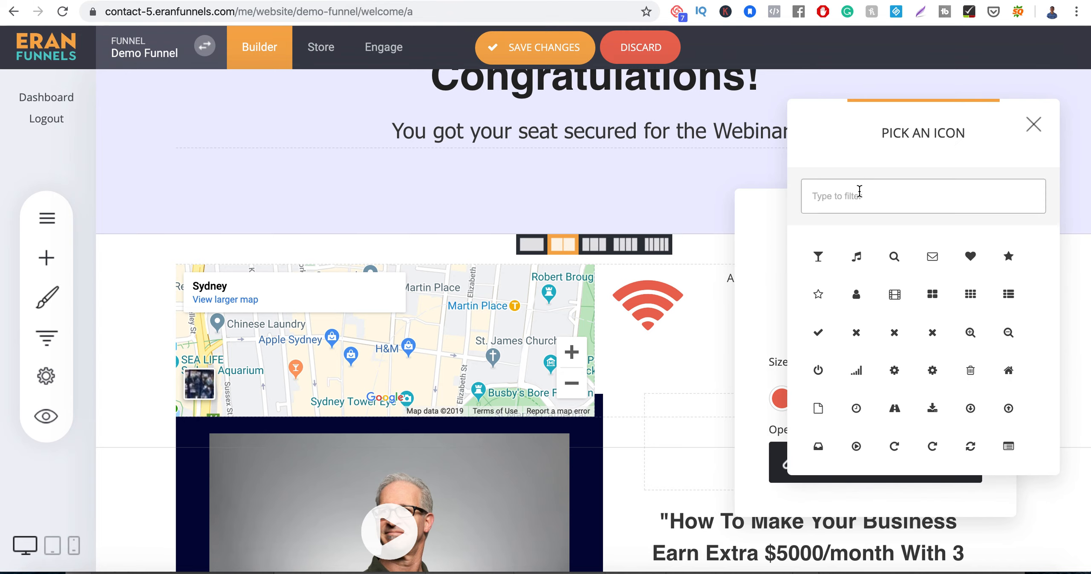
pyautogui.write('google')
pyautogui.click(893, 256)
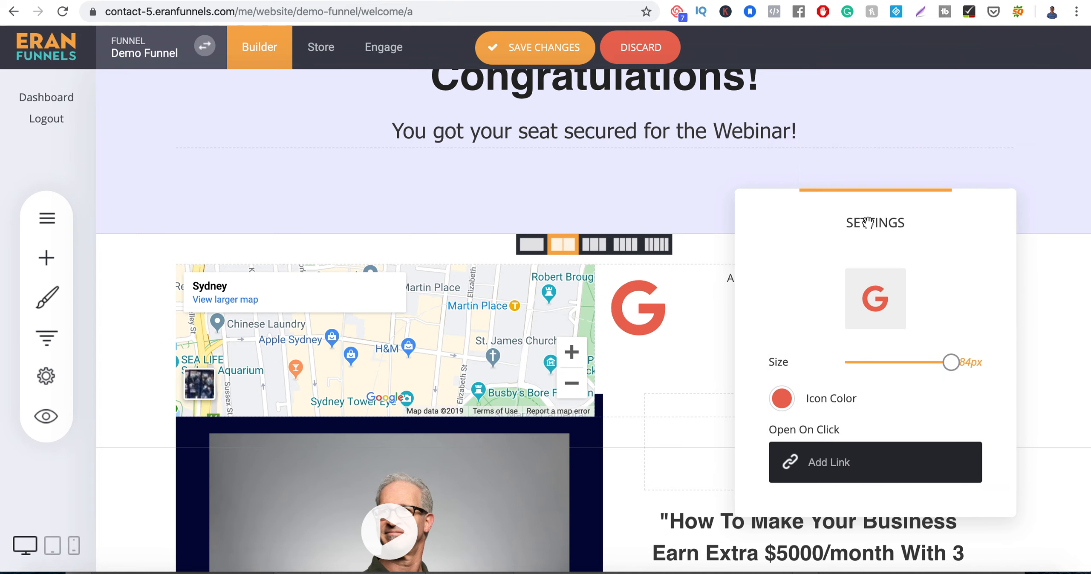
pyautogui.click(882, 293)
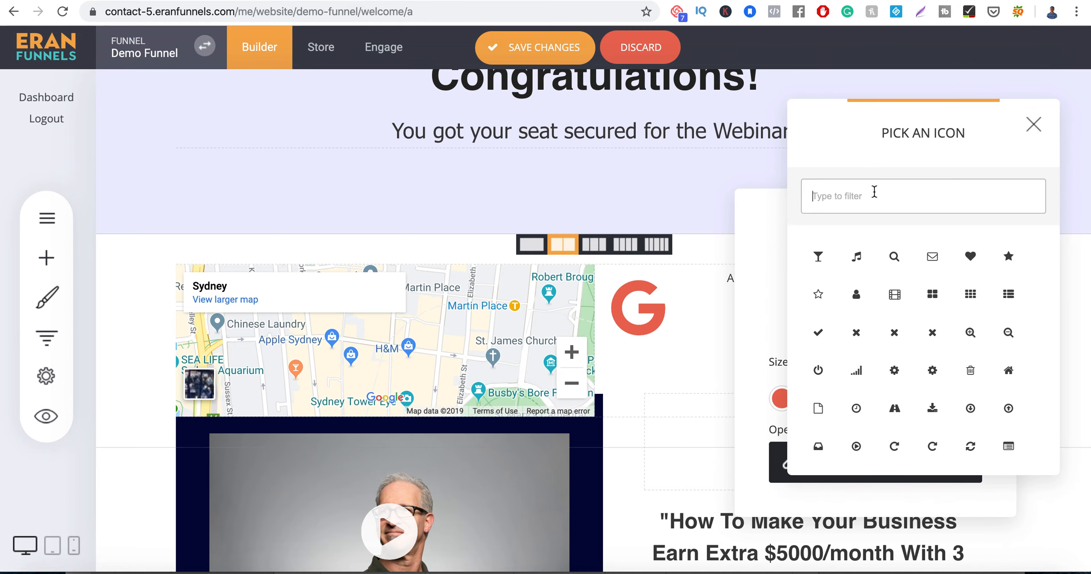
pyautogui.write('youtube')
pyautogui.click(856, 256)
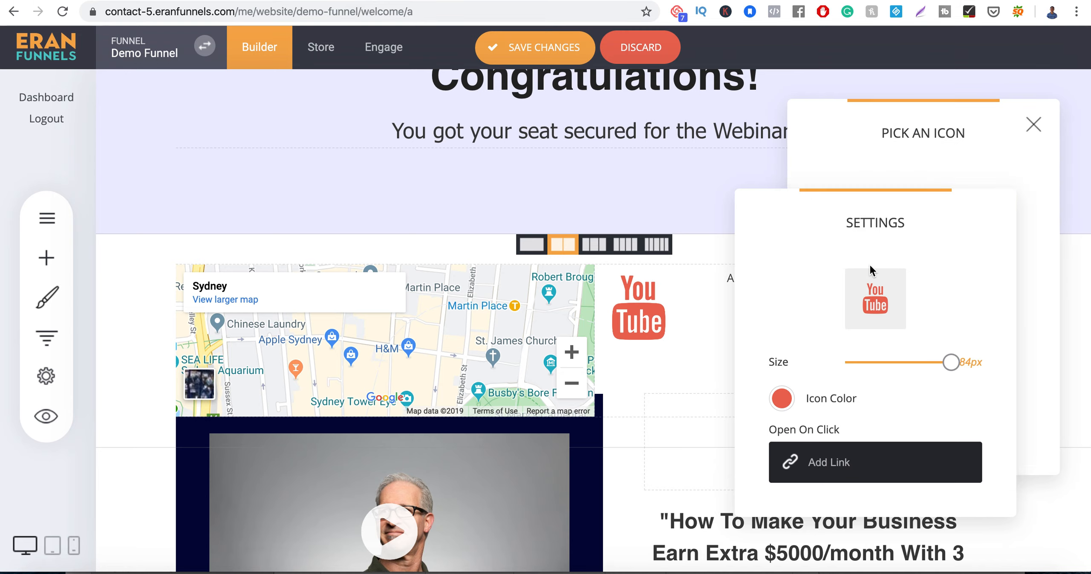
# - Filter the icon collection for "instagr" and choose the Instagram icon for the icon widget
pyautogui.click(875, 298)
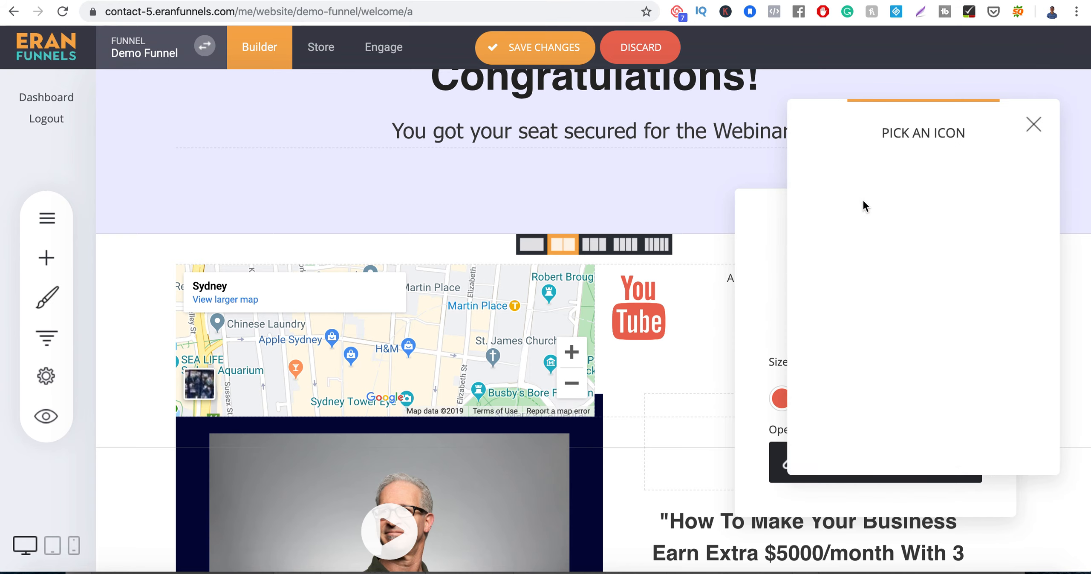
pyautogui.write('instagr')
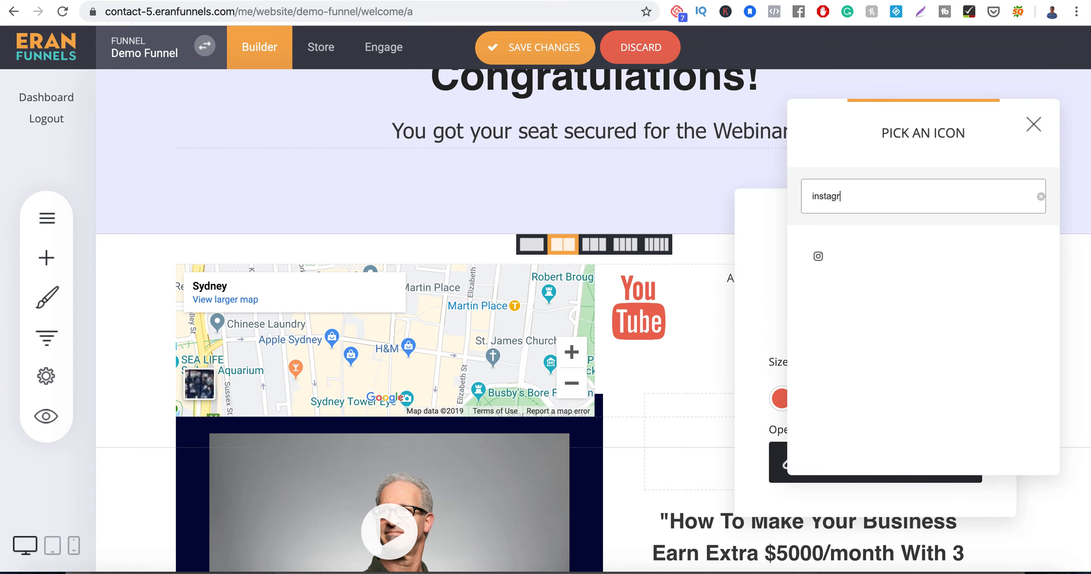
pyautogui.click(818, 256)
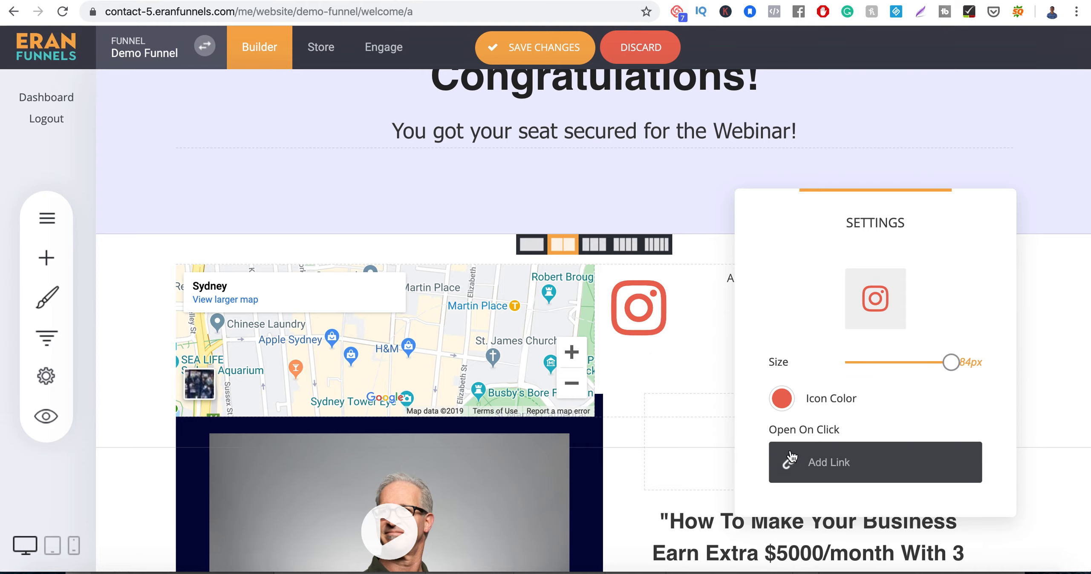
# - Give the Instagram icon an external link and enter the instagram.com profile address as its URL
pyautogui.click(826, 461)
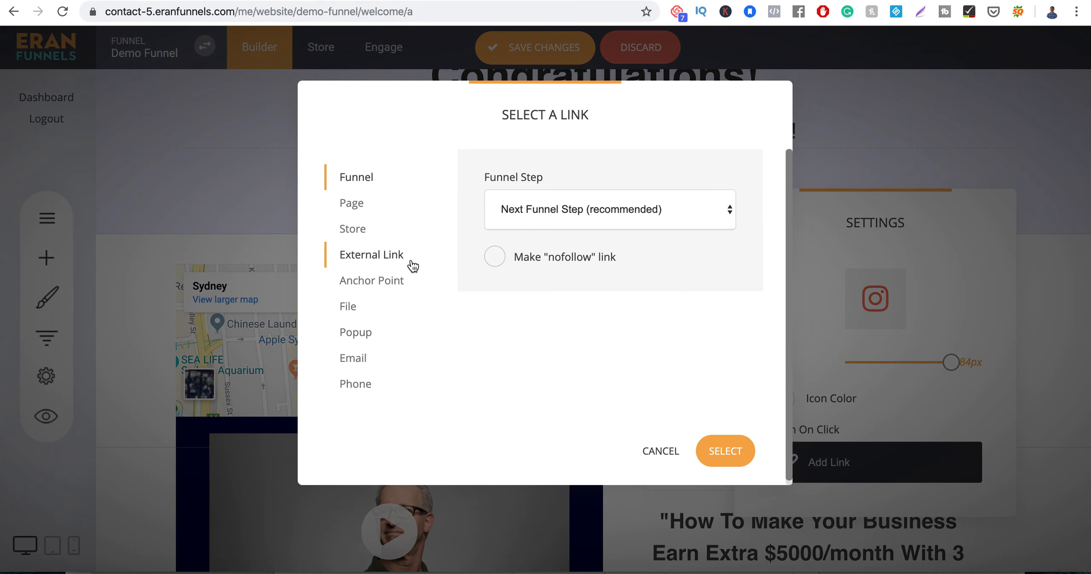
pyautogui.click(573, 209)
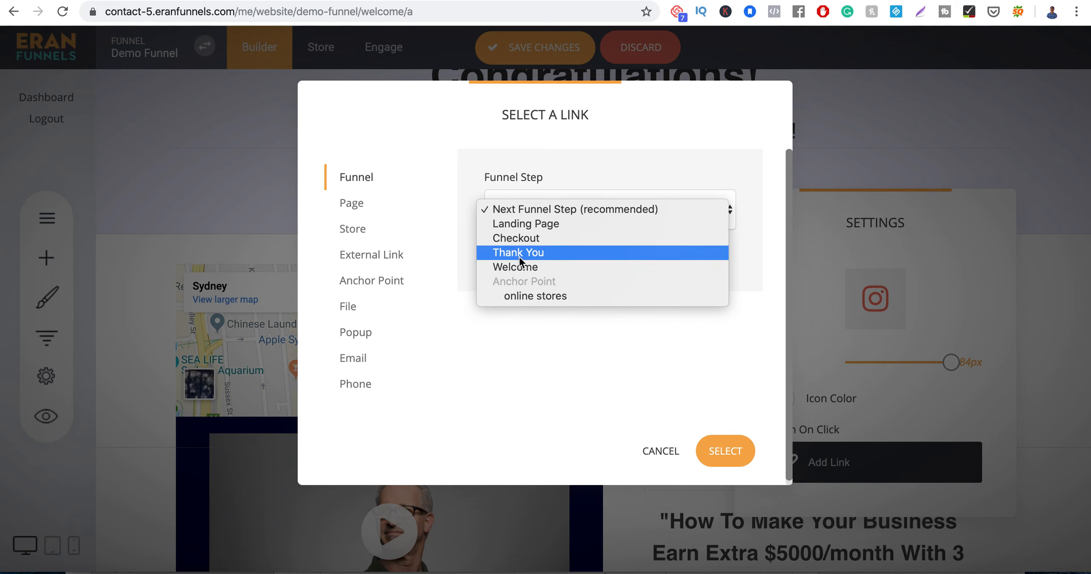
pyautogui.click(358, 201)
pyautogui.click(356, 256)
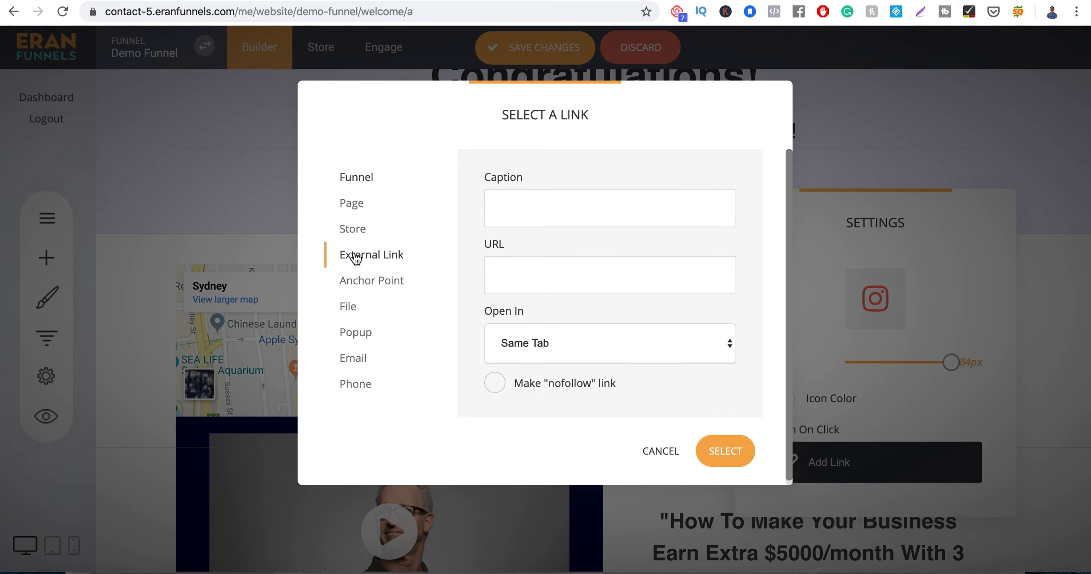
pyautogui.click(527, 285)
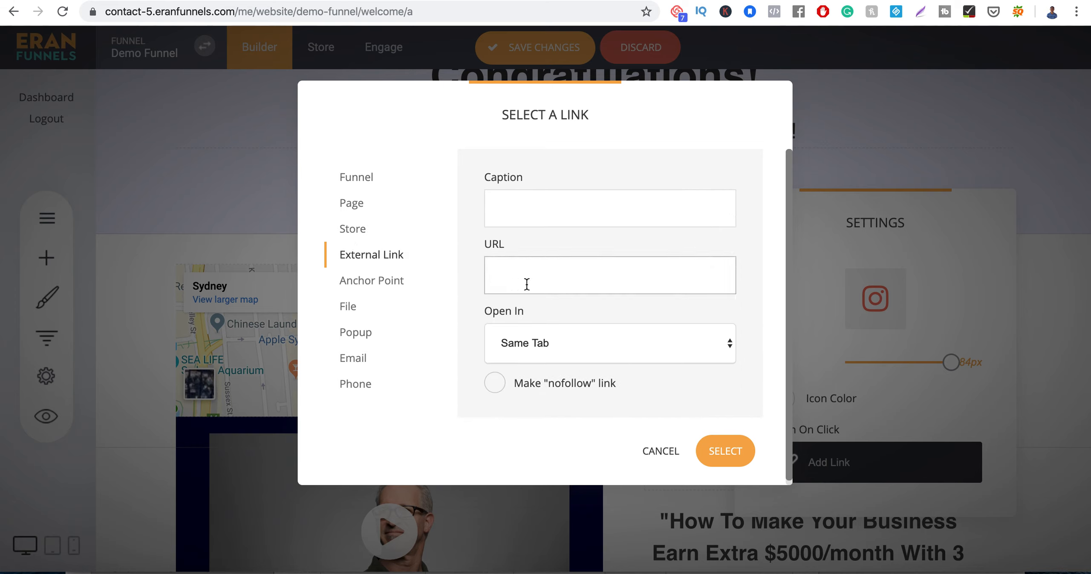
pyautogui.write('eranbucai')
pyautogui.press('super+a')
pyautogui.write('insta')
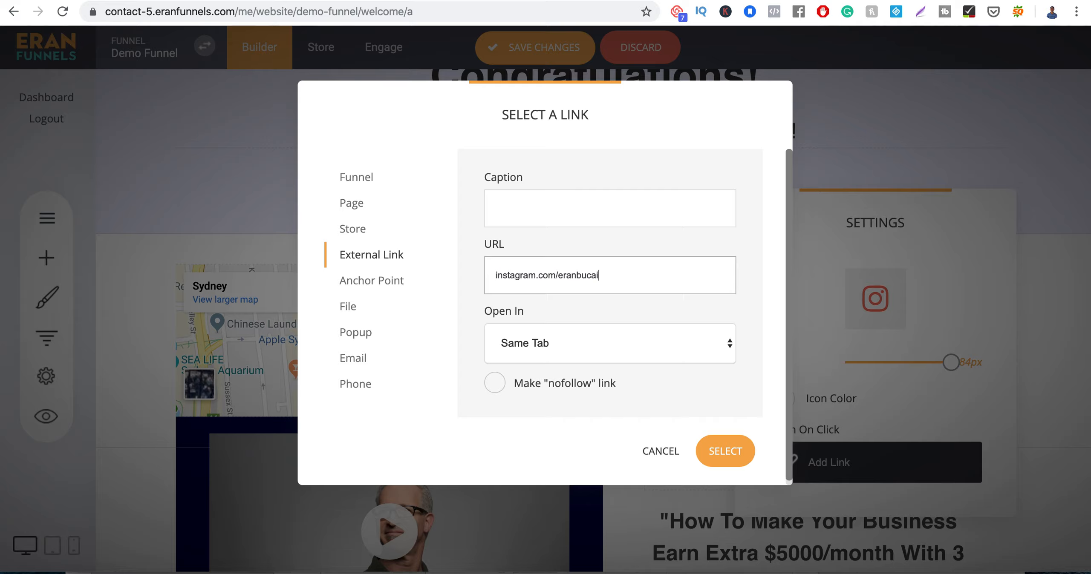
# - Set the Instagram icon's link to open in a New Tab, apply it and close the icon settings
pyautogui.click(598, 347)
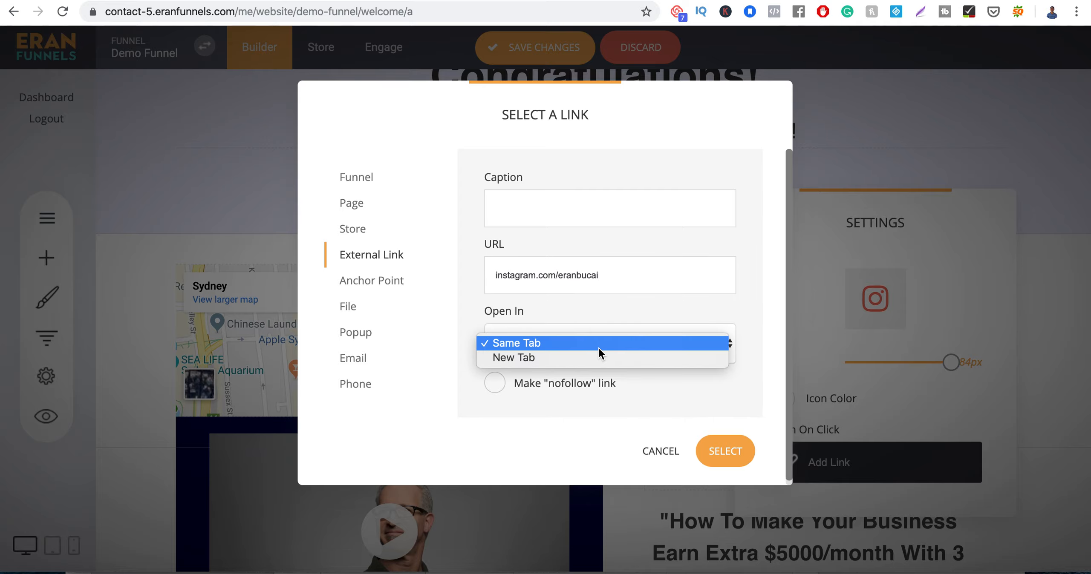
pyautogui.click(596, 356)
pyautogui.click(720, 448)
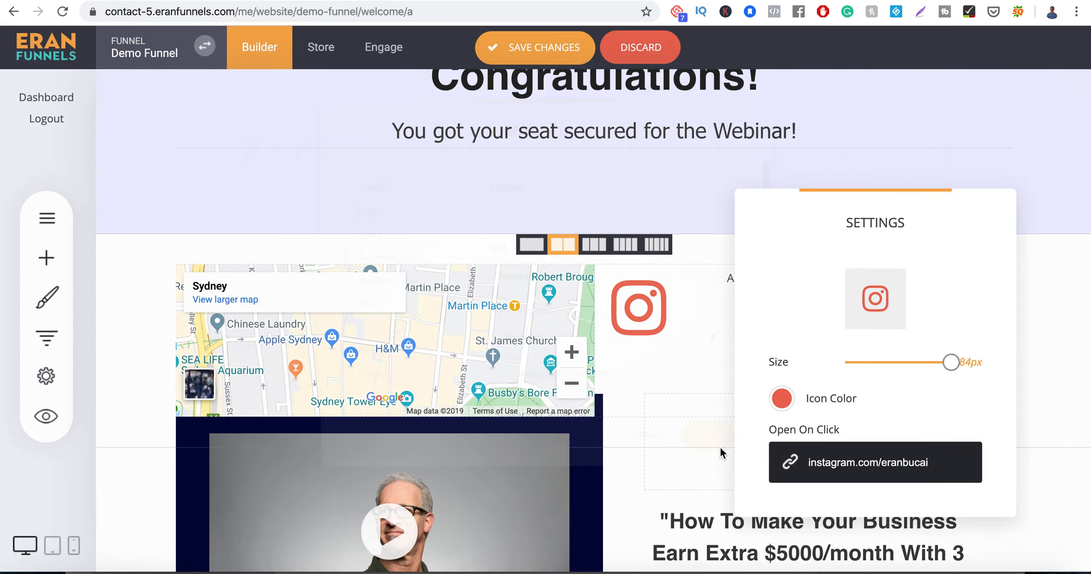
pyautogui.click(872, 463)
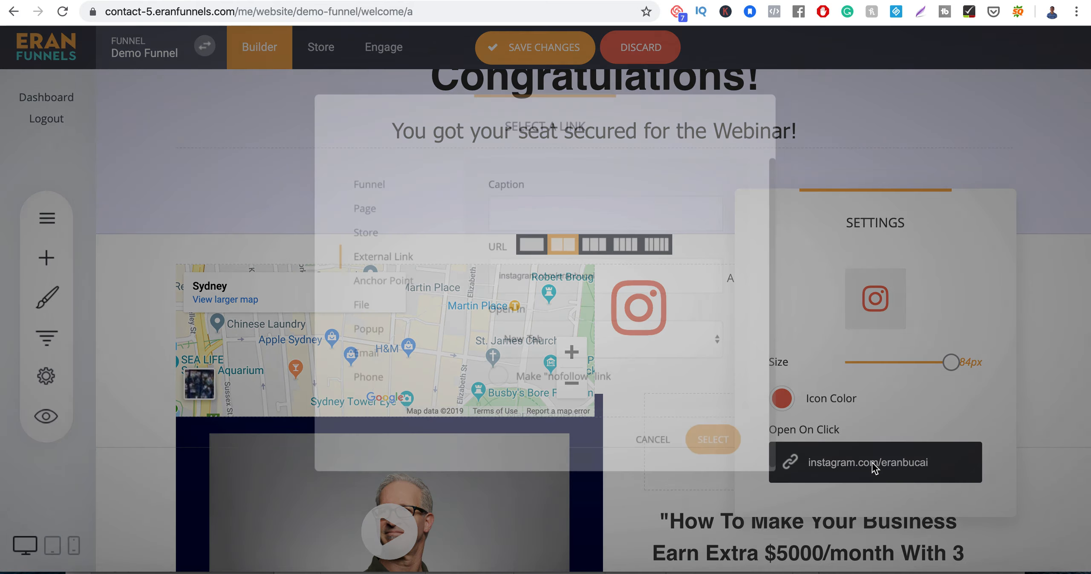
pyautogui.click(722, 447)
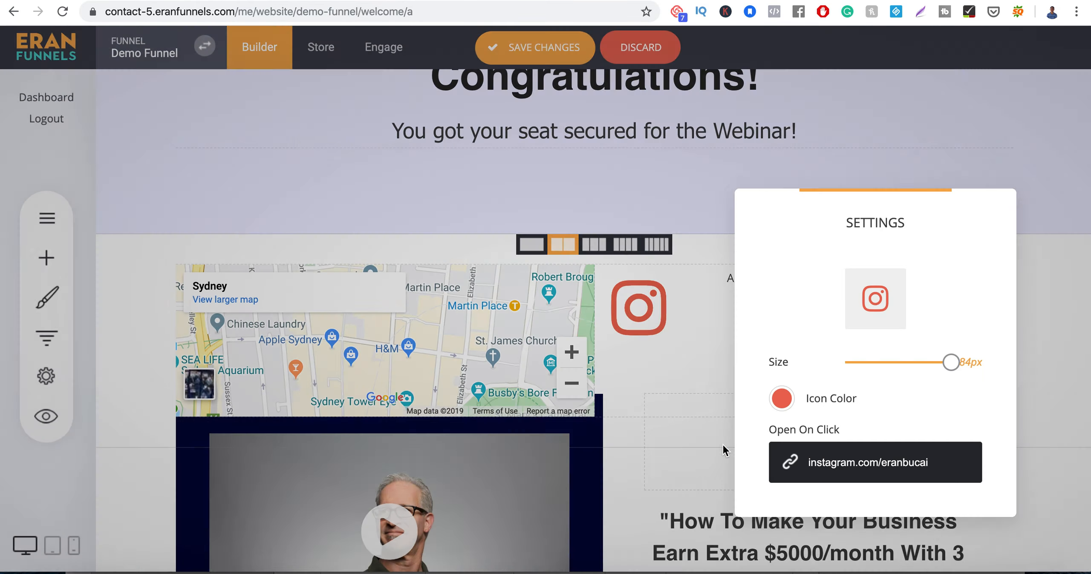
pyautogui.click(685, 374)
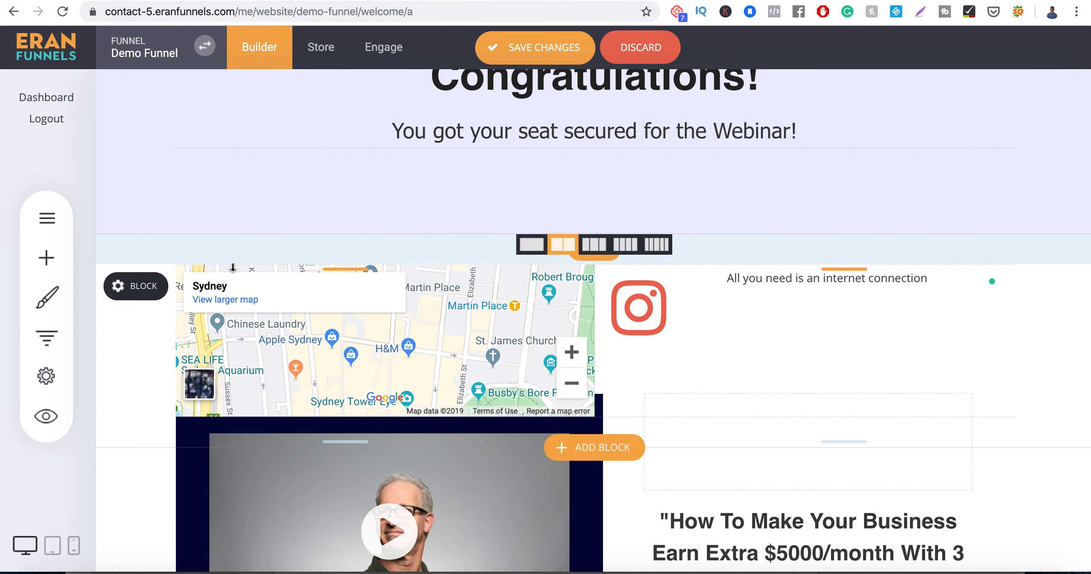
# - Add an Empty Block at the end of the page, below the copyright footer
pyautogui.moveTo(134, 292)
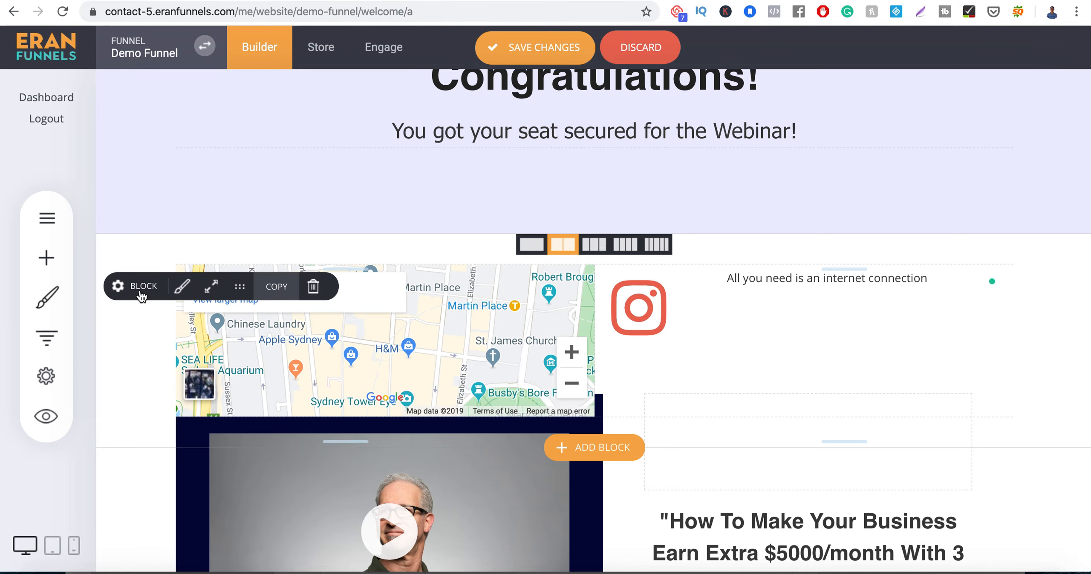
pyautogui.scroll(-10, 642, 380)
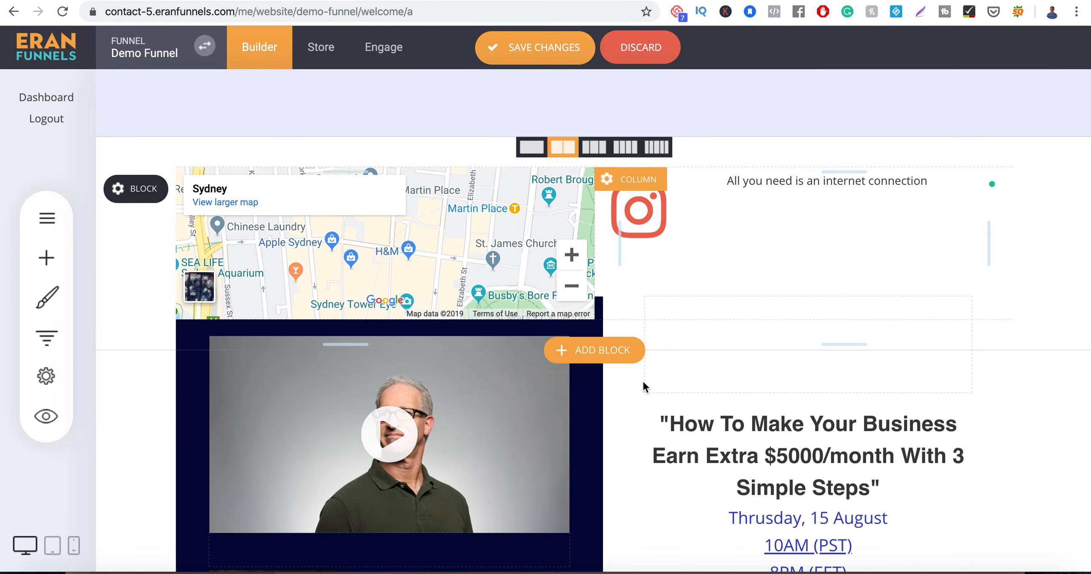
pyautogui.click(597, 497)
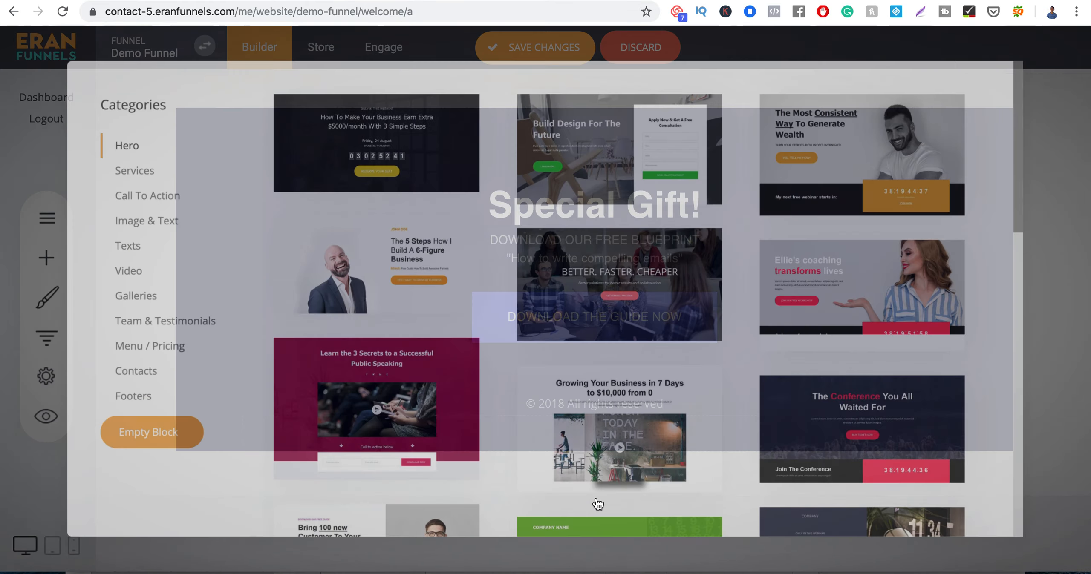
pyautogui.click(147, 433)
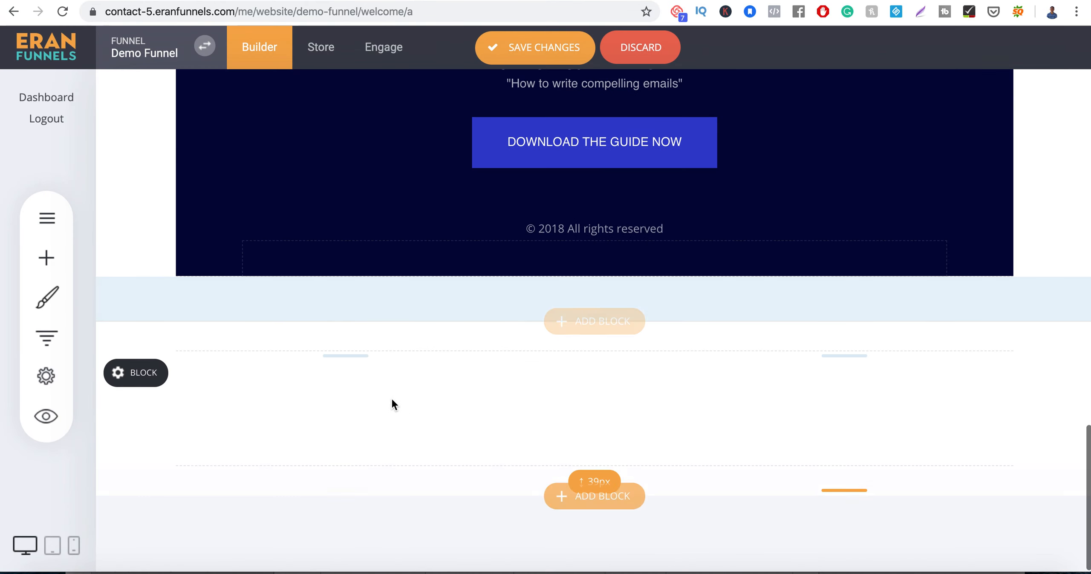
# - Add a container widget at the end of the page
pyautogui.click(31, 265)
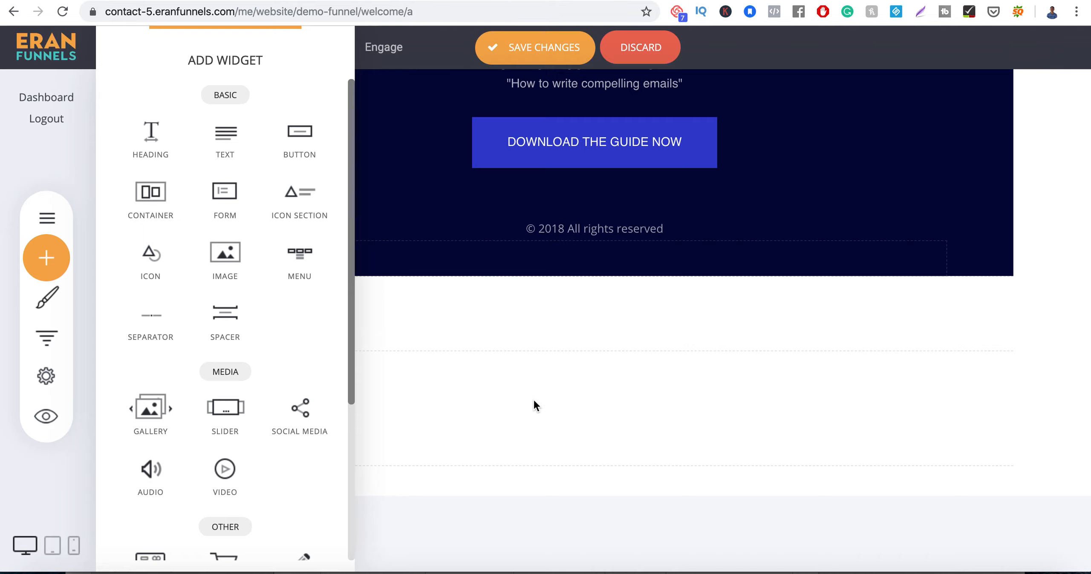
pyautogui.moveTo(149, 205); pyautogui.dragTo(357, 409)
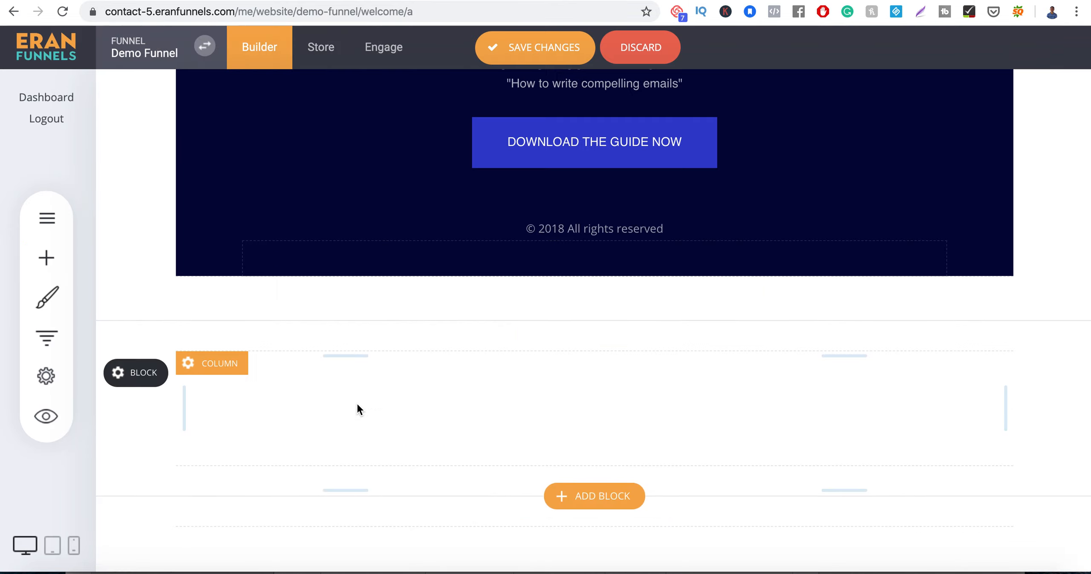
pyautogui.scroll(-3, 357, 405)
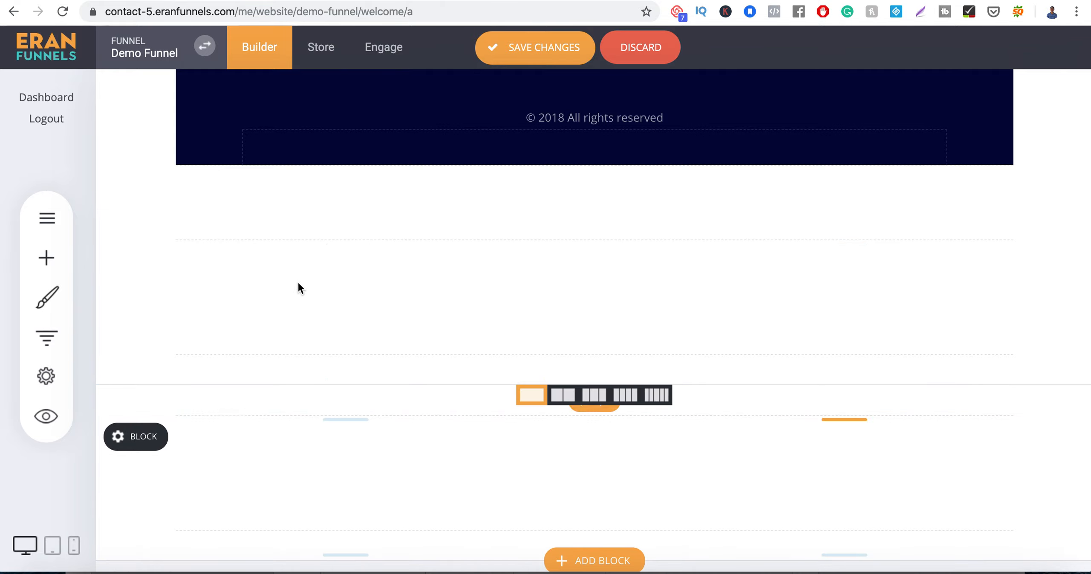
# - Add a form widget in the empty block below the copyright footer and give it an extra Checkbox field
pyautogui.click(39, 253)
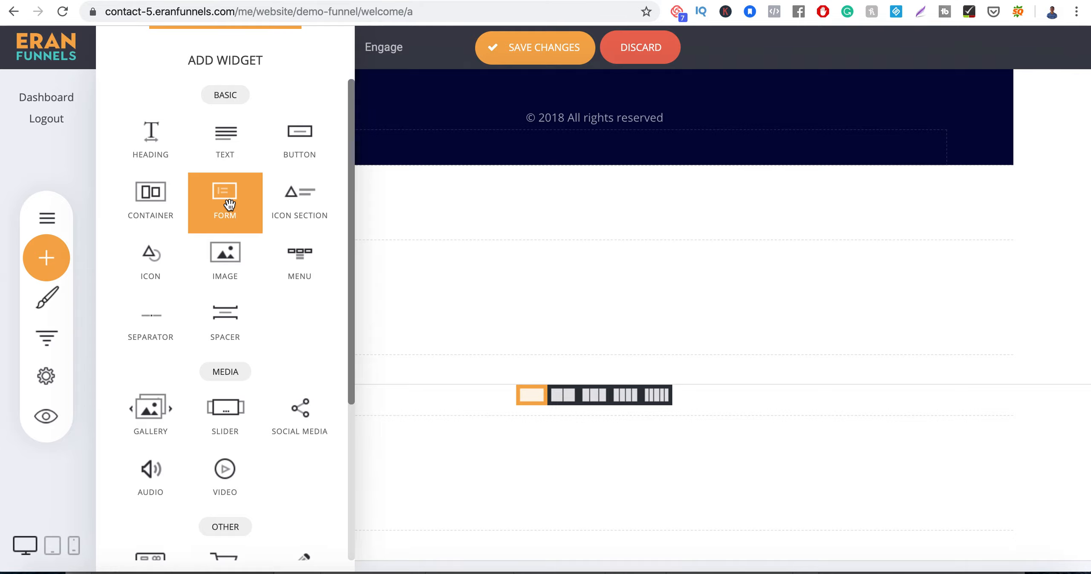
pyautogui.moveTo(213, 201); pyautogui.dragTo(386, 312)
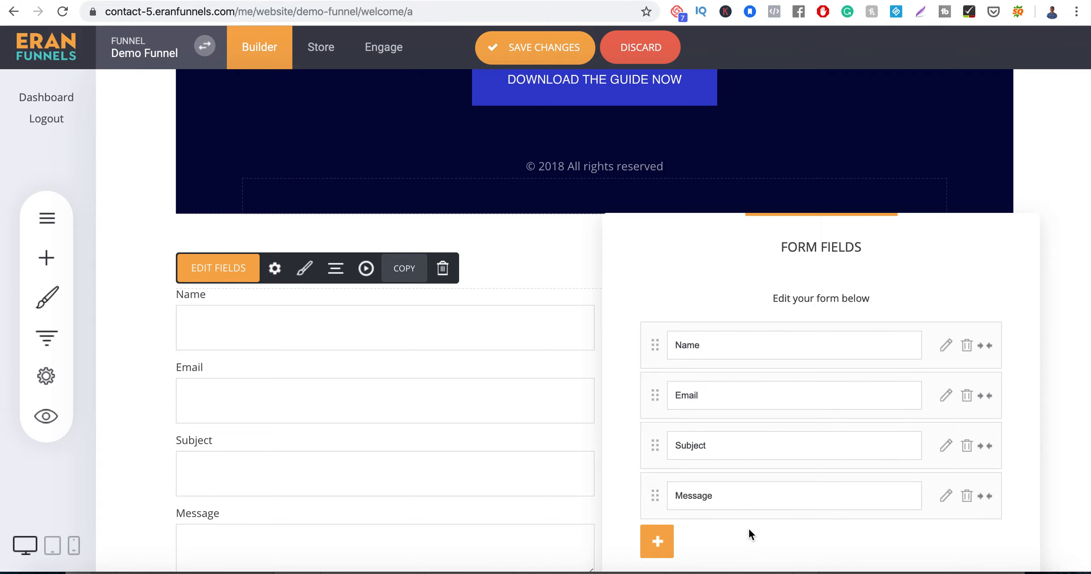
pyautogui.click(656, 541)
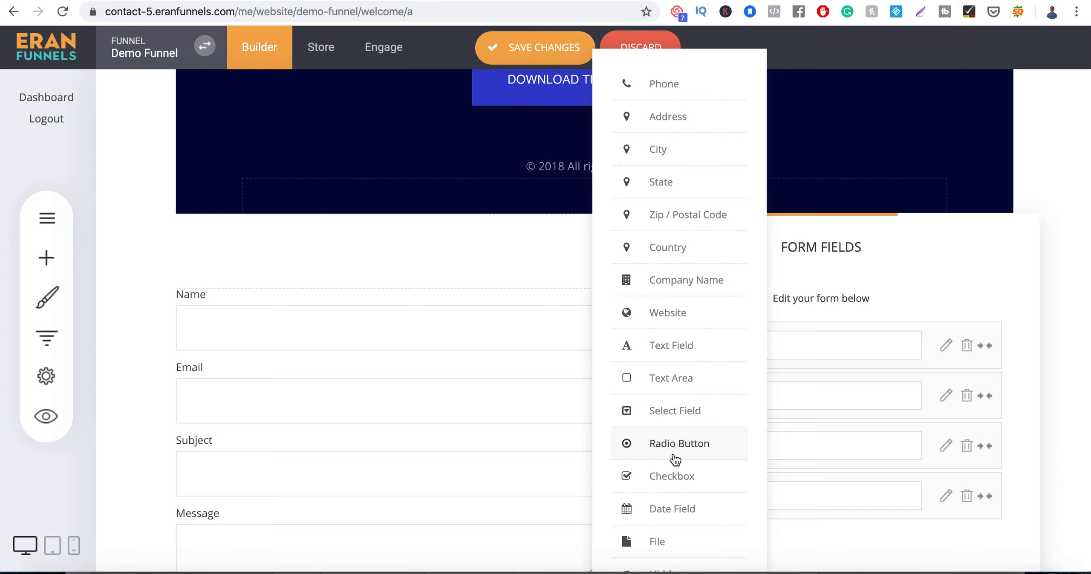
pyautogui.scroll(-3, 672, 455)
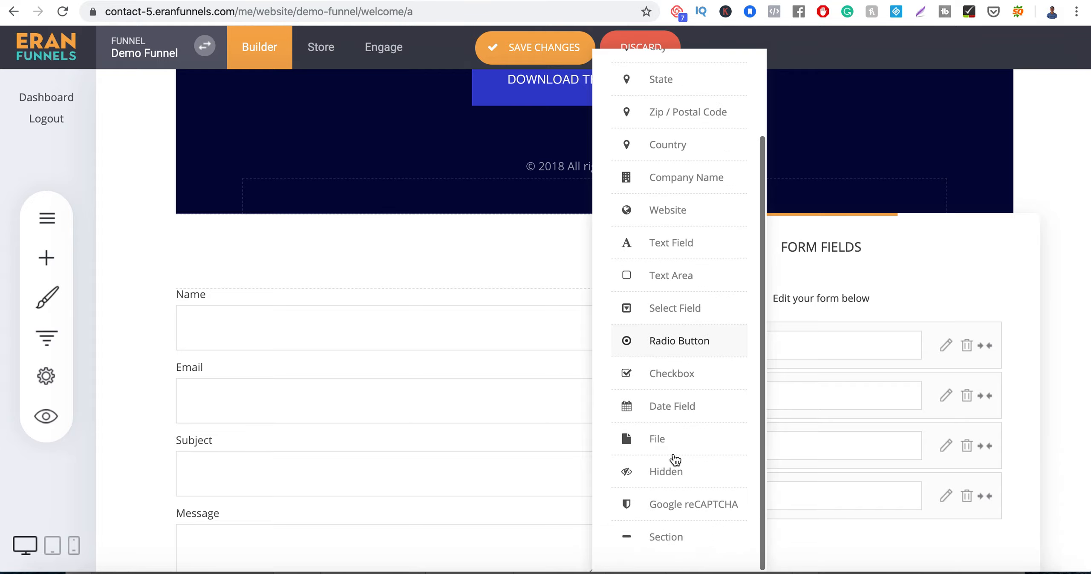
pyautogui.click(681, 376)
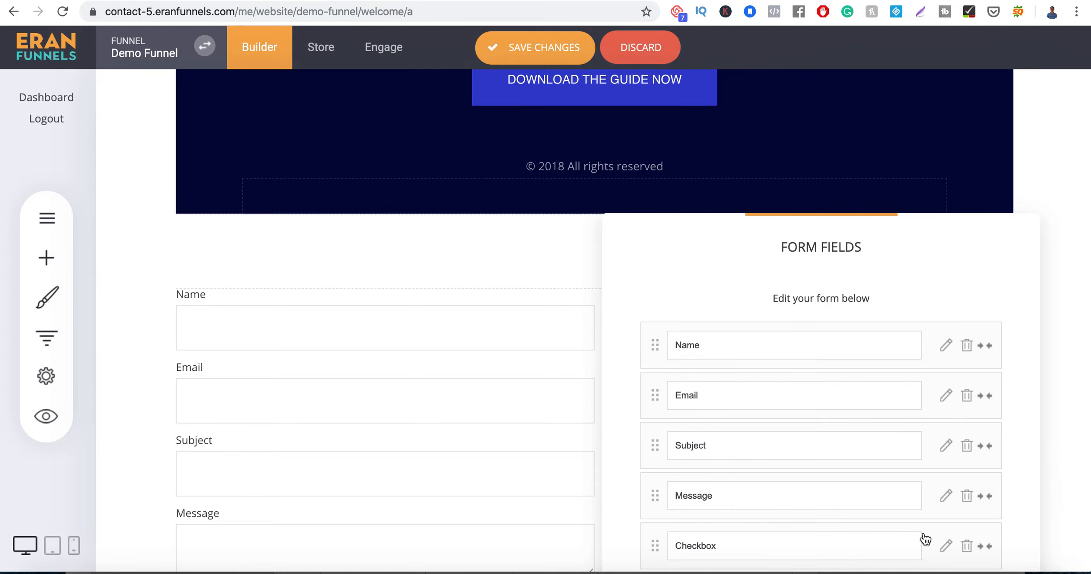
# - Replace the Checkbox field's options with Apples, Pair and Peaches, and save the page changes
pyautogui.click(945, 546)
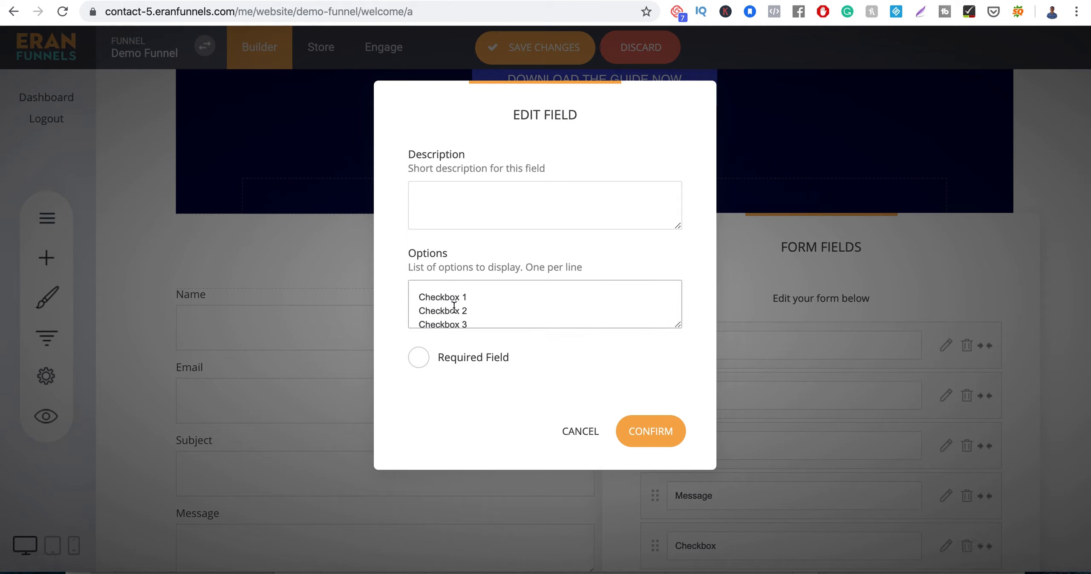
pyautogui.click(455, 196)
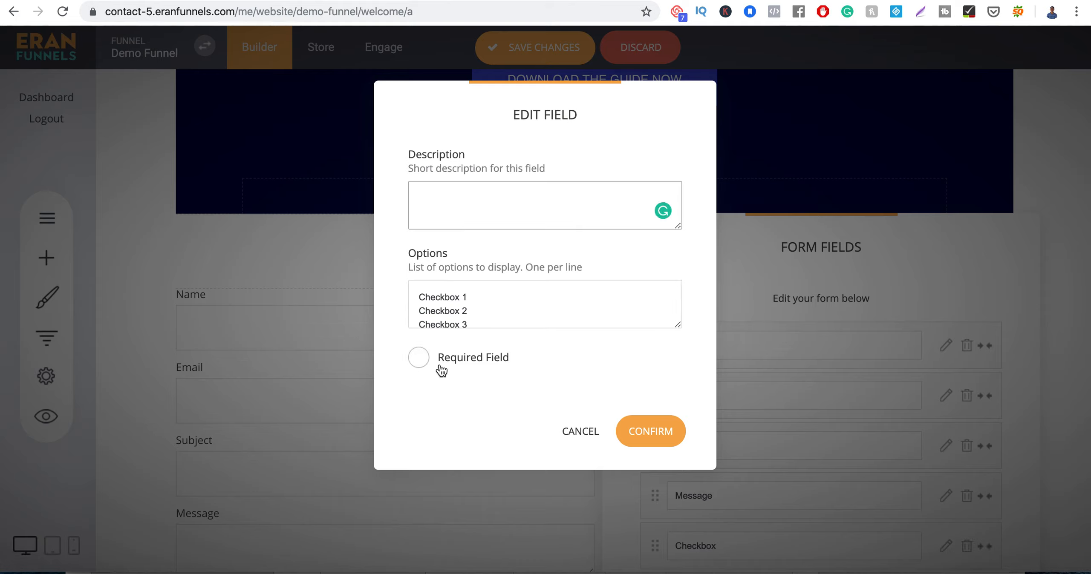
pyautogui.click(418, 358)
pyautogui.click(500, 307)
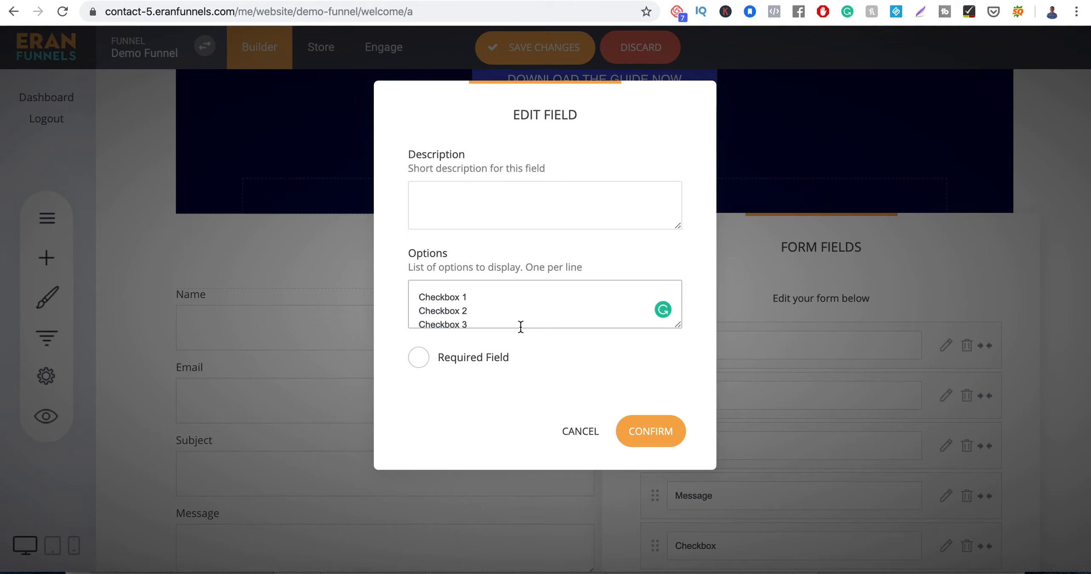
pyautogui.press('Return')
pyautogui.press('super+a')
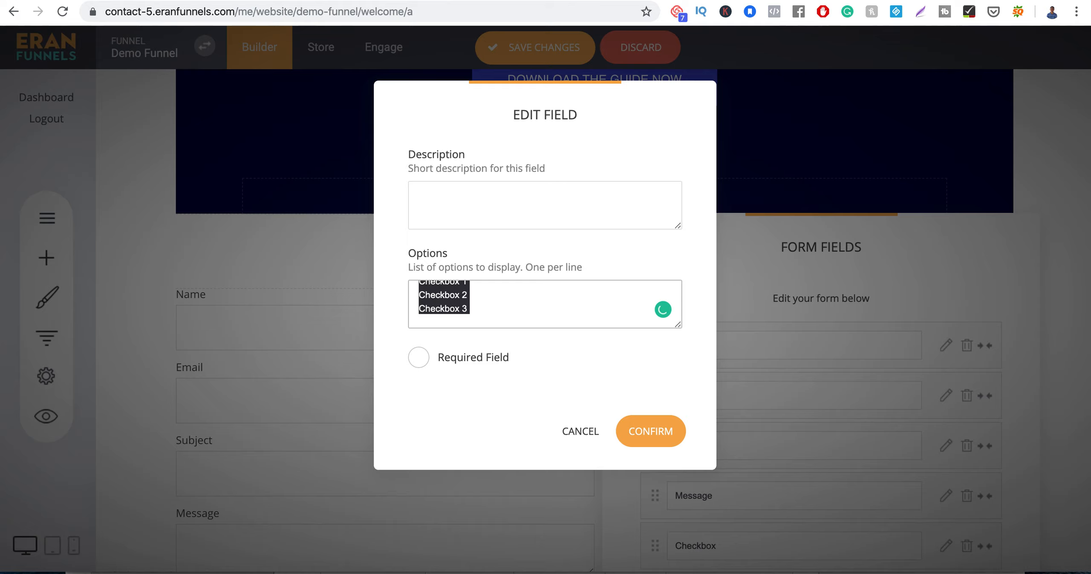
pyautogui.write('Apples ')
pyautogui.write('P')
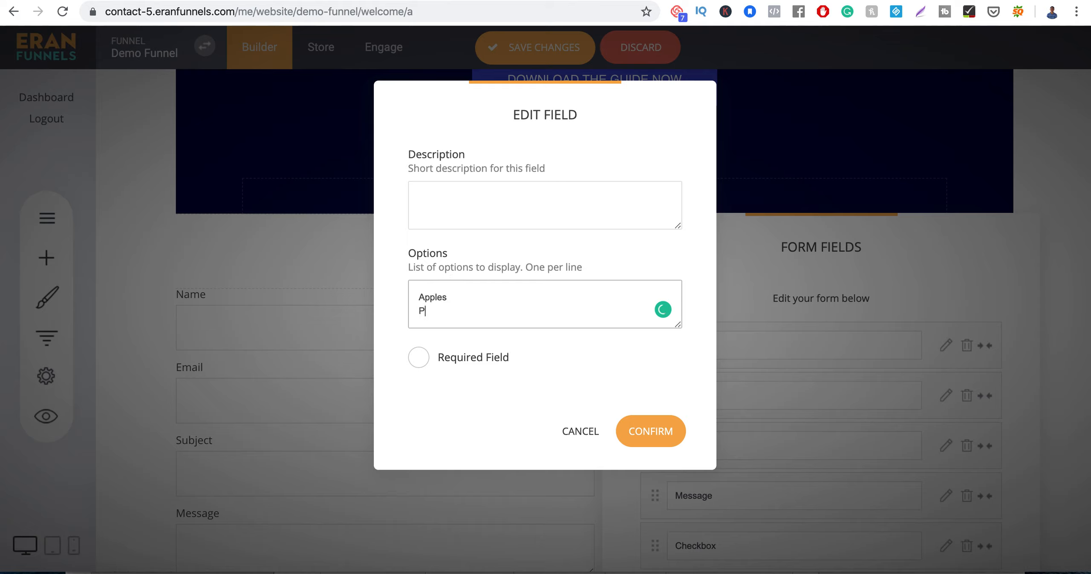
pyautogui.write('air')
pyautogui.press('Return')
pyautogui.write('Peaches')
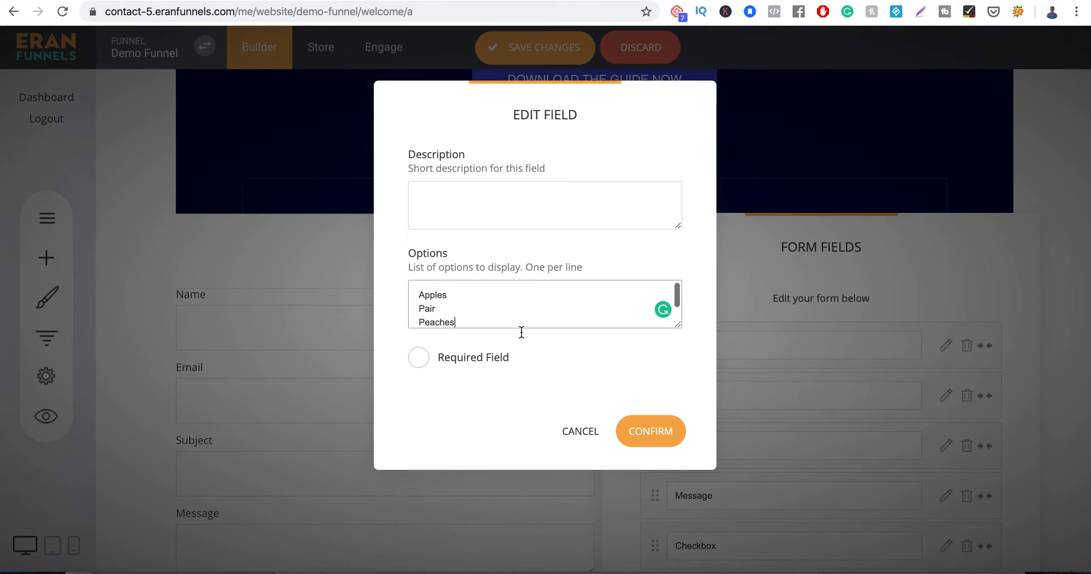
pyautogui.click(655, 445)
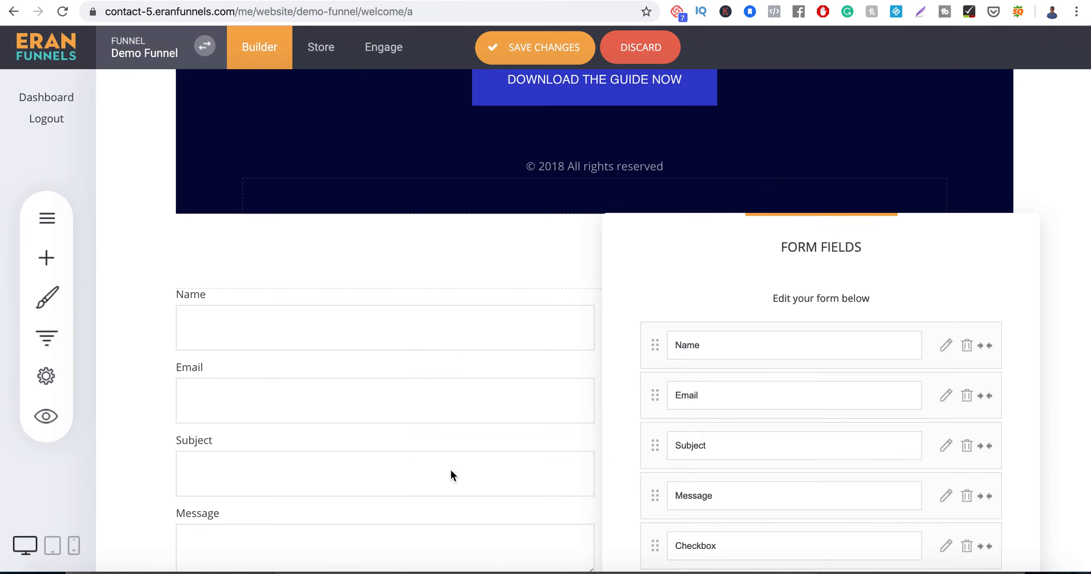
pyautogui.click(527, 41)
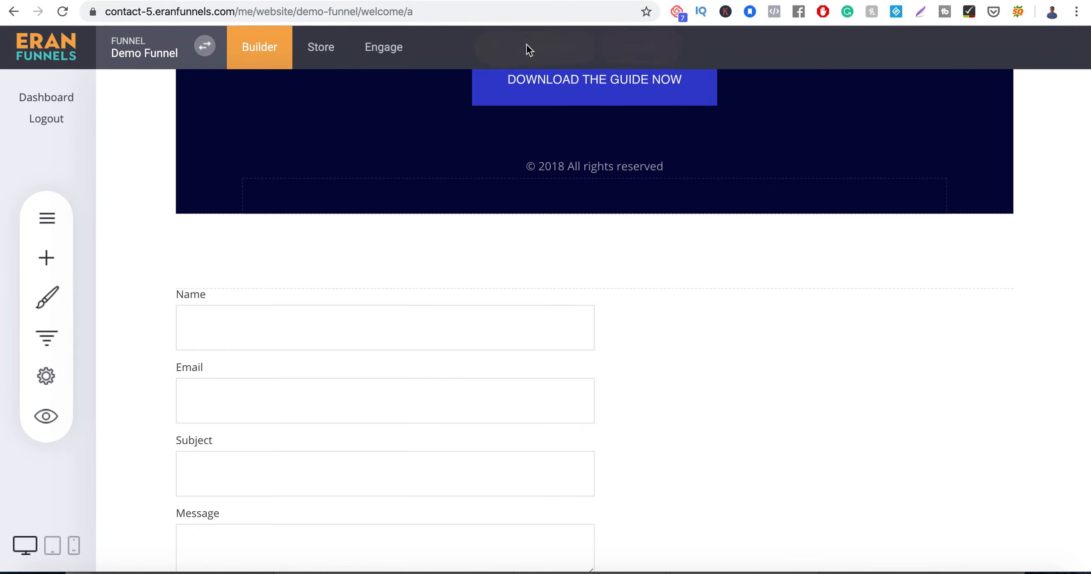
pyautogui.scroll(-4, 490, 420)
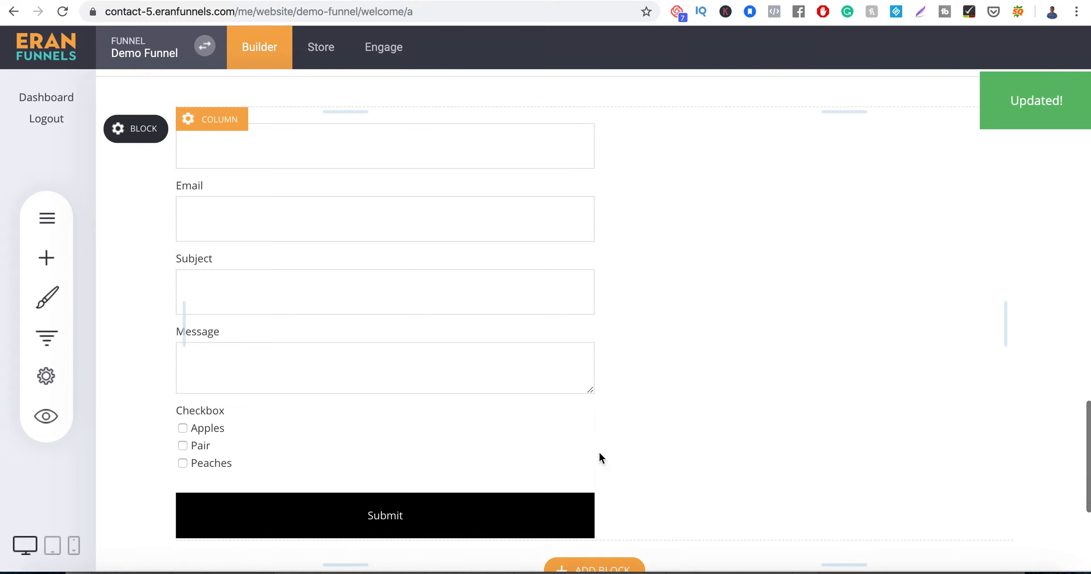
pyautogui.click(184, 433)
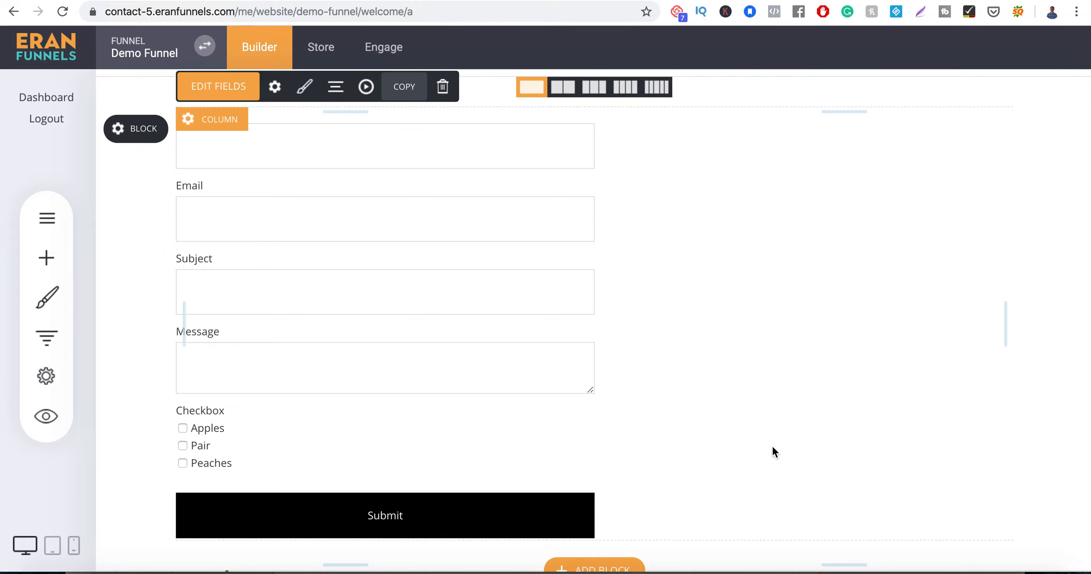
pyautogui.click(407, 240)
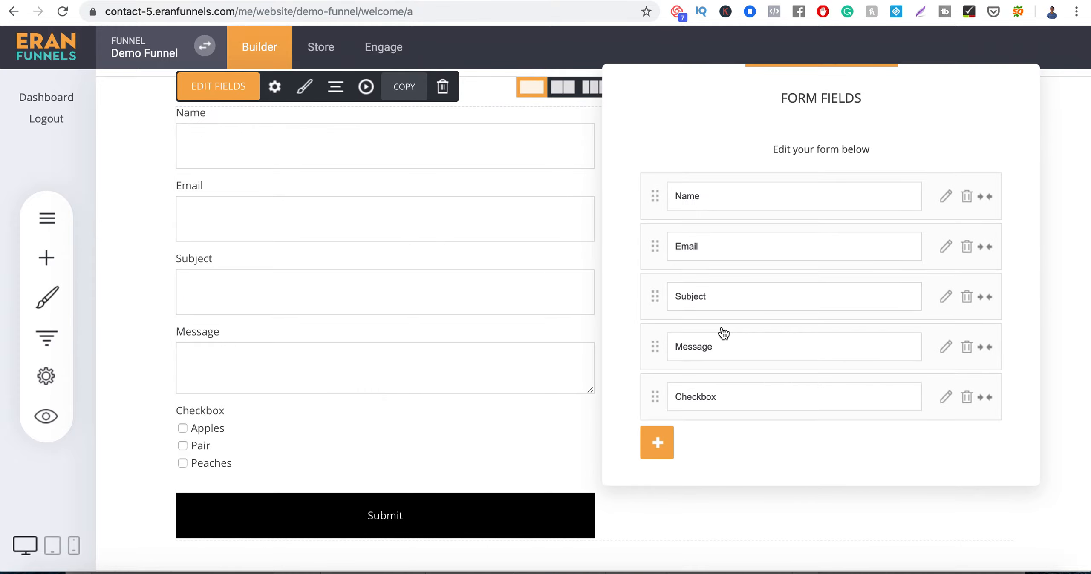
pyautogui.click(423, 465)
pyautogui.click(423, 514)
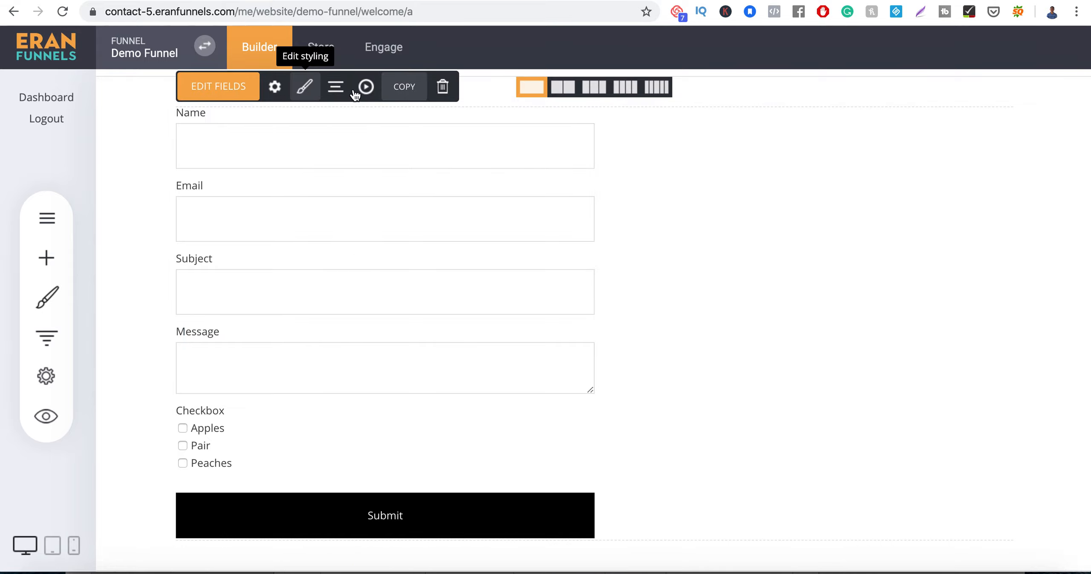
pyautogui.click(232, 86)
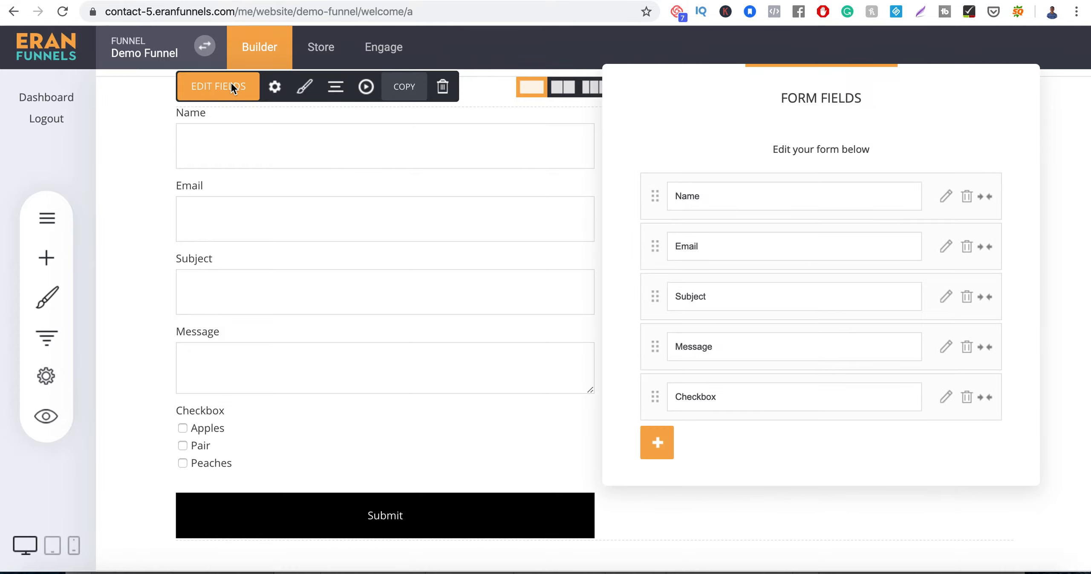
pyautogui.click(231, 83)
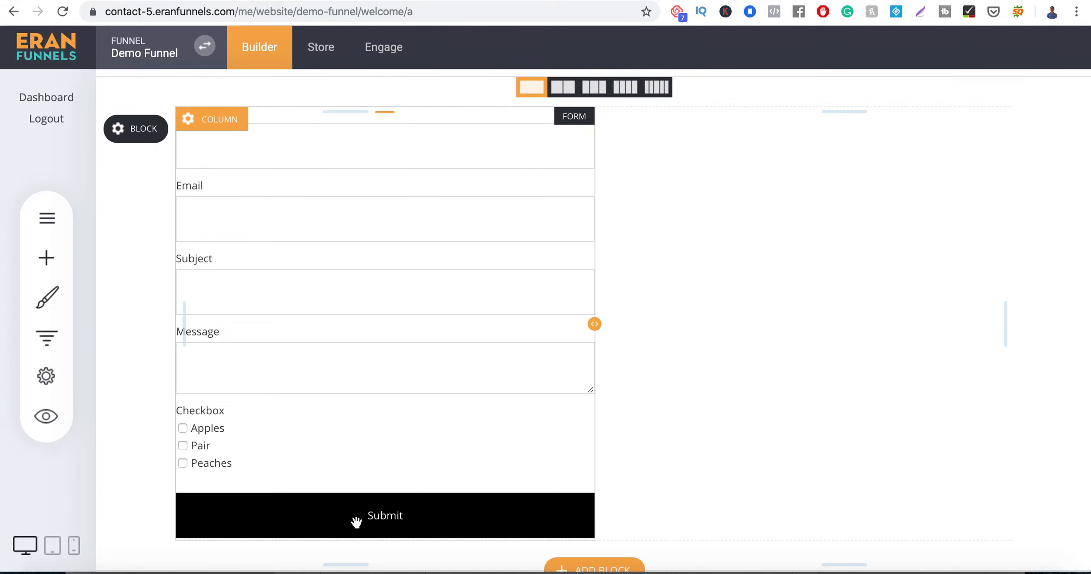
# - Name the form Funnel ABC in its settings and enter the contact e-mail as the notification recipient
pyautogui.click(275, 86)
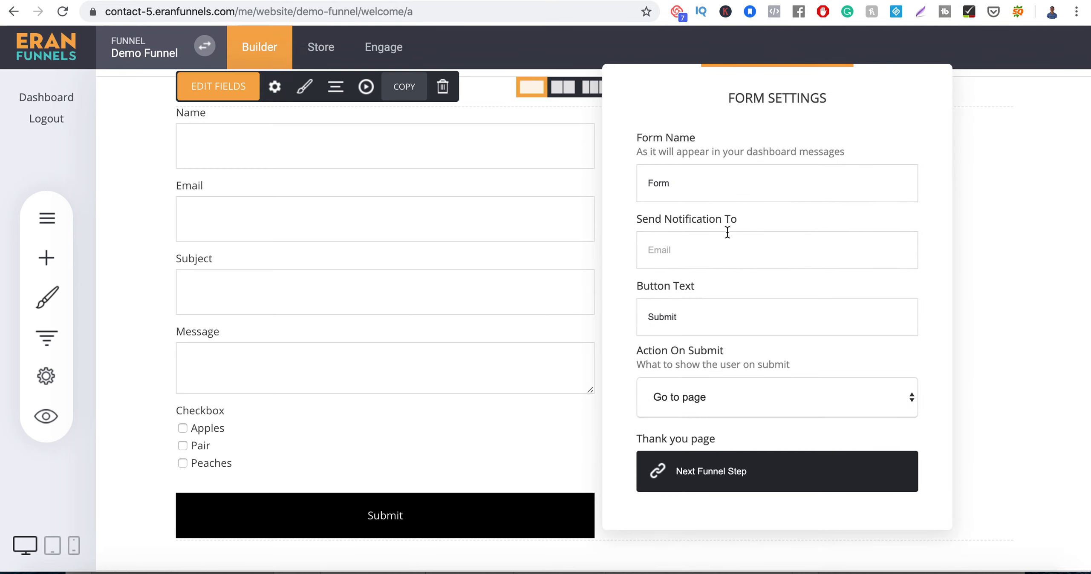
pyautogui.click(681, 181)
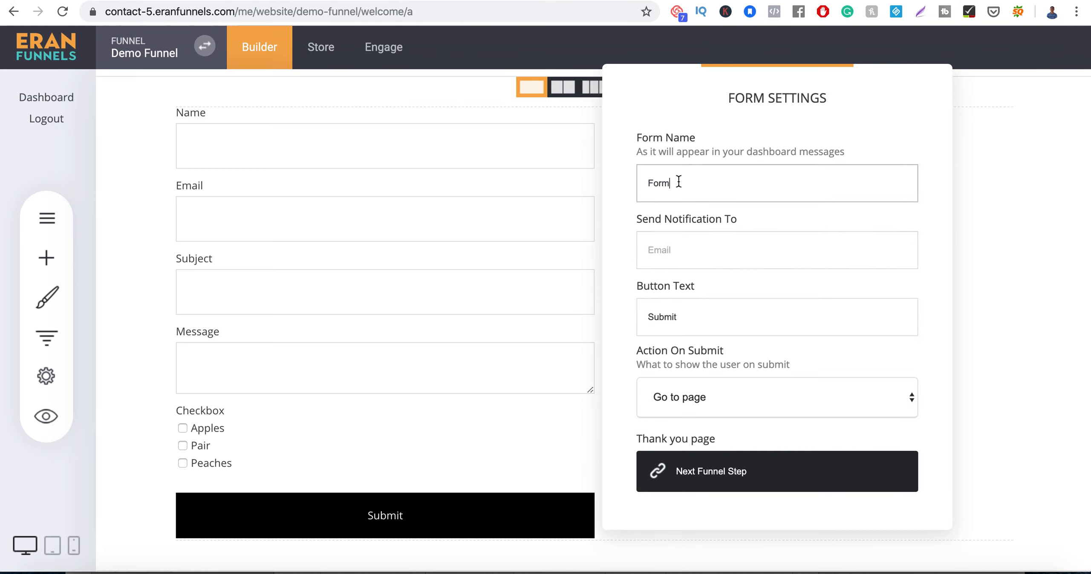
pyautogui.doubleClick(692, 182)
pyautogui.write('Funnel ABC')
pyautogui.click(687, 250)
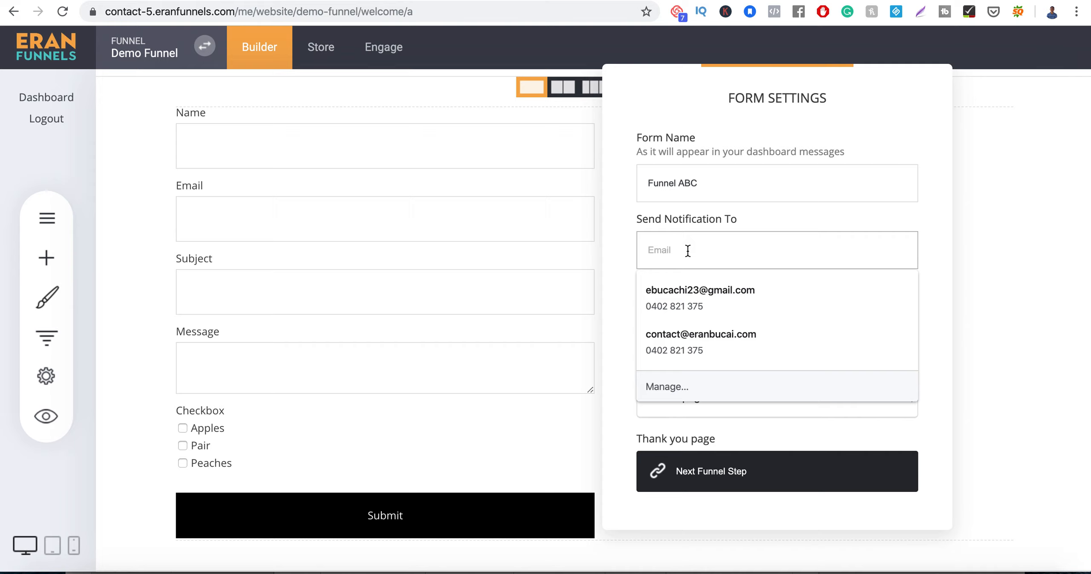
pyautogui.click(680, 344)
# - Set the form's button text to "Please click here when done"
pyautogui.click(723, 318)
pyautogui.doubleClick(723, 321)
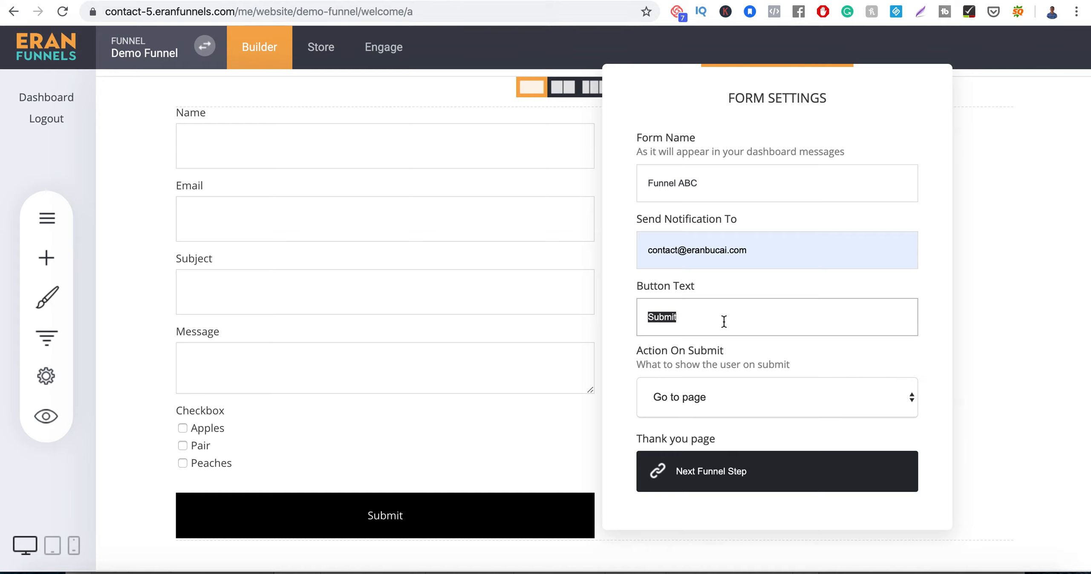
pyautogui.write('Thanks')
pyautogui.hotkey('ctrl', 'a')
pyautogui.write('Please')
# - Try the Show thank you message action on submit and return the form to Go to page
pyautogui.click(708, 399)
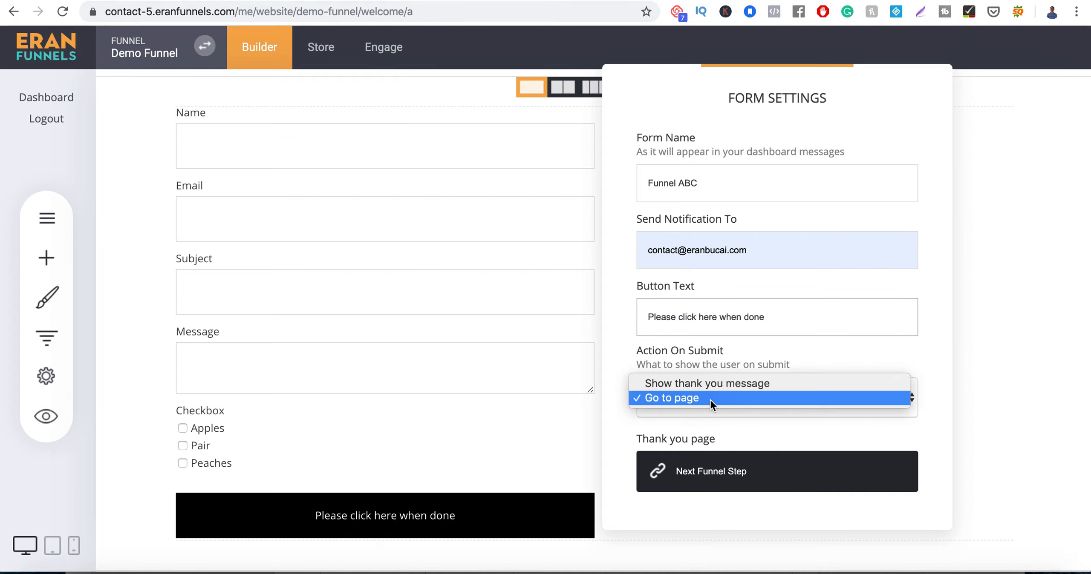
pyautogui.click(724, 383)
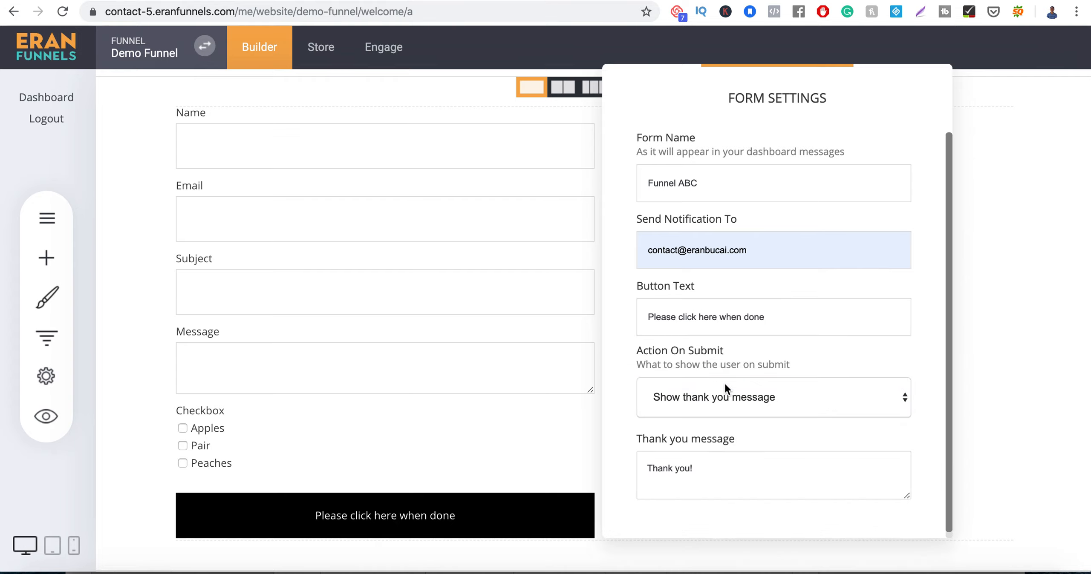
pyautogui.scroll(-1, 745, 426)
pyautogui.click(730, 468)
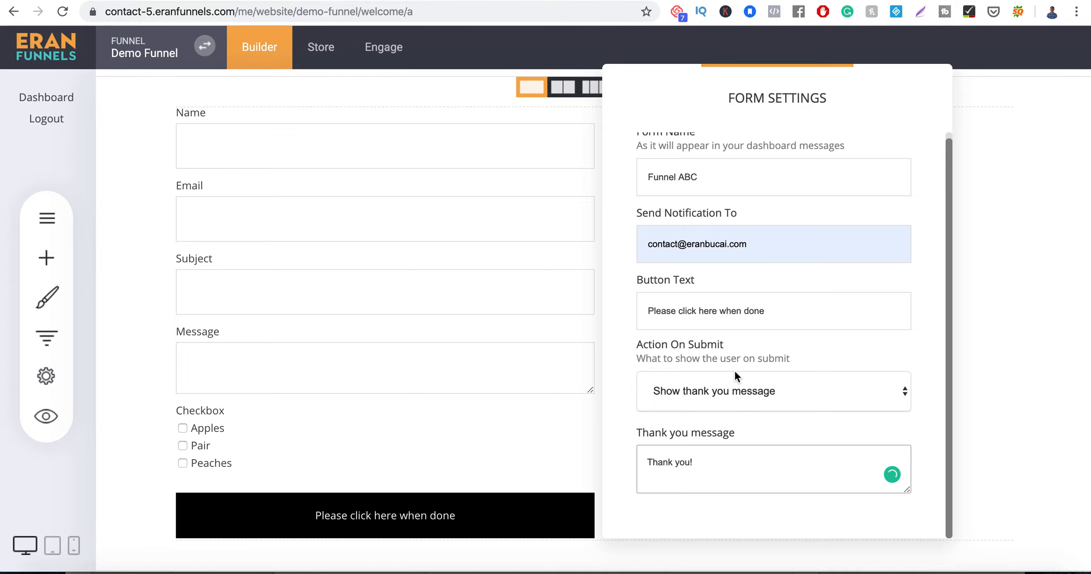
pyautogui.click(719, 396)
pyautogui.click(715, 406)
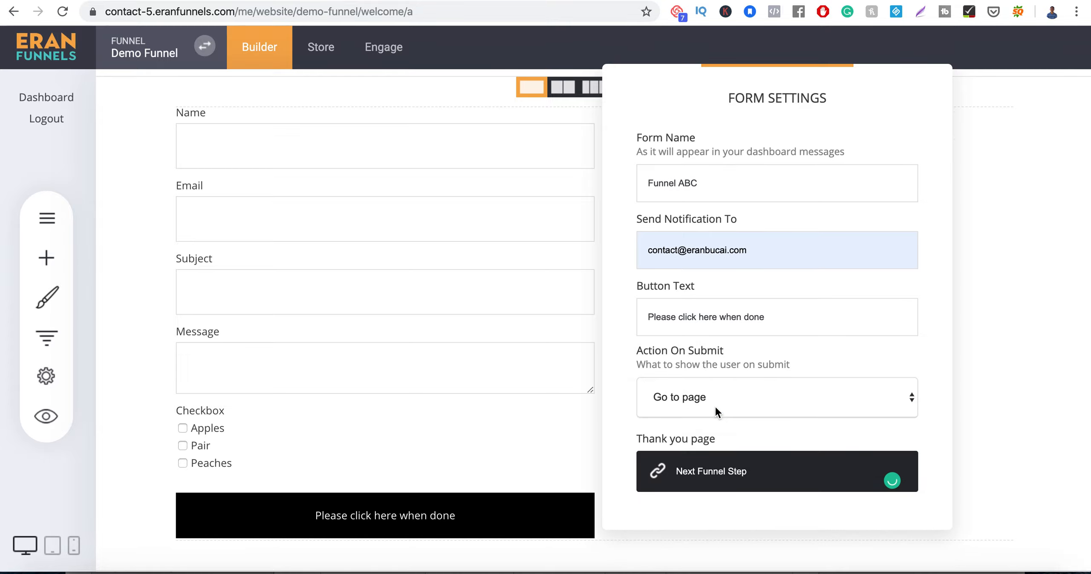
# - Look through the Funnel and External Link options for the form's thank you page, cancel and close the form settings
pyautogui.click(725, 473)
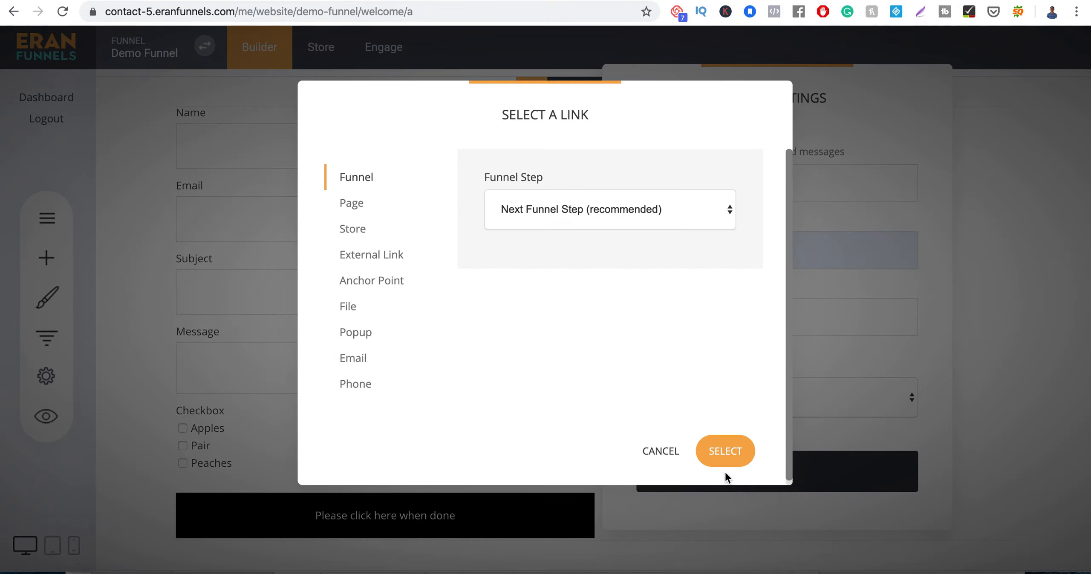
pyautogui.click(373, 255)
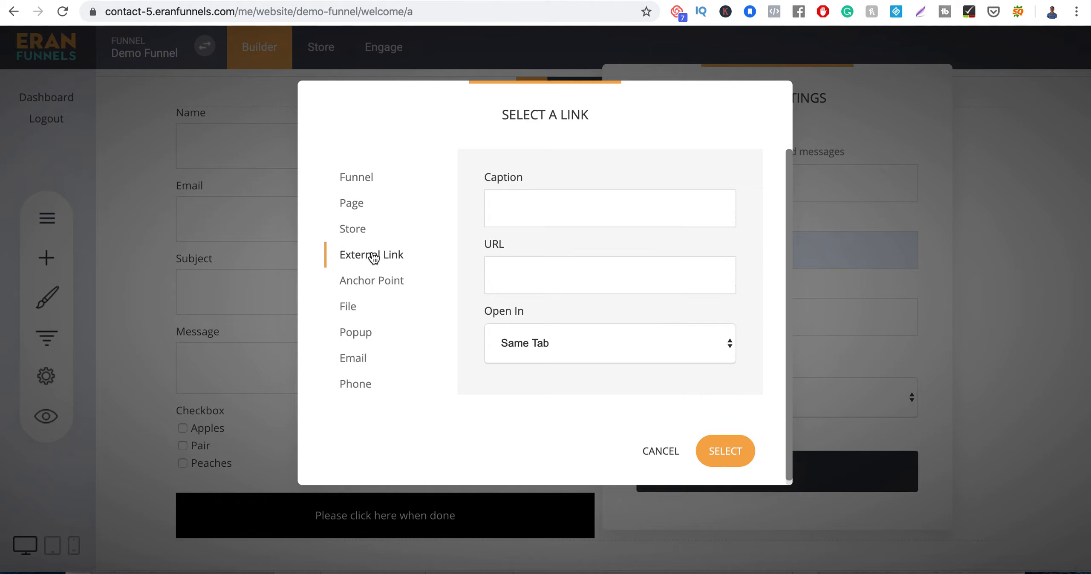
pyautogui.click(356, 176)
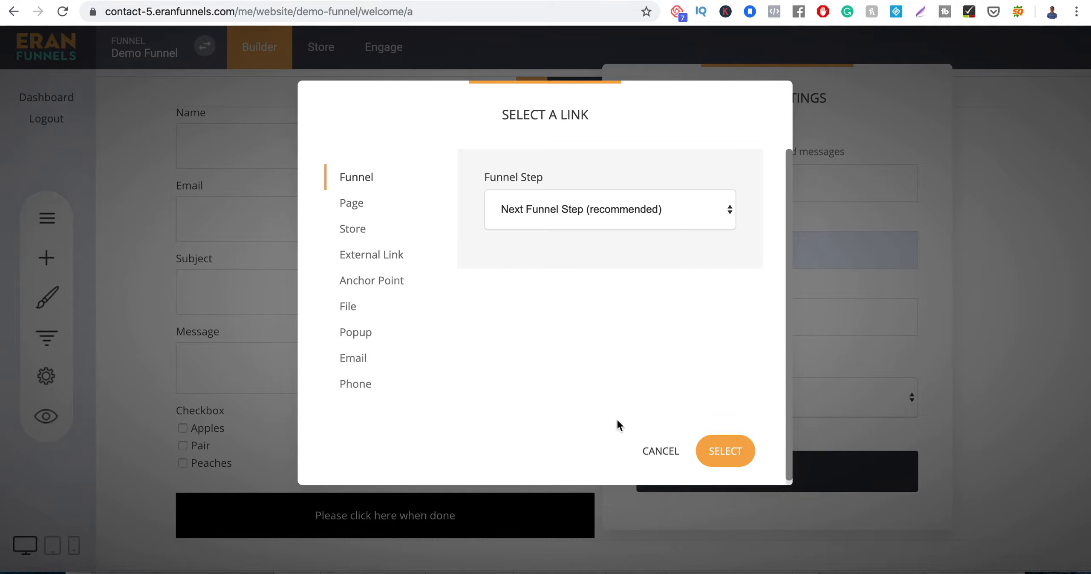
pyautogui.click(662, 461)
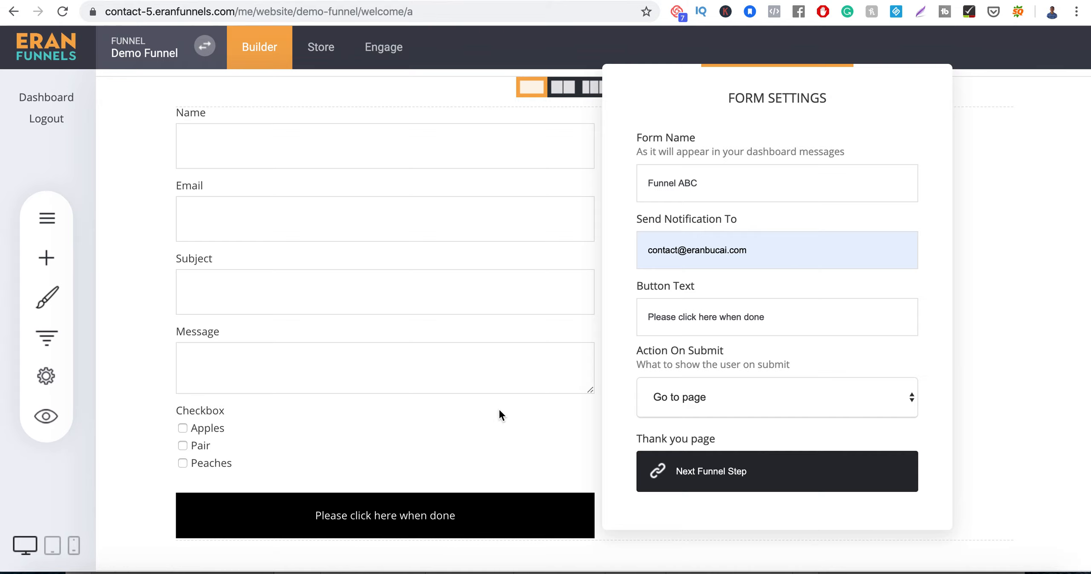
pyautogui.click(501, 421)
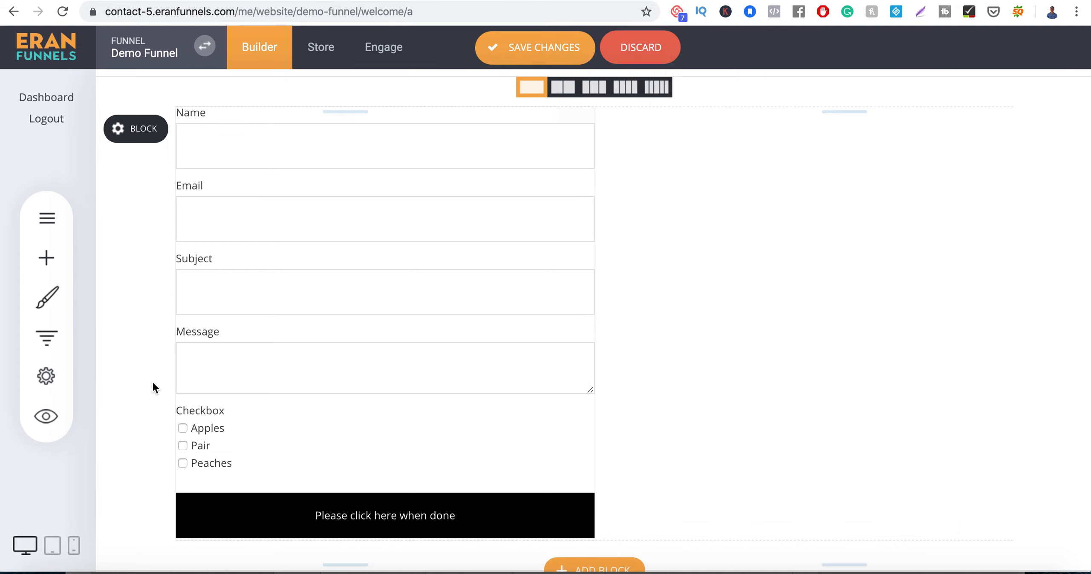
# - Add an Icon Section widget in the empty block below the form at the page's end
pyautogui.scroll(-6, 153, 388)
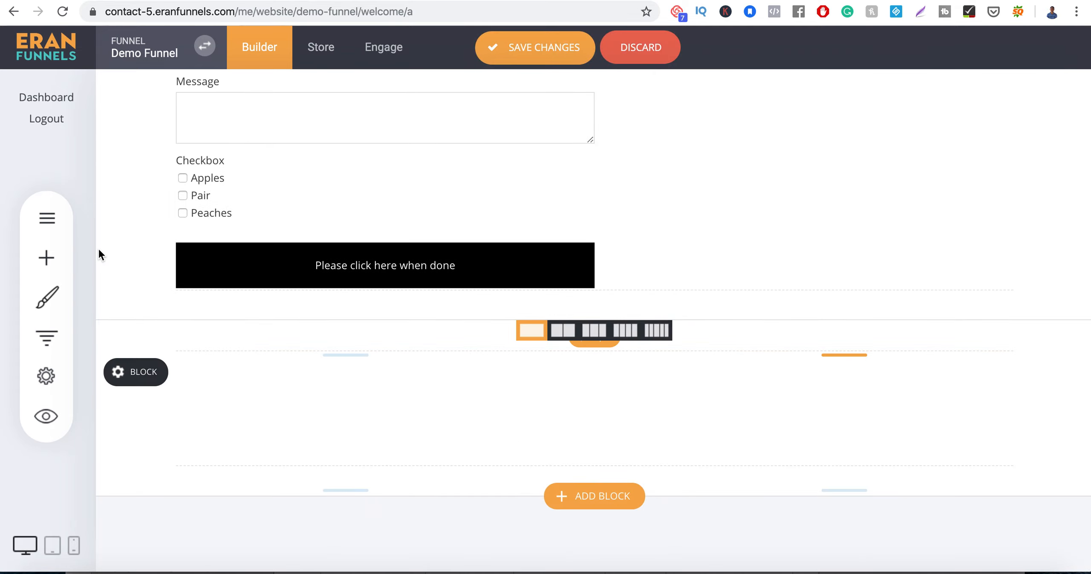
pyautogui.click(30, 258)
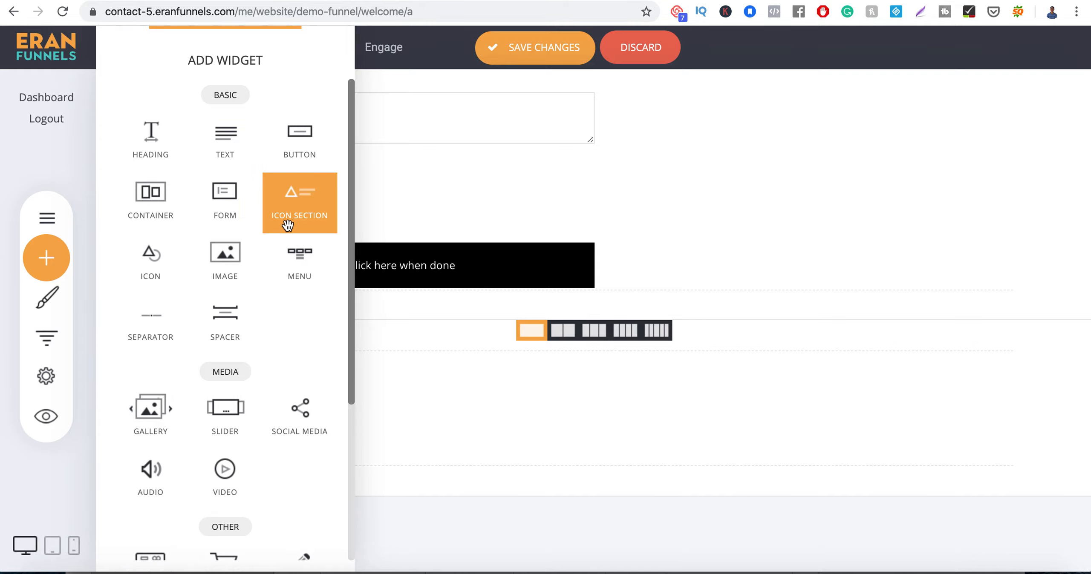
pyautogui.moveTo(291, 218); pyautogui.dragTo(385, 413)
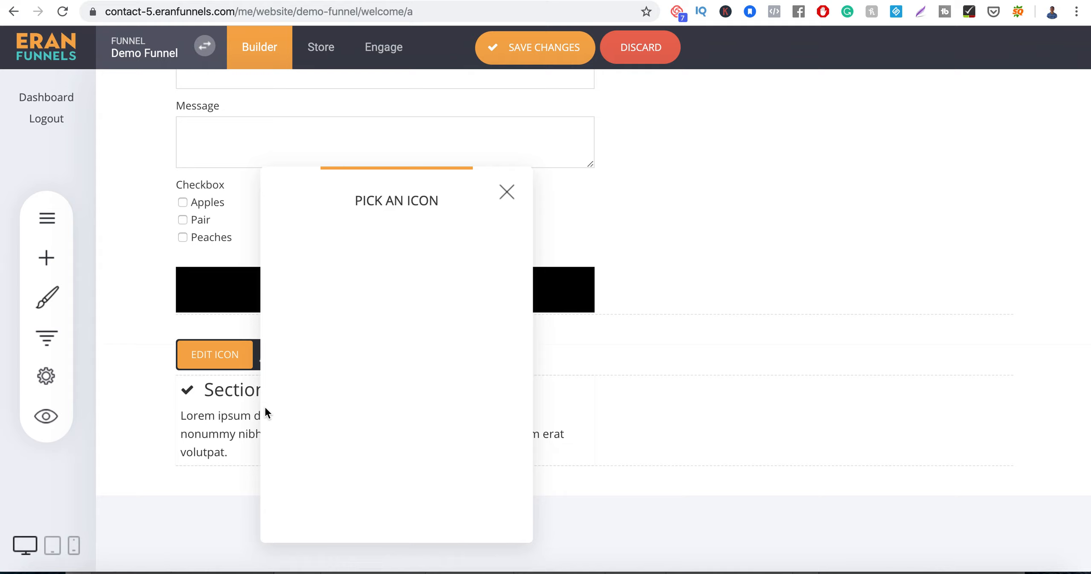
# - Give the icon section an outlined envelope icon and change its title to "How to set up an email?"
pyautogui.click(408, 320)
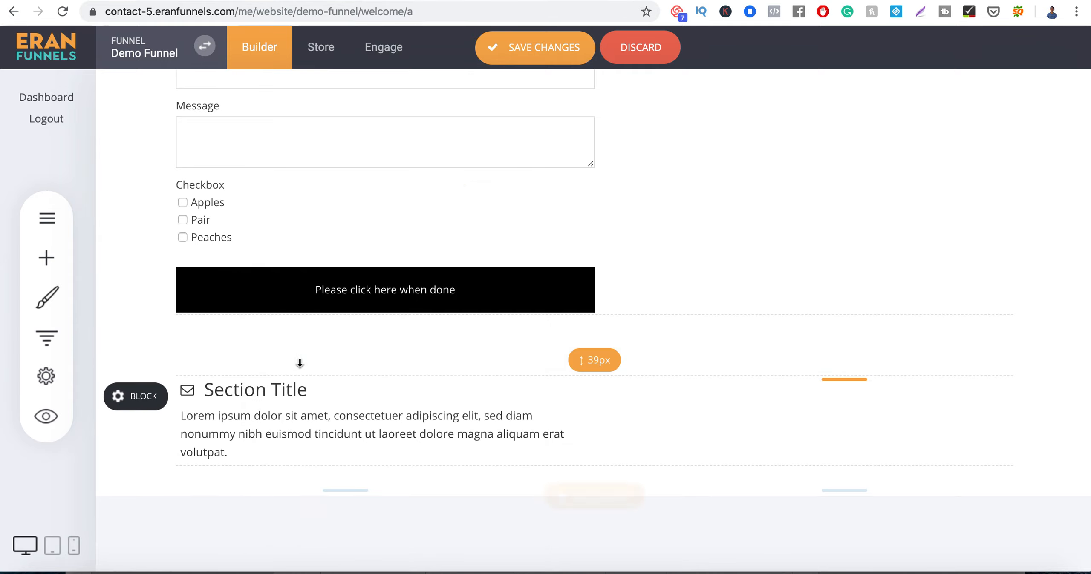
pyautogui.click(291, 392)
pyautogui.tripleClick(291, 391)
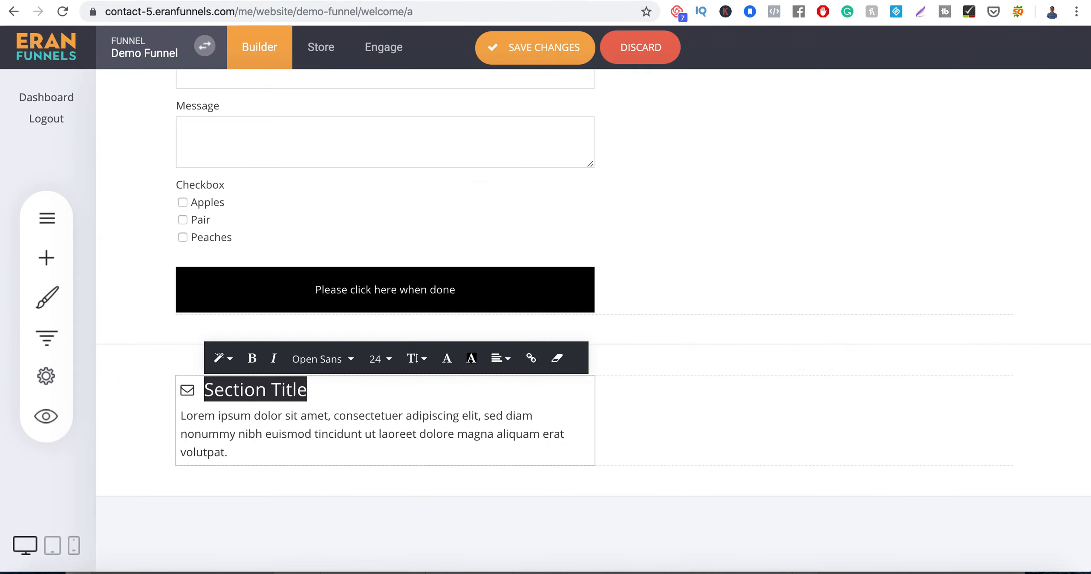
pyautogui.write('How to set up an email?')
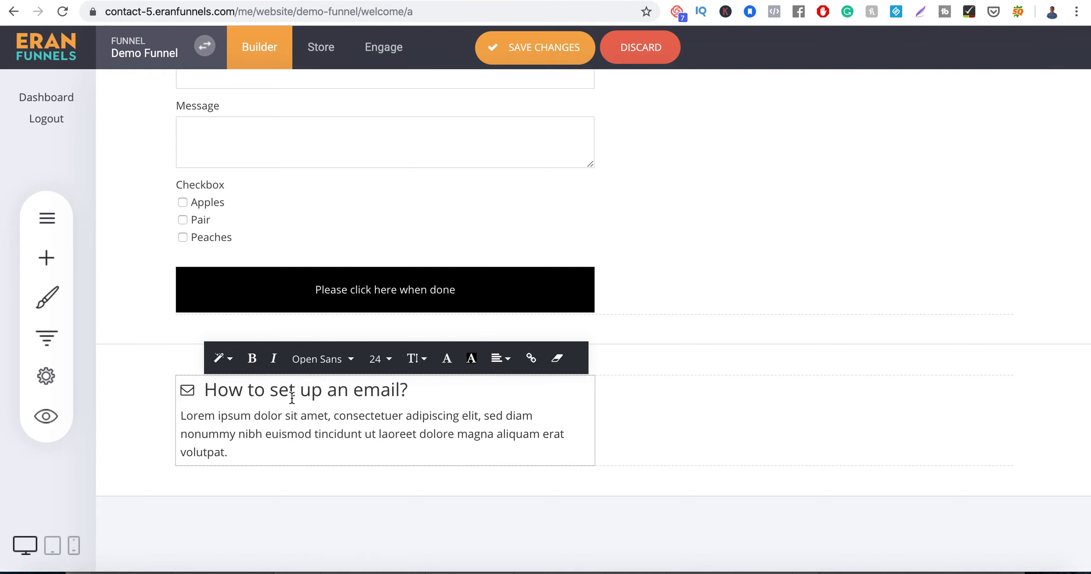
# - Select the icon section's entire placeholder paragraph below the title for editing
pyautogui.click(311, 423)
pyautogui.click(228, 427)
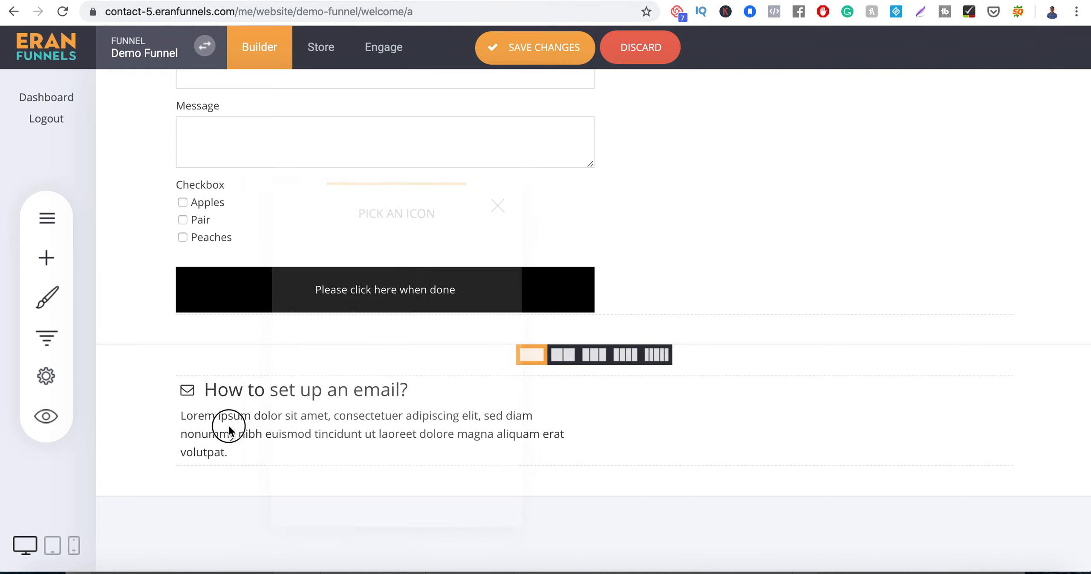
pyautogui.press('super+a')
pyautogui.click(229, 427)
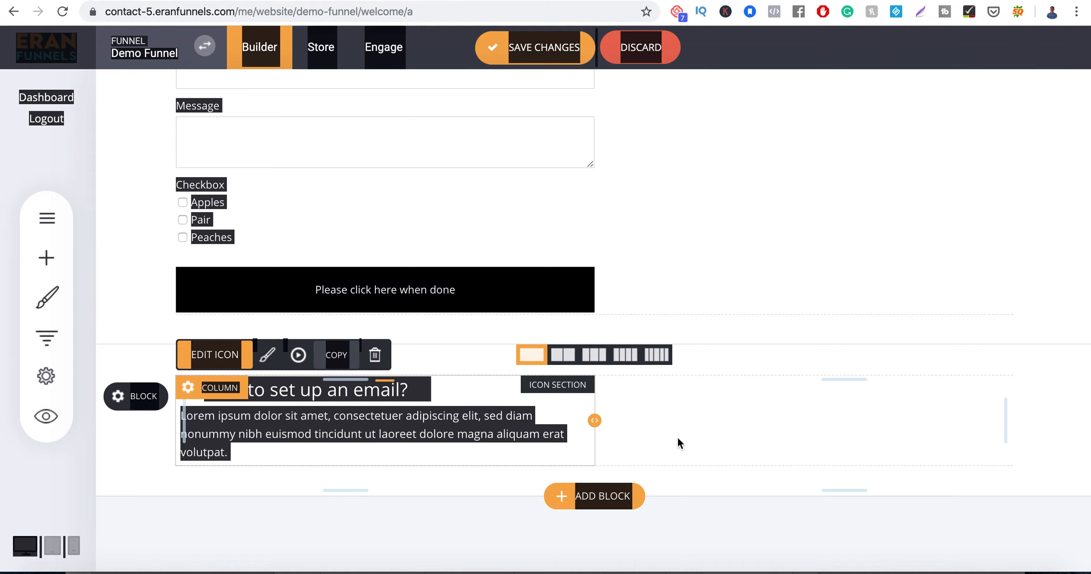
pyautogui.click(752, 444)
pyautogui.doubleClick(436, 435)
pyautogui.press('super+a')
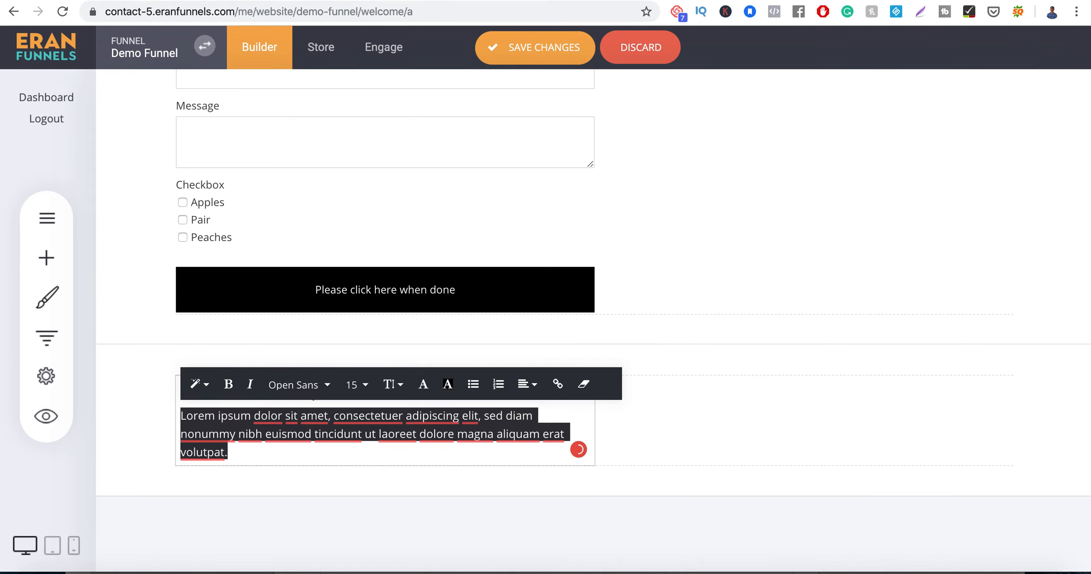
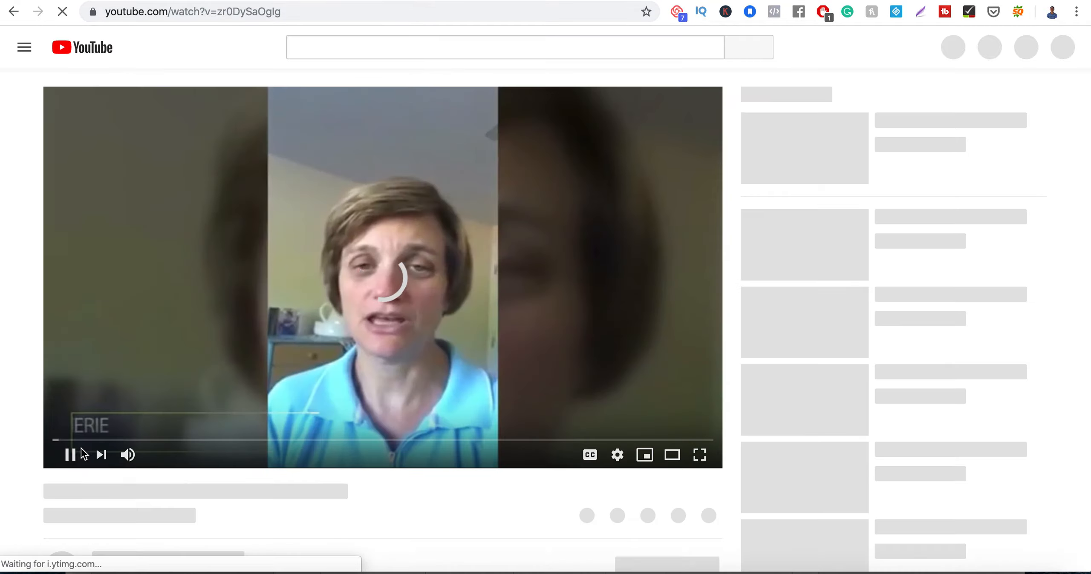
# - Pause the coaching testimonials video on YouTube and copy its share link
pyautogui.click(73, 457)
pyautogui.click(71, 455)
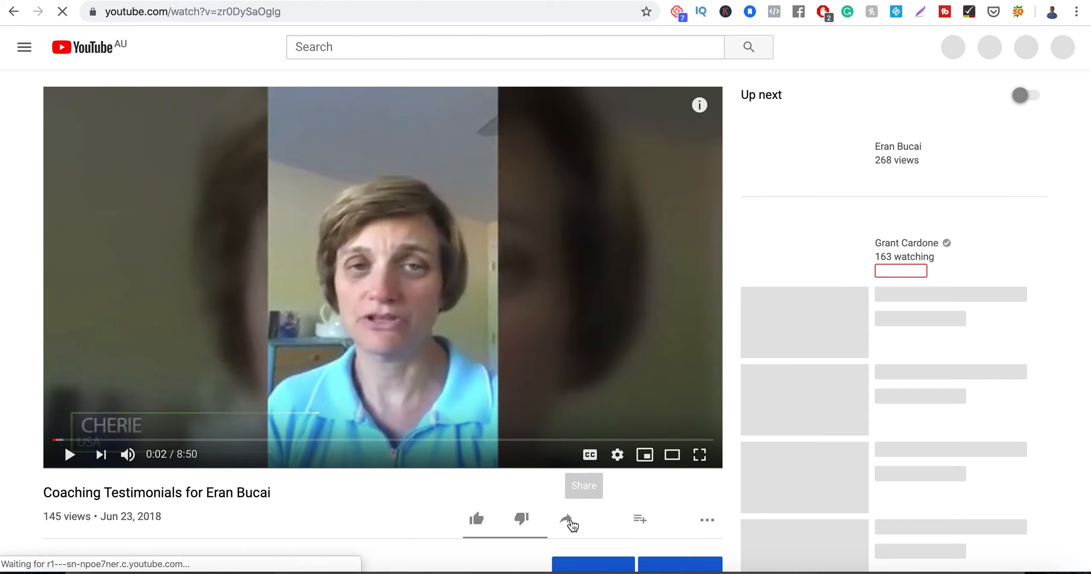
pyautogui.scroll(-2, 567, 520)
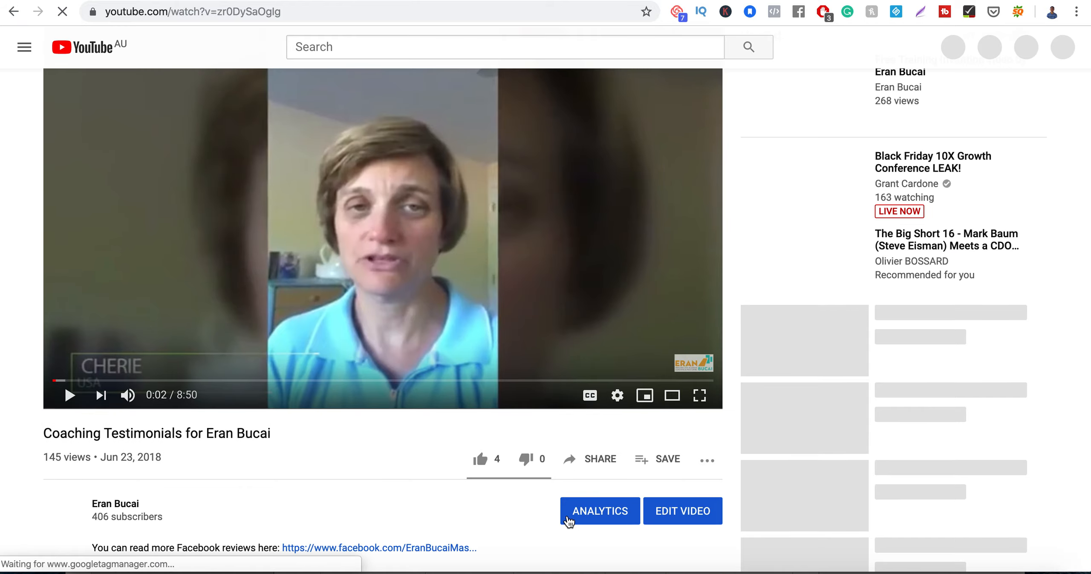
pyautogui.click(571, 460)
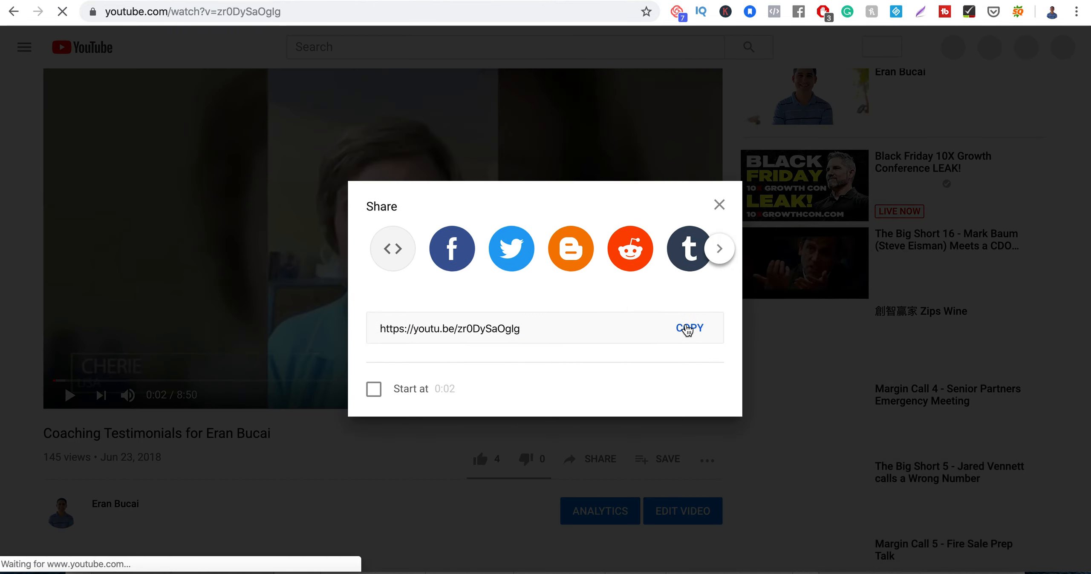
pyautogui.click(688, 329)
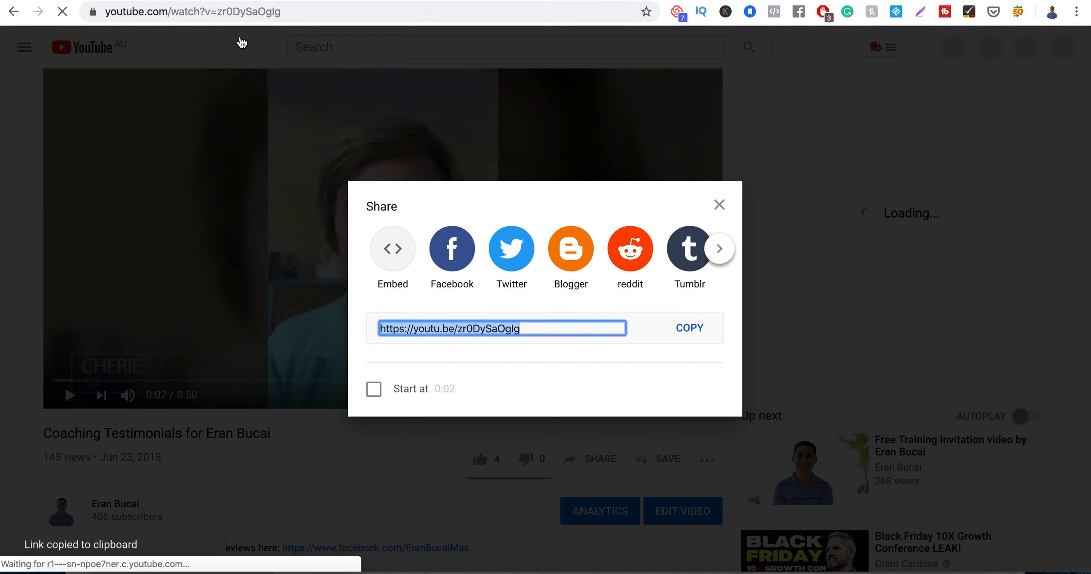
# - Switch back to the funnel builder and set the video widget's source to the copied YouTube link
pyautogui.hotkey('ctrl', 'shift', 'Tab')
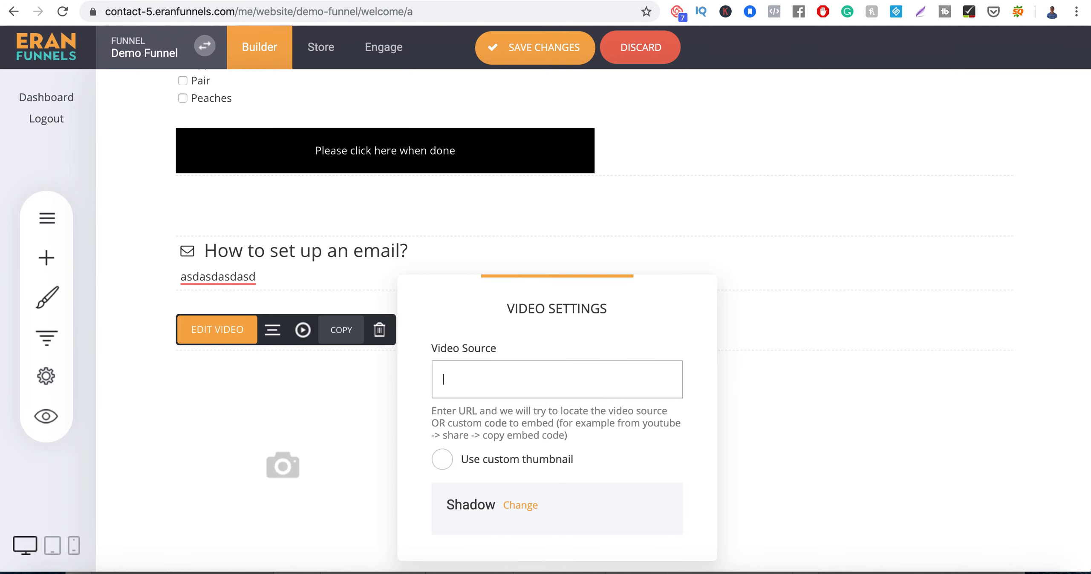
pyautogui.click(490, 397)
pyautogui.hotkey('ctrl', 'v')
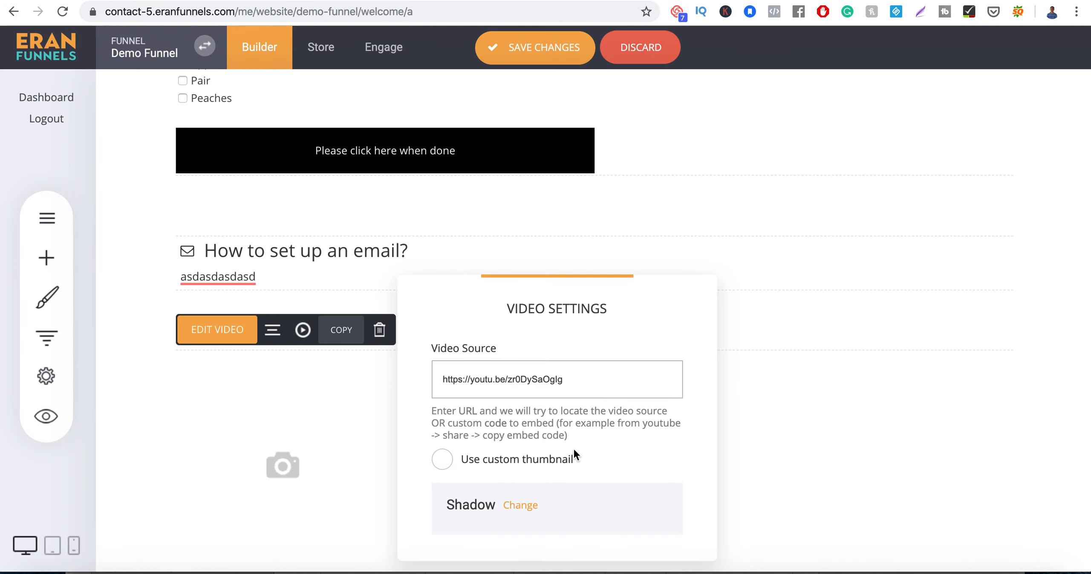
# - Try the video's custom thumbnail option, turn it off again and close the video settings
pyautogui.click(441, 460)
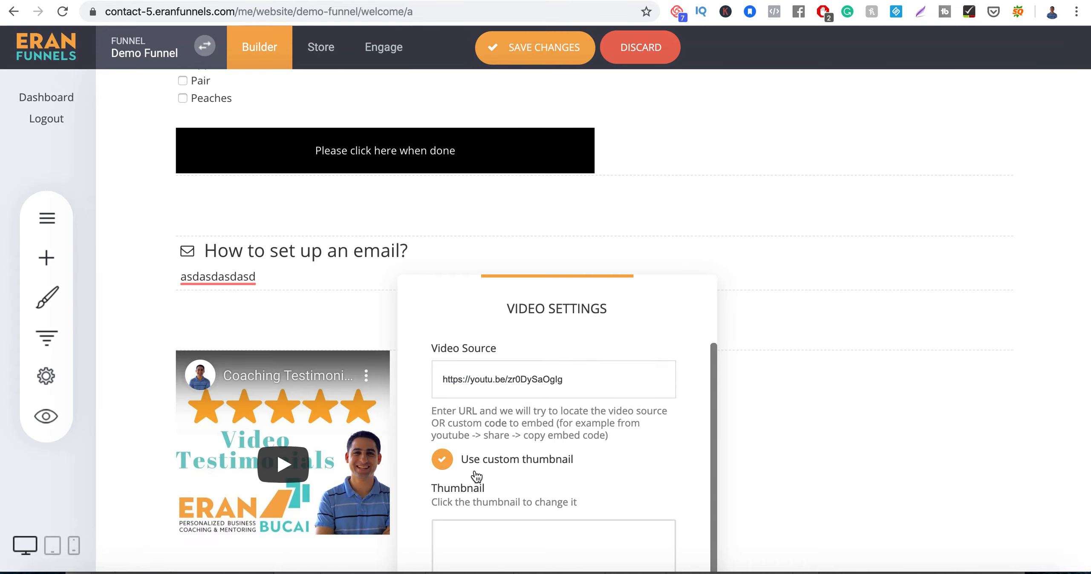
pyautogui.click(441, 463)
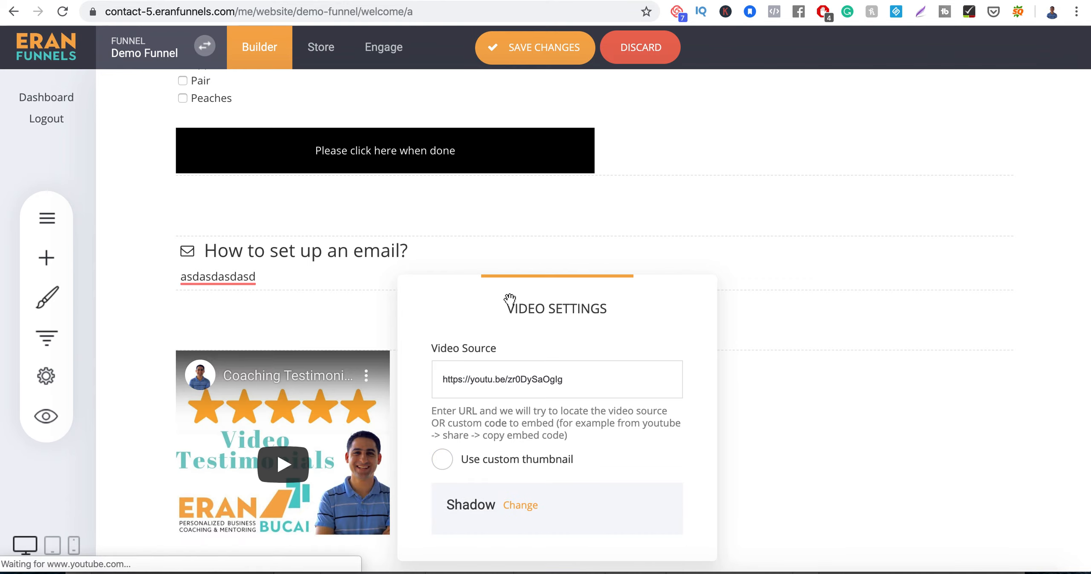
pyautogui.click(335, 309)
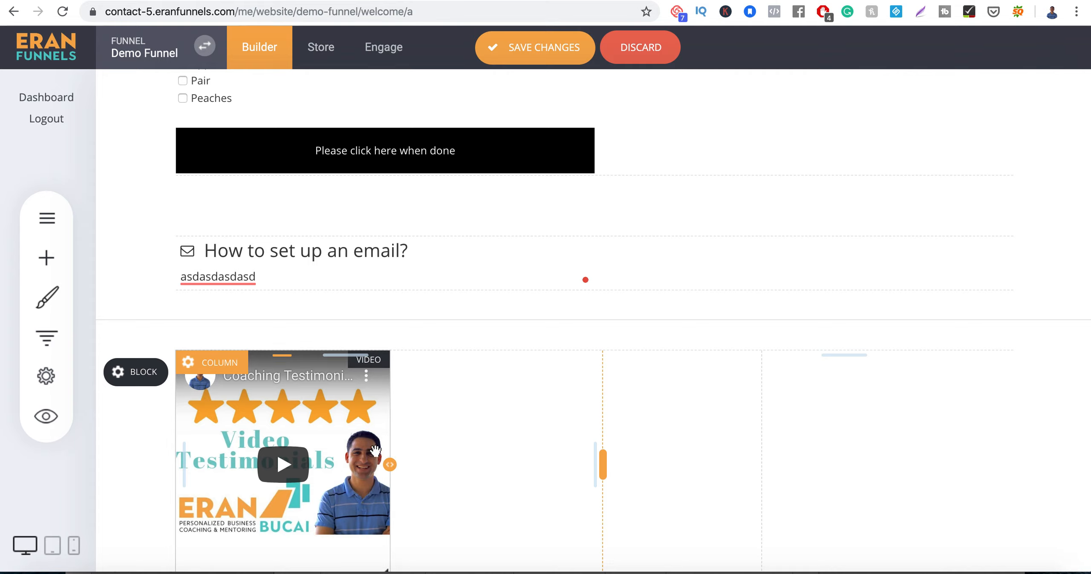
# - Enlarge the embedded testimonial video to fill the full width of its column
pyautogui.moveTo(389, 464); pyautogui.dragTo(537, 465)
pyautogui.scroll(-3, 638, 455)
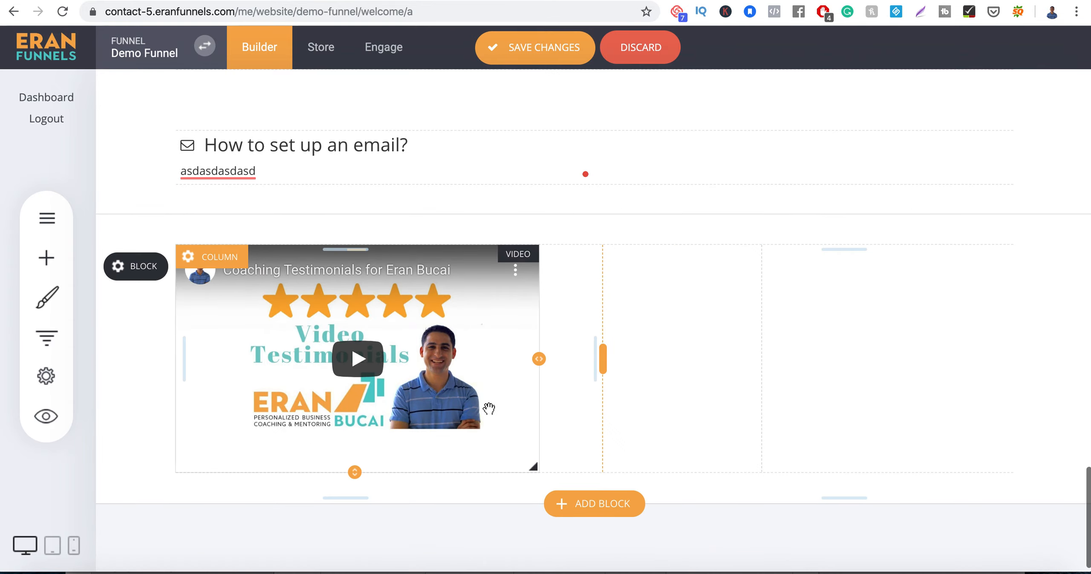
pyautogui.moveTo(530, 464); pyautogui.dragTo(586, 497)
pyautogui.click(451, 443)
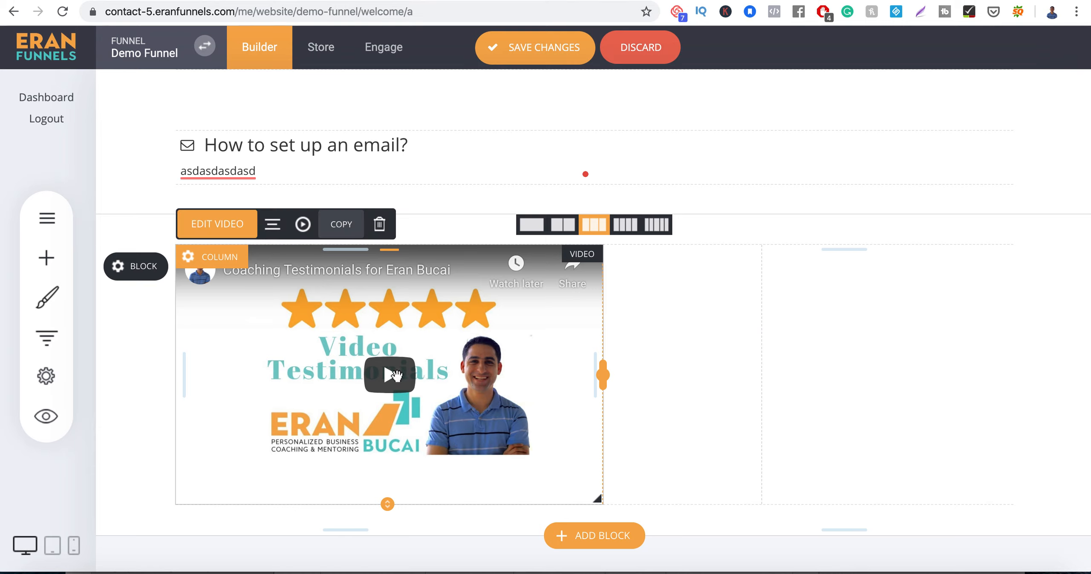
# - Add a Payment Form widget to the third column of the block containing the video
pyautogui.click(699, 367)
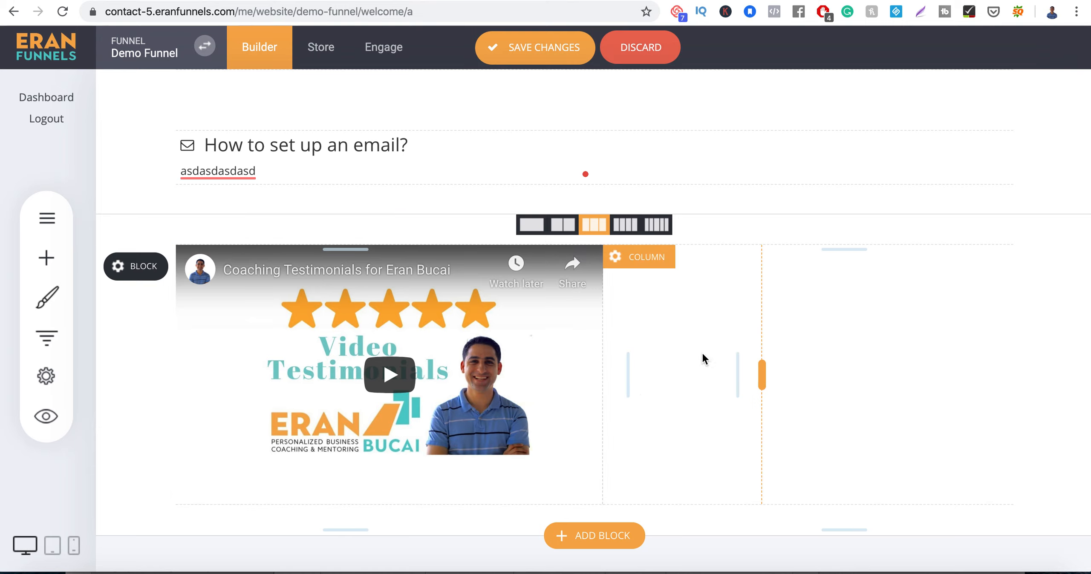
pyautogui.click(836, 340)
pyautogui.doubleClick(662, 338)
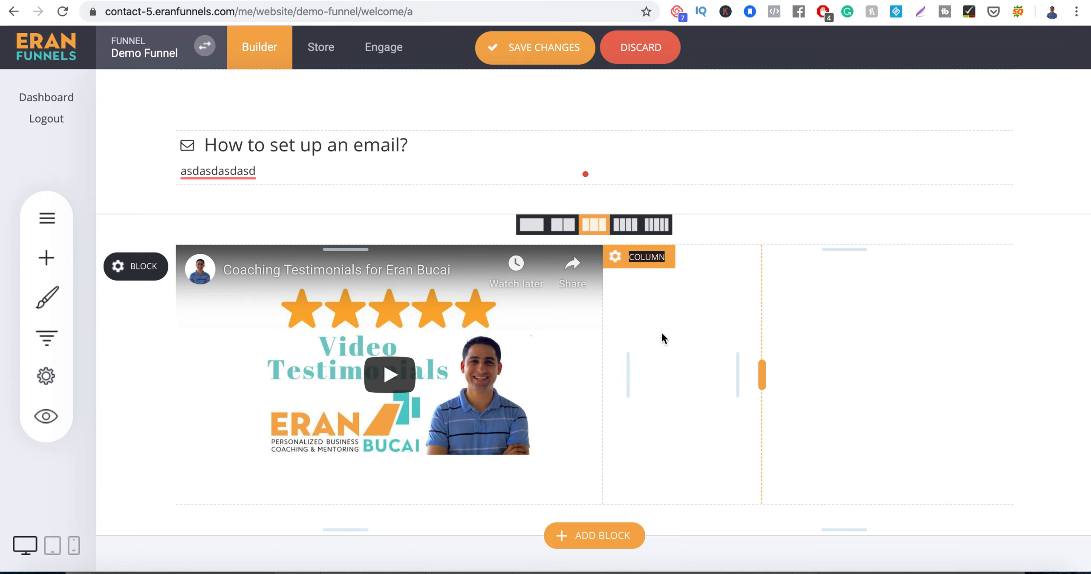
pyautogui.click(46, 258)
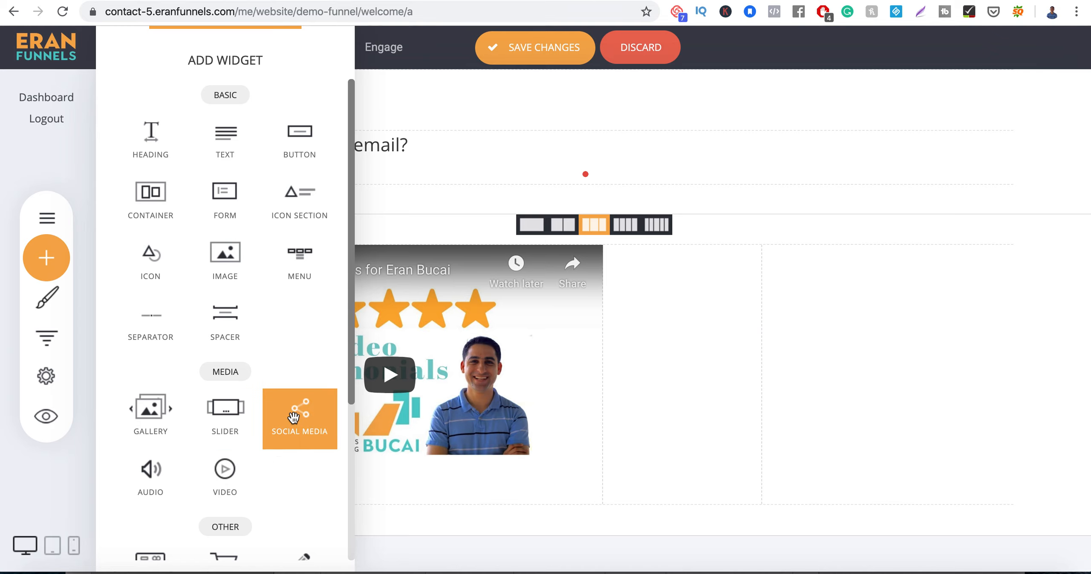
pyautogui.scroll(-4, 263, 476)
pyautogui.scroll(-1, 263, 477)
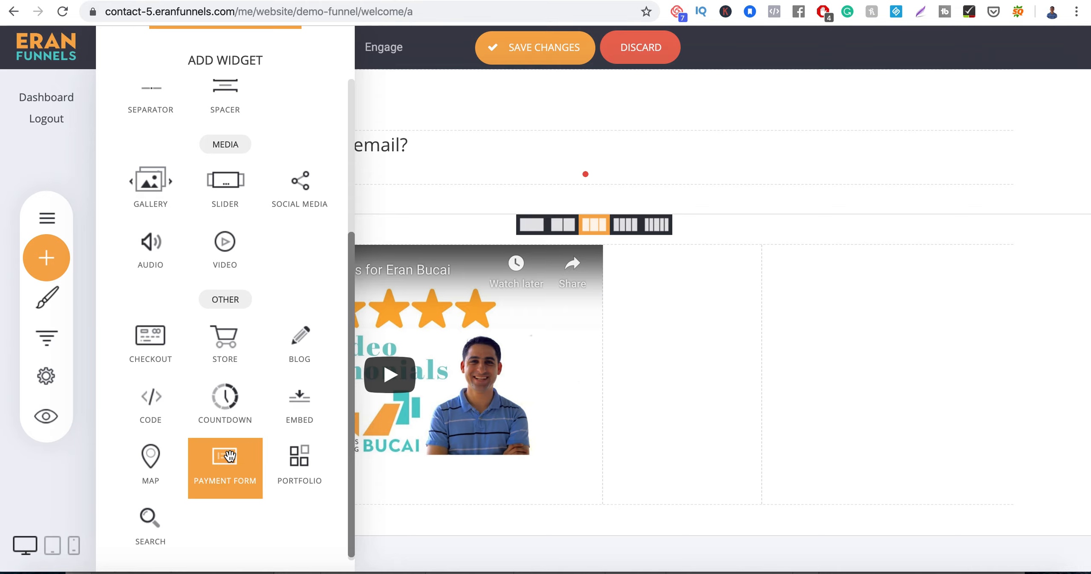
pyautogui.moveTo(225, 460); pyautogui.dragTo(831, 326)
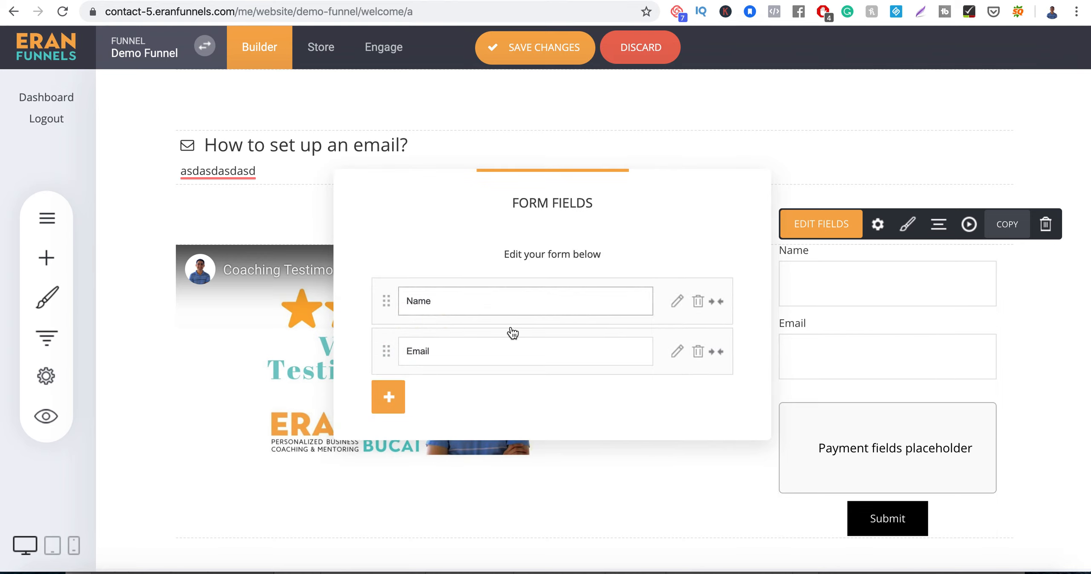
# - Close the payment form's field editor, open its form settings and set the payment gateway to Stripe
pyautogui.click(849, 353)
pyautogui.click(868, 444)
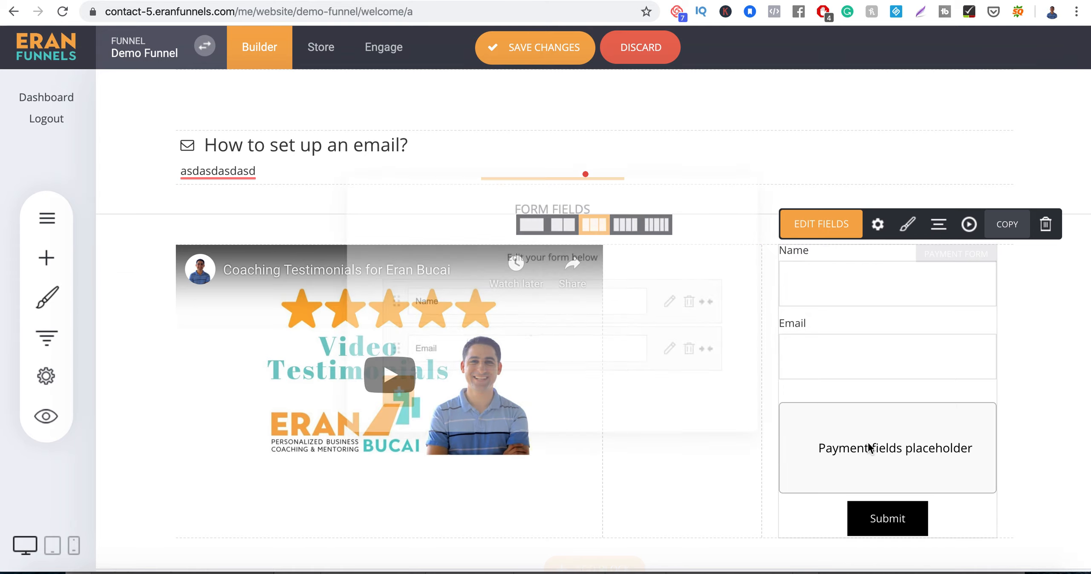
pyautogui.click(865, 382)
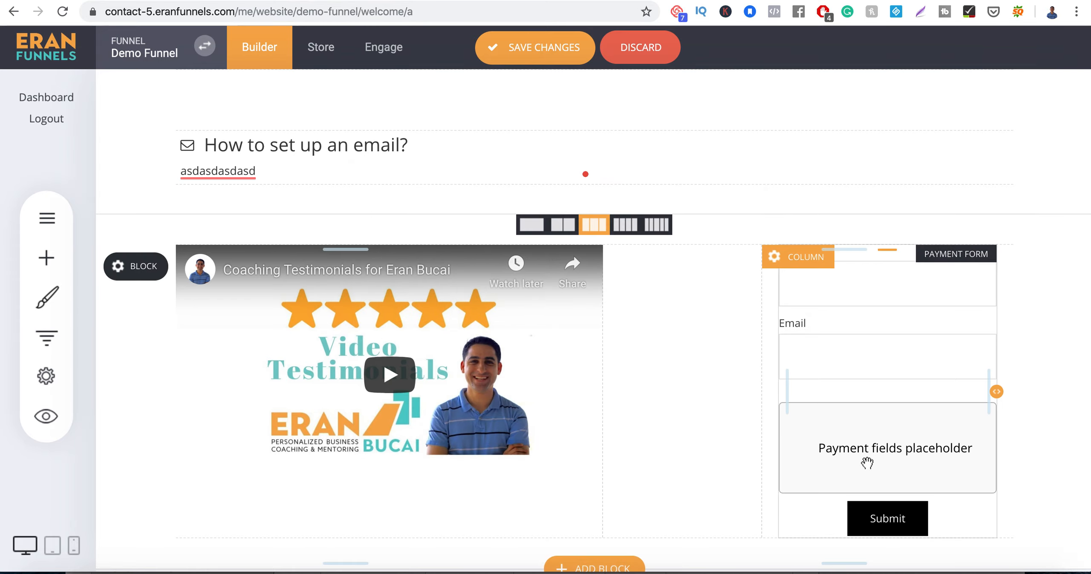
pyautogui.click(876, 225)
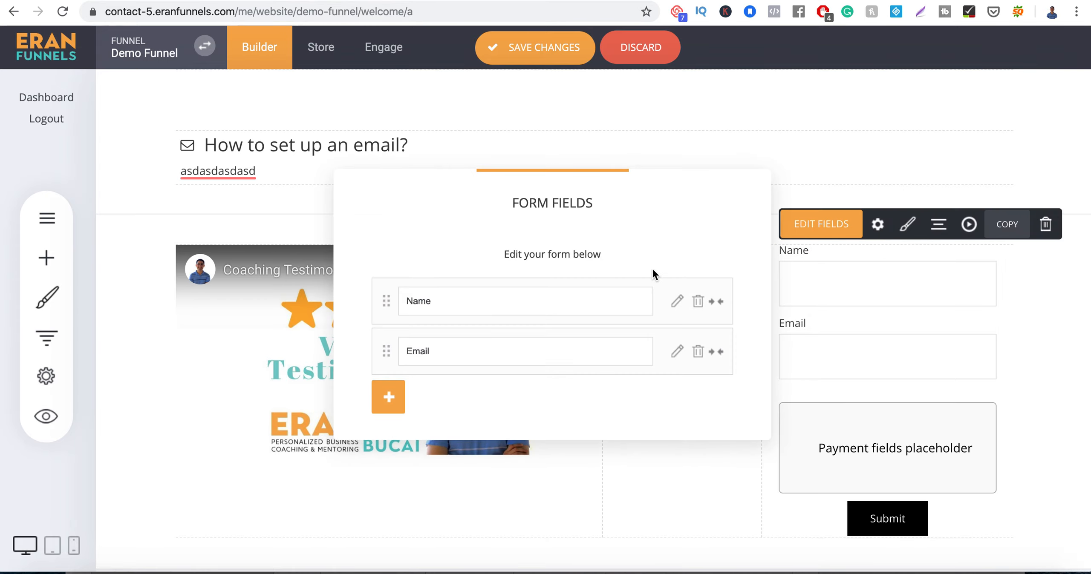
pyautogui.click(857, 450)
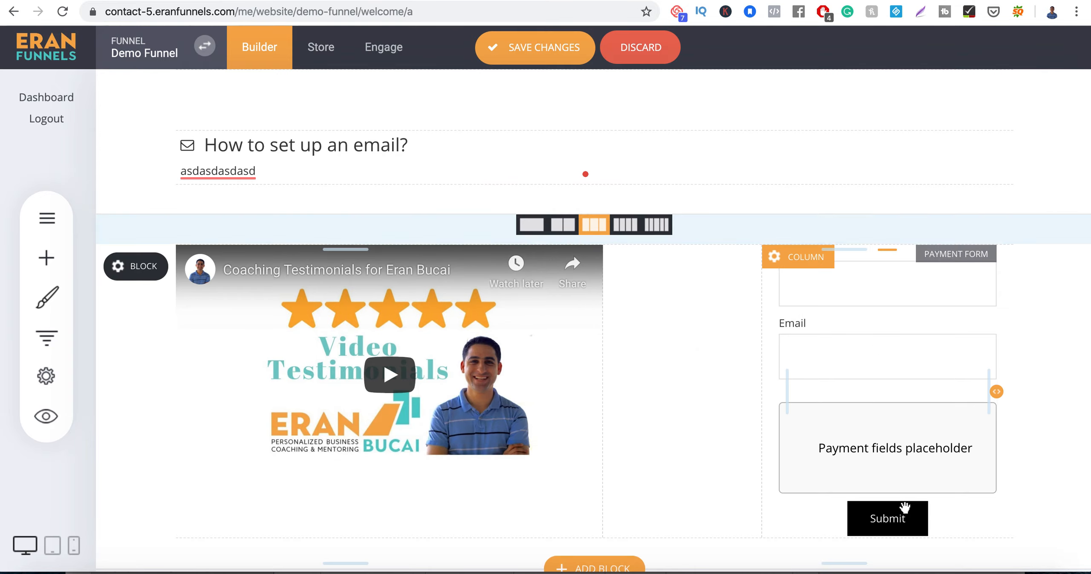
pyautogui.click(899, 468)
pyautogui.click(876, 224)
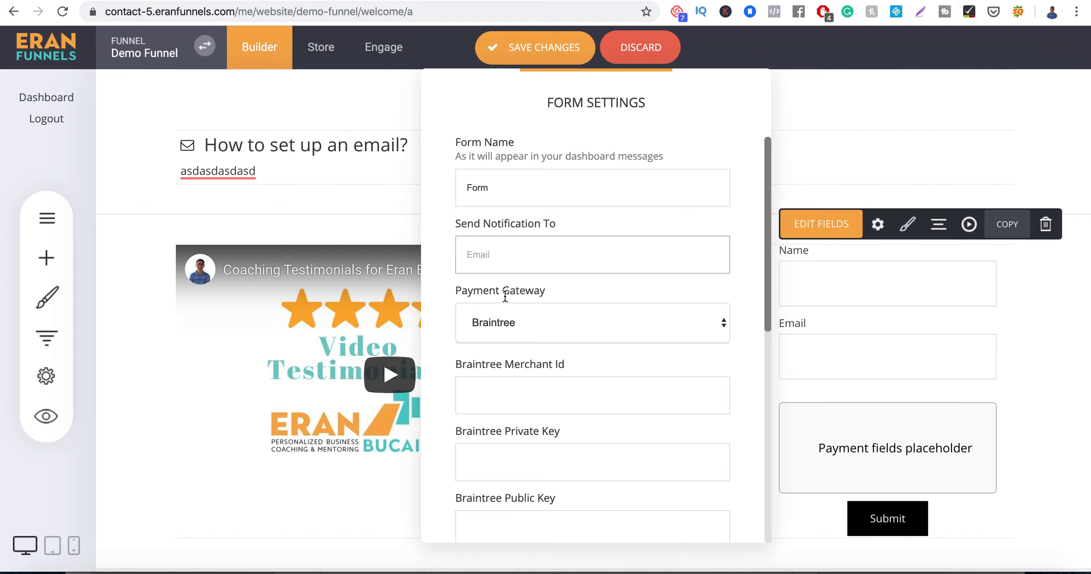
pyautogui.click(506, 317)
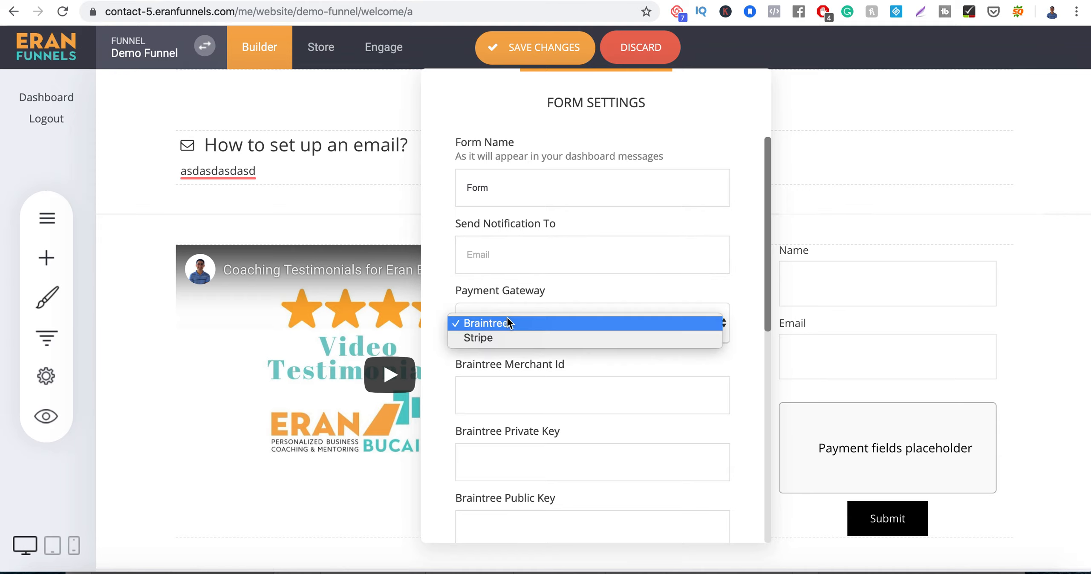
pyautogui.click(499, 339)
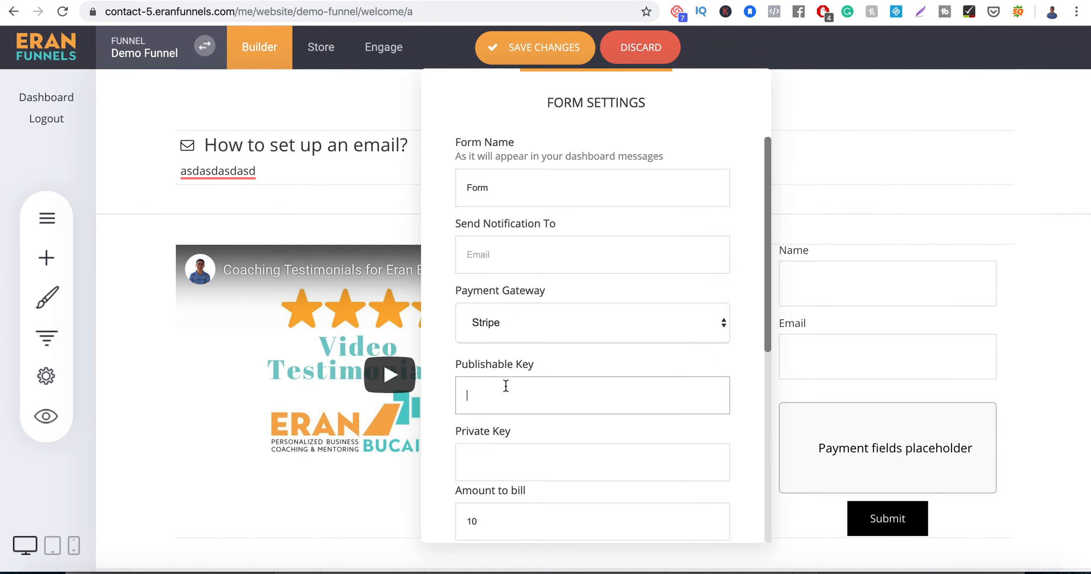
# - Check the payment form's submit action options, keeping Go to page, and enable Visitor should enter amount to pay
pyautogui.scroll(-6, 528, 426)
pyautogui.scroll(-3, 530, 475)
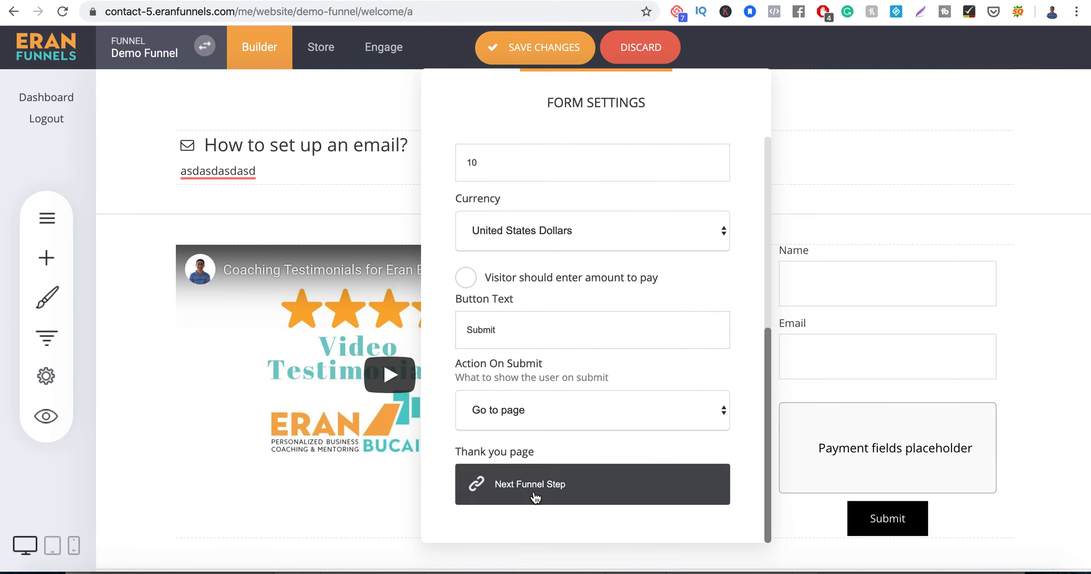
pyautogui.click(533, 403)
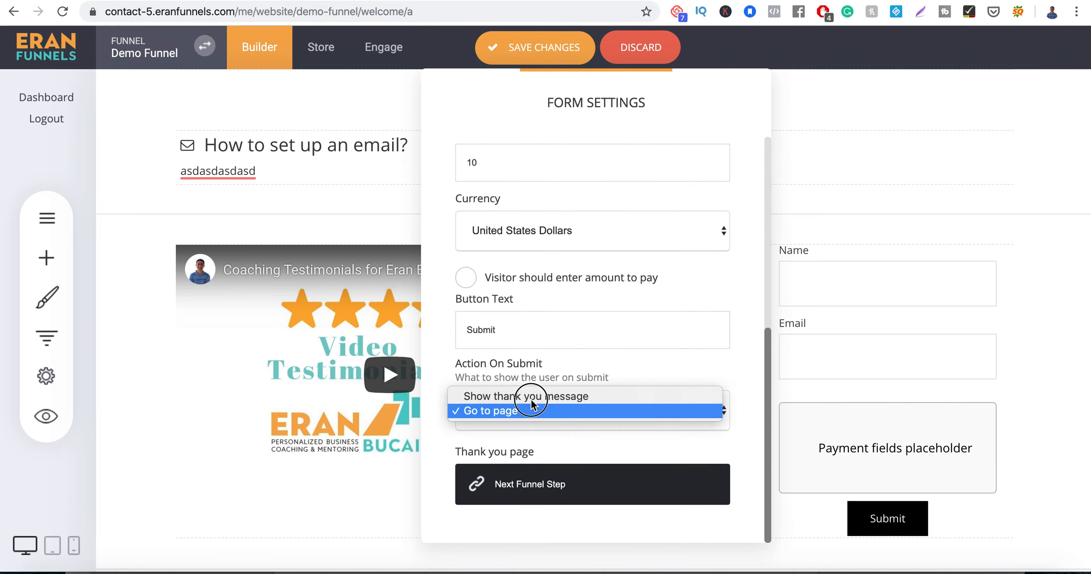
pyautogui.click(523, 432)
pyautogui.scroll(3, 548, 332)
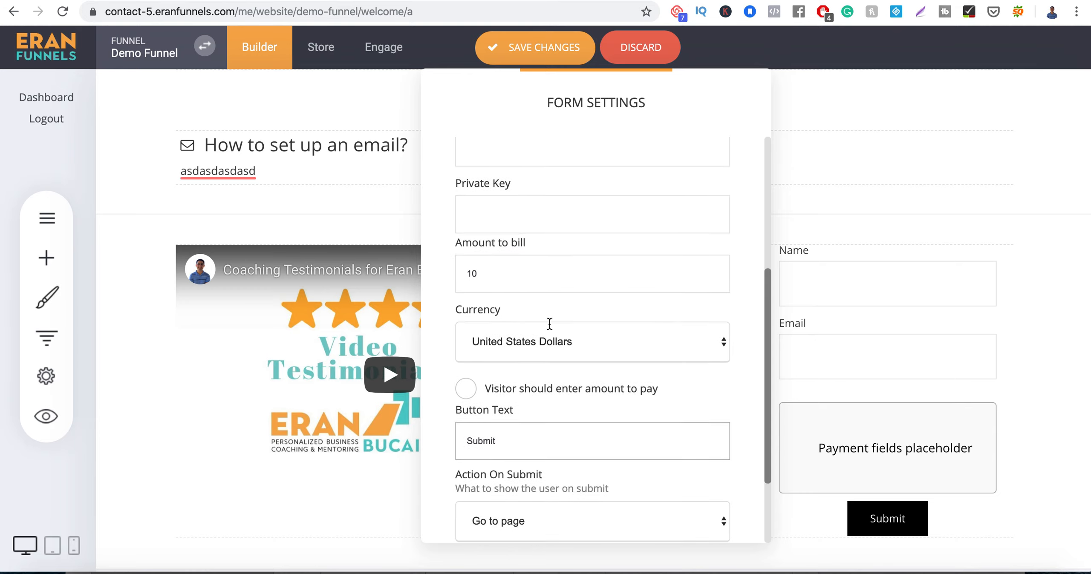
pyautogui.click(485, 390)
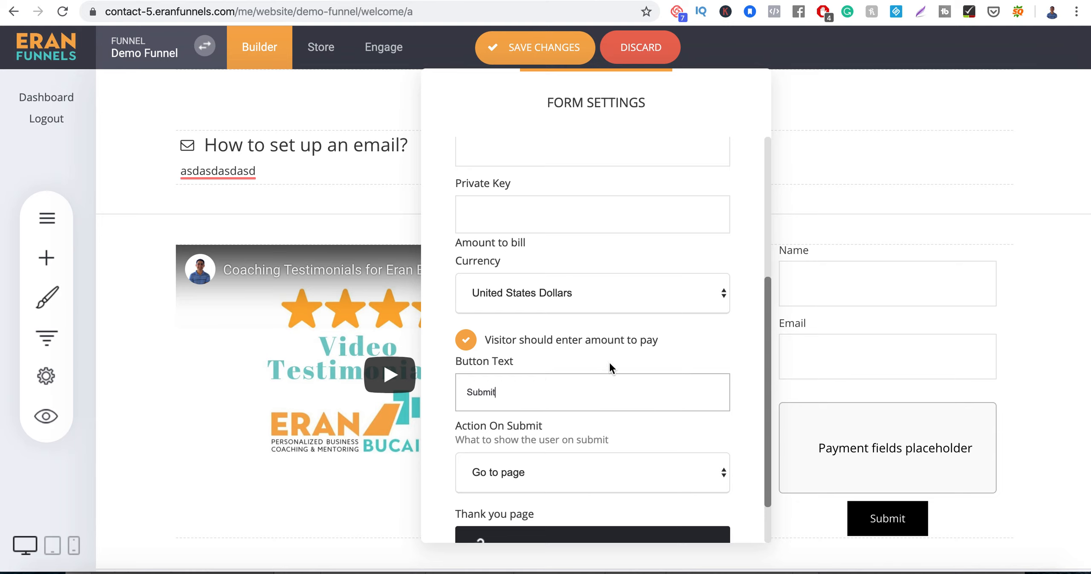
pyautogui.scroll(-2, 608, 362)
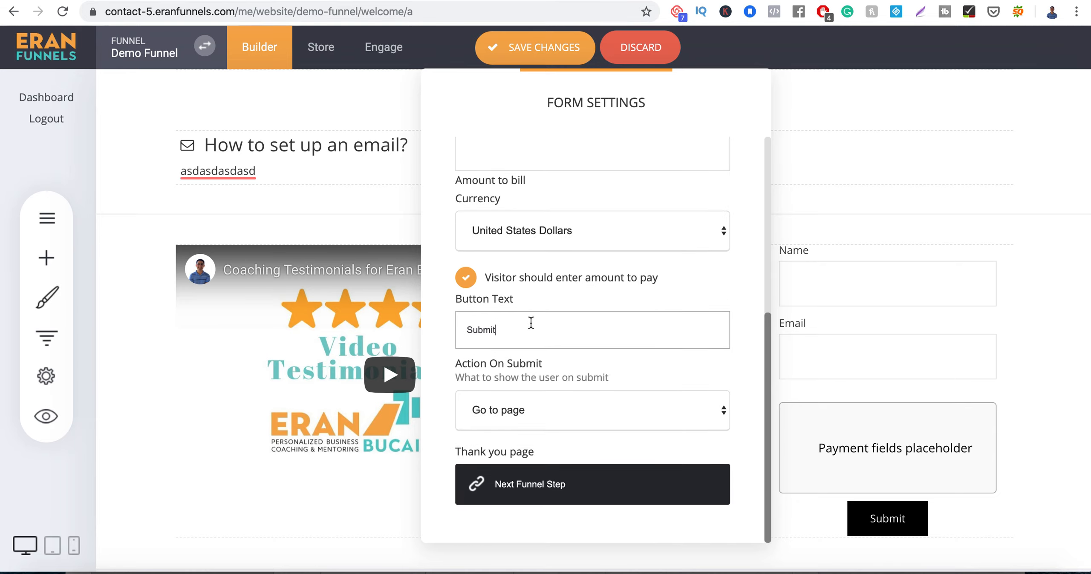
# - Go over the payment form's Stripe key fields and fill in the Send Notification To field with the saved contact e-mail
pyautogui.scroll(3, 528, 328)
pyautogui.click(521, 276)
pyautogui.click(518, 222)
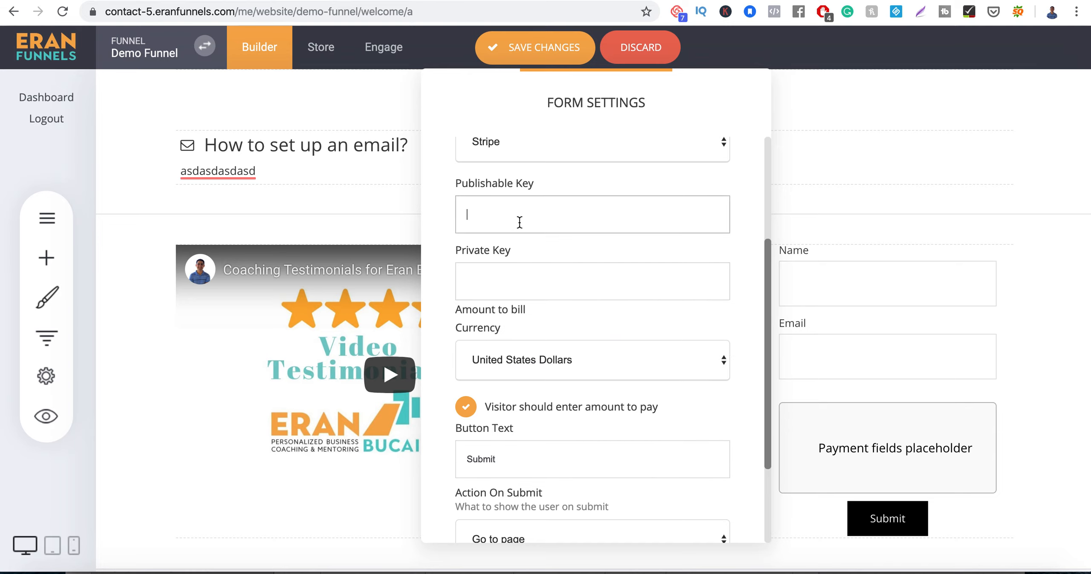
pyautogui.scroll(4, 519, 222)
pyautogui.scroll(1, 516, 209)
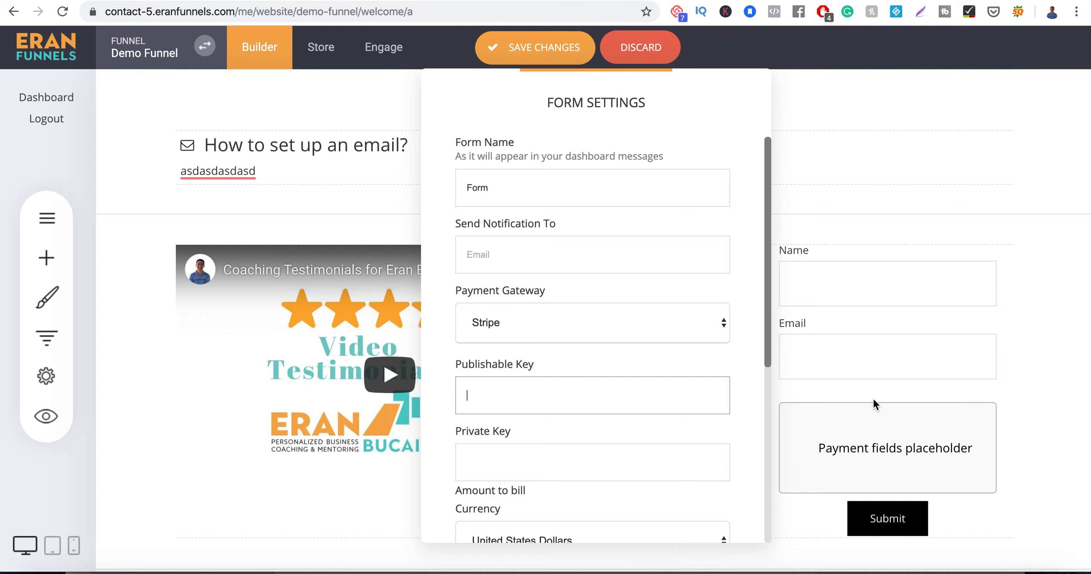
pyautogui.click(550, 254)
pyautogui.click(518, 341)
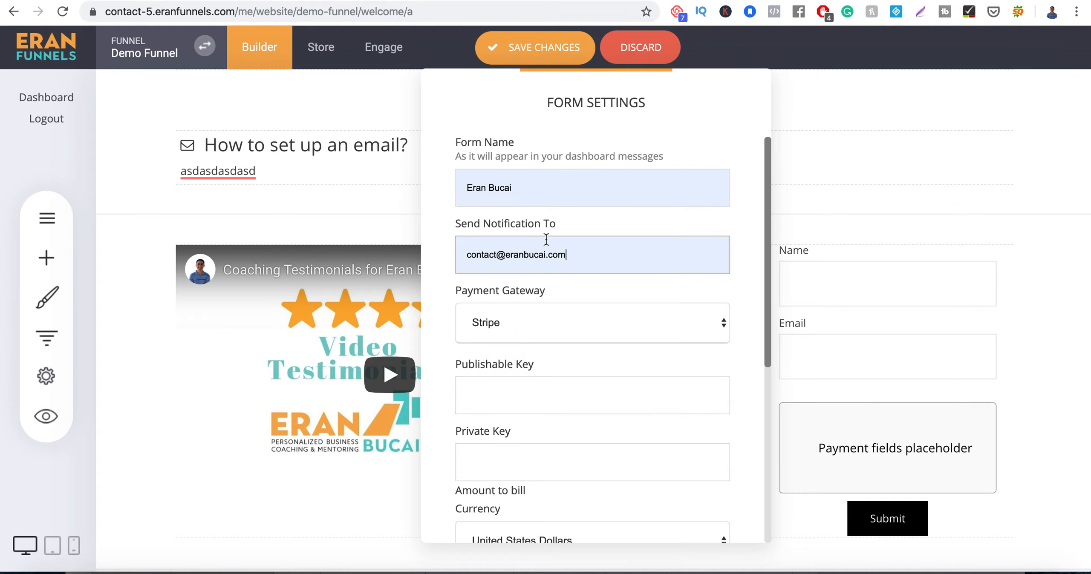
# - Replace the payment form's name with Funnel Demo payment
pyautogui.click(541, 188)
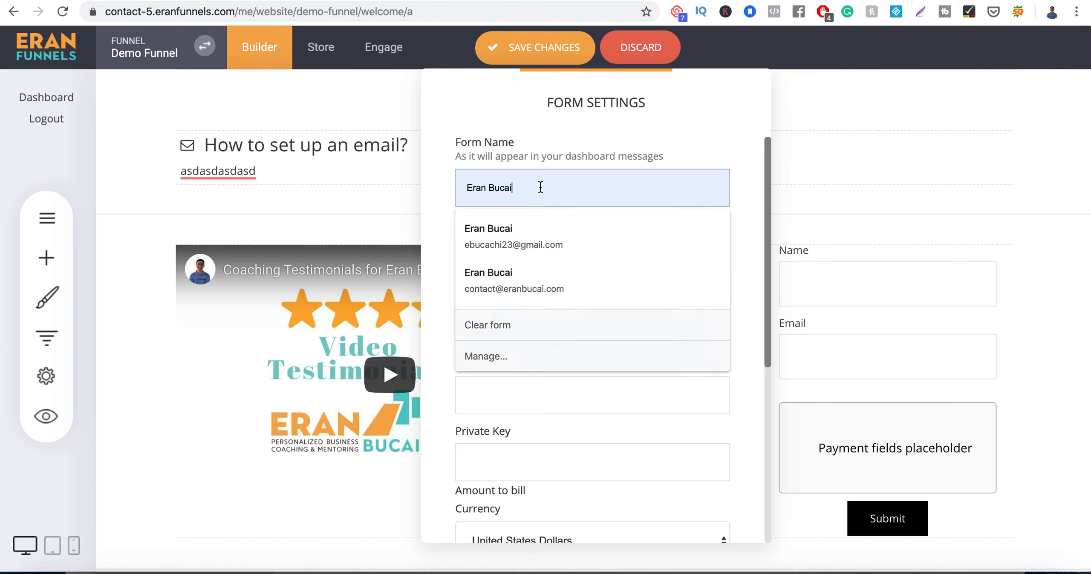
pyautogui.click(740, 171)
pyautogui.tripleClick(536, 182)
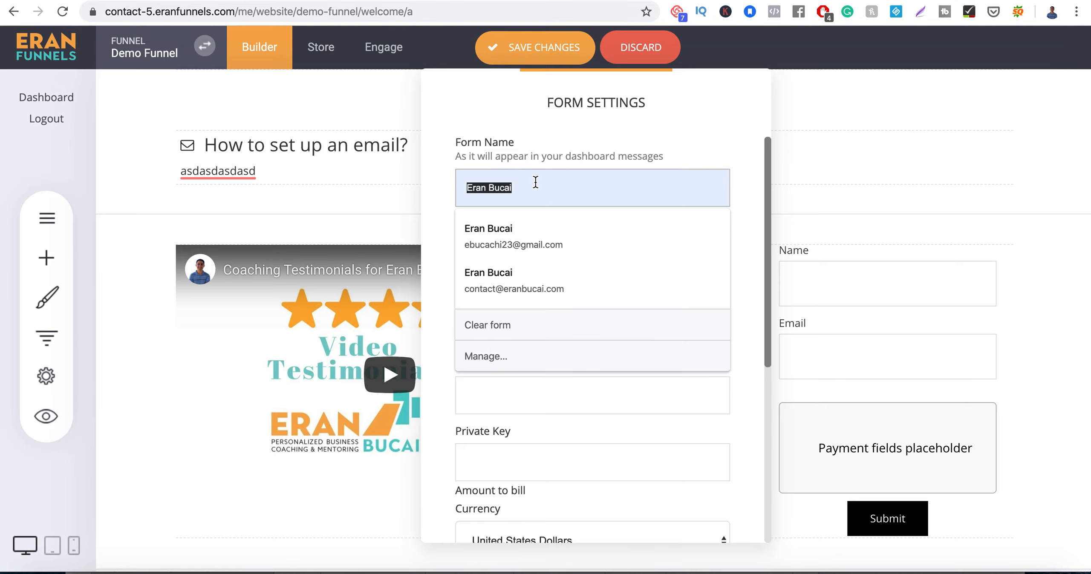
pyautogui.write('Funnel ')
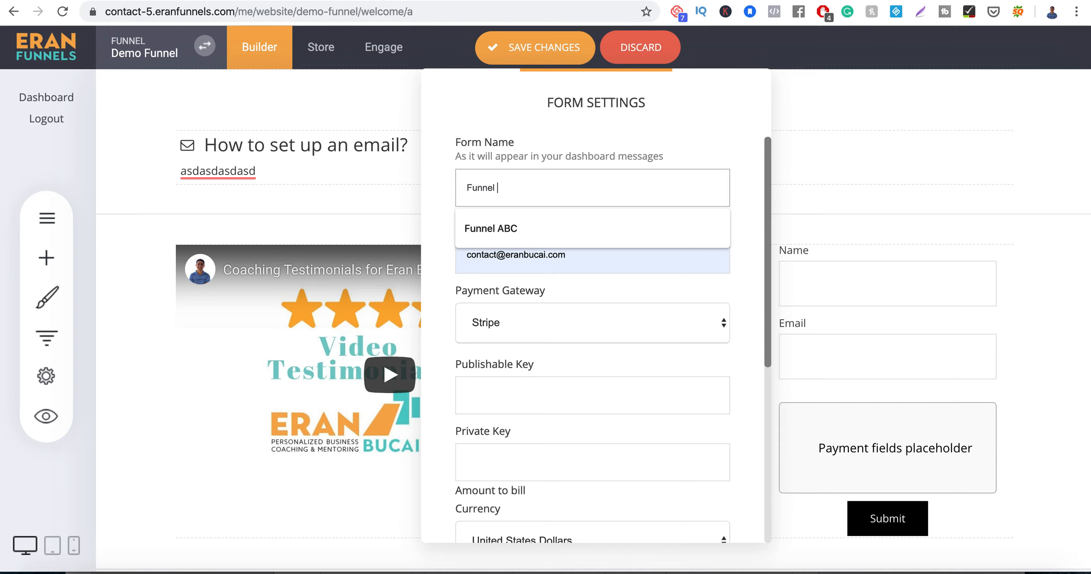
pyautogui.write('Demo payment')
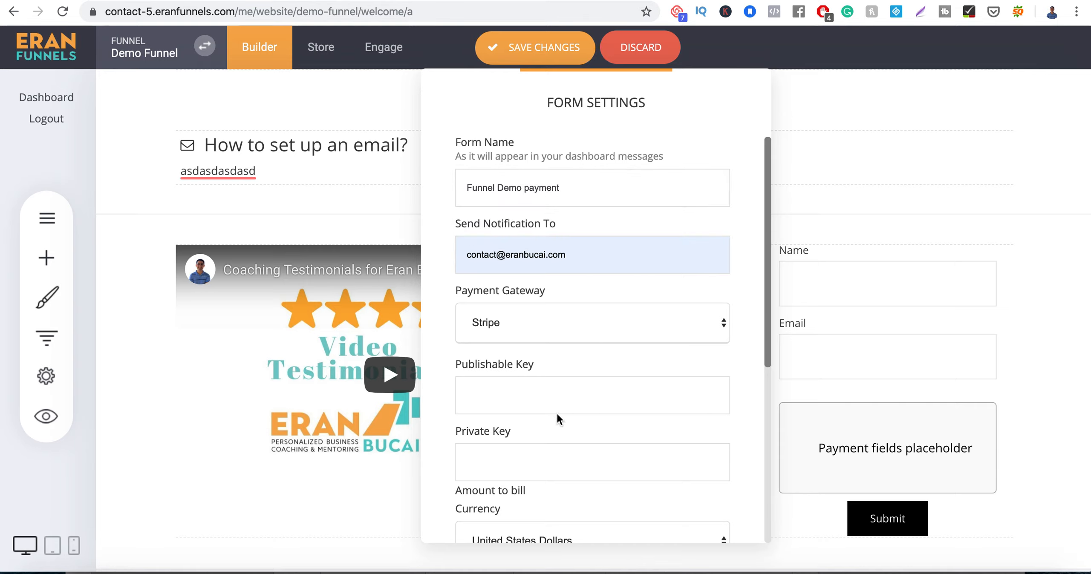
# - Switch to the web-repository Help Center, search for stripe and open the article Accept iDEAL payments through Stripe
pyautogui.click(560, 402)
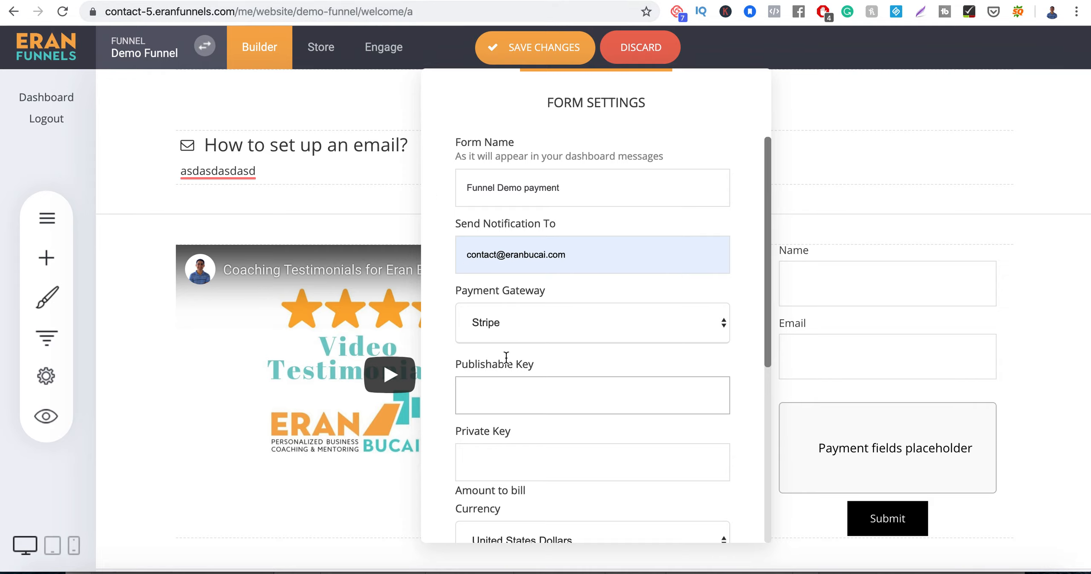
pyautogui.hotkey('ctrl', 'Tab')
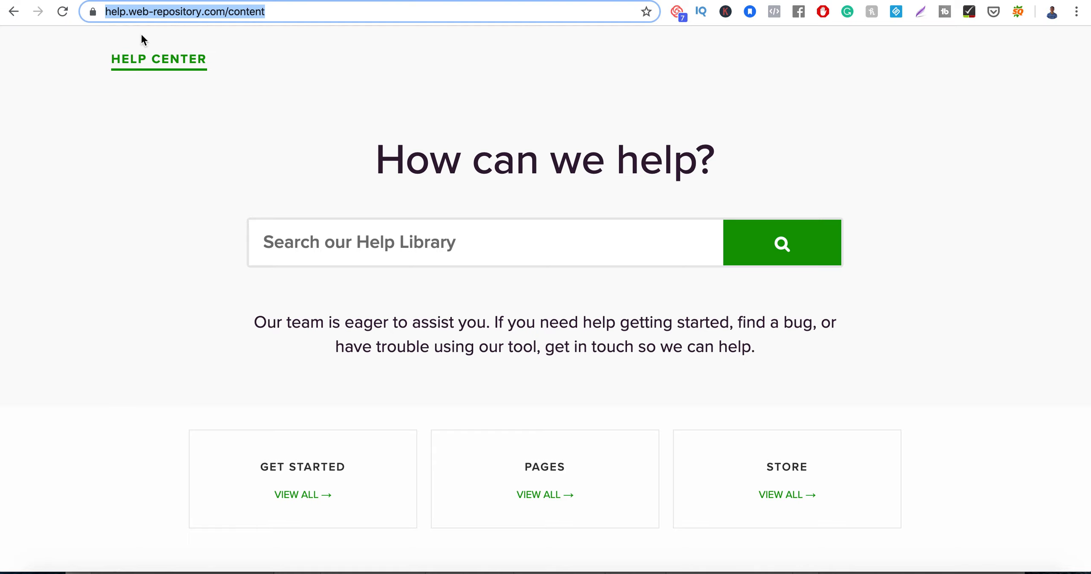
pyautogui.scroll(-5, 454, 382)
pyautogui.scroll(5, 454, 382)
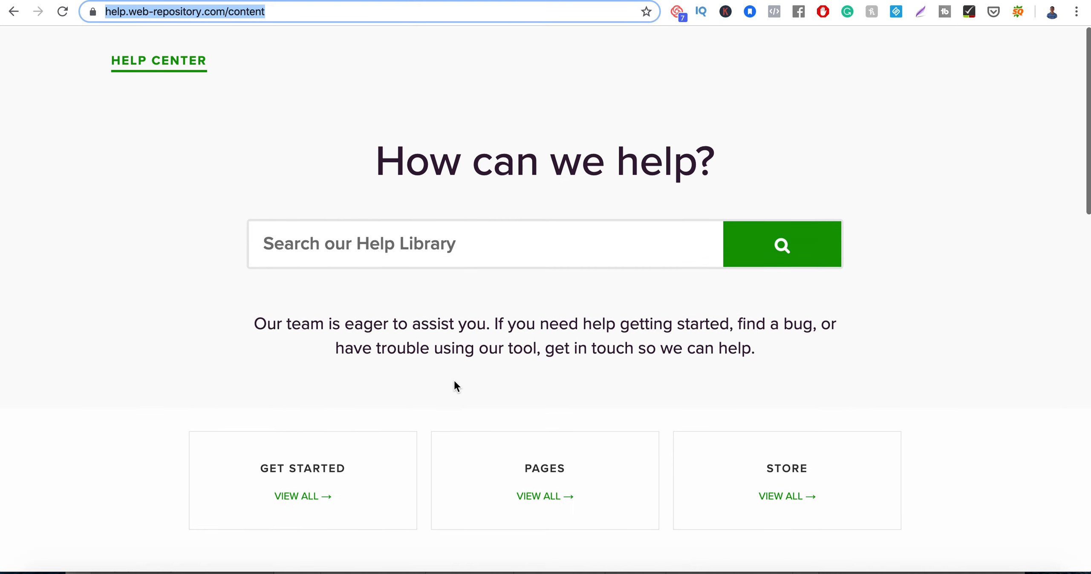
pyautogui.click(424, 236)
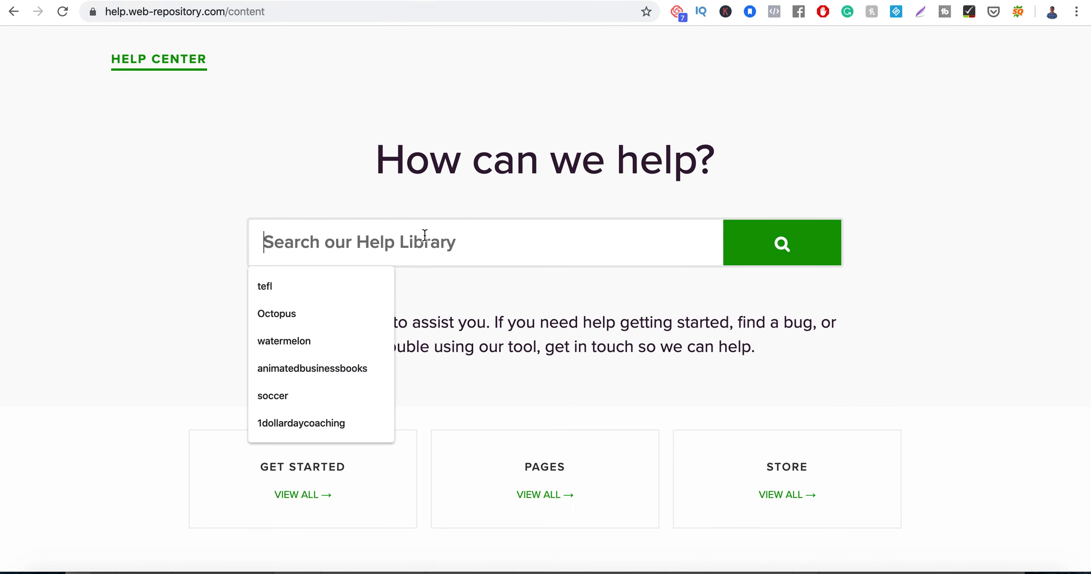
pyautogui.write('stripe')
pyautogui.click(783, 249)
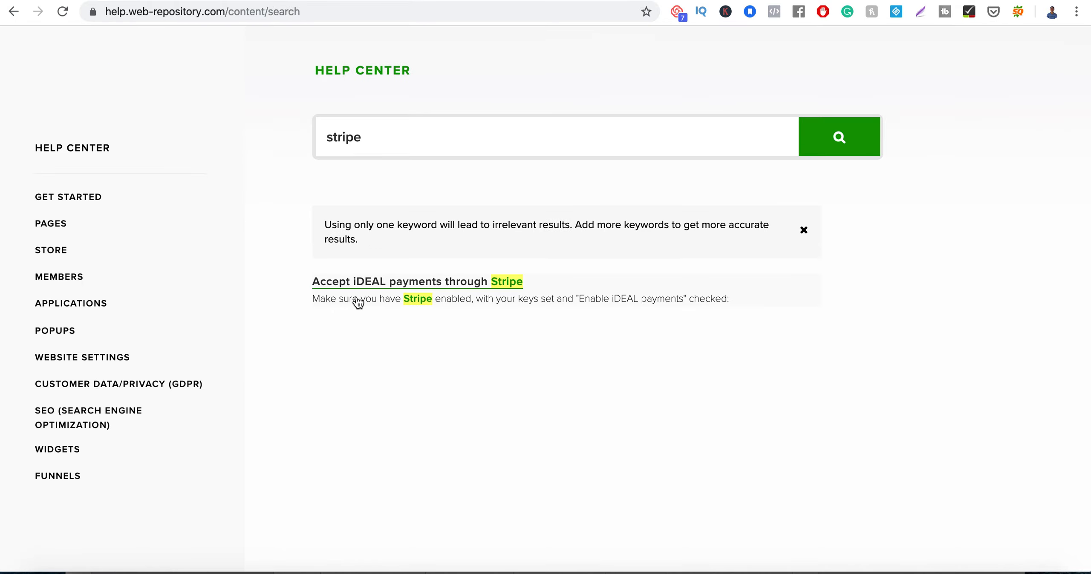
pyautogui.click(369, 289)
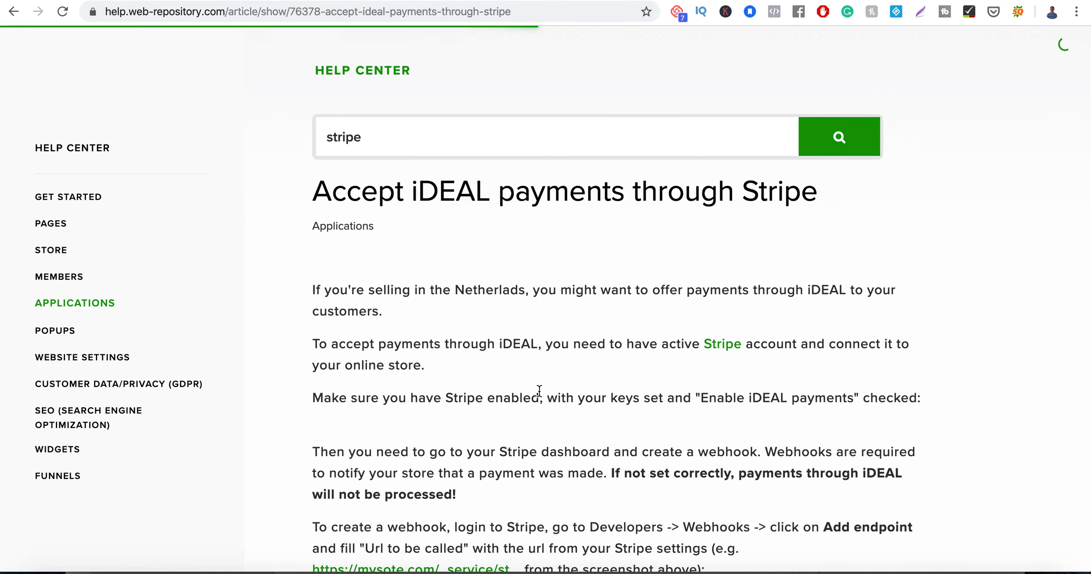
# - Read through the article's instructions on Stripe keys, enabling iDEAL payments and creating a webhook
pyautogui.scroll(-6, 541, 407)
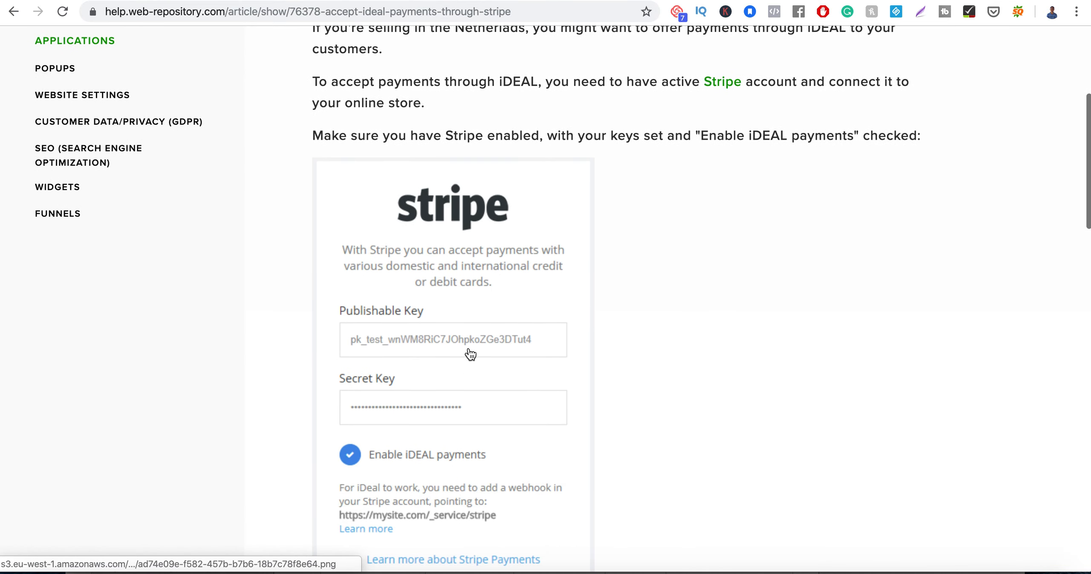
pyautogui.scroll(-3, 420, 298)
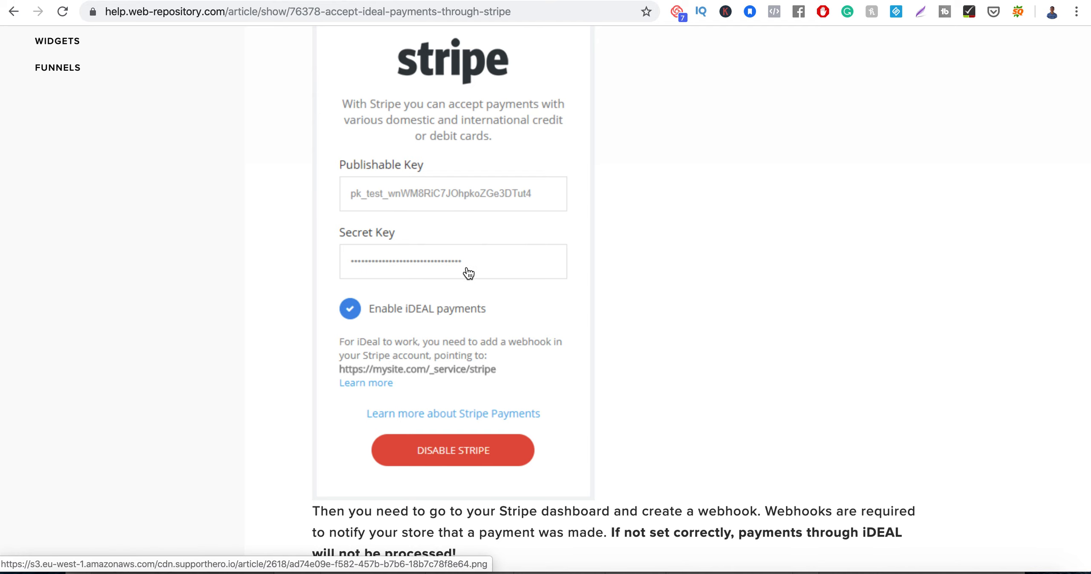
pyautogui.scroll(-10, 467, 269)
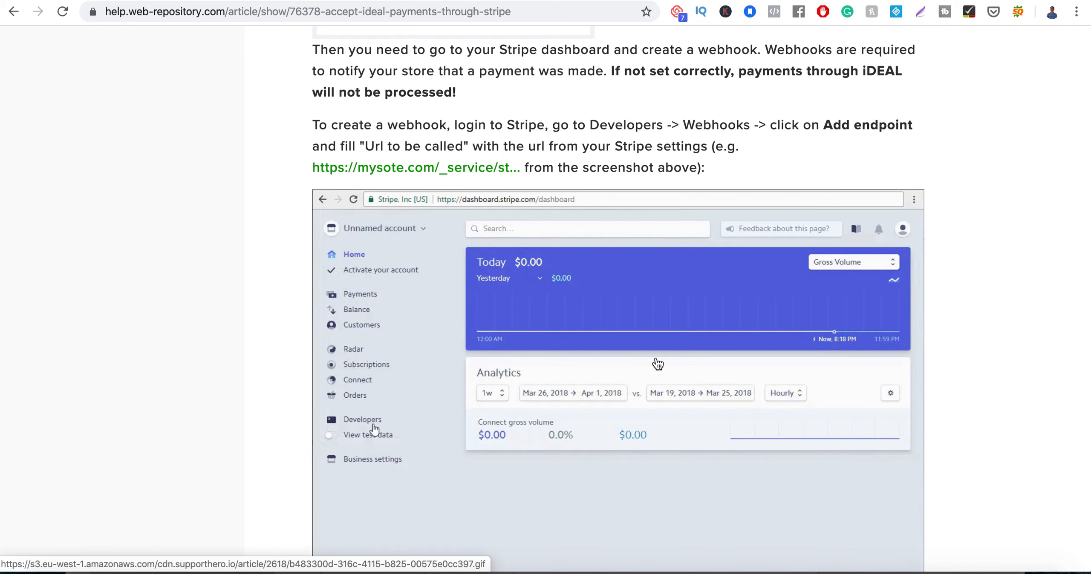
pyautogui.scroll(-15, 553, 409)
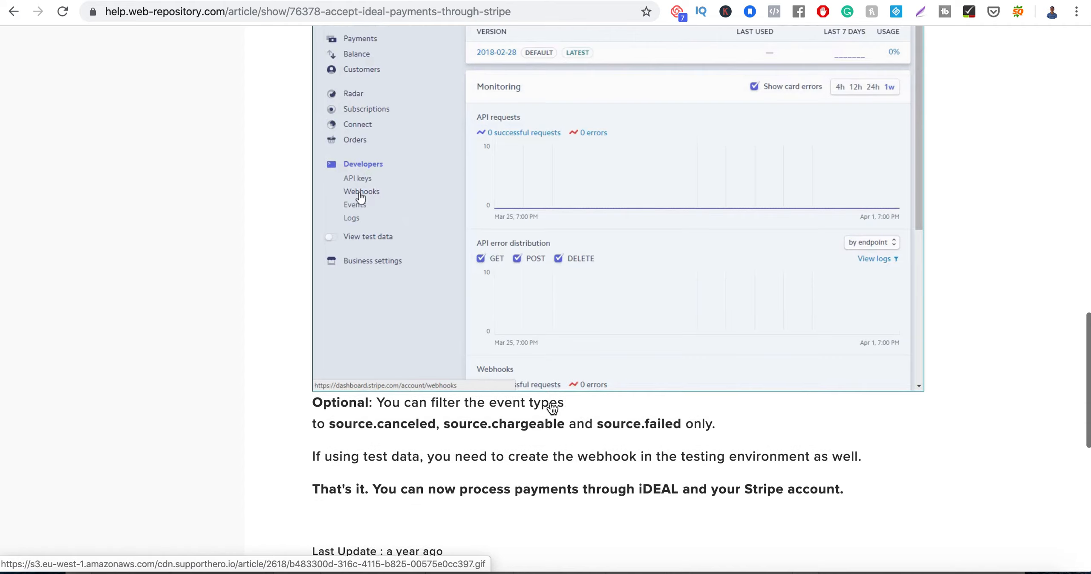
pyautogui.scroll(-3, 551, 406)
pyautogui.scroll(15, 551, 384)
pyautogui.scroll(15, 552, 347)
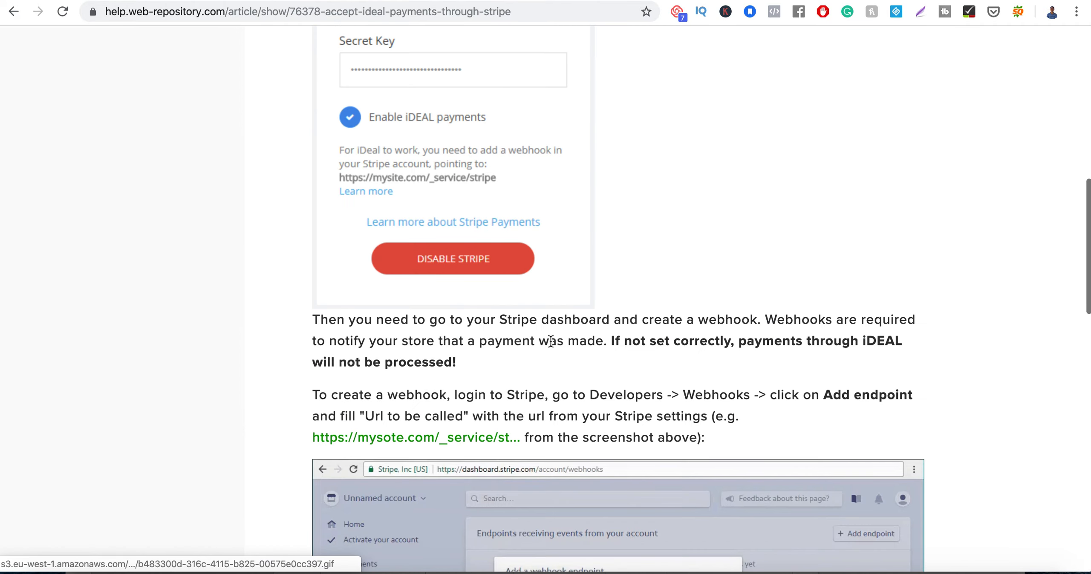
pyautogui.scroll(3, 575, 339)
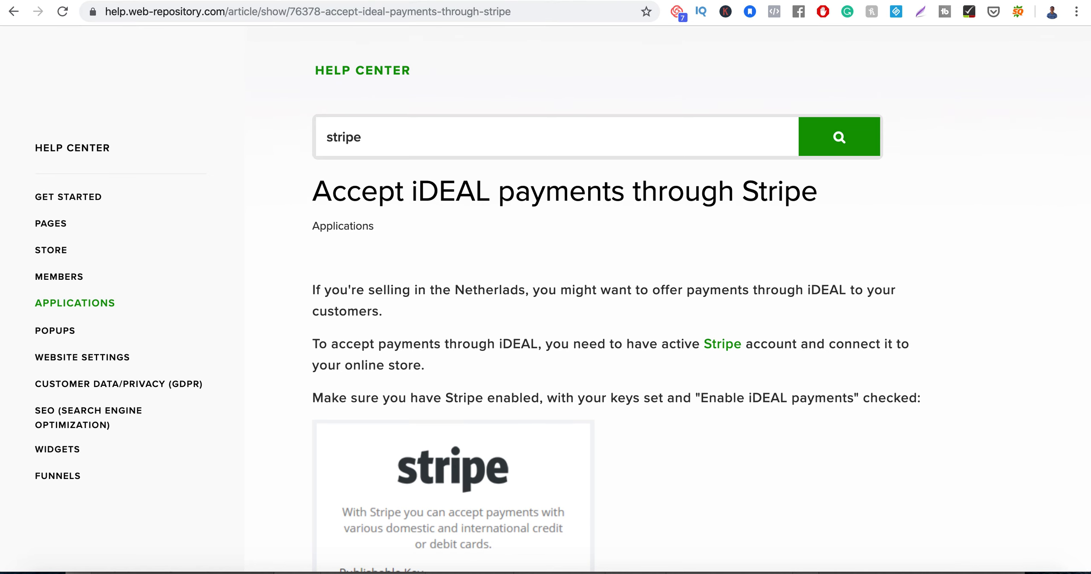
# - Return to the funnel builder, close the payment form's settings and start adding a block below the video block
pyautogui.hotkey('ctrl', 'shift', 'Tab')
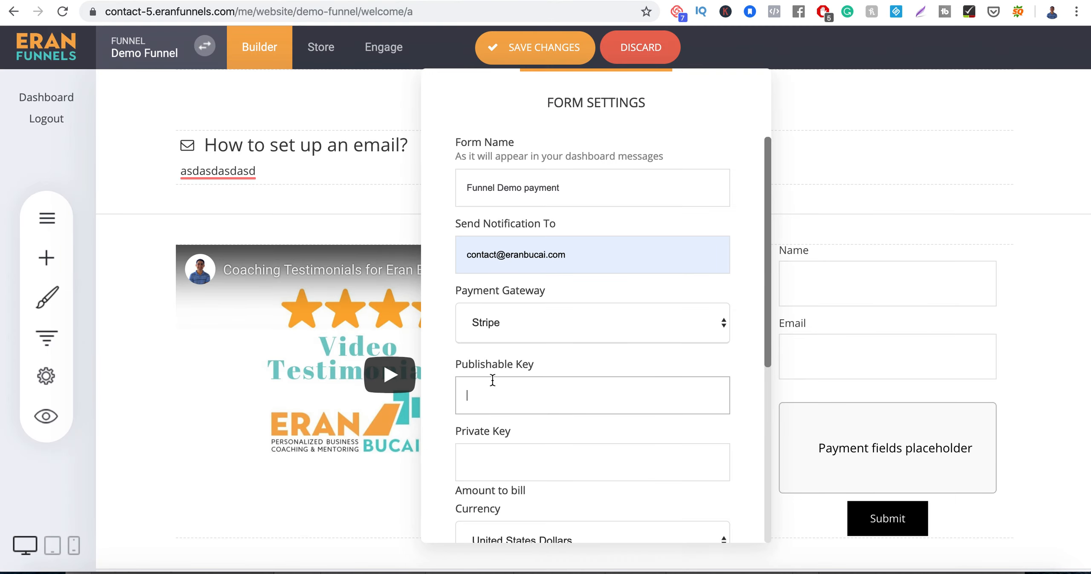
pyautogui.click(889, 150)
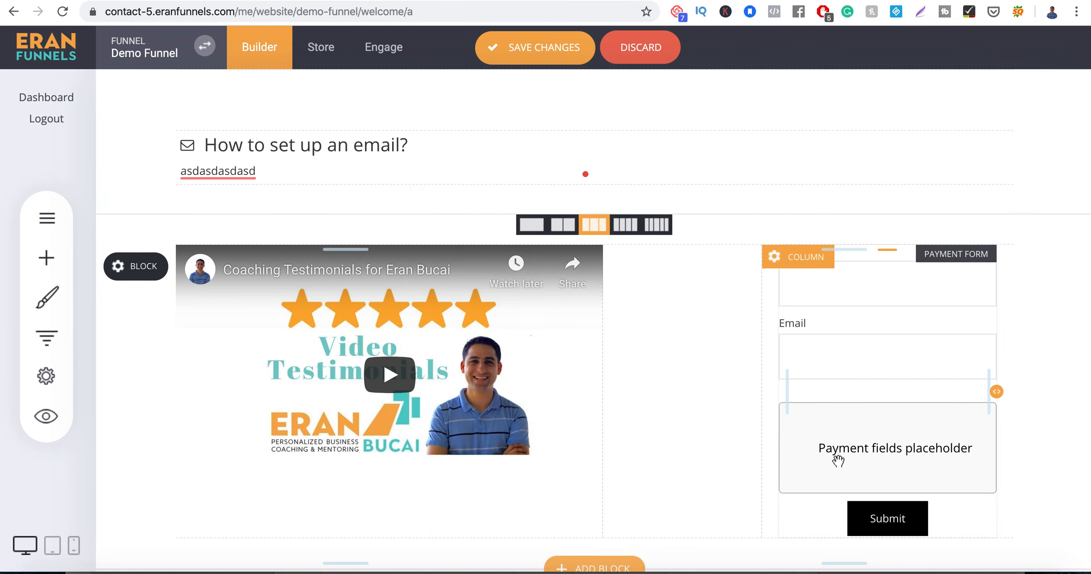
pyautogui.scroll(-2, 835, 453)
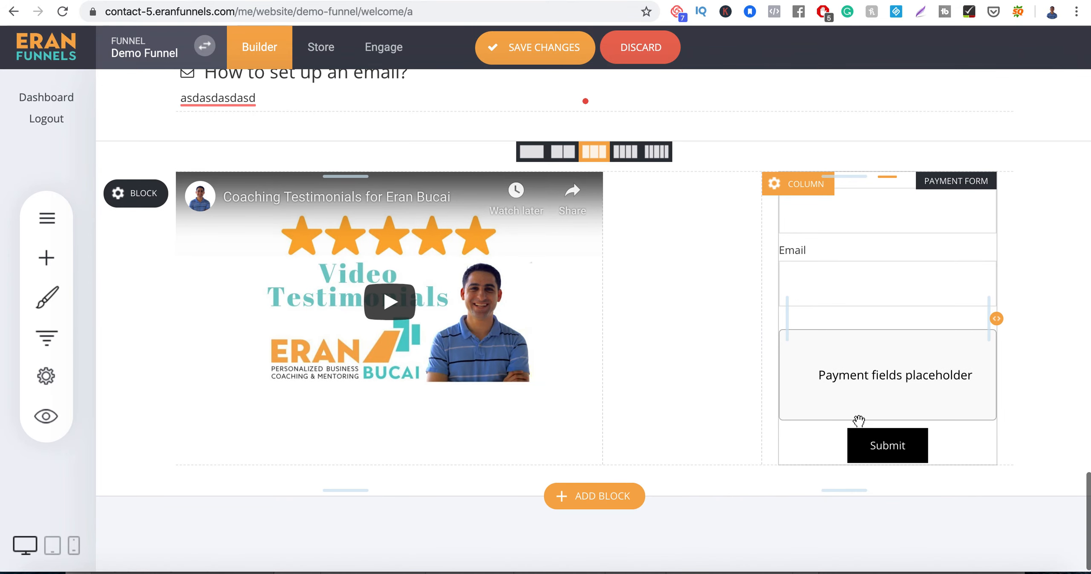
pyautogui.click(591, 497)
# - Browse the block templates from Footers, Contacts and Menu / Pricing through Galleries, Video and Texts up to Services
pyautogui.moveTo(138, 439); pyautogui.dragTo(152, 412)
pyautogui.click(194, 410)
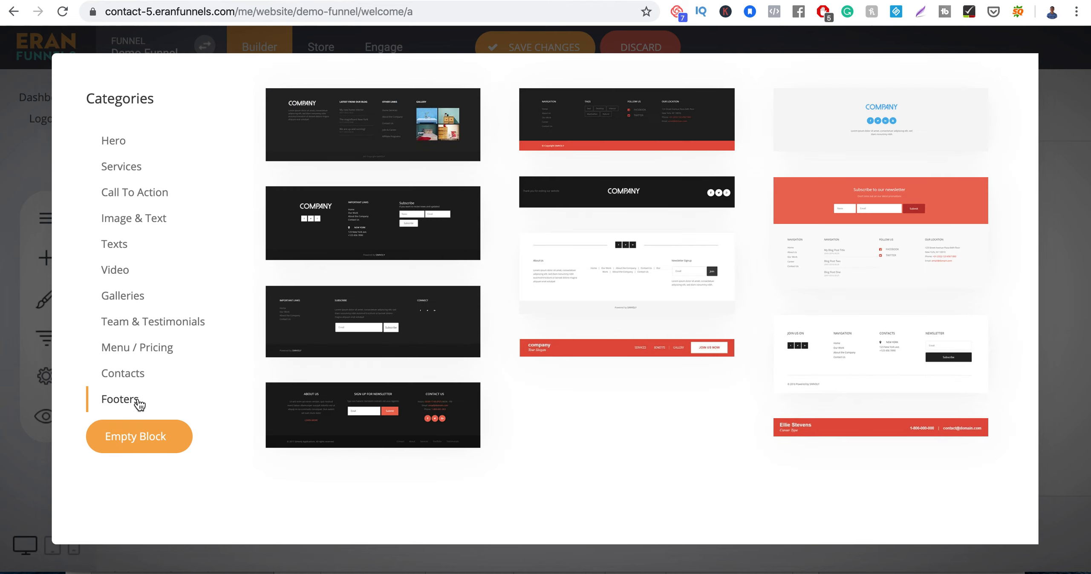
pyautogui.click(115, 380)
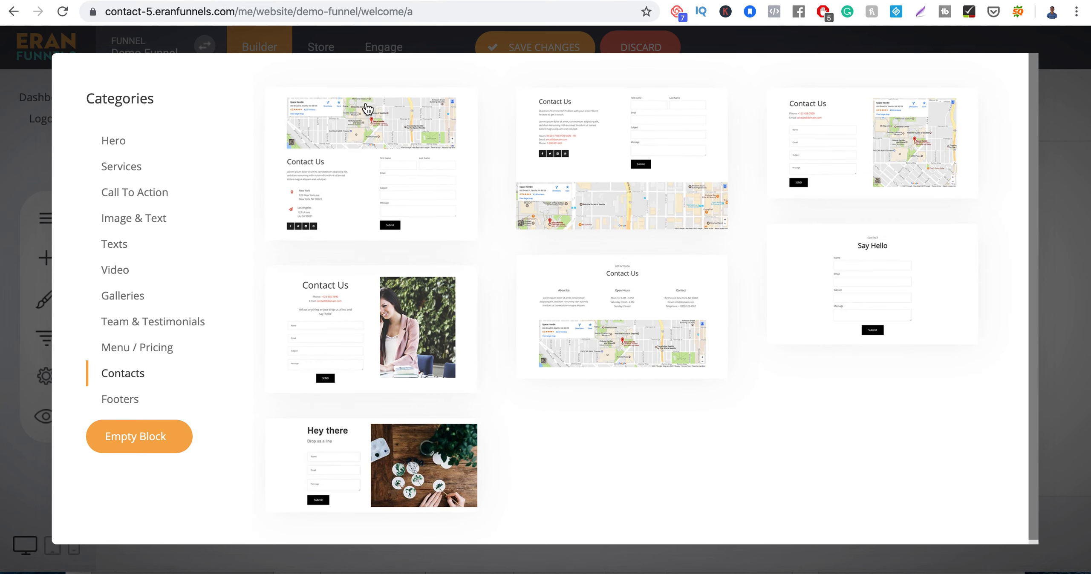
pyautogui.click(154, 349)
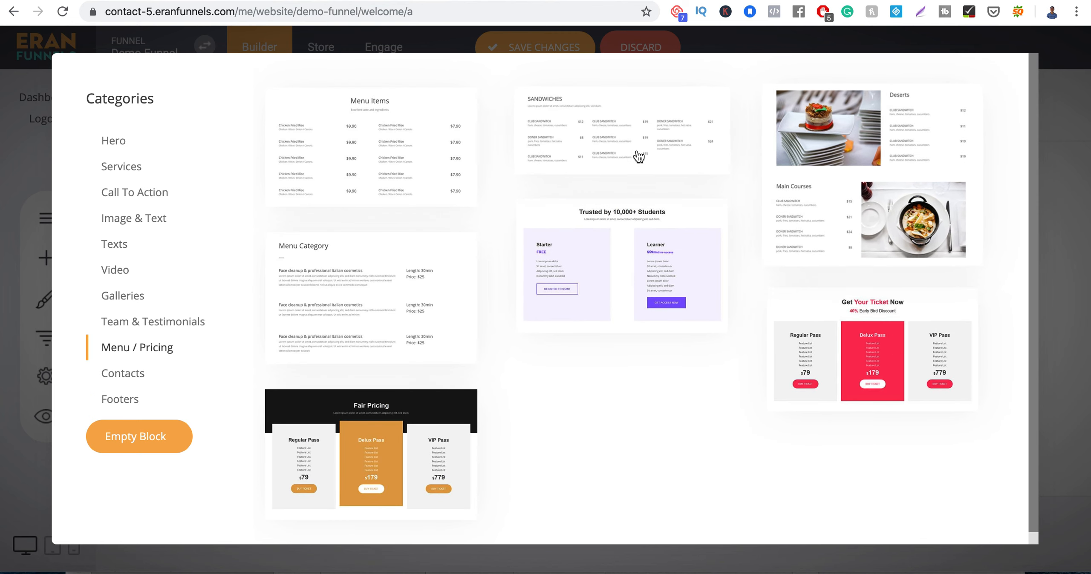
pyautogui.click(143, 327)
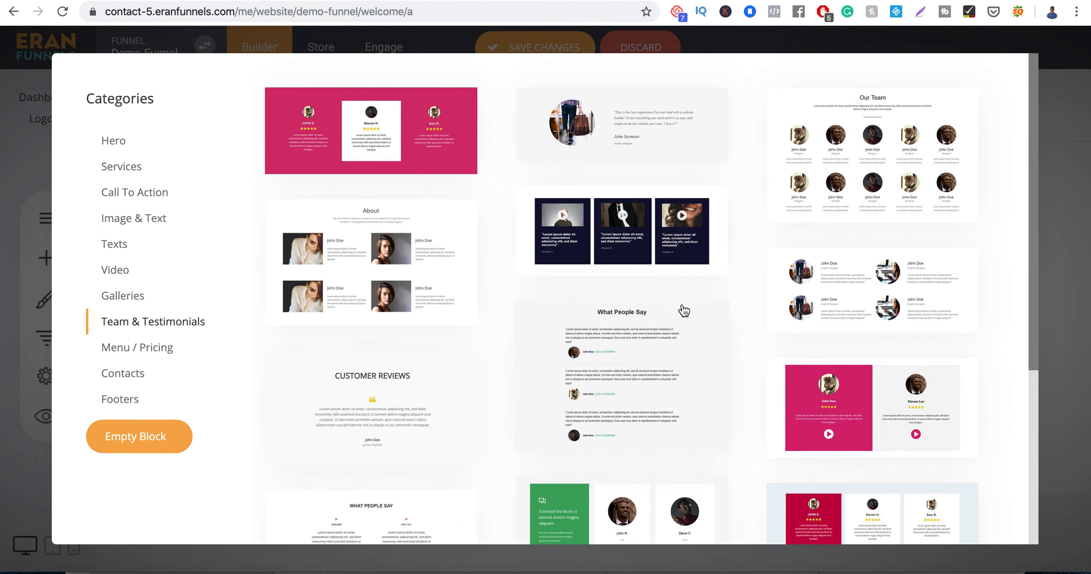
pyautogui.click(132, 294)
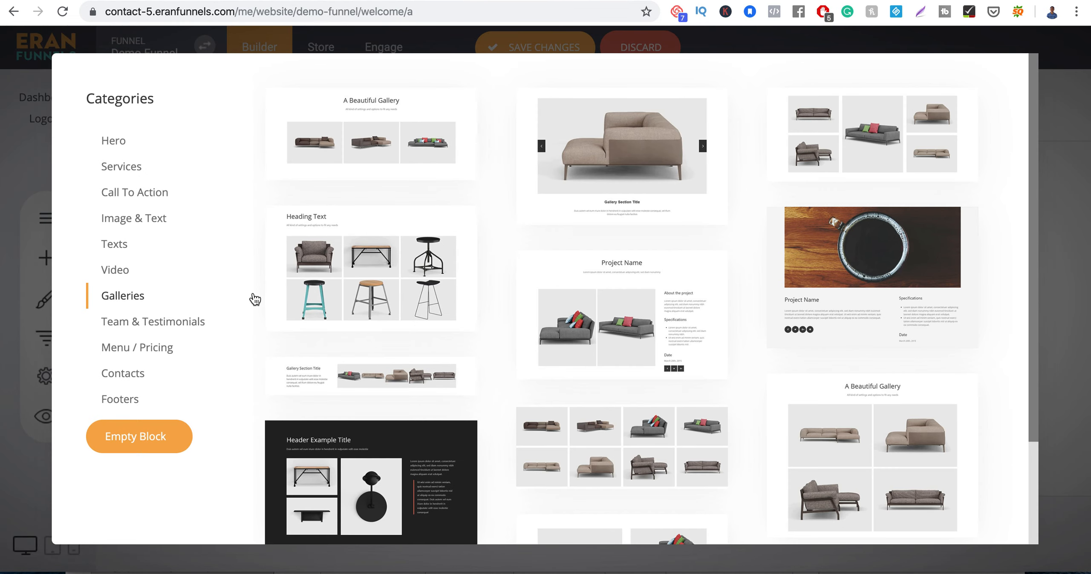
pyautogui.click(124, 273)
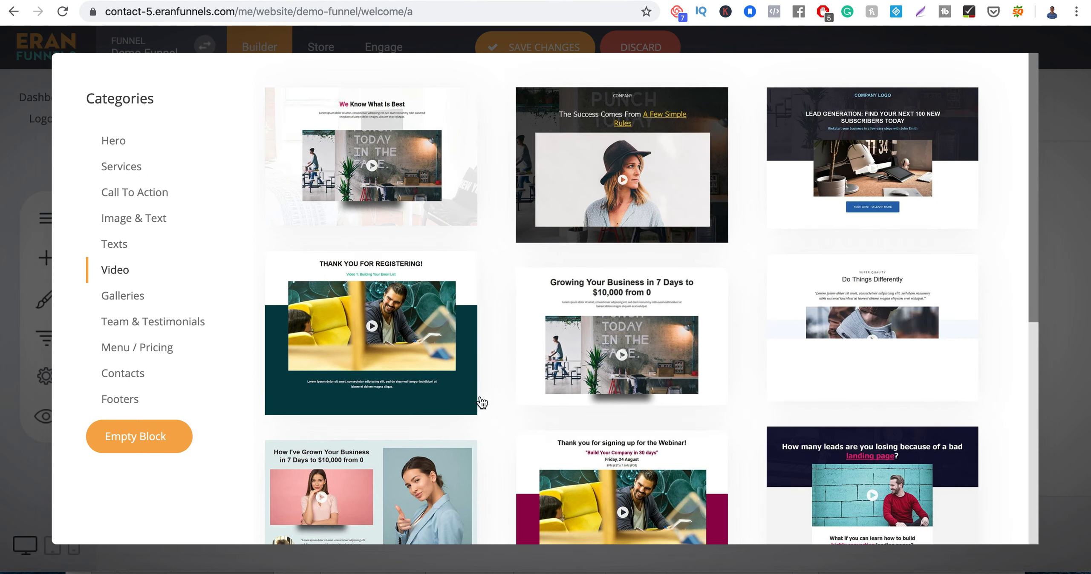
pyautogui.click(115, 244)
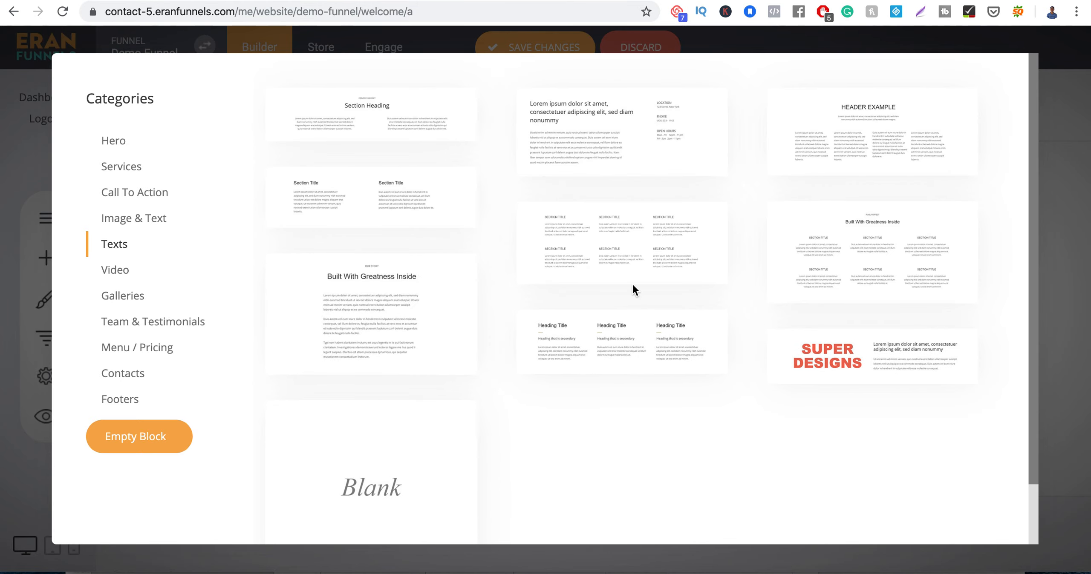
pyautogui.click(156, 218)
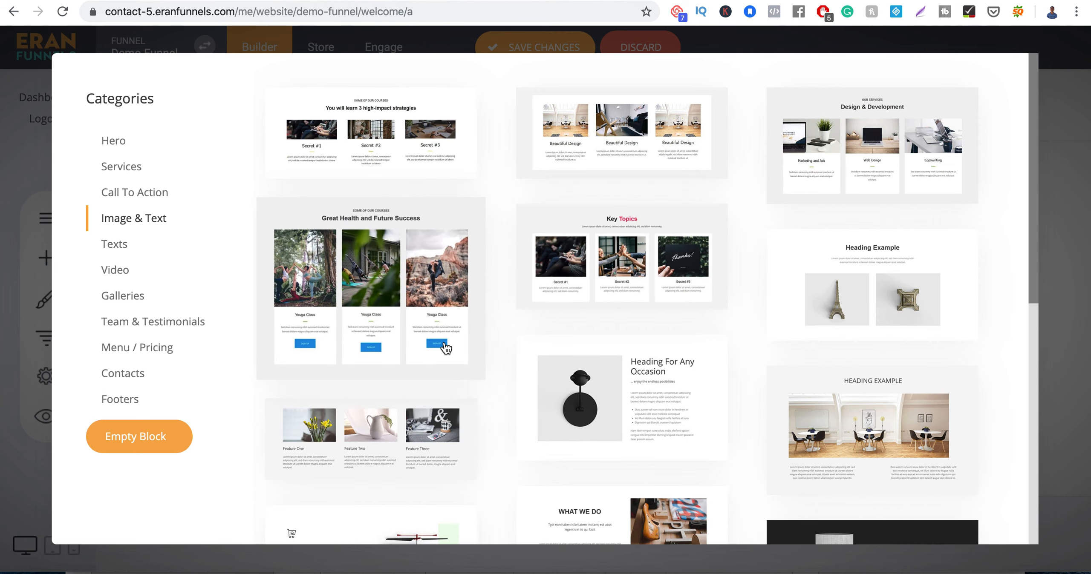
pyautogui.click(140, 197)
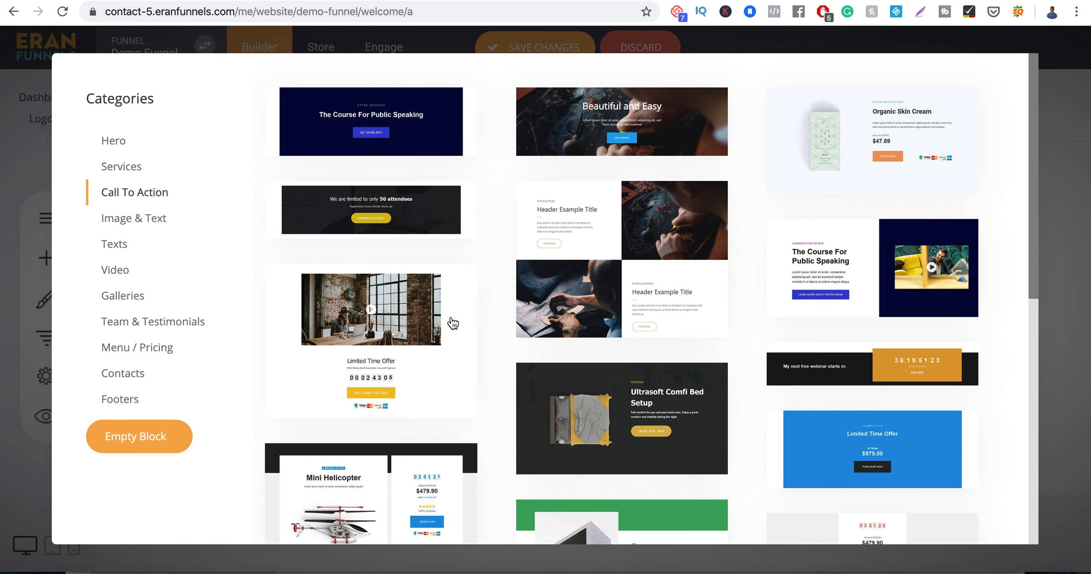
pyautogui.click(136, 173)
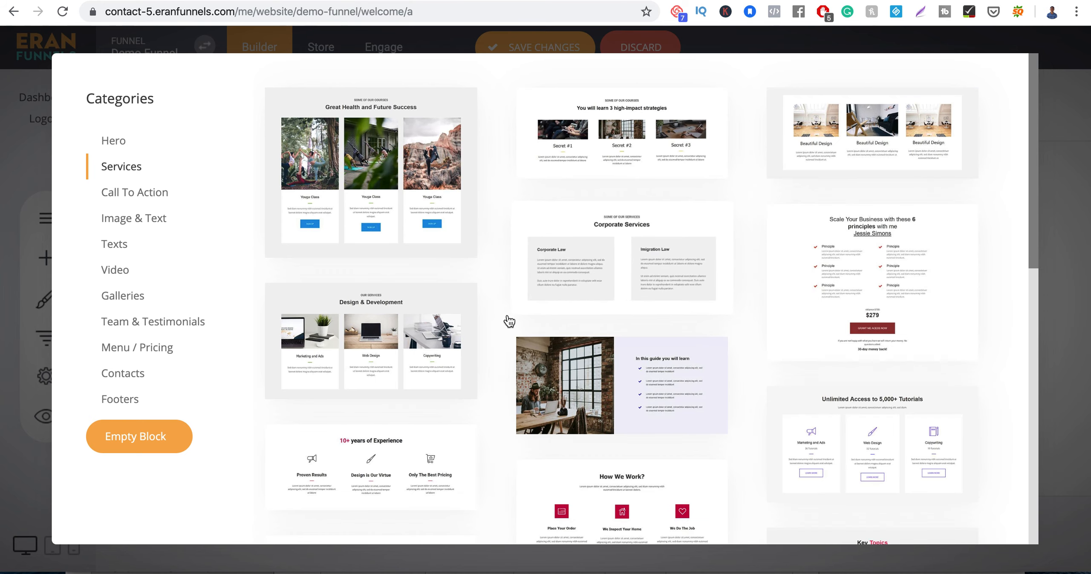
# - Look over the Hero templates and add an empty block at the end of the page instead
pyautogui.click(115, 141)
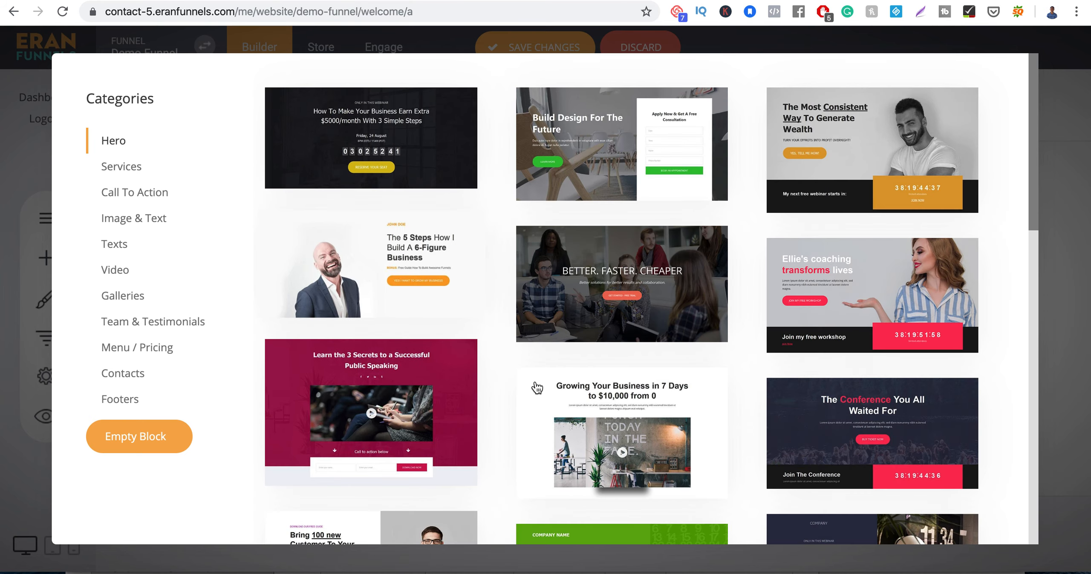
pyautogui.scroll(-2, 600, 422)
pyautogui.scroll(-6, 600, 422)
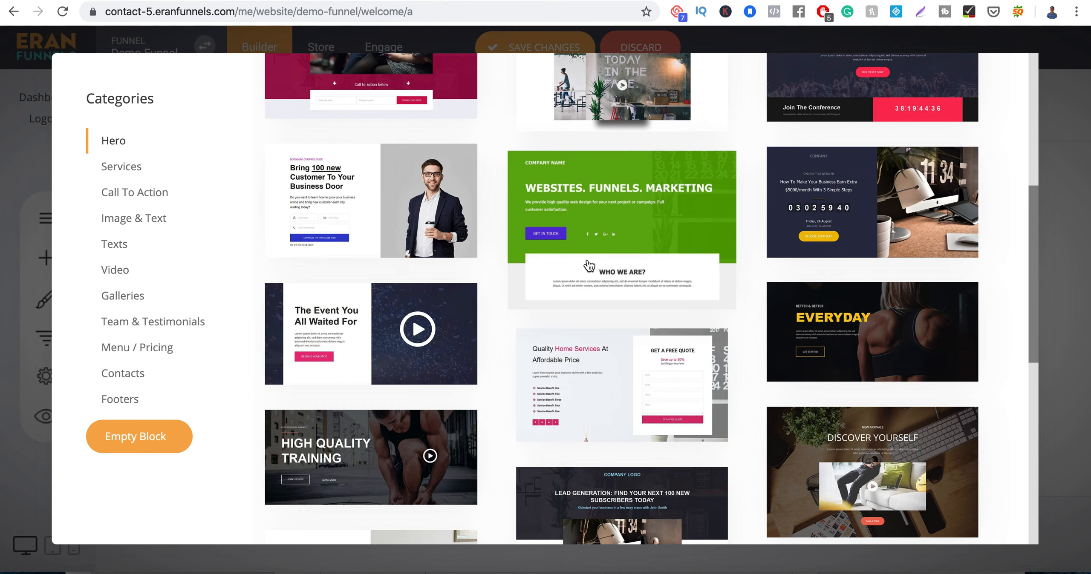
pyautogui.click(173, 437)
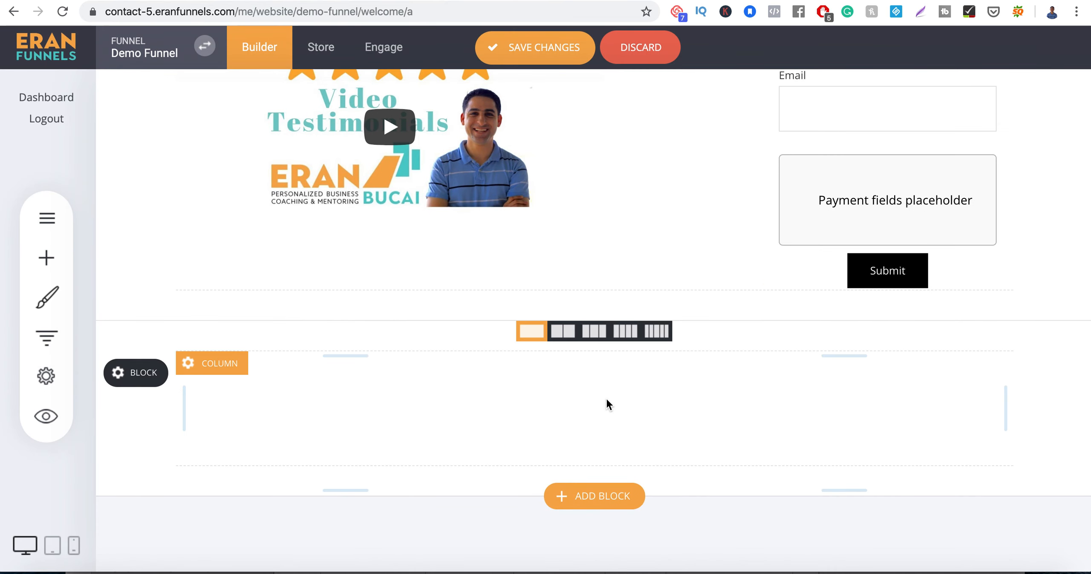
# - Add a Code widget to the empty block below the payment form
pyautogui.click(46, 257)
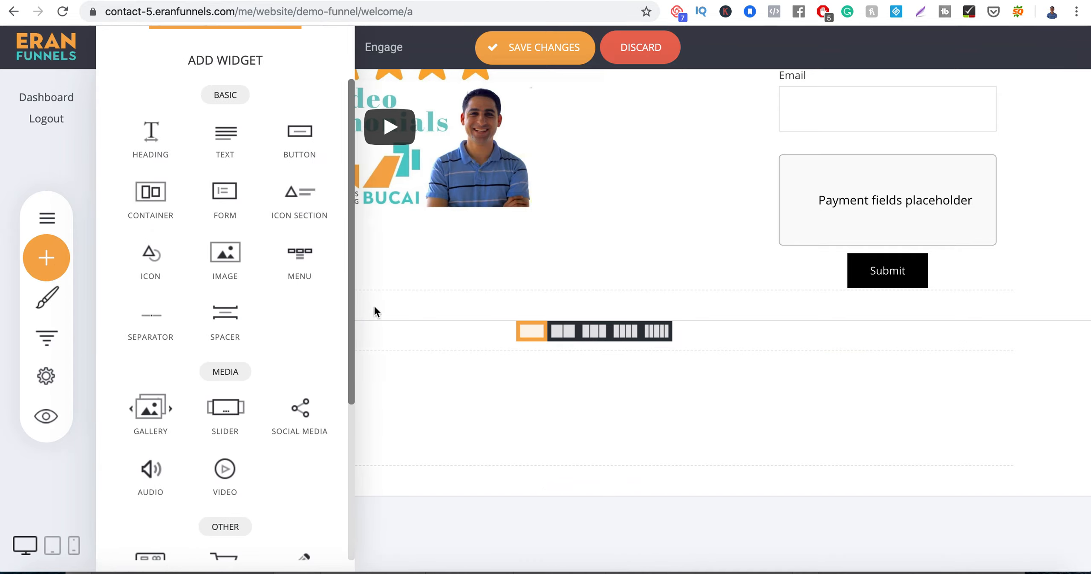
pyautogui.click(414, 288)
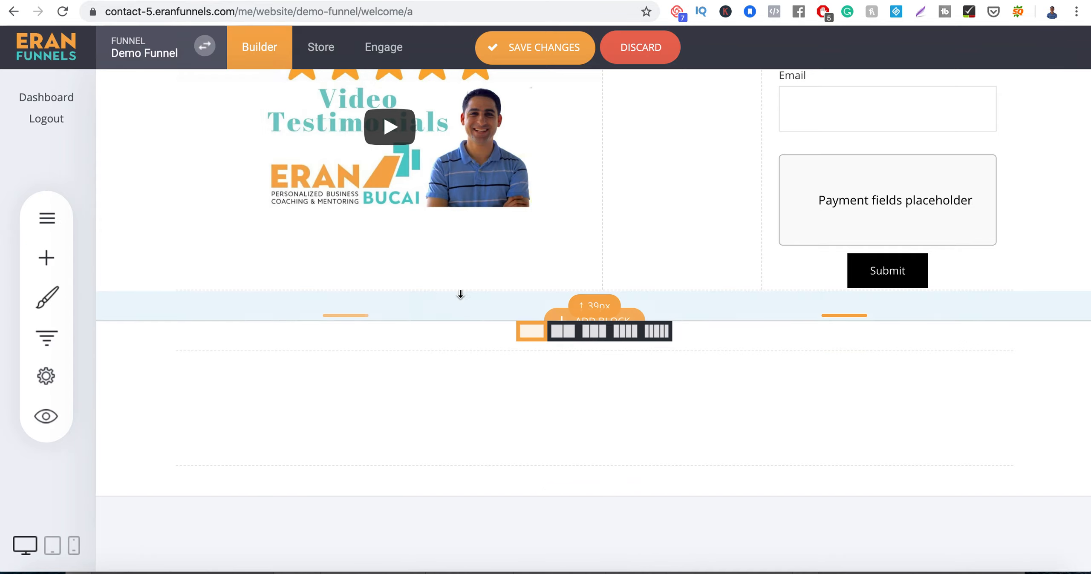
pyautogui.click(37, 259)
pyautogui.scroll(-5, 225, 468)
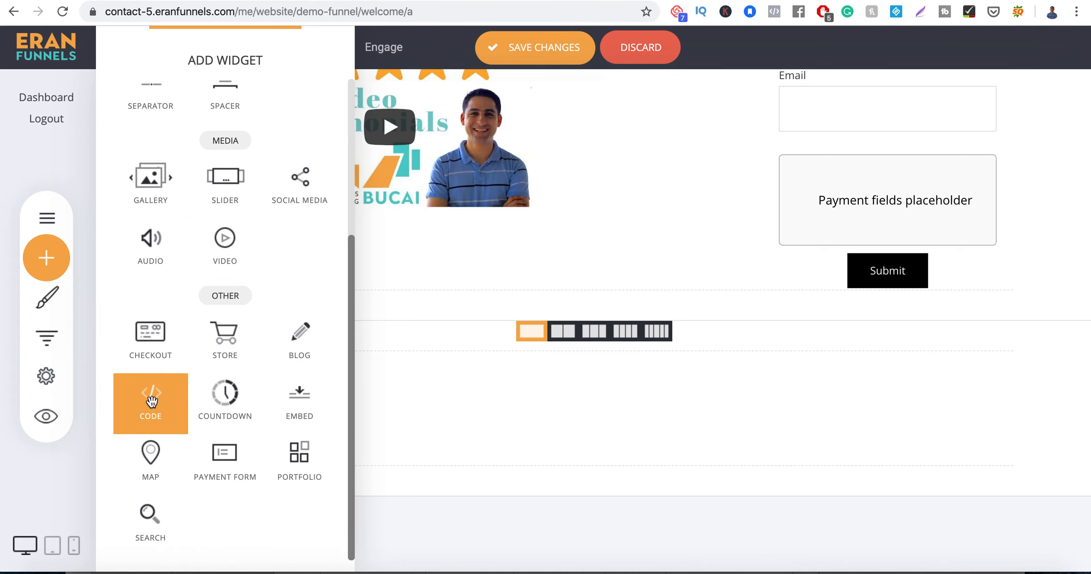
pyautogui.moveTo(151, 400); pyautogui.dragTo(448, 404)
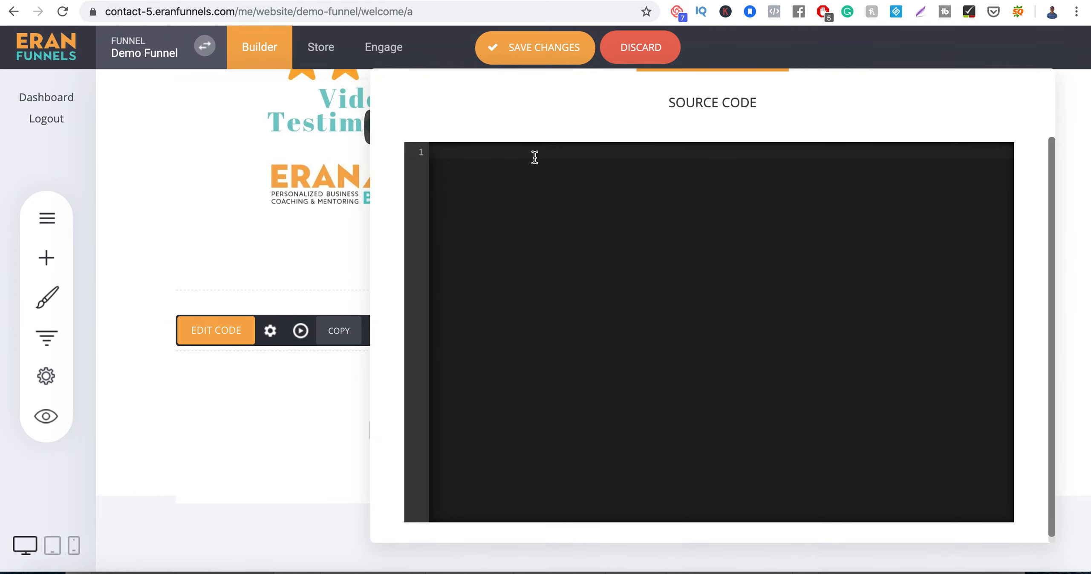
pyautogui.click(535, 158)
pyautogui.press('super+v')
pyautogui.press('super+a')
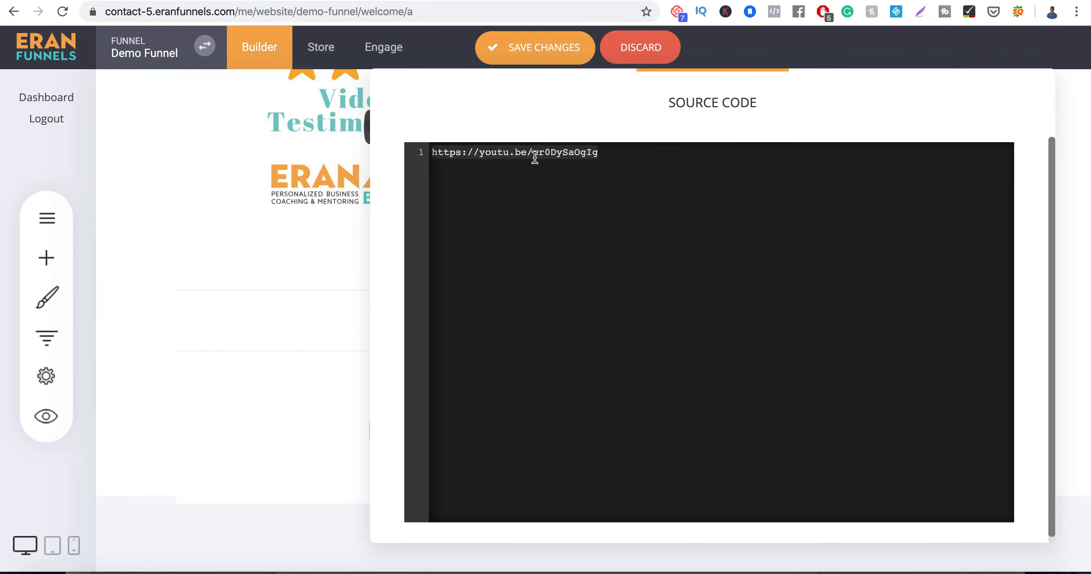
pyautogui.press('BackSpace')
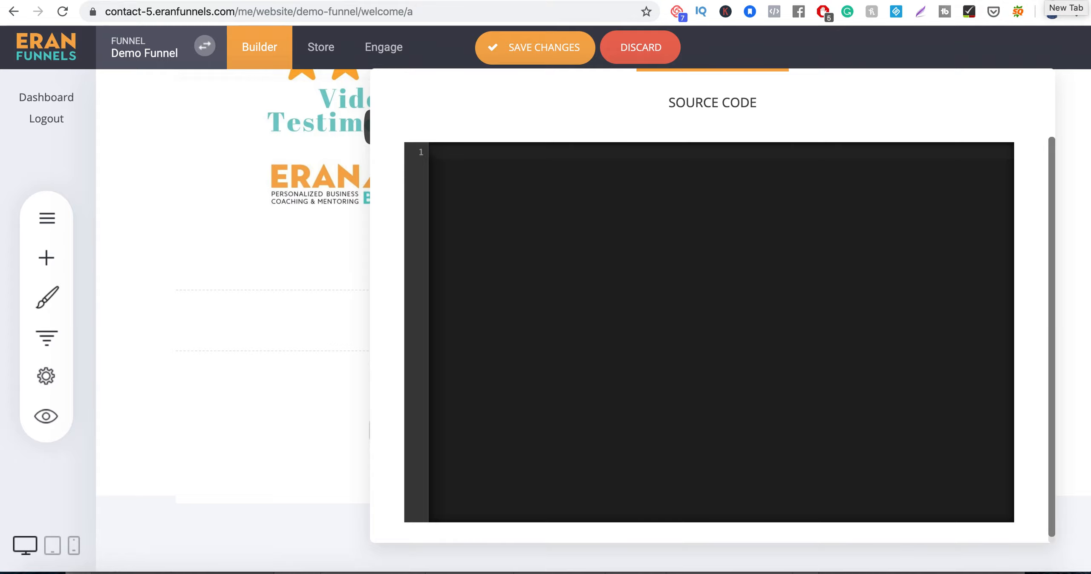
# - Open the business page's reviews on Facebook in a new browser tab
pyautogui.press('super+t')
pyautogui.write('facebook.com')
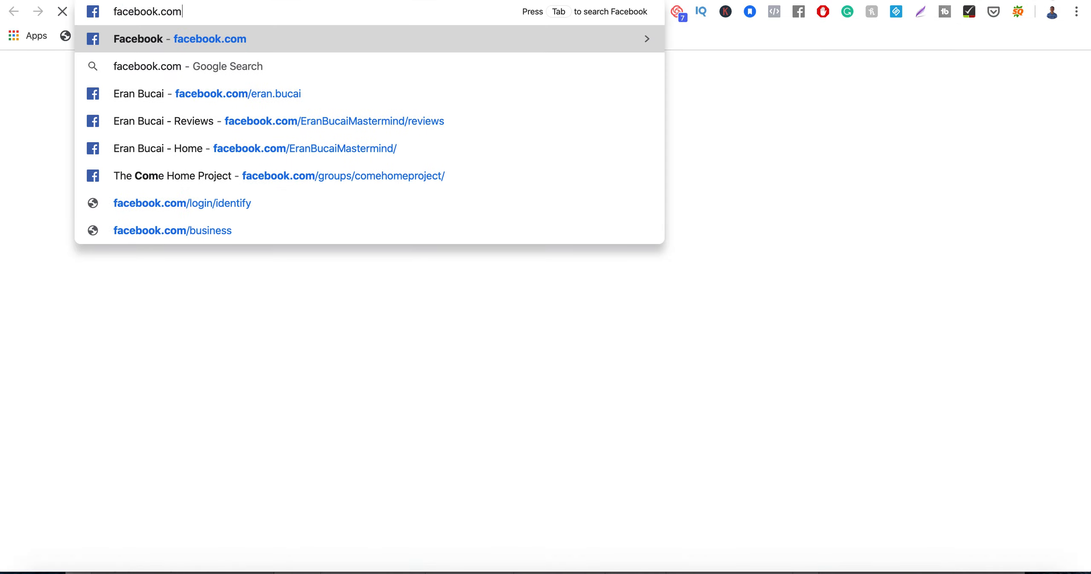
pyautogui.press('Down')
pyautogui.press('Down')
pyautogui.press('Down')
pyautogui.press('Return')
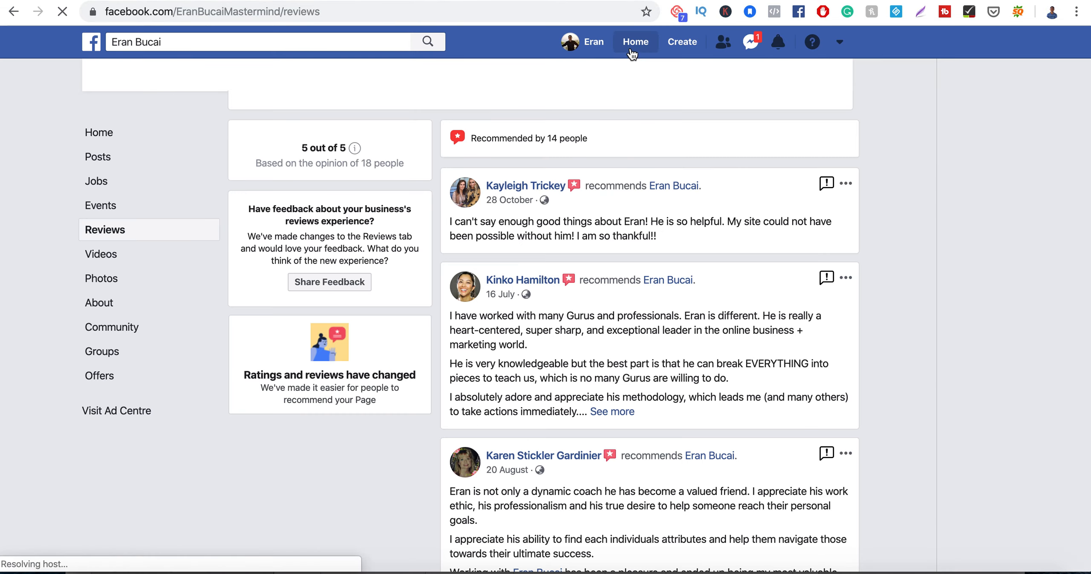
# - Copy the first review's embed code and paste it into the Code widget's source code in the funnel builder
pyautogui.click(847, 184)
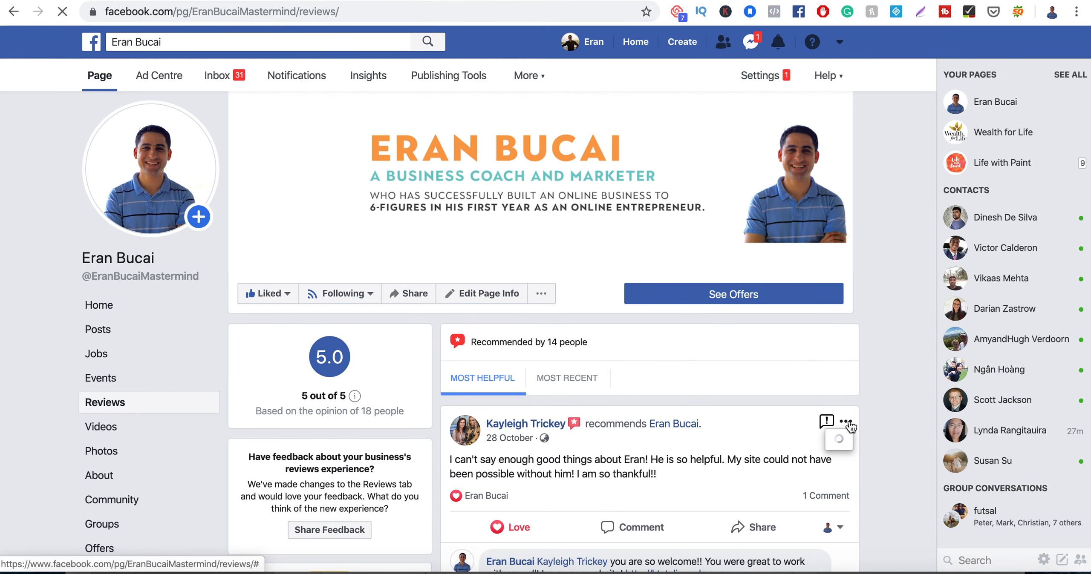
pyautogui.click(726, 524)
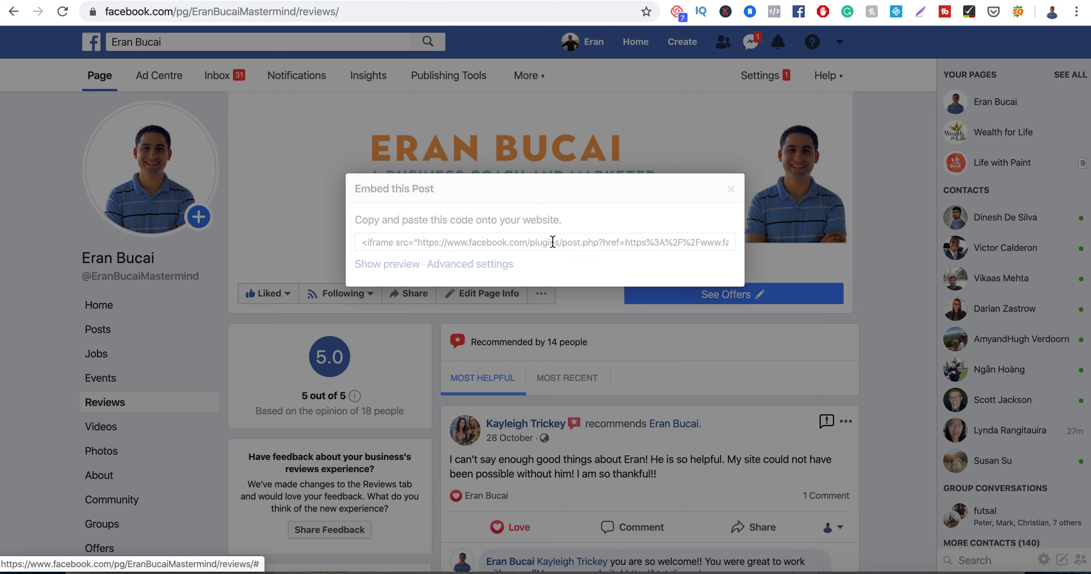
pyautogui.click(554, 246)
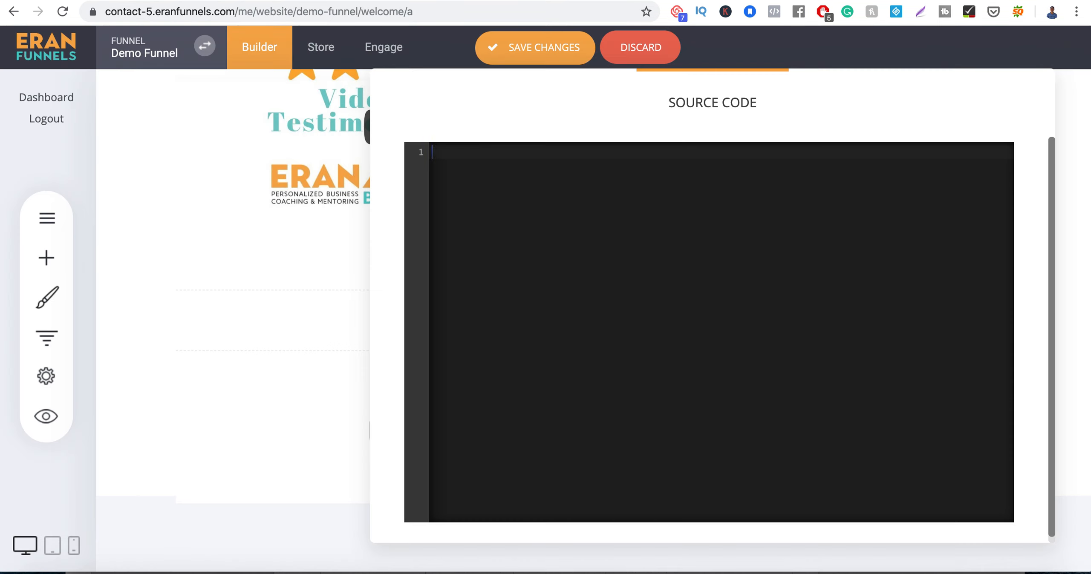
pyautogui.press('super+v')
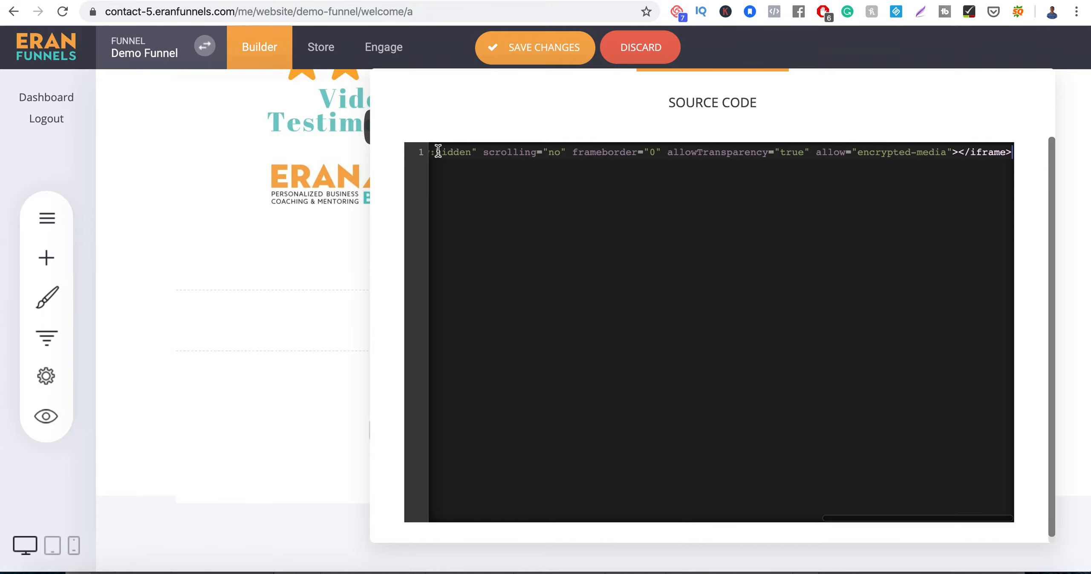
pyautogui.click(527, 58)
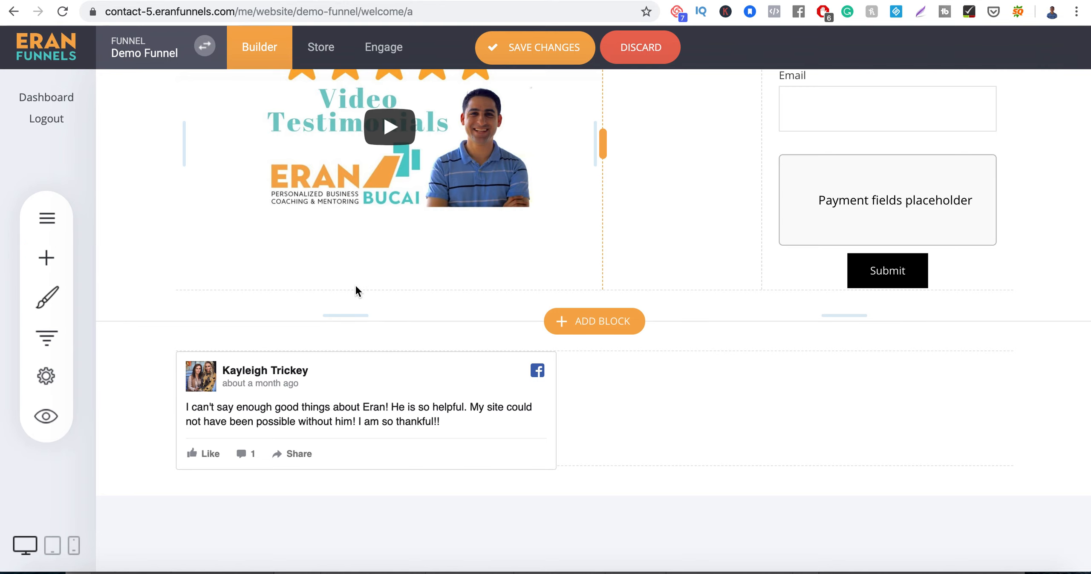
# - Look over the list of websites and funnels and the Demo Funnel's steps
pyautogui.scroll(10, 355, 284)
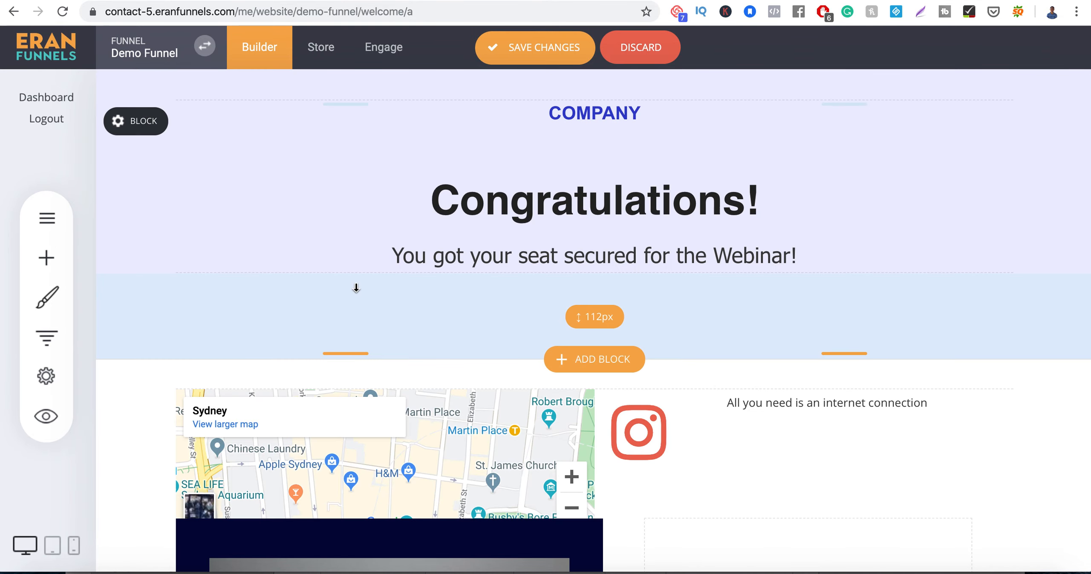
pyautogui.click(156, 54)
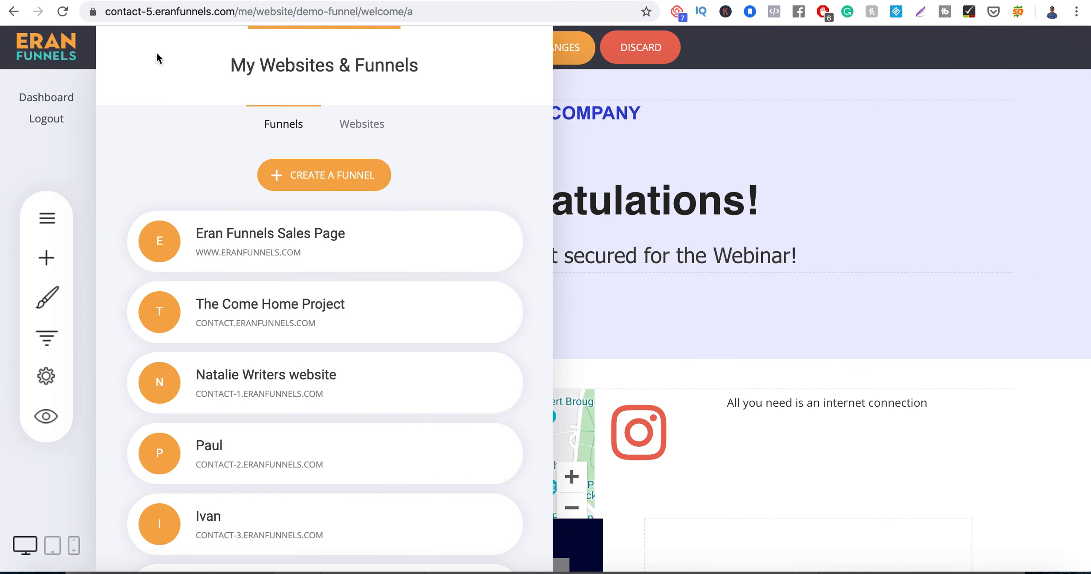
pyautogui.click(602, 191)
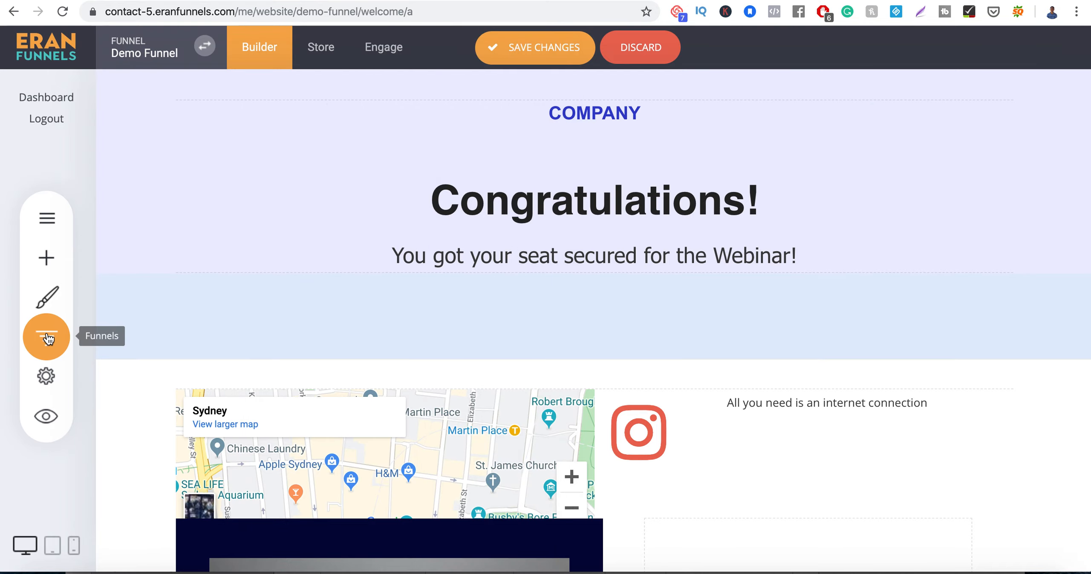
pyautogui.click(45, 338)
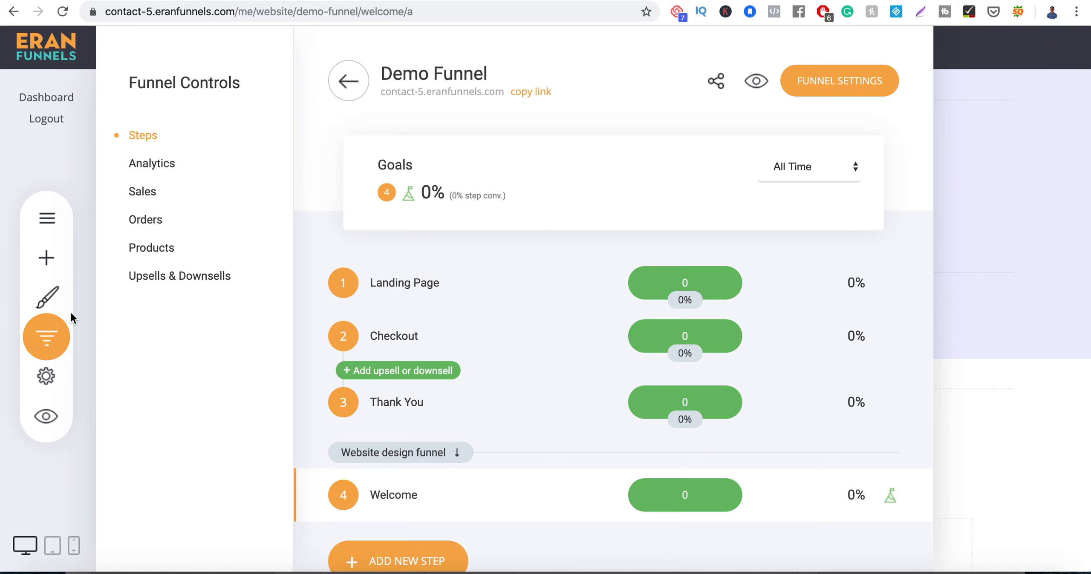
pyautogui.click(951, 287)
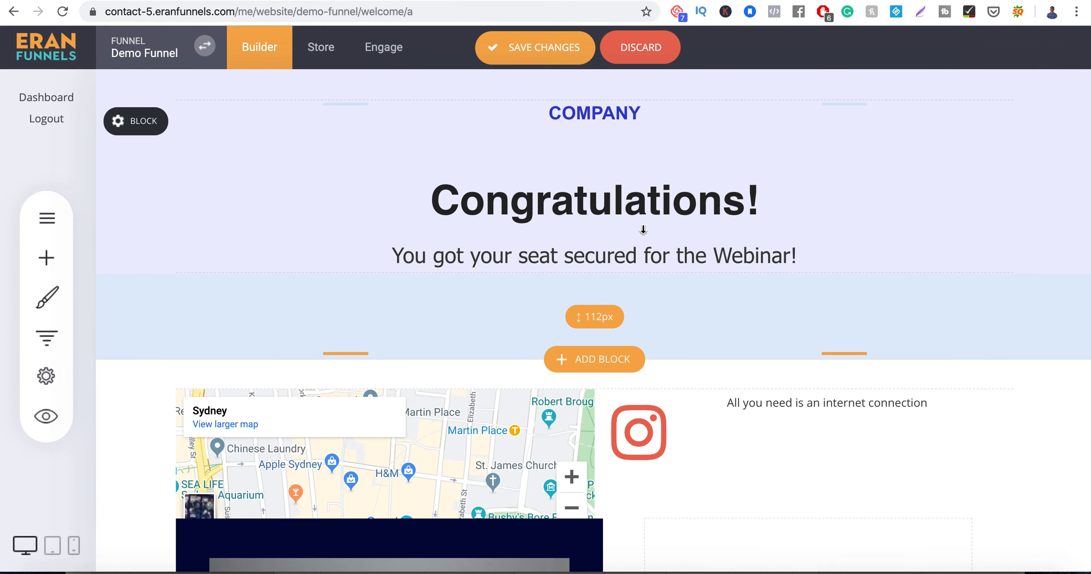
pyautogui.moveTo(133, 137)
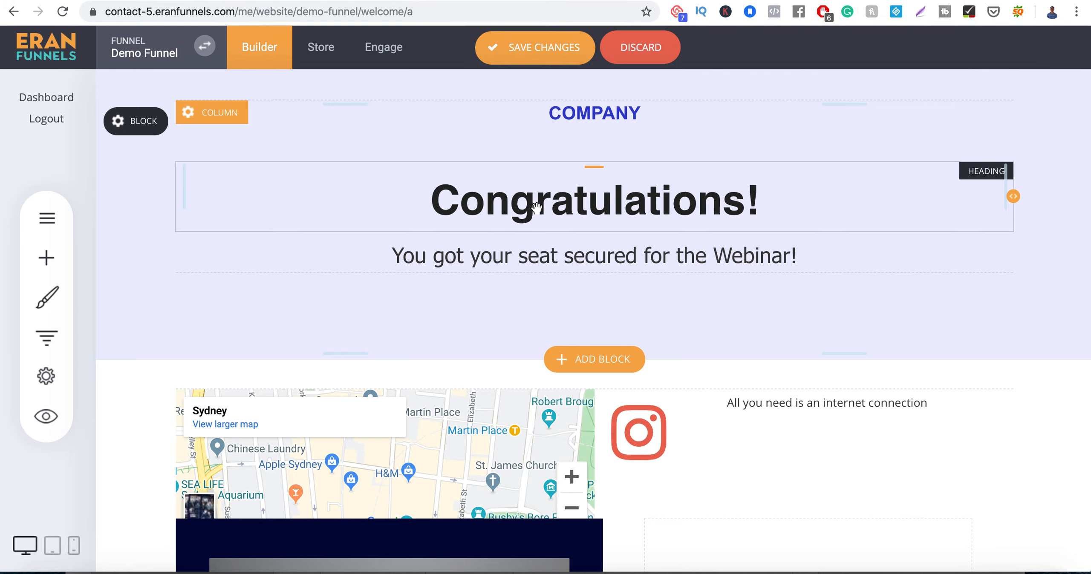
pyautogui.moveTo(147, 121)
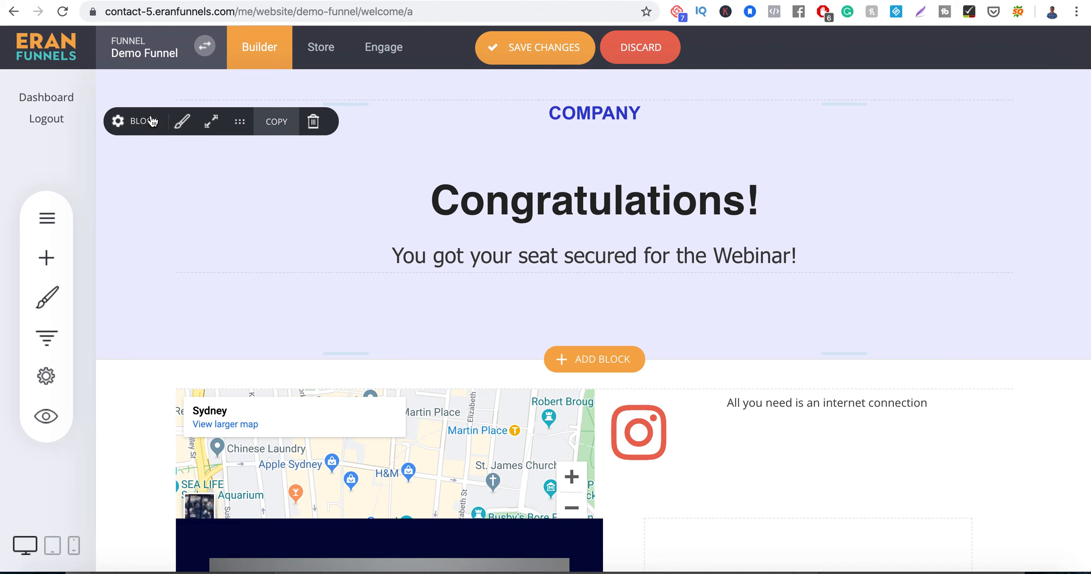
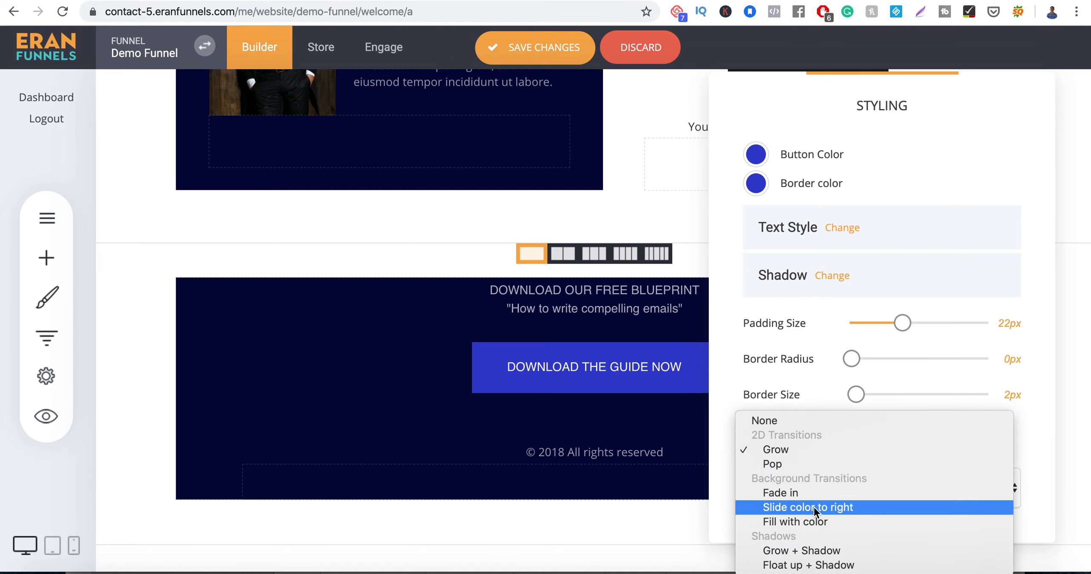
# - Set the DOWNLOAD THE GUIDE NOW button's hover effect to Slide color to right with the bright green global color
pyautogui.click(812, 507)
pyautogui.scroll(-2, 813, 507)
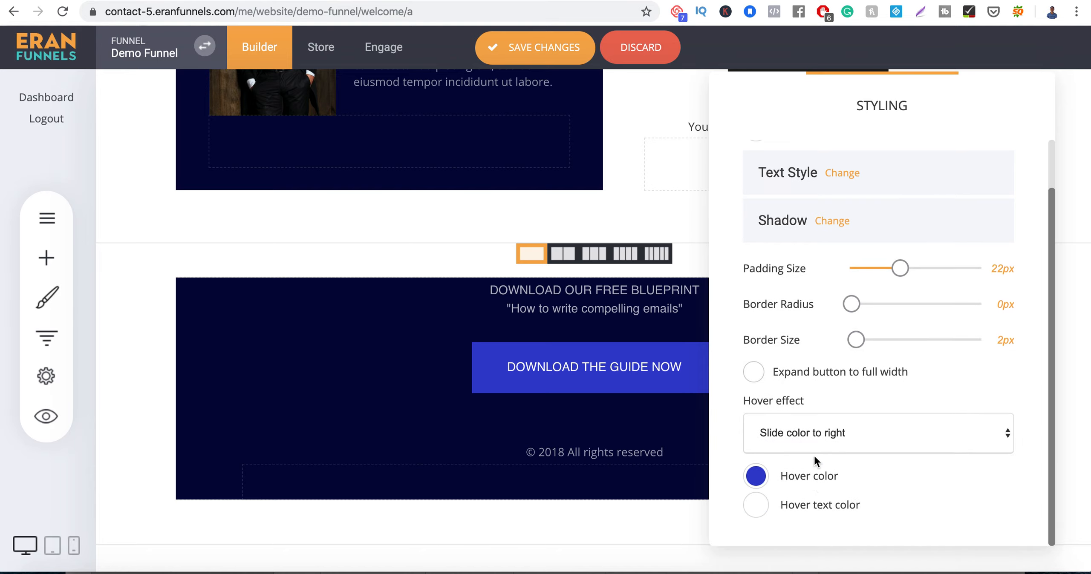
pyautogui.click(756, 476)
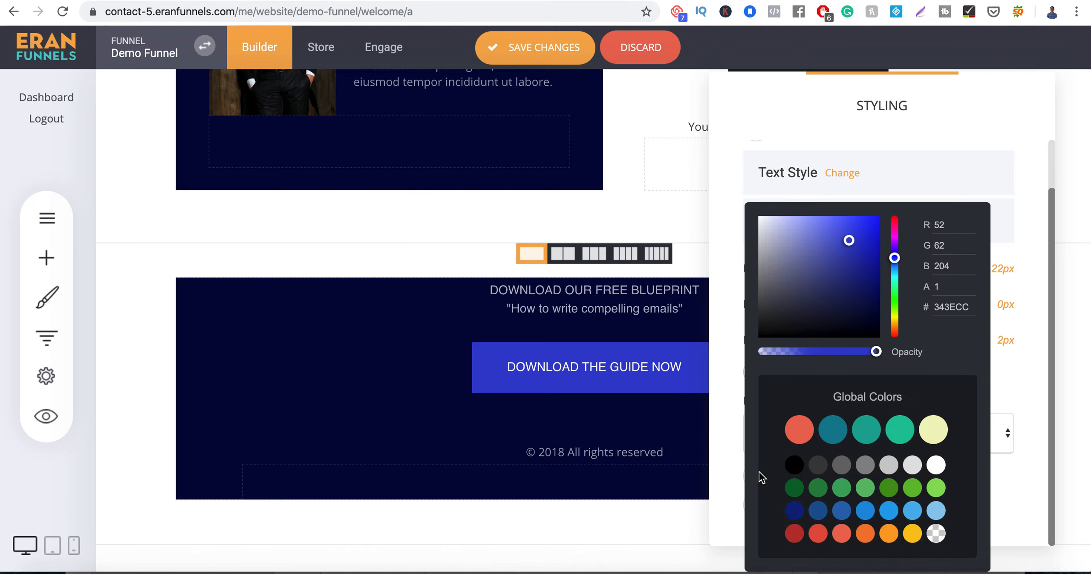
pyautogui.click(934, 431)
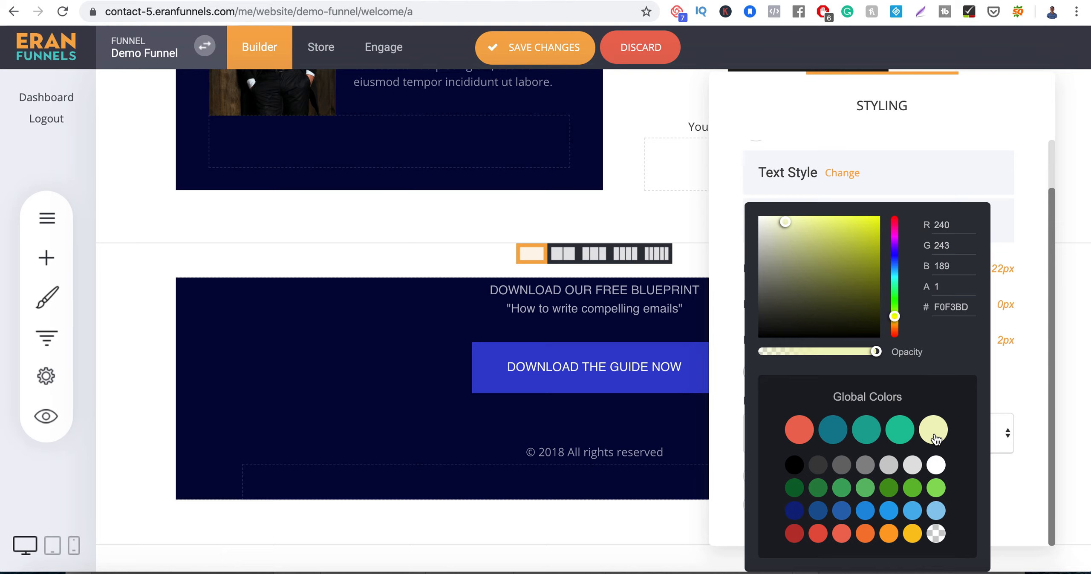
pyautogui.click(902, 437)
pyautogui.click(596, 416)
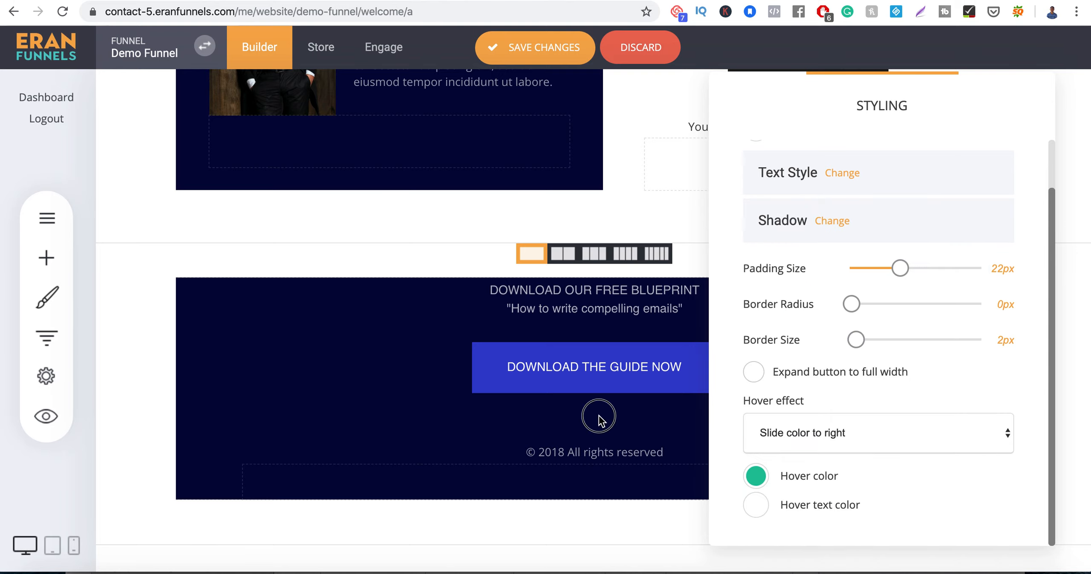
# - Review the External Link options for the DOWNLOAD THE GUIDE NOW button and close its settings without choosing a link
pyautogui.click(630, 367)
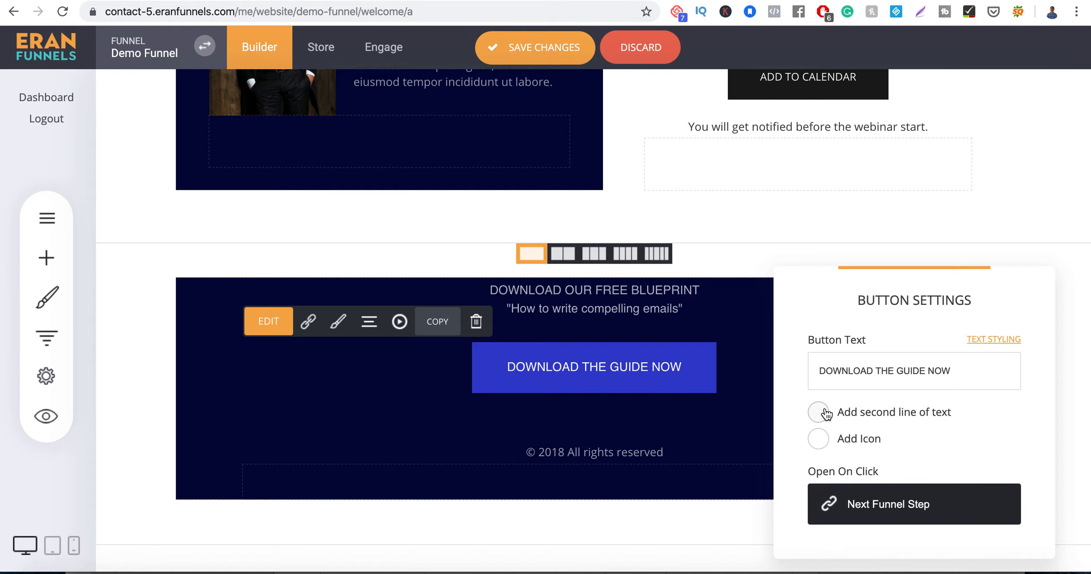
pyautogui.click(889, 509)
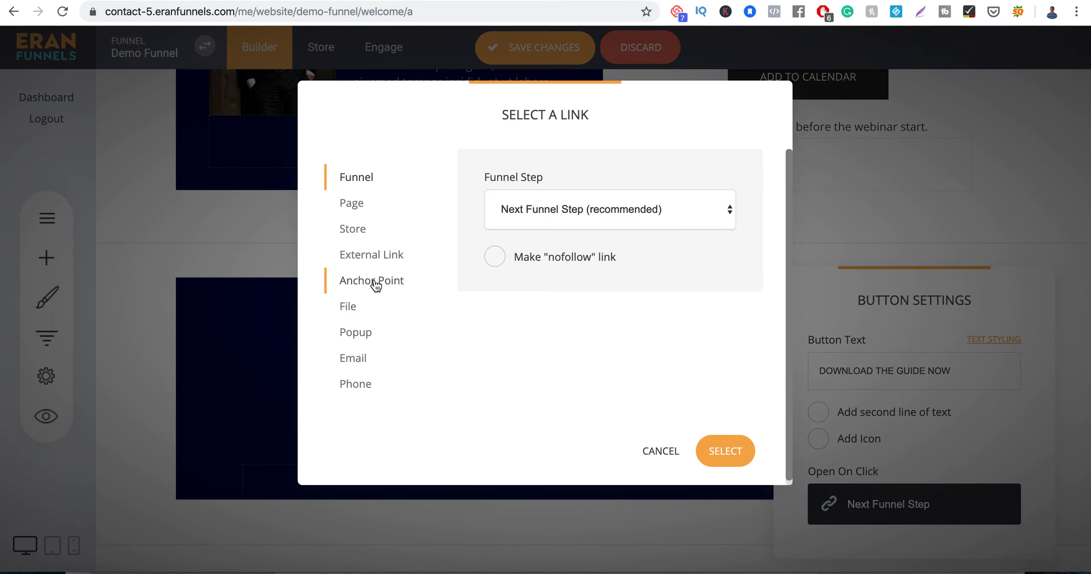
pyautogui.click(370, 255)
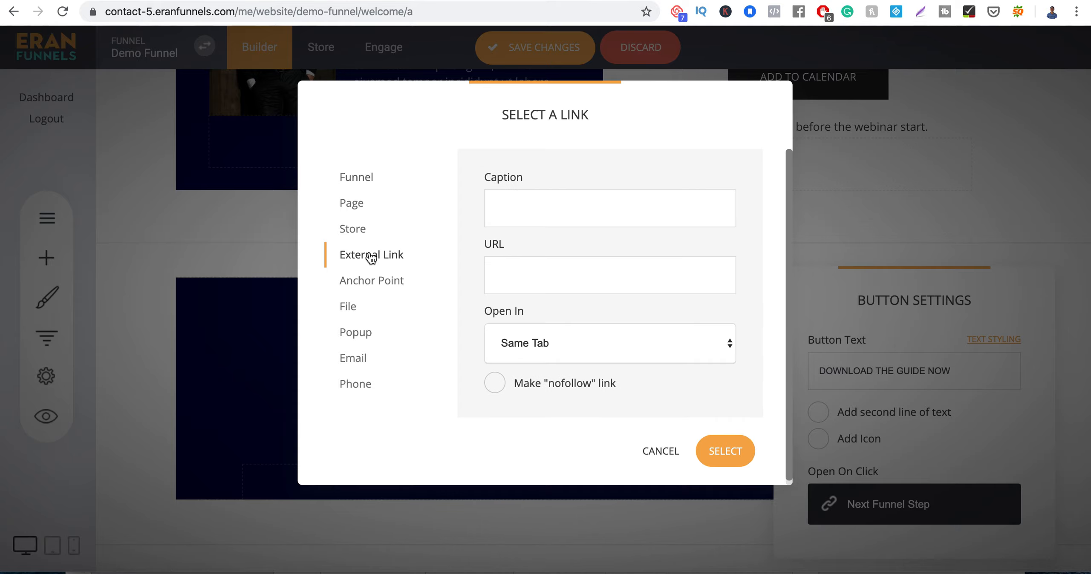
pyautogui.click(634, 450)
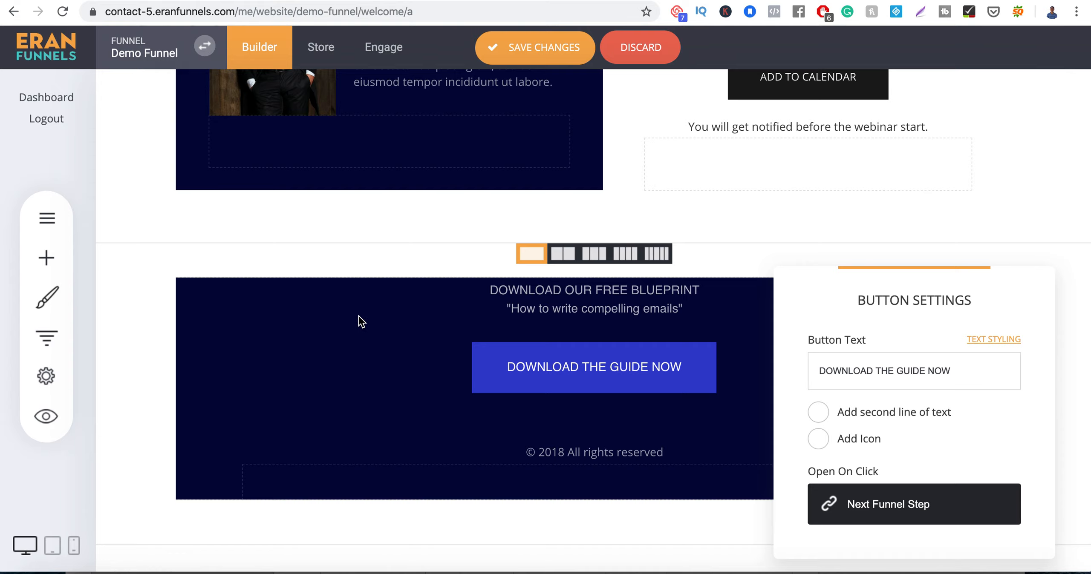
pyautogui.click(356, 365)
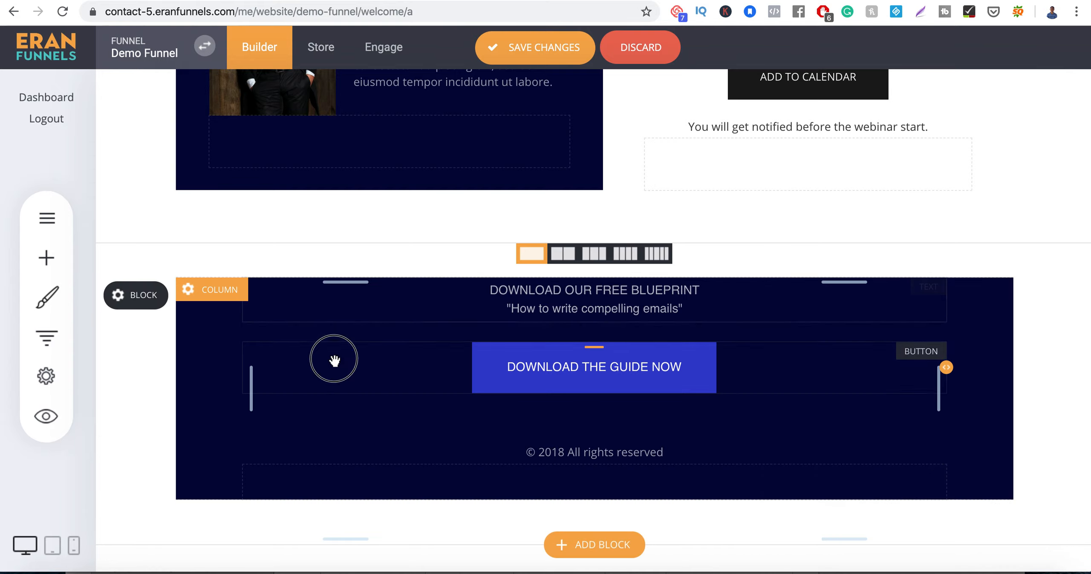
# - Give the DOWNLOAD THE GUIDE NOW button a Fade In animation with the animation speed value at its maximum
pyautogui.click(334, 361)
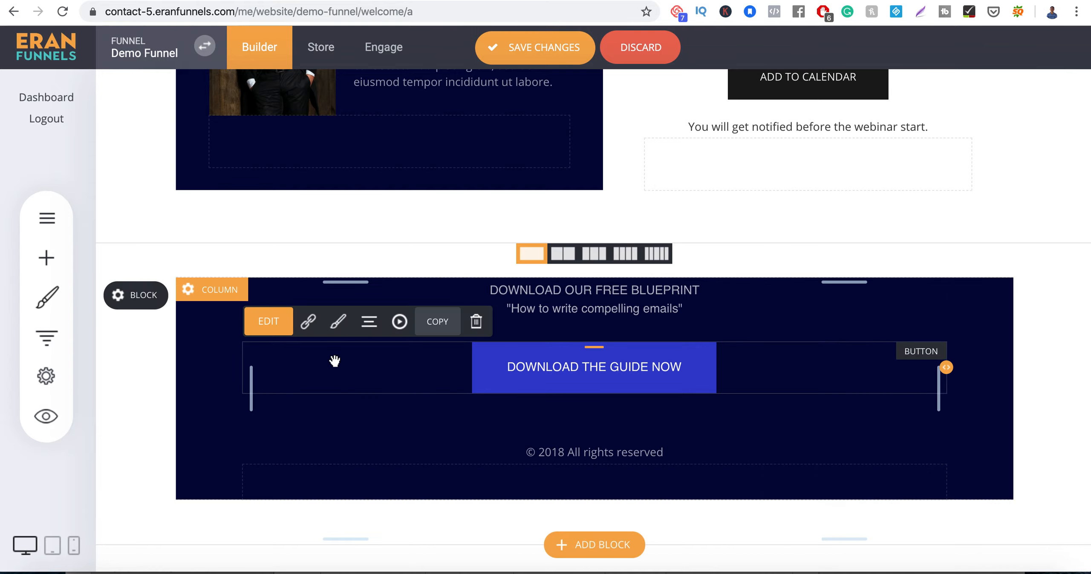
pyautogui.click(400, 323)
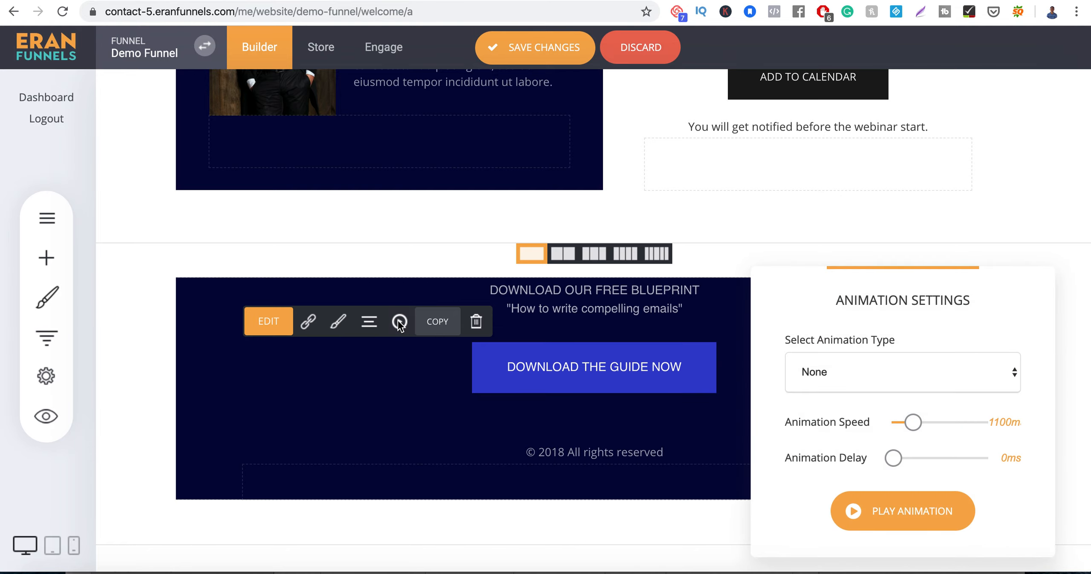
pyautogui.click(825, 377)
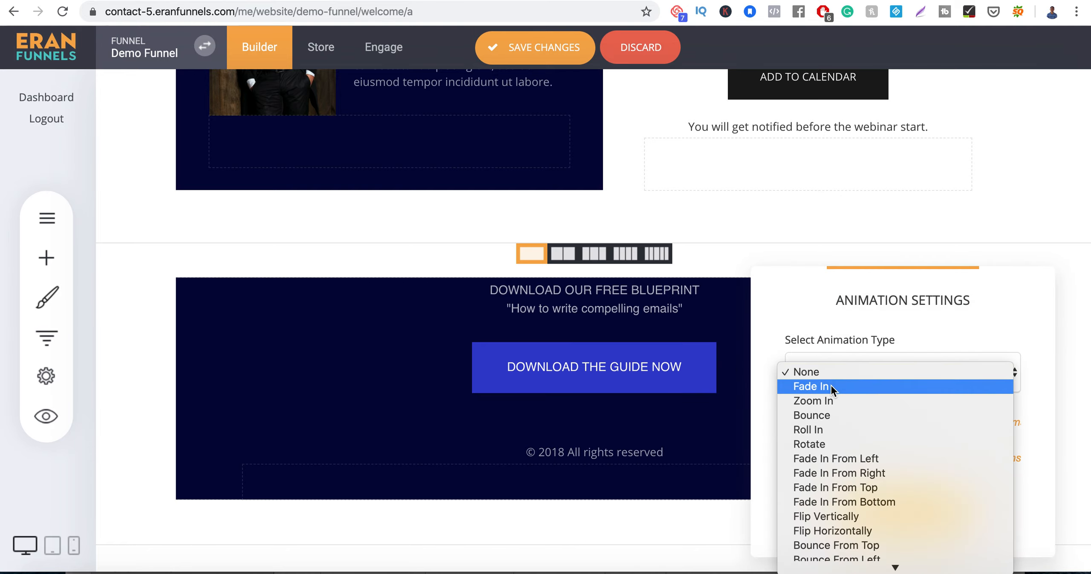
pyautogui.click(830, 386)
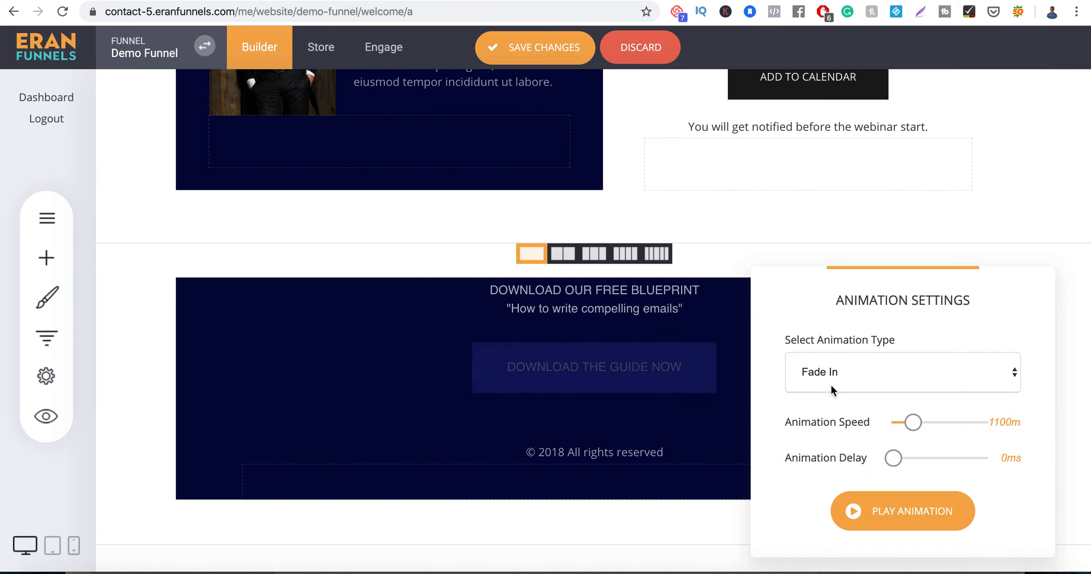
pyautogui.moveTo(912, 426); pyautogui.dragTo(1042, 429)
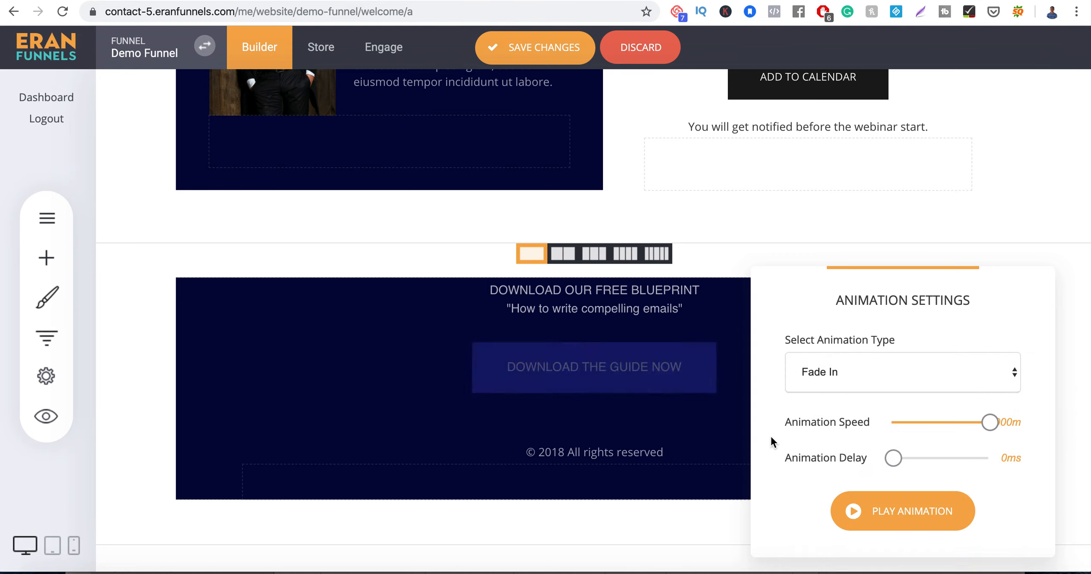
# - Change the DOWNLOAD THE GUIDE NOW button's animation type to Zoom In and close its animation settings
pyautogui.click(878, 374)
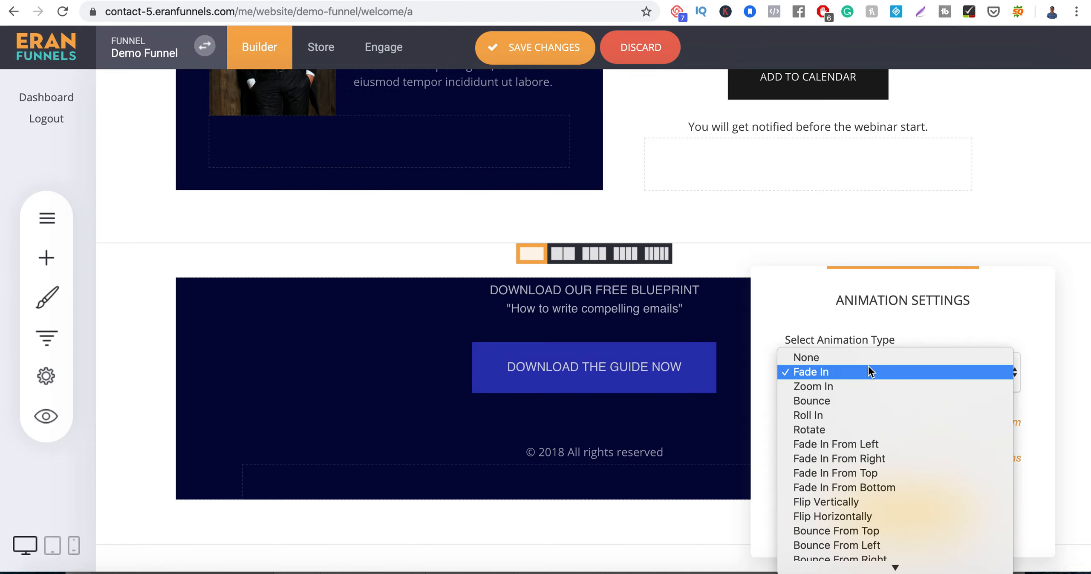
pyautogui.click(859, 387)
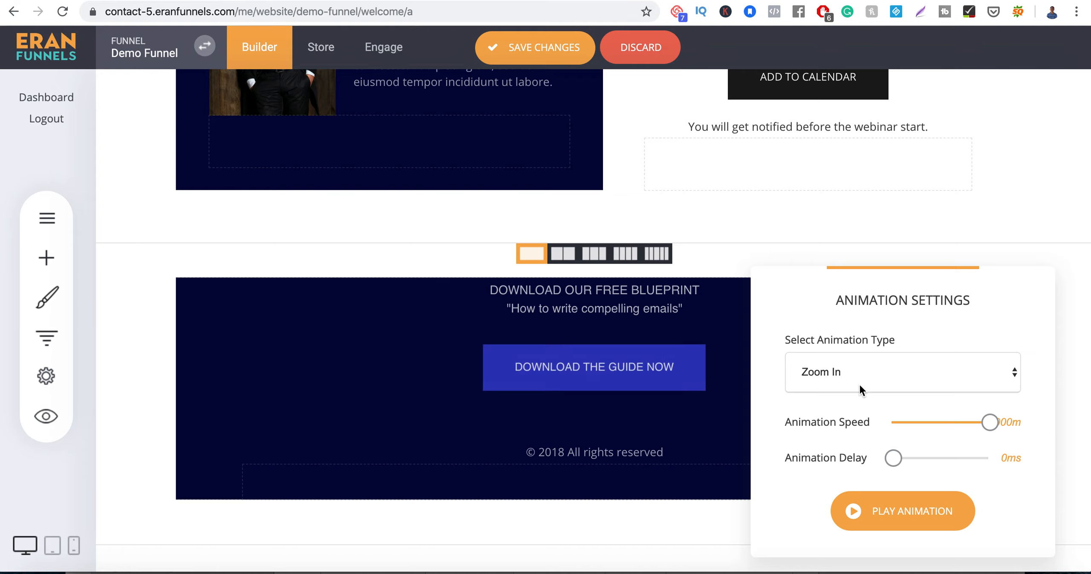
pyautogui.click(669, 190)
# - Give the Congratulations! heading a Bounce animation with the animation speed at its maximum
pyautogui.scroll(15, 645, 178)
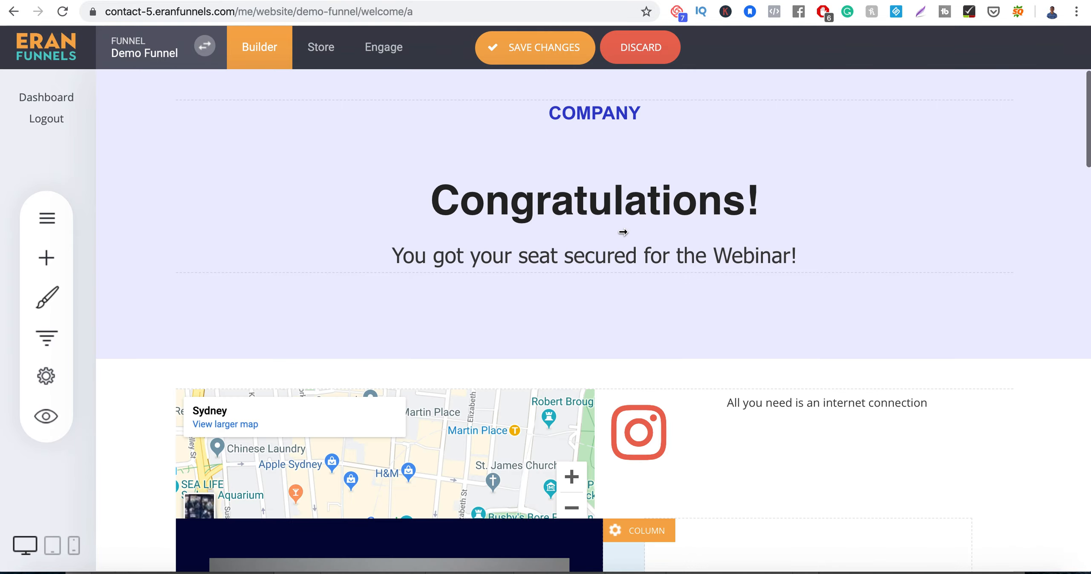
pyautogui.click(603, 210)
pyautogui.click(602, 210)
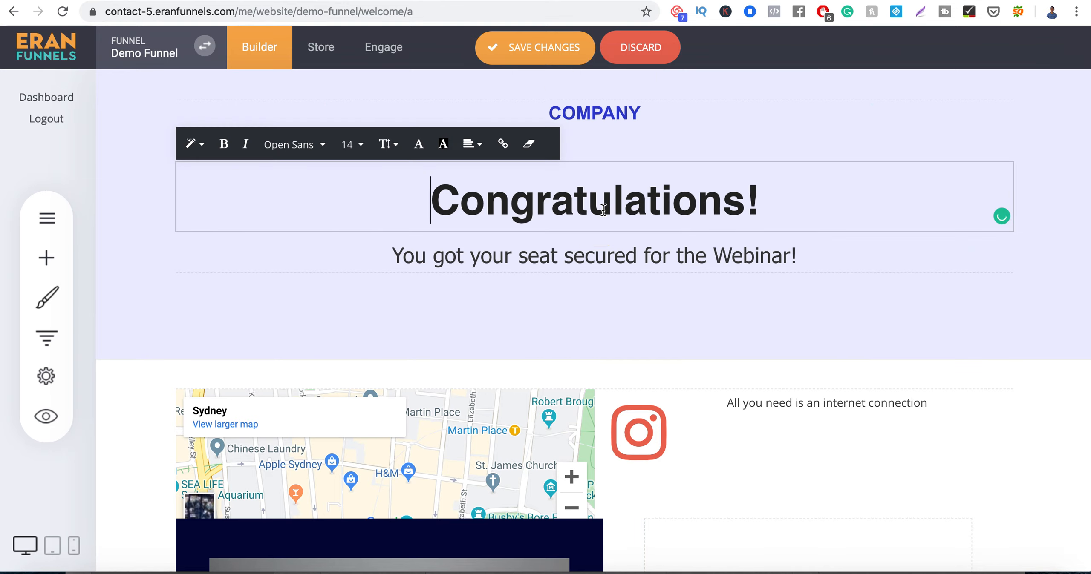
pyautogui.click(365, 204)
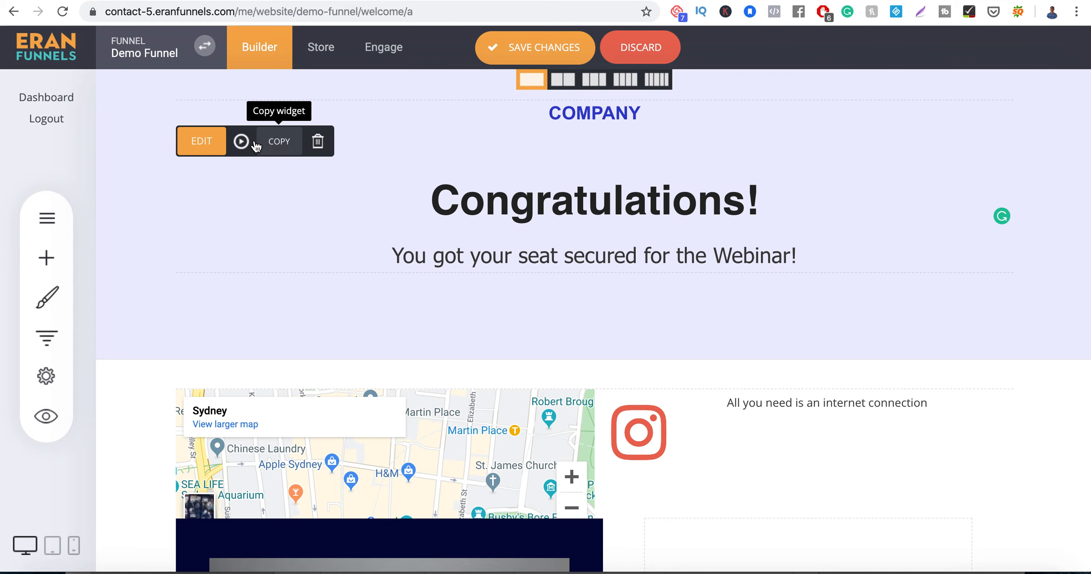
pyautogui.click(241, 142)
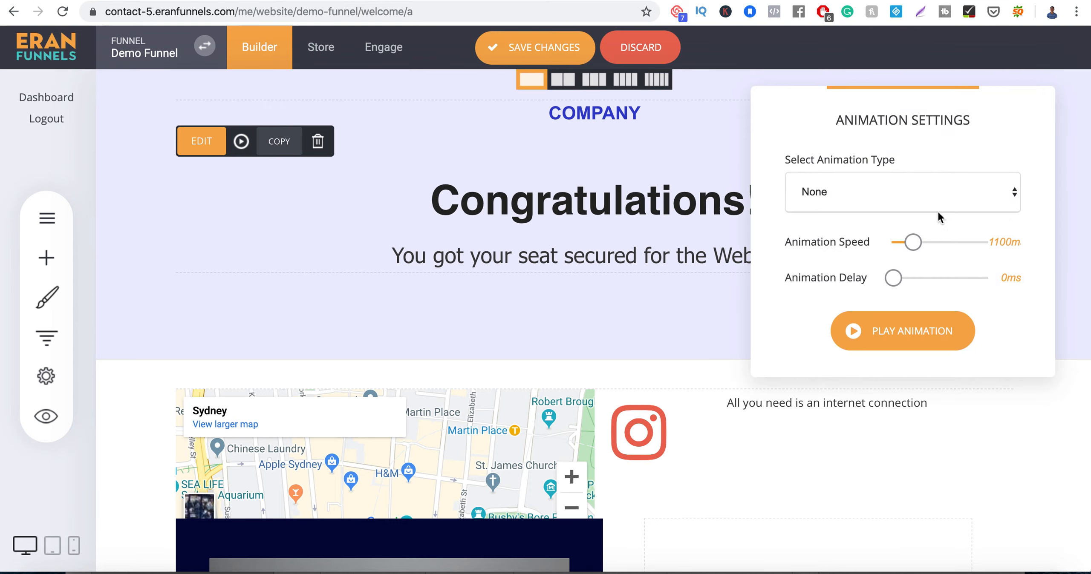
pyautogui.click(901, 201)
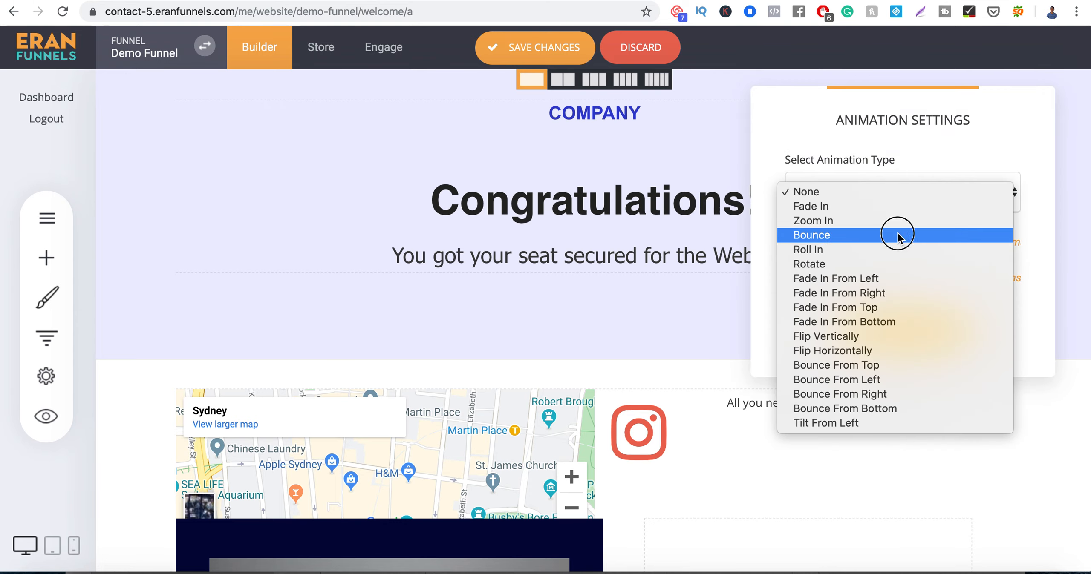
pyautogui.click(900, 235)
pyautogui.moveTo(913, 242); pyautogui.dragTo(990, 241)
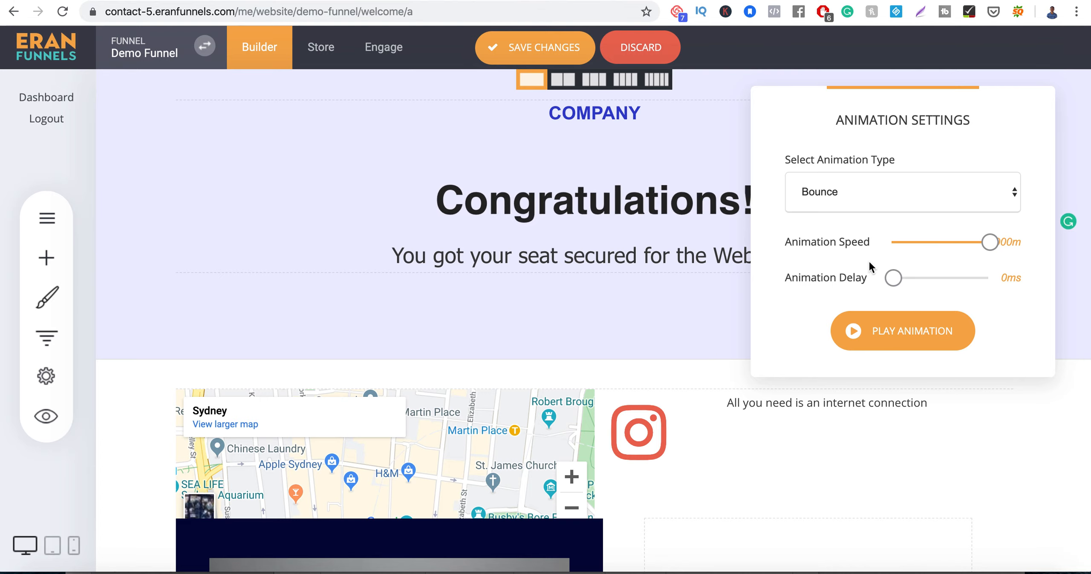
# - Try the Fade In From Top and Tilt From Left animations on the Congratulations! heading
pyautogui.click(863, 188)
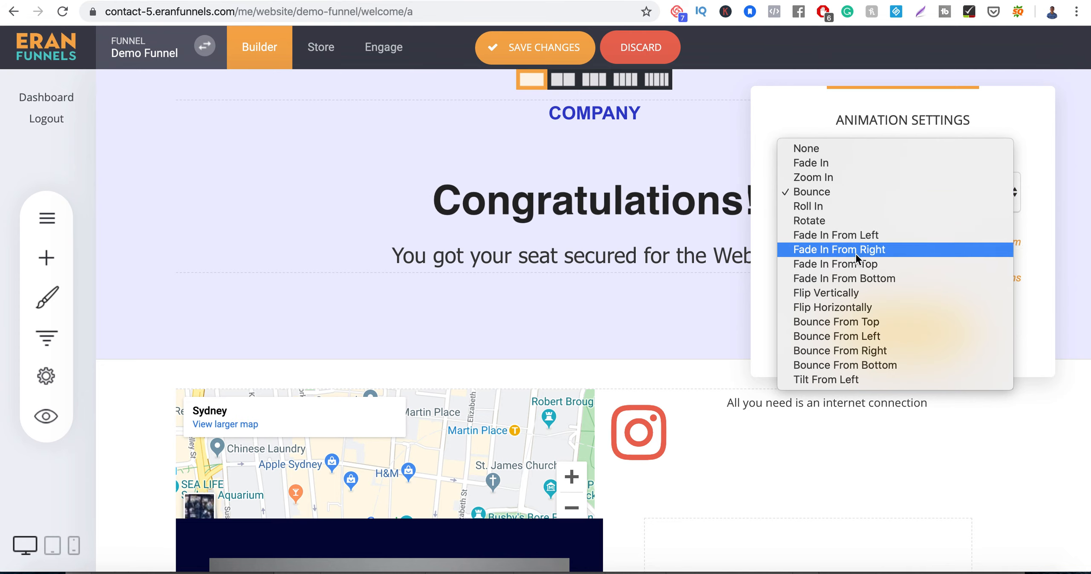
pyautogui.click(855, 257)
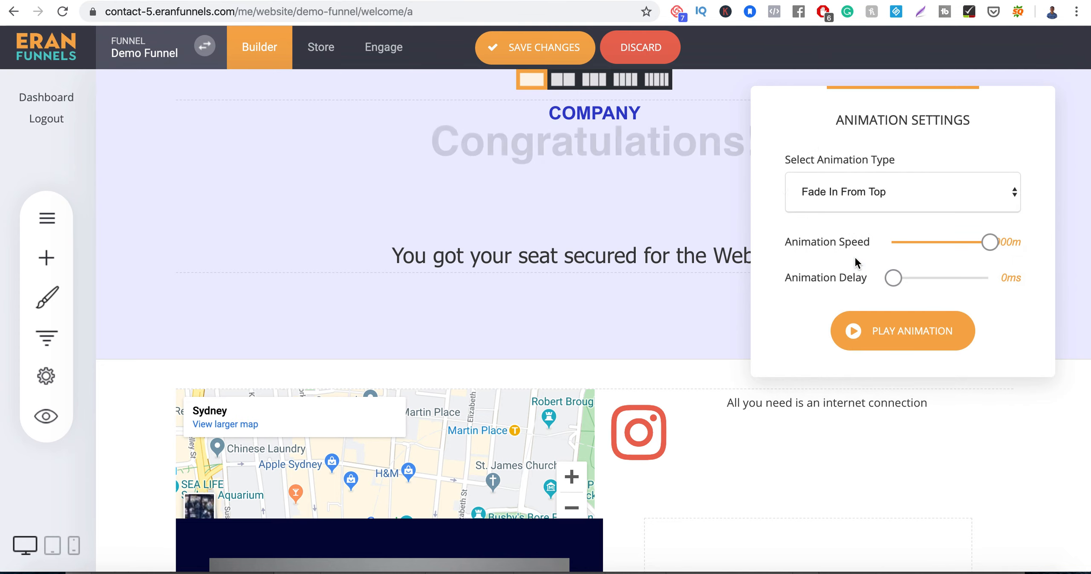
pyautogui.click(856, 188)
pyautogui.click(867, 307)
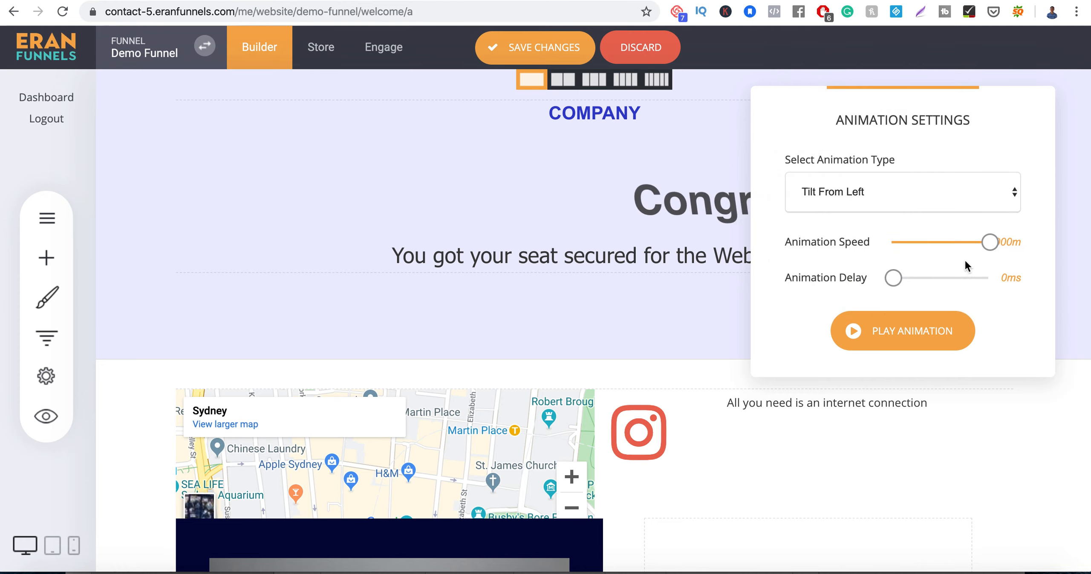
# - Set the heading's animation speed to 1800 ms and play the animation
pyautogui.click(988, 243)
pyautogui.moveTo(987, 243); pyautogui.dragTo(926, 243)
pyautogui.click(884, 331)
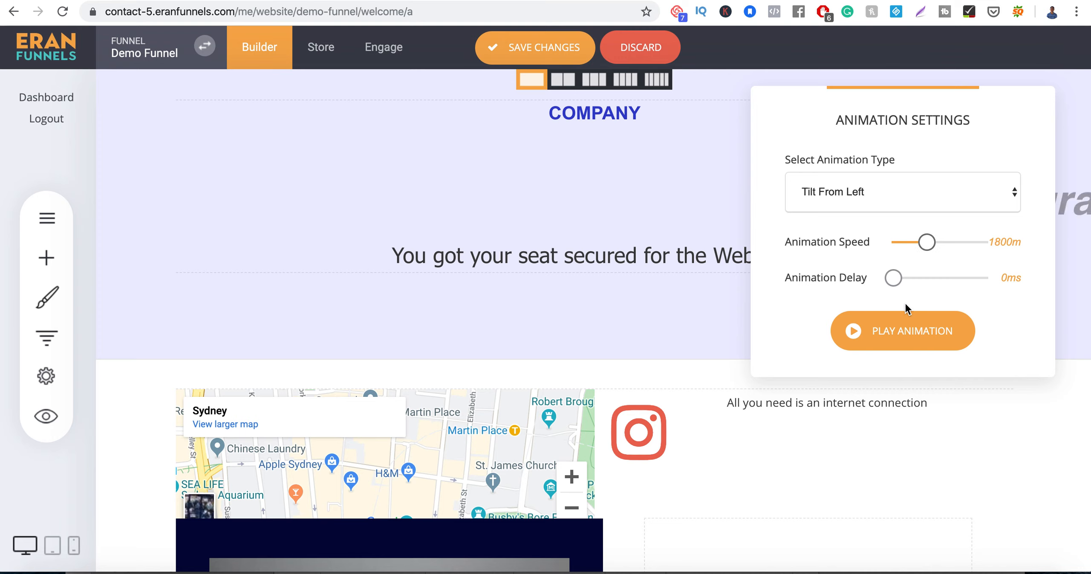
# - Try Flip Vertically on the Congratulations! heading, choose another animation type and close the animation settings
pyautogui.click(887, 188)
pyautogui.click(875, 107)
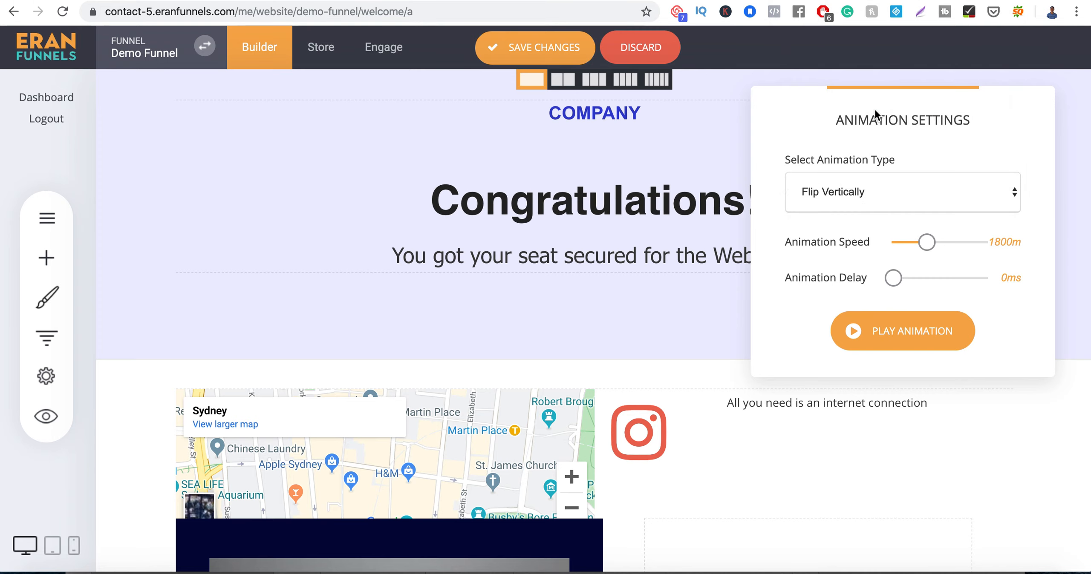
pyautogui.click(846, 197)
pyautogui.click(833, 119)
pyautogui.click(252, 290)
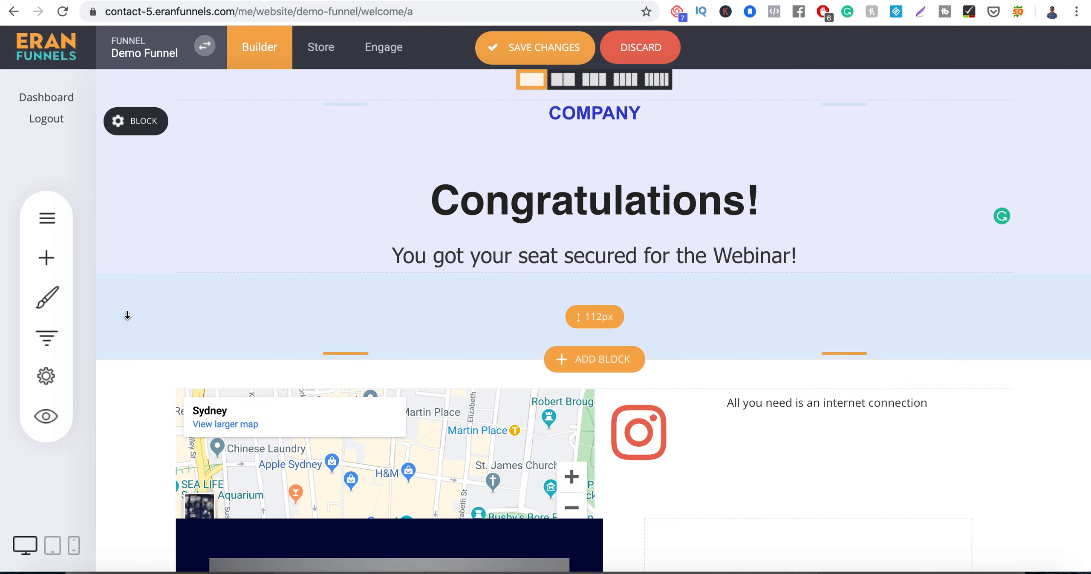
# - Look over the global styling options, the global text styles and the list of available widgets
pyautogui.click(49, 294)
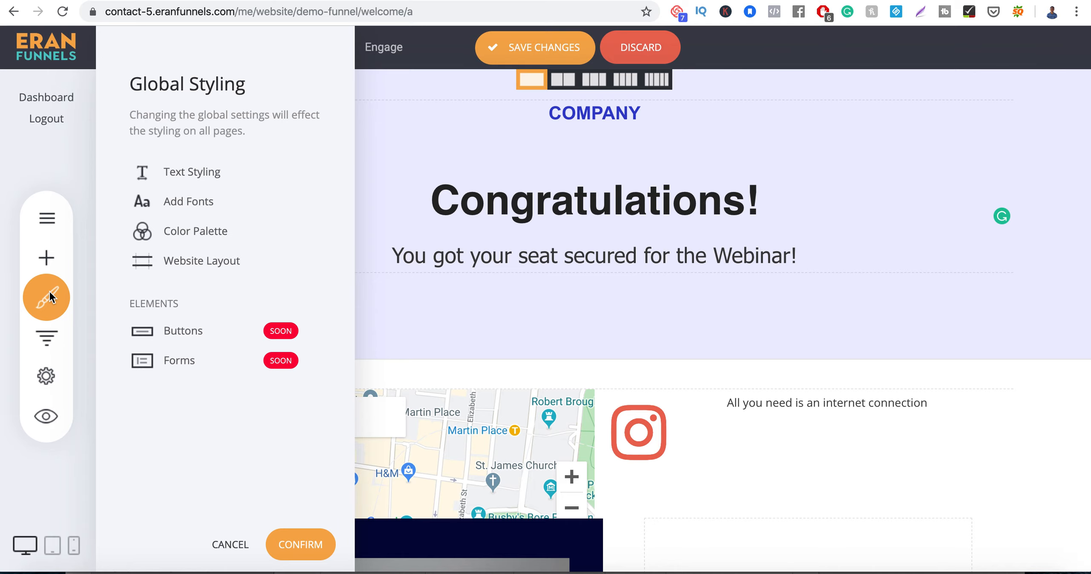
pyautogui.click(218, 179)
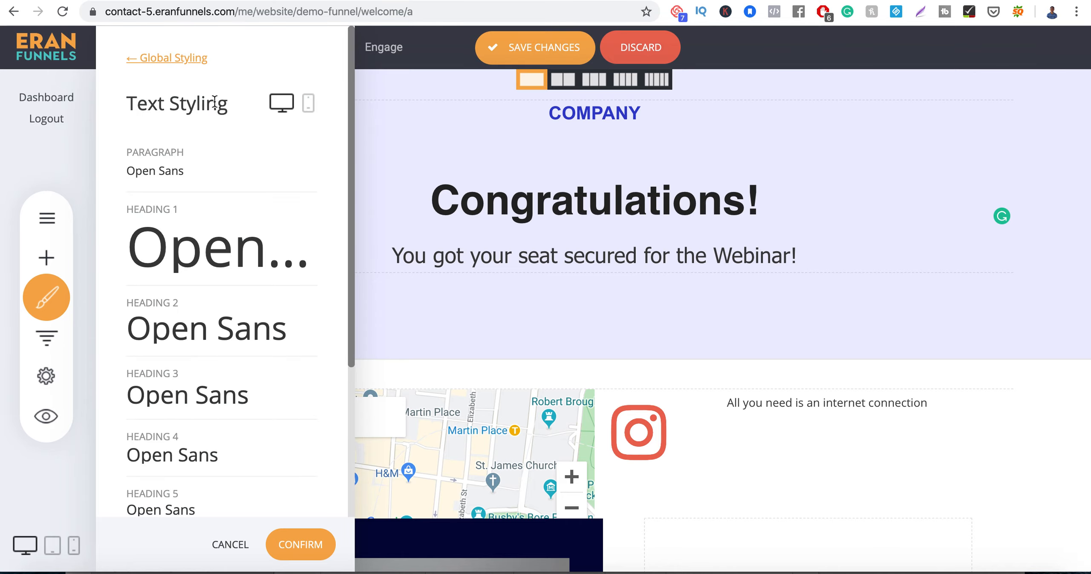
pyautogui.moveTo(157, 158)
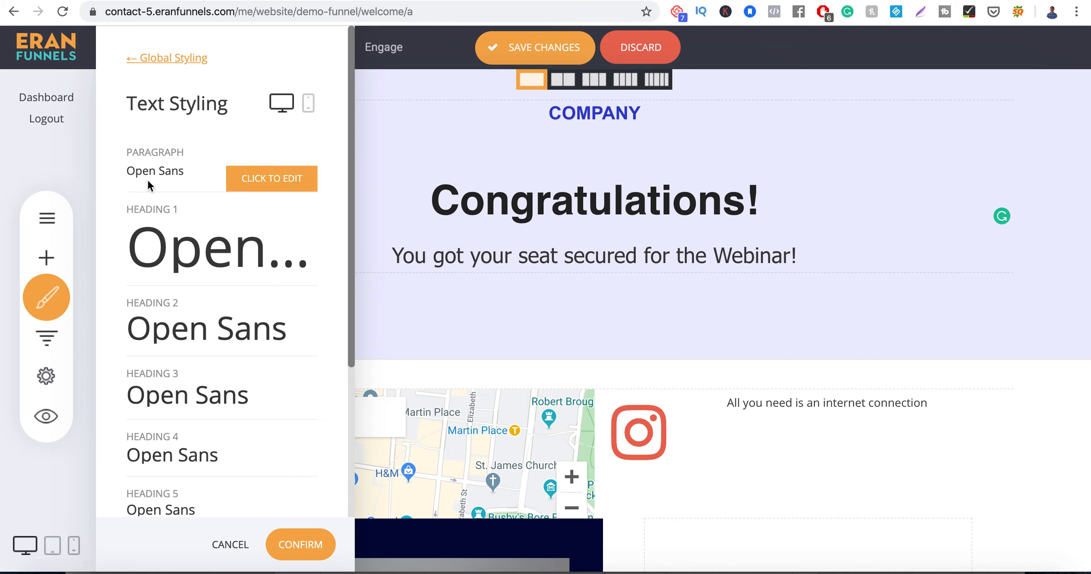
pyautogui.click(49, 258)
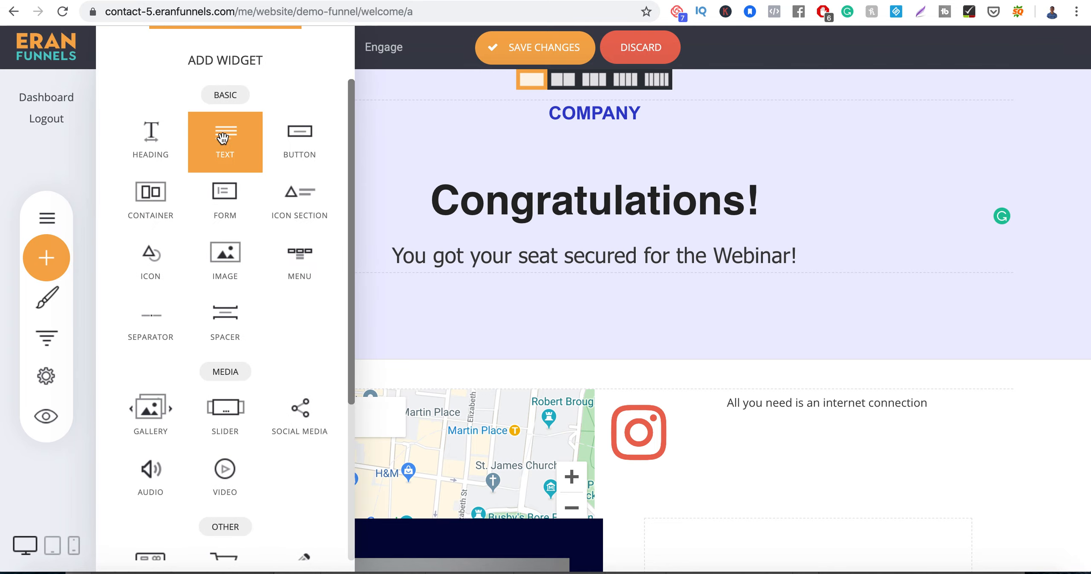
# - Set the global Paragraph text style's font to Lucida Grande
pyautogui.click(46, 295)
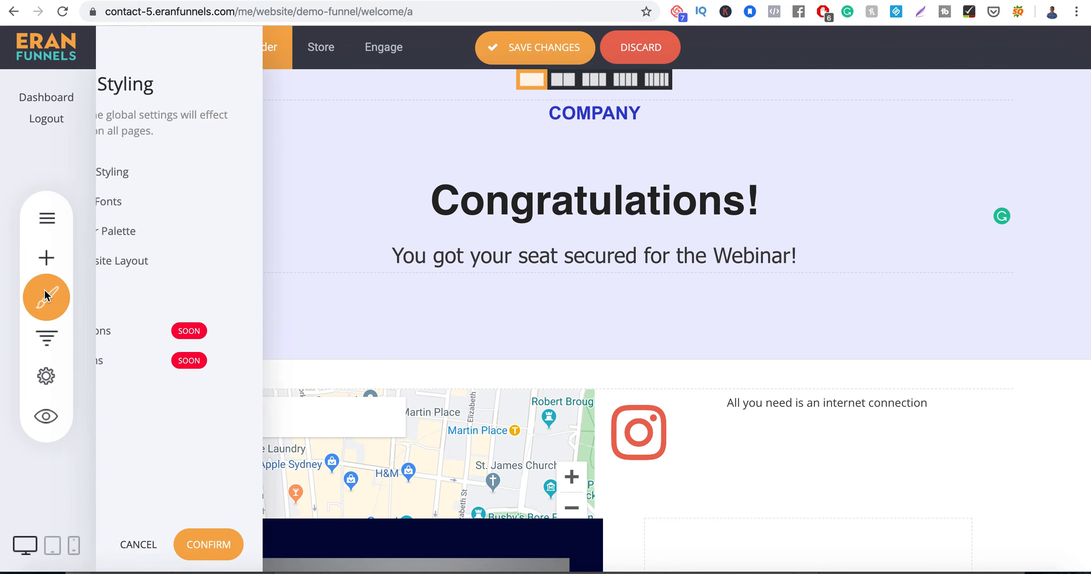
pyautogui.click(214, 181)
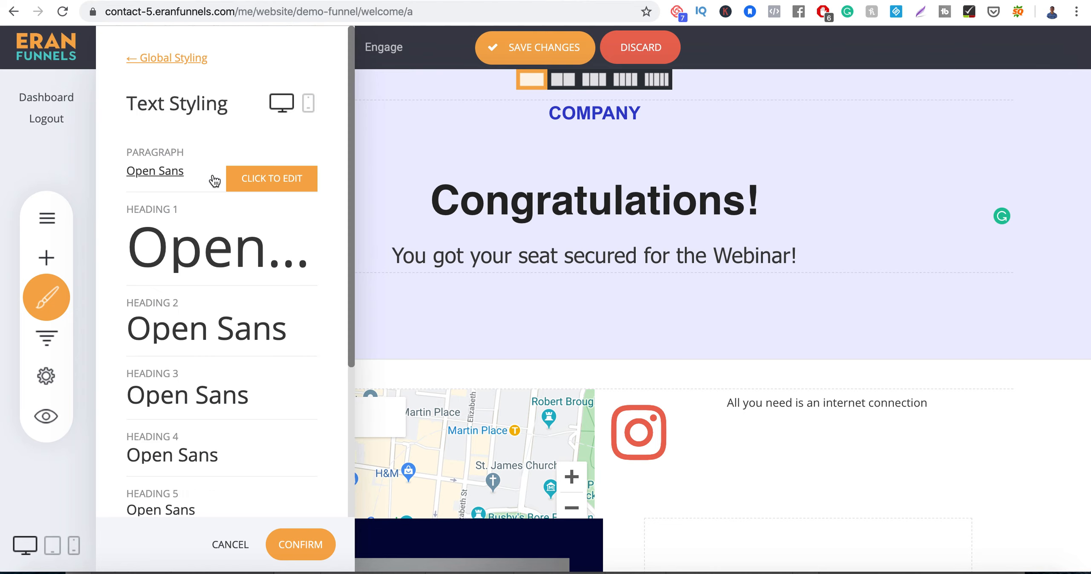
pyautogui.click(209, 184)
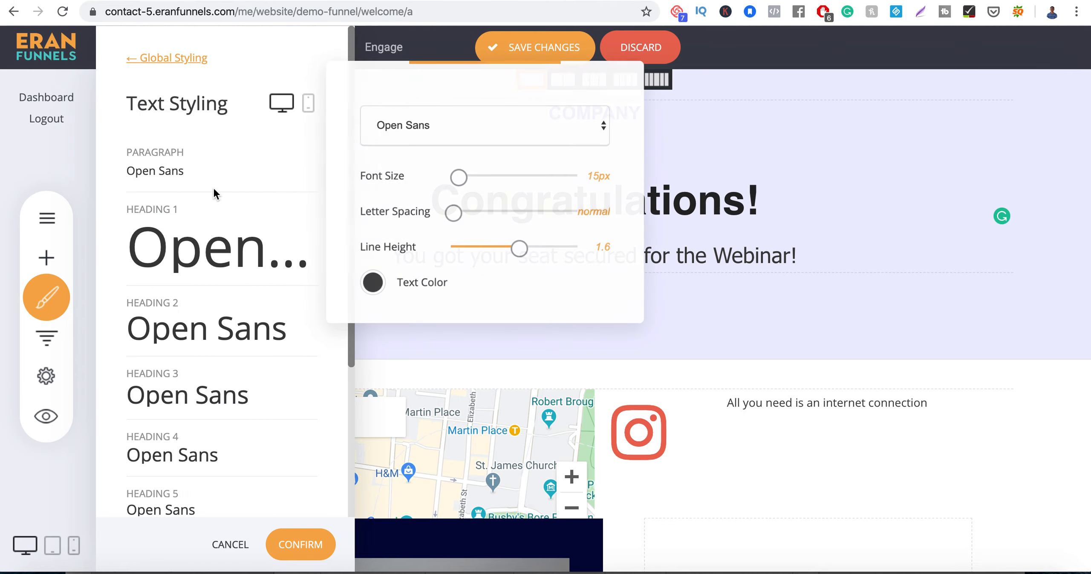
pyautogui.click(427, 126)
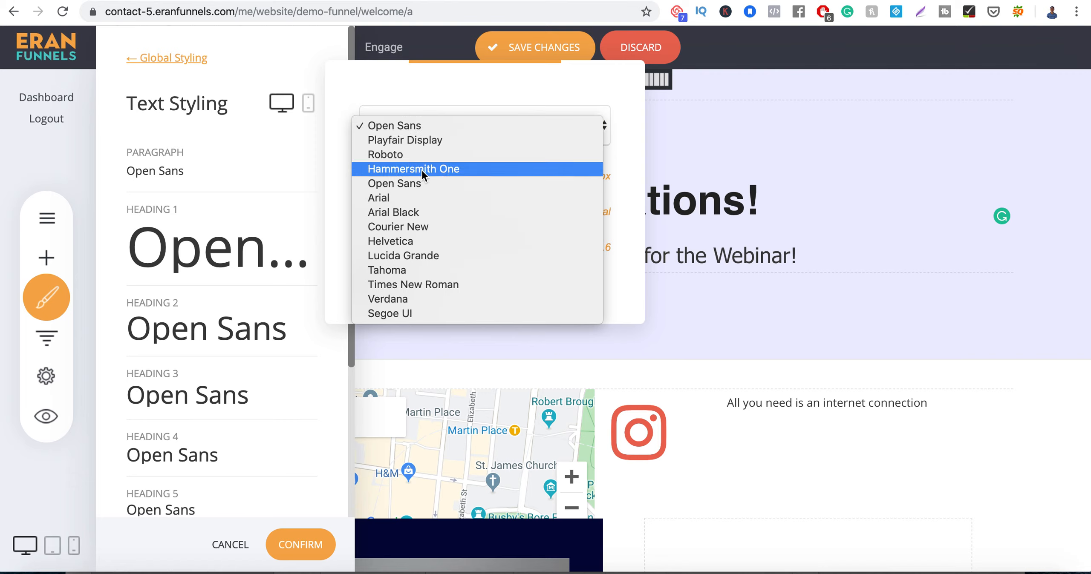
pyautogui.click(421, 255)
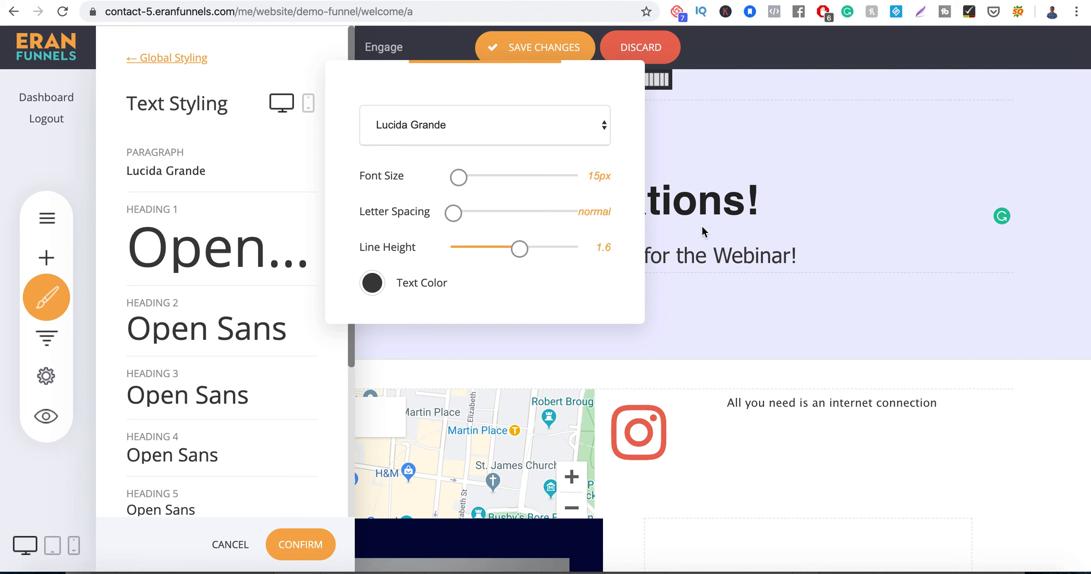
pyautogui.click(722, 216)
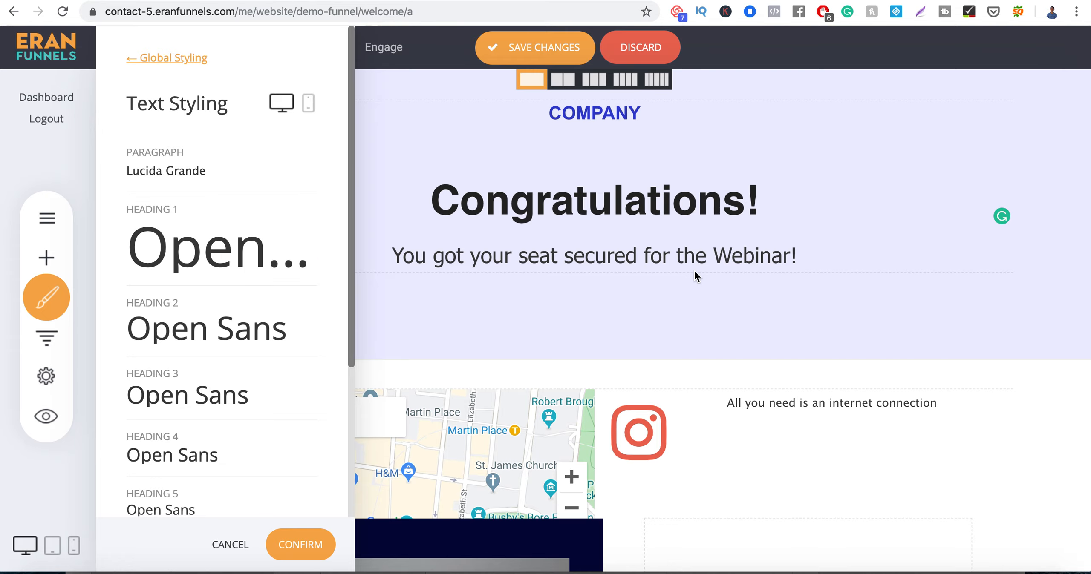
# - Leave the global text styling and save the changes to the global styles
pyautogui.click(773, 479)
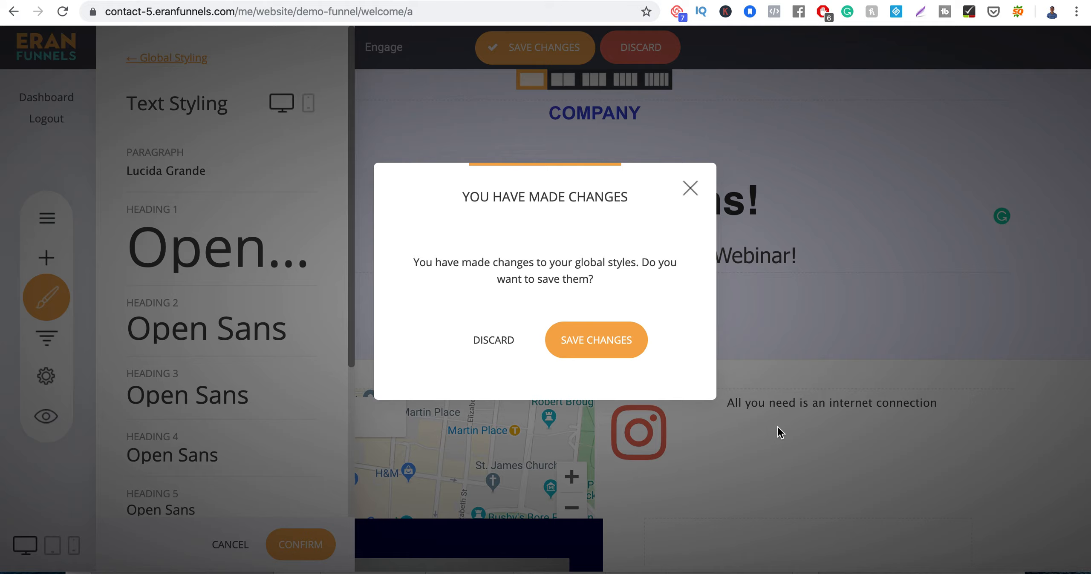
pyautogui.click(691, 199)
pyautogui.click(826, 404)
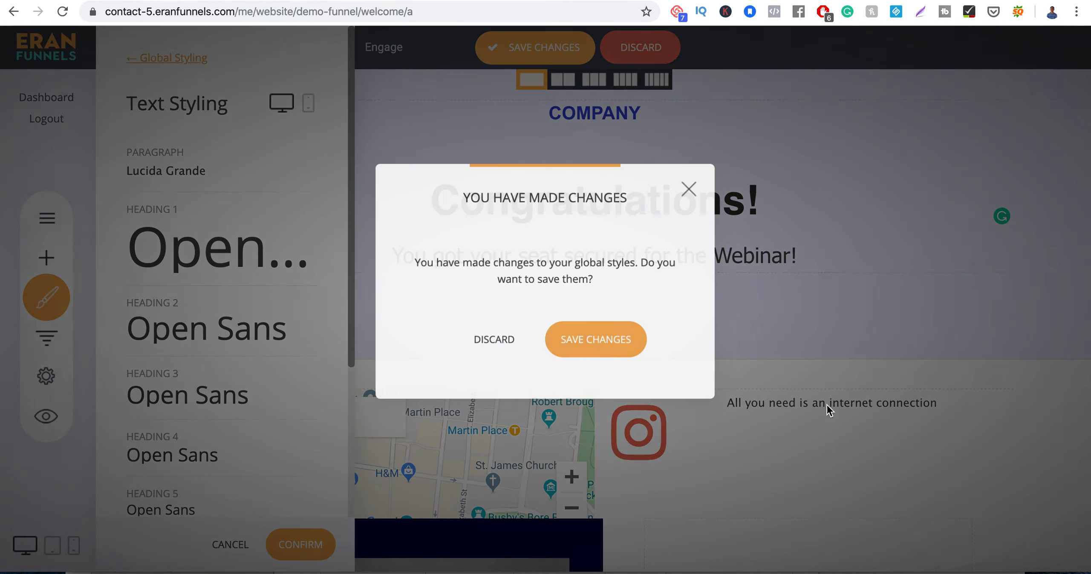
pyautogui.click(691, 184)
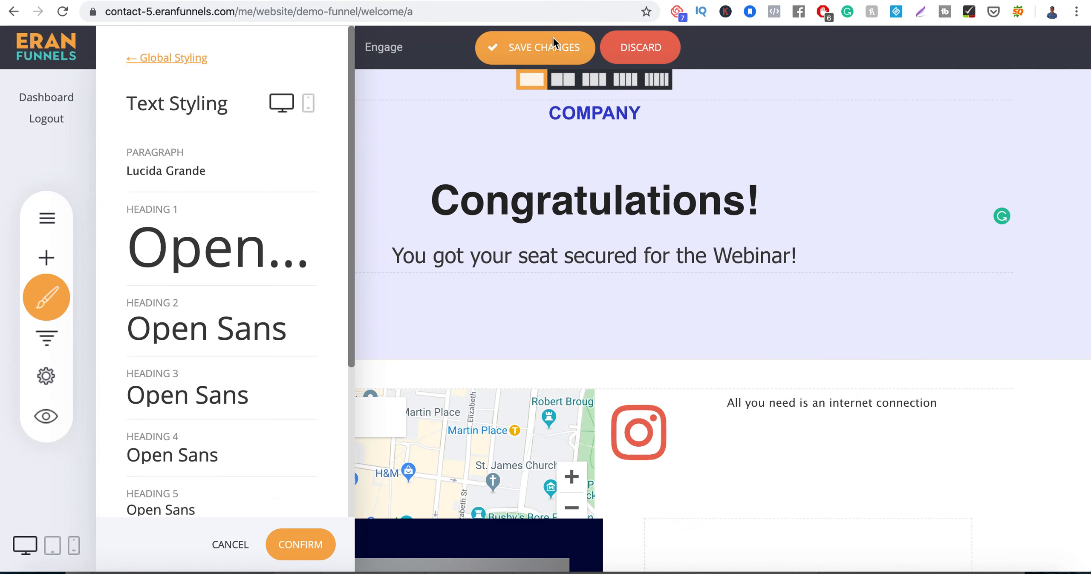
pyautogui.click(552, 40)
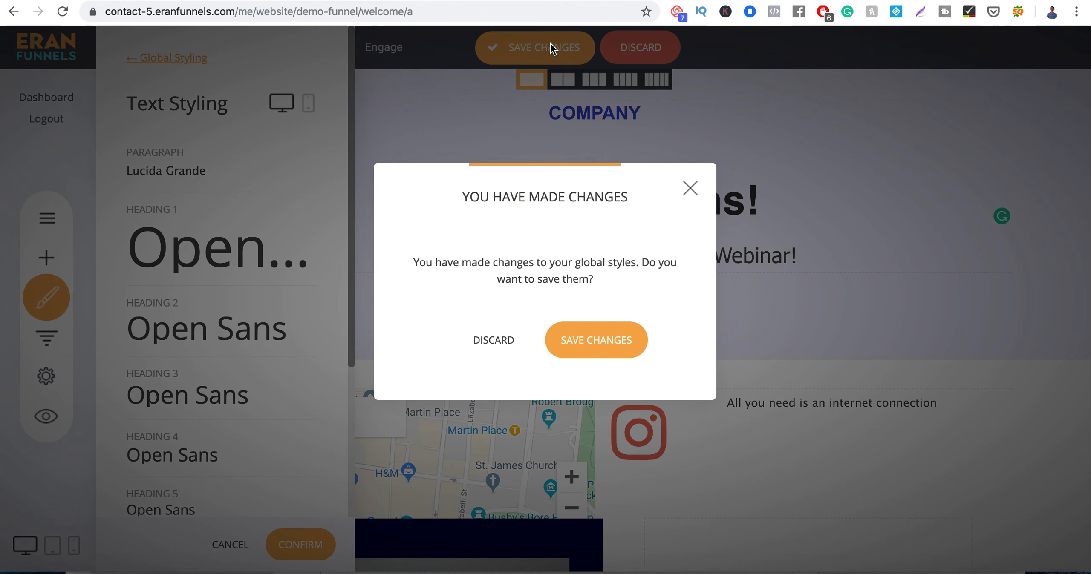
pyautogui.click(601, 341)
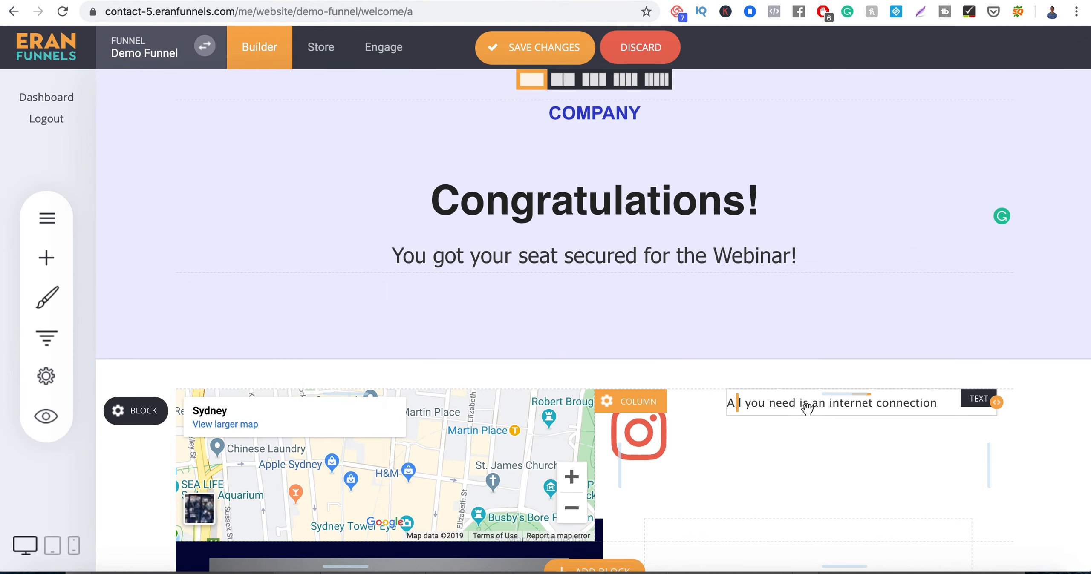
# - Check the font of the "All you need is an internet connection" text and view the block templates at the page's end
pyautogui.click(807, 408)
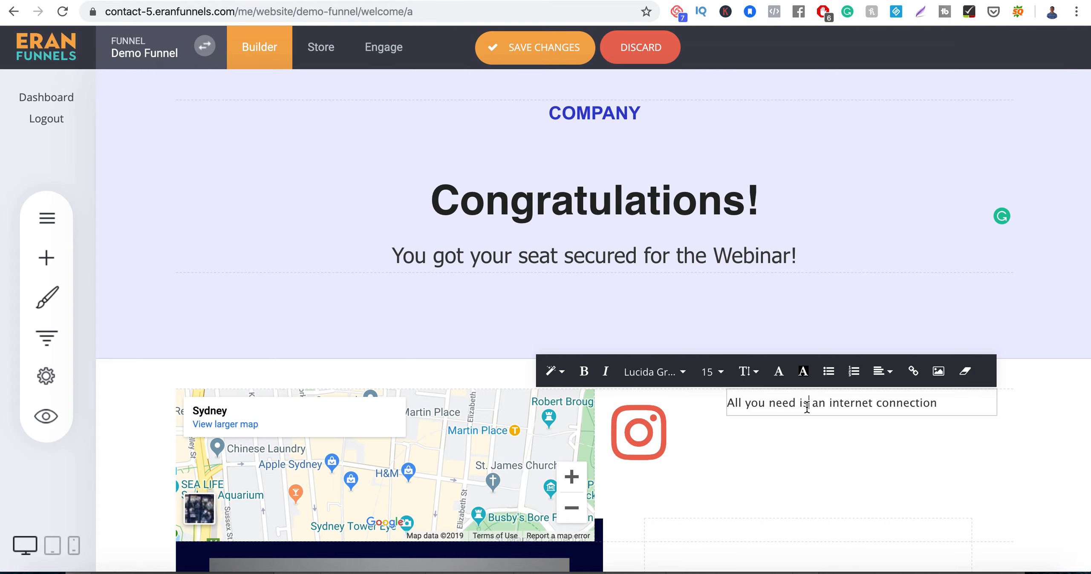
pyautogui.scroll(-20, 765, 450)
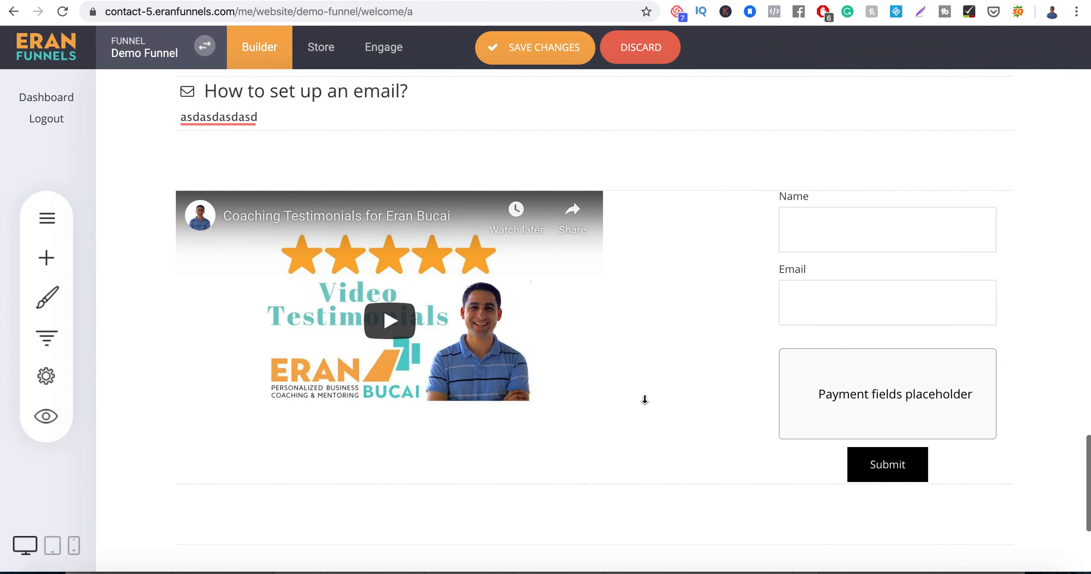
pyautogui.scroll(-5, 644, 399)
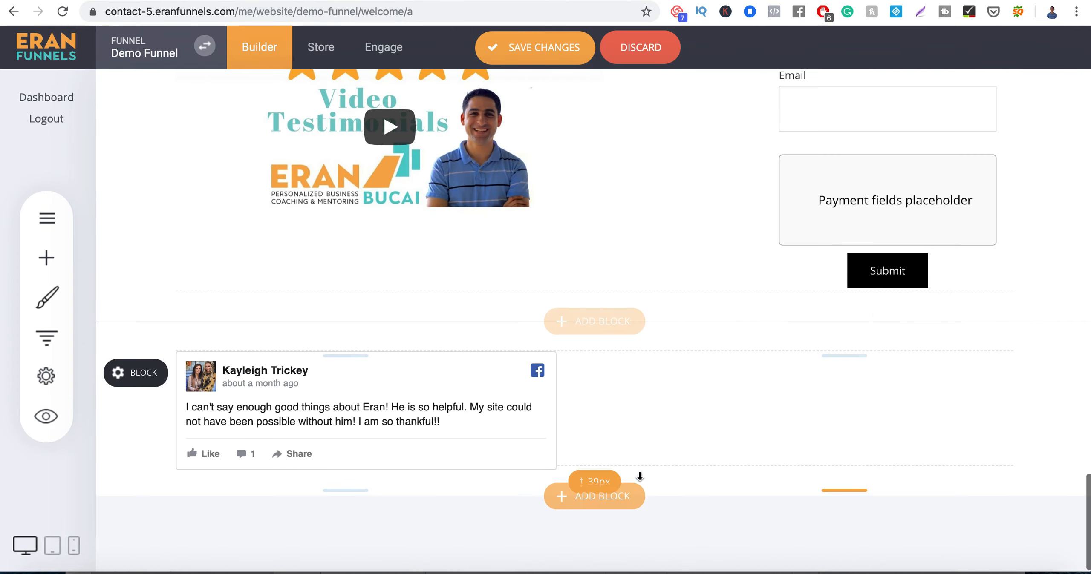
pyautogui.click(570, 502)
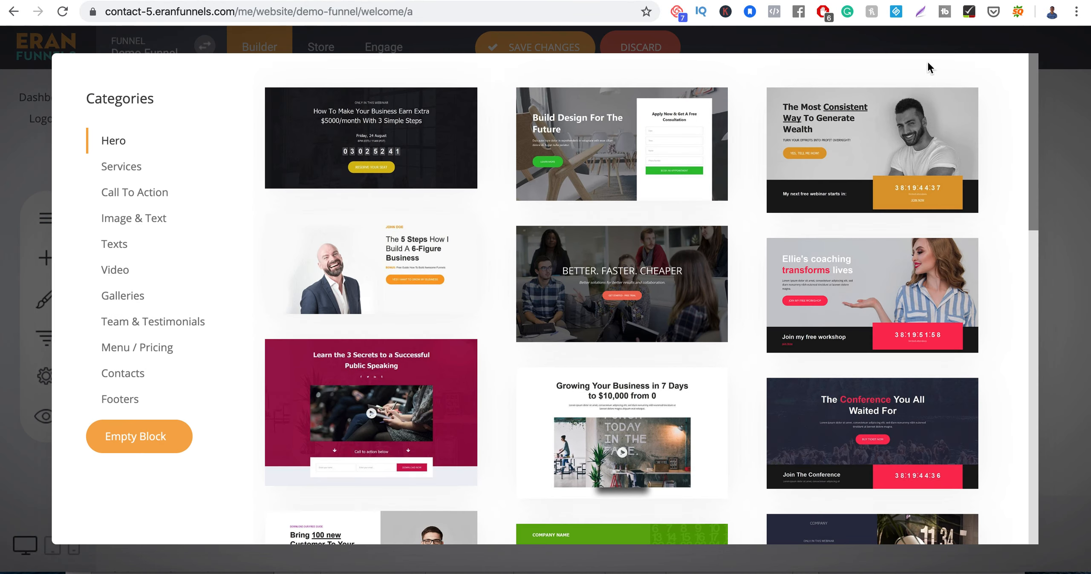
pyautogui.click(1044, 116)
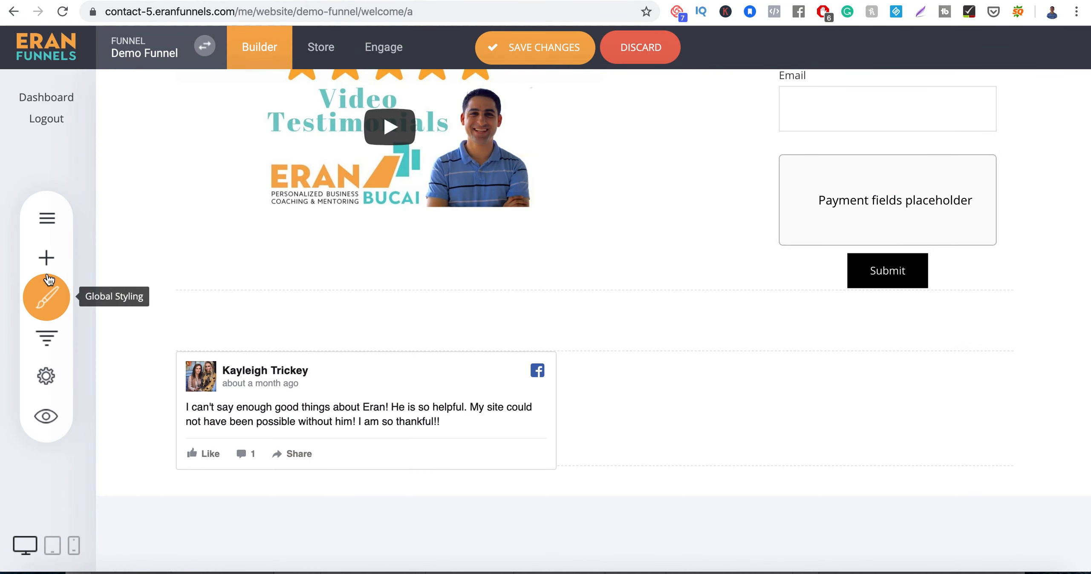
# - Add a text widget beside the embedded Facebook review and open its text for editing
pyautogui.click(63, 258)
pyautogui.moveTo(226, 151); pyautogui.dragTo(684, 407)
pyautogui.click(686, 387)
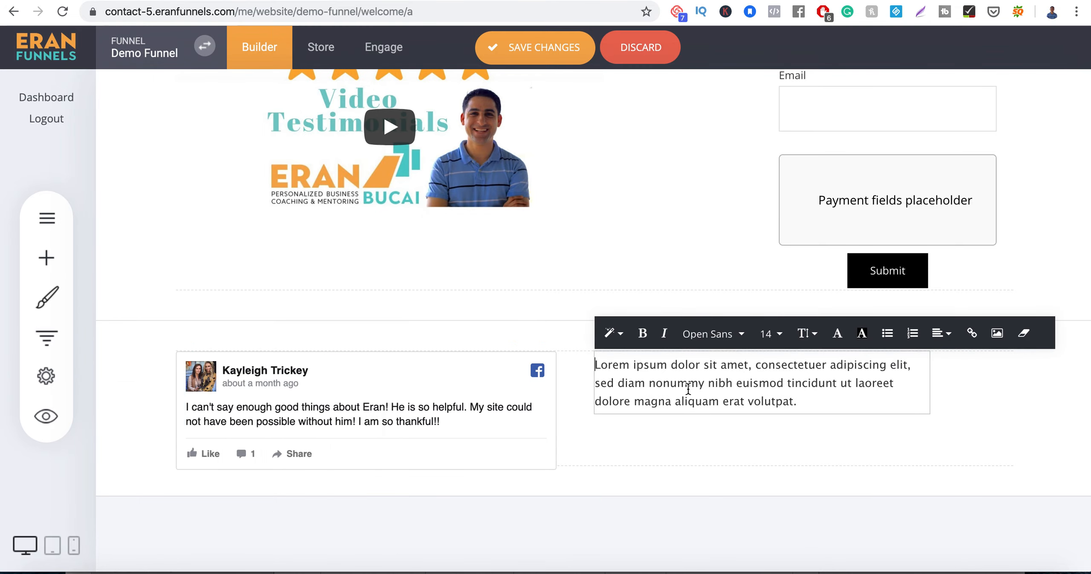
# - Set the global Paragraph text style's font to Times New Roman
pyautogui.doubleClick(688, 384)
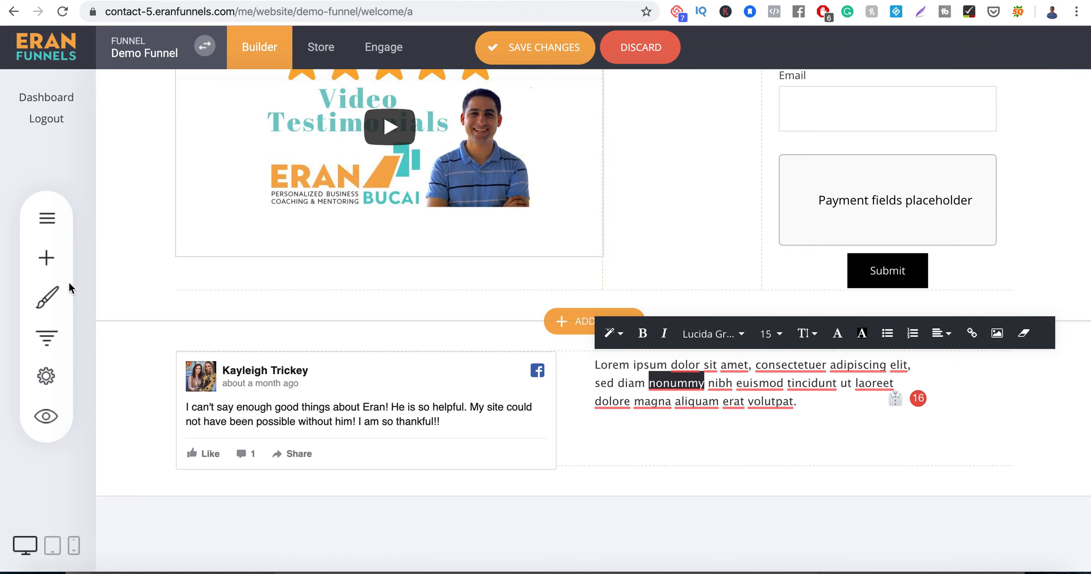
pyautogui.click(56, 285)
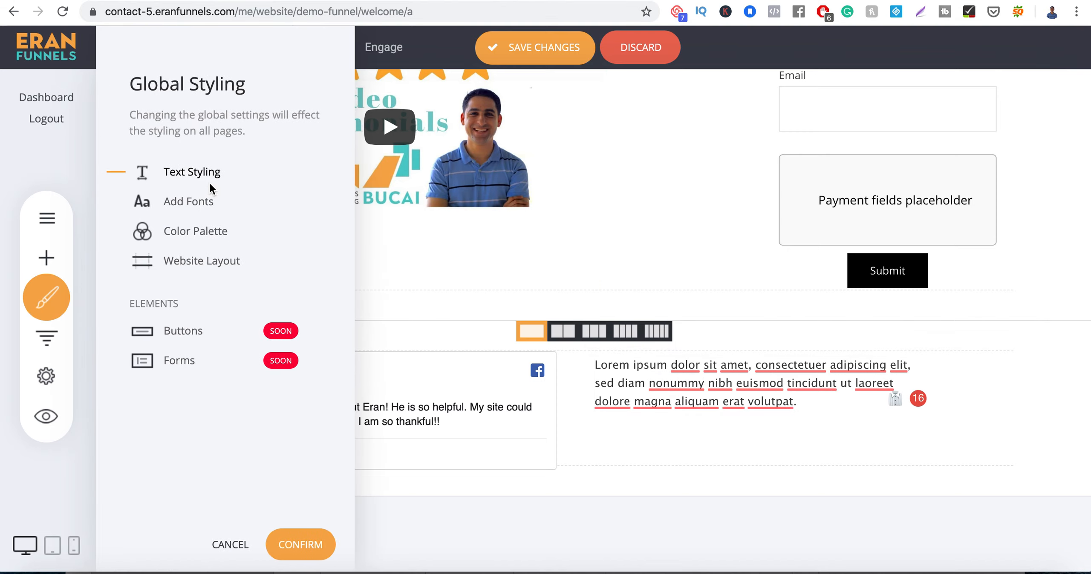
pyautogui.click(210, 182)
pyautogui.click(256, 179)
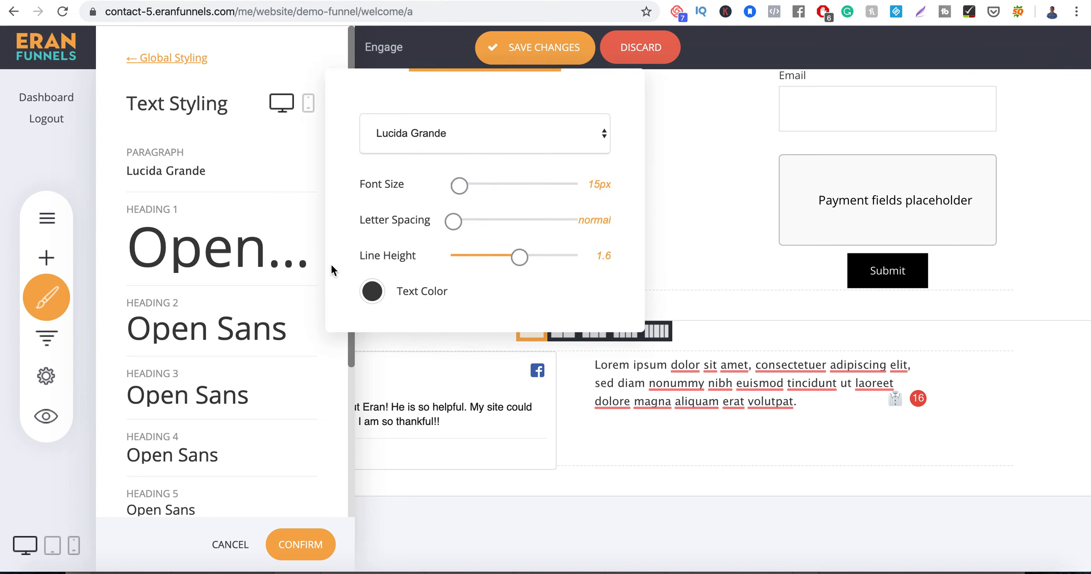
pyautogui.click(428, 142)
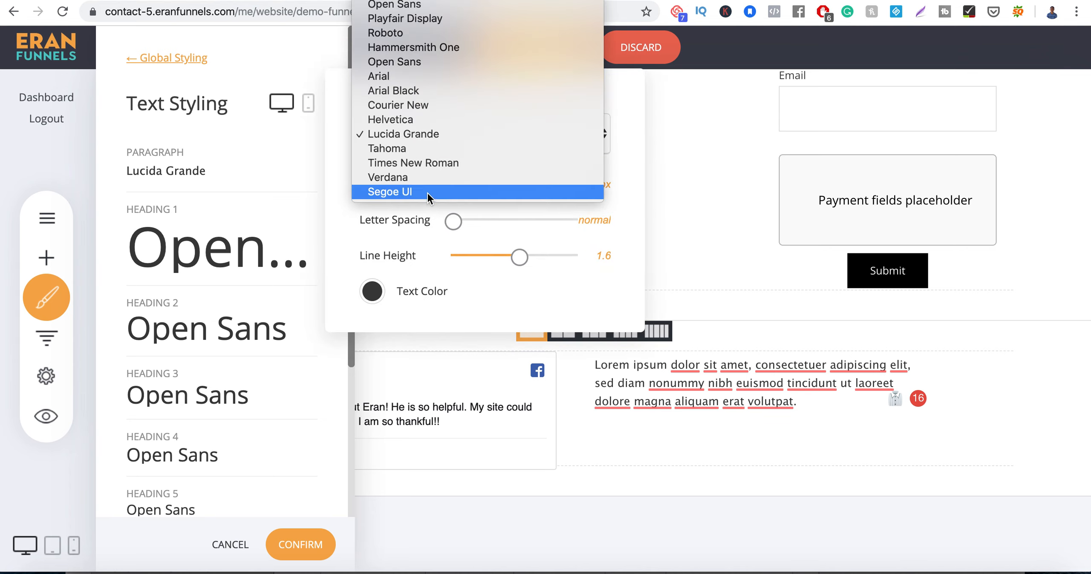
pyautogui.click(425, 168)
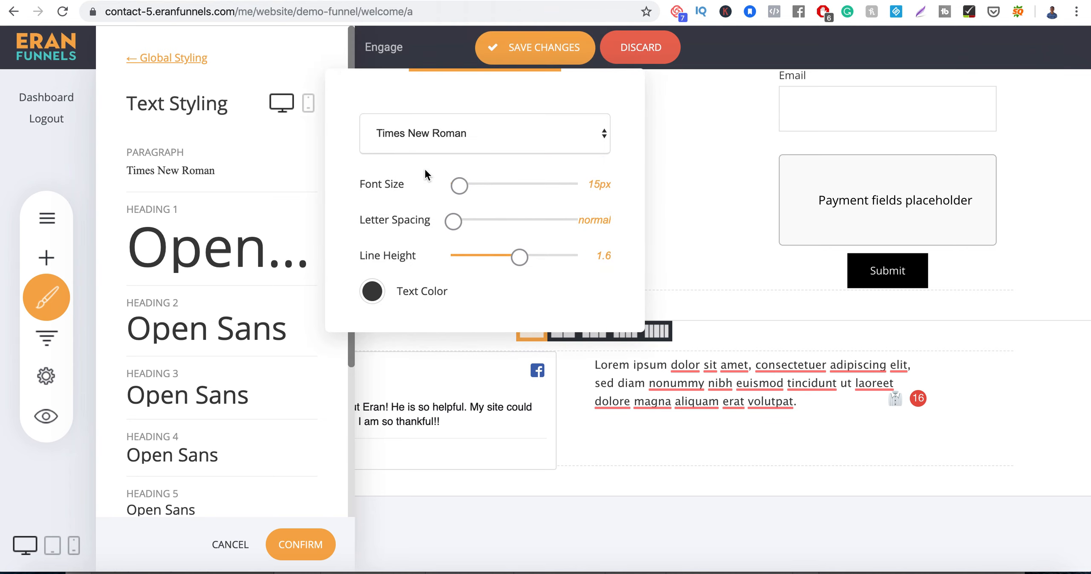
# - Save the changes to the global styles and check the font of the placeholder text beside the Facebook review
pyautogui.click(552, 64)
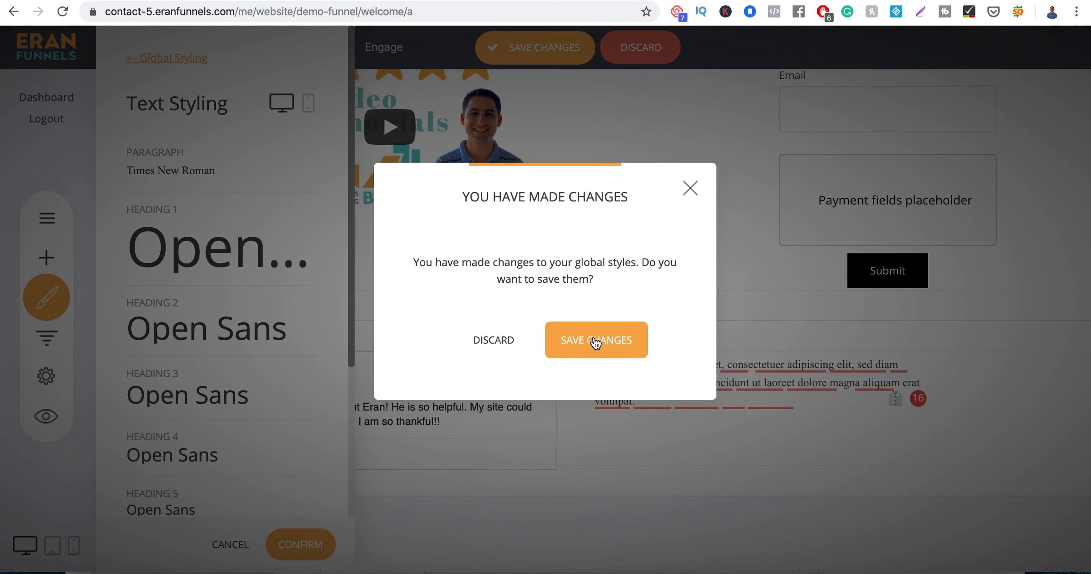
pyautogui.click(596, 341)
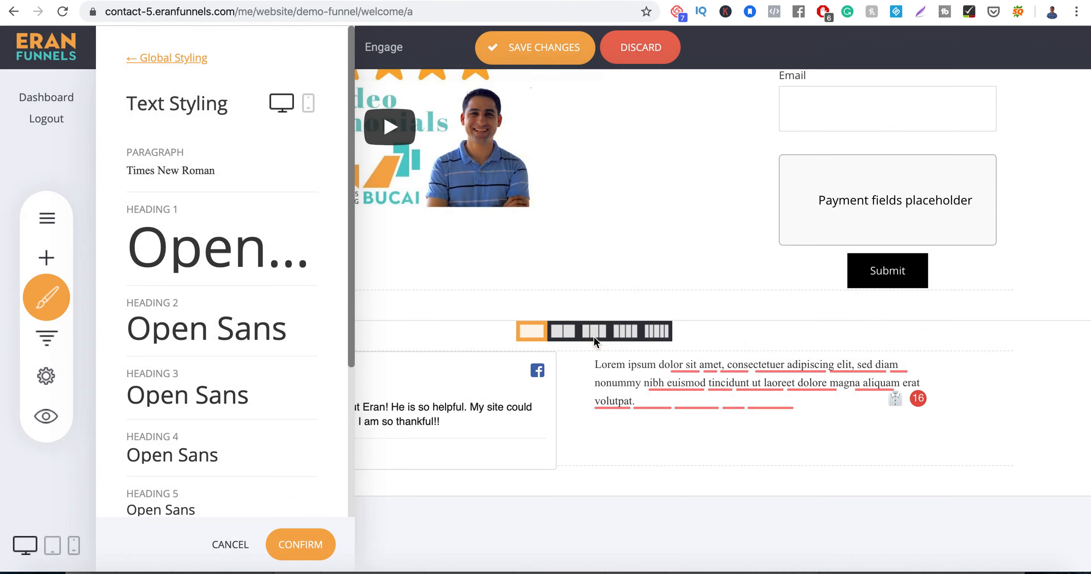
pyautogui.click(696, 387)
pyautogui.click(686, 383)
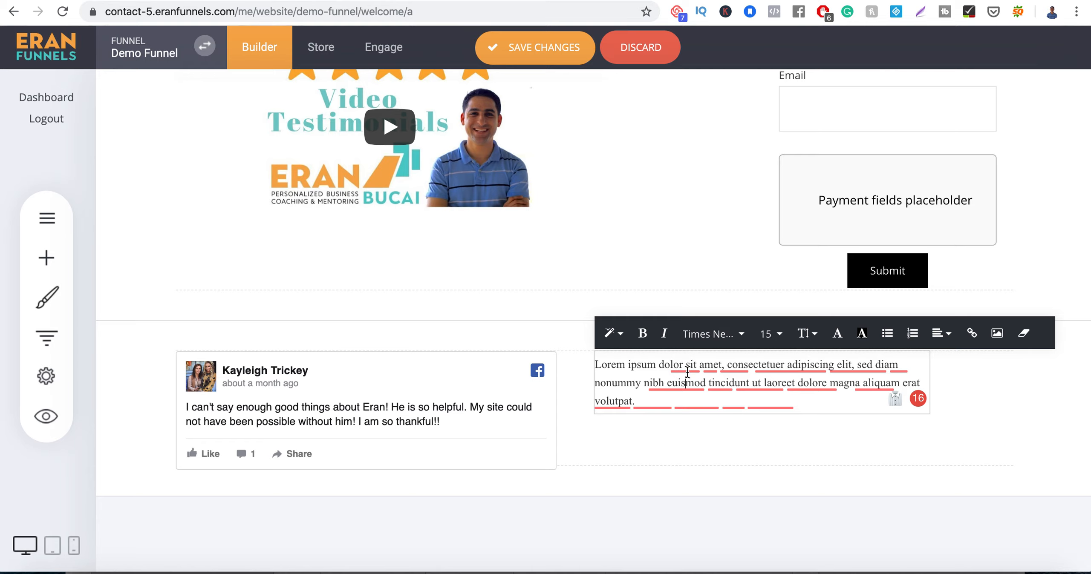
# - Check how the paragraph font applies across the page, including the "You got your seat secured for the Webinar!" line
pyautogui.moveTo(676, 377)
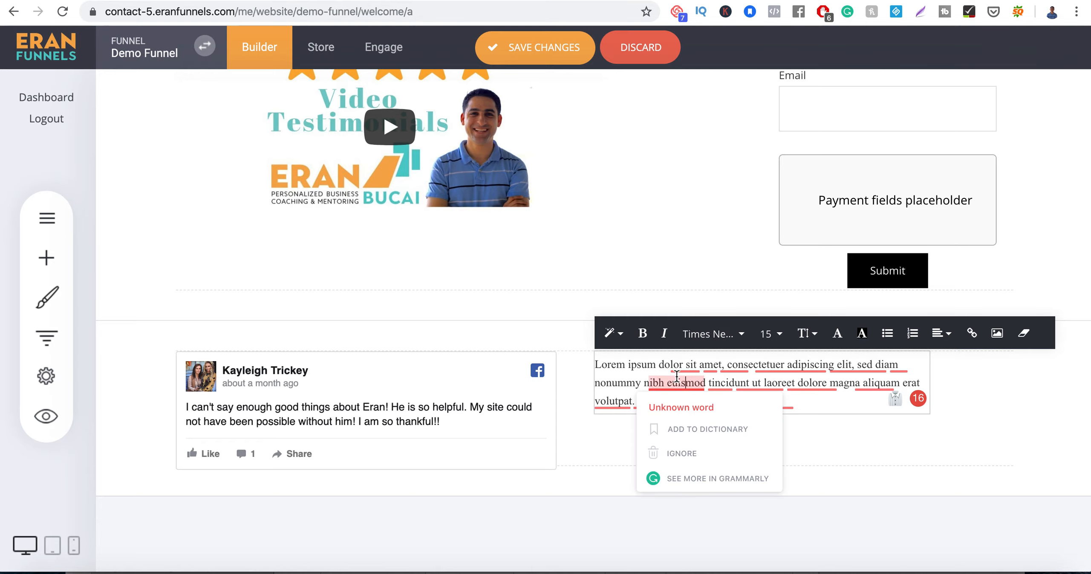
pyautogui.scroll(20, 676, 377)
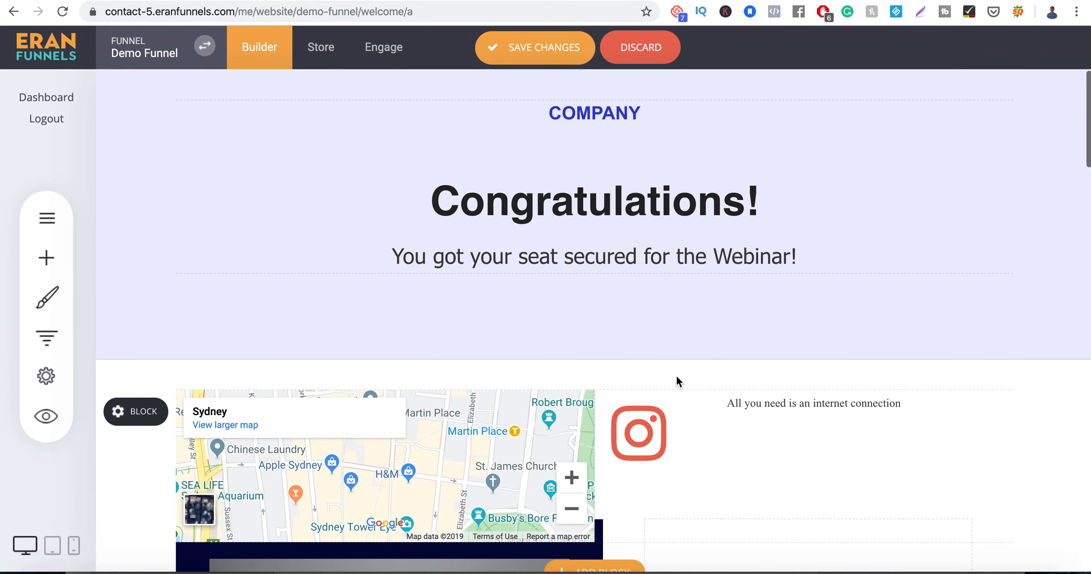
pyautogui.scroll(-20, 675, 375)
pyautogui.scroll(20, 676, 375)
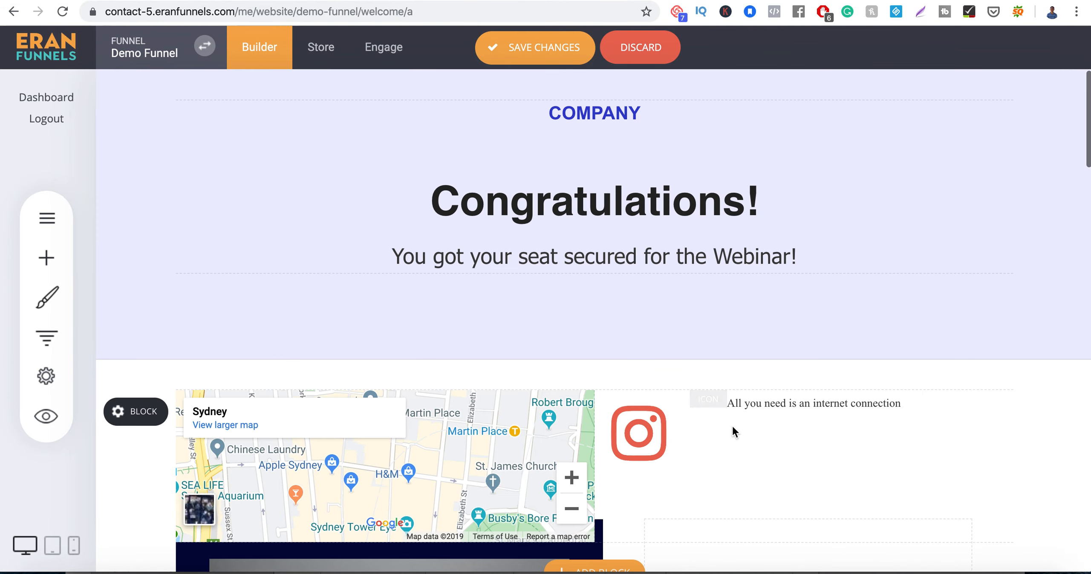
pyautogui.click(553, 260)
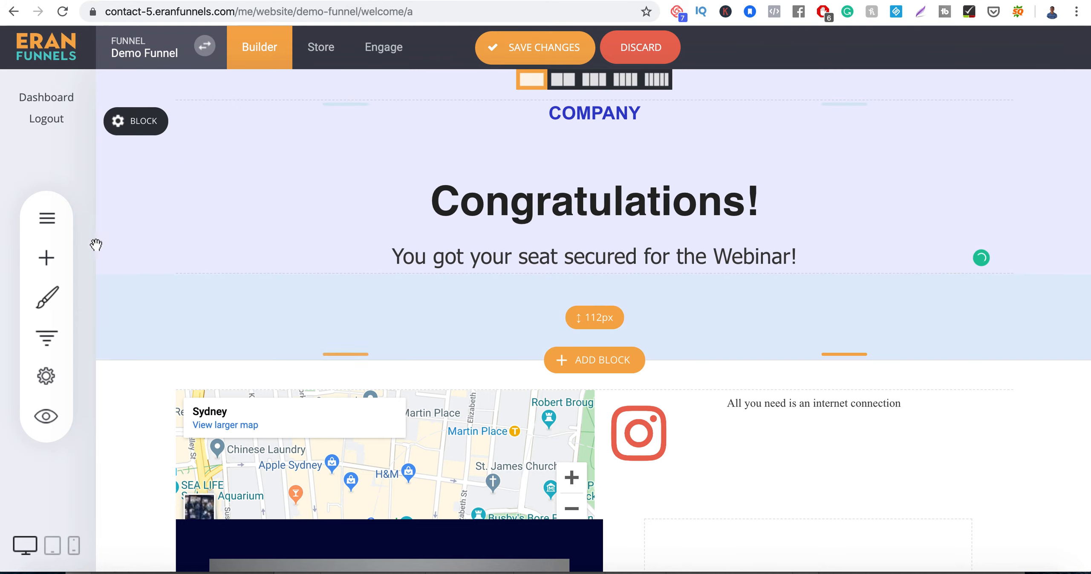
pyautogui.click(47, 258)
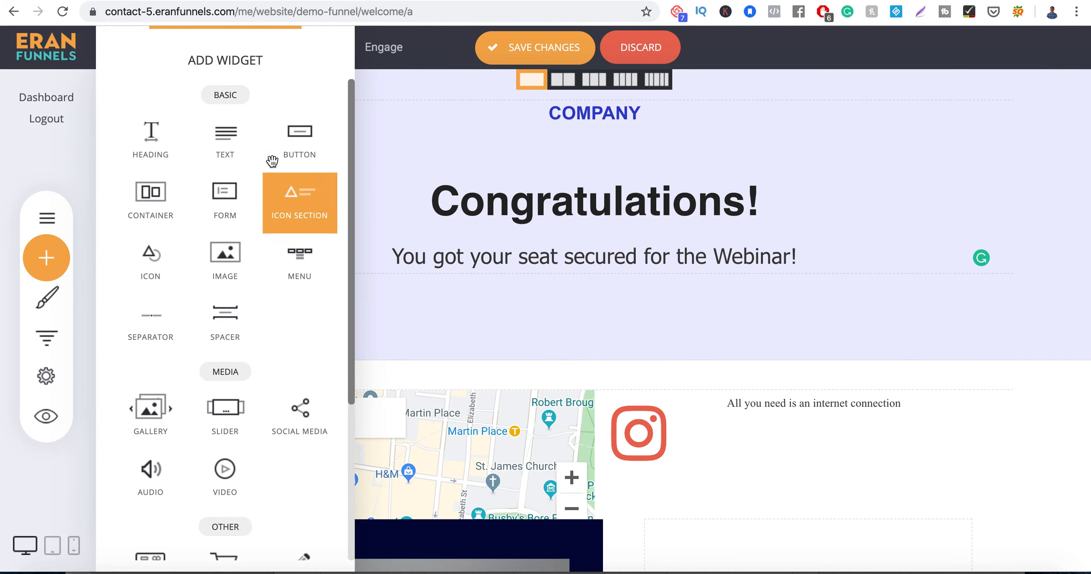
pyautogui.click(464, 252)
# - Open the Heading 2 style in the global text styling for editing
pyautogui.click(46, 297)
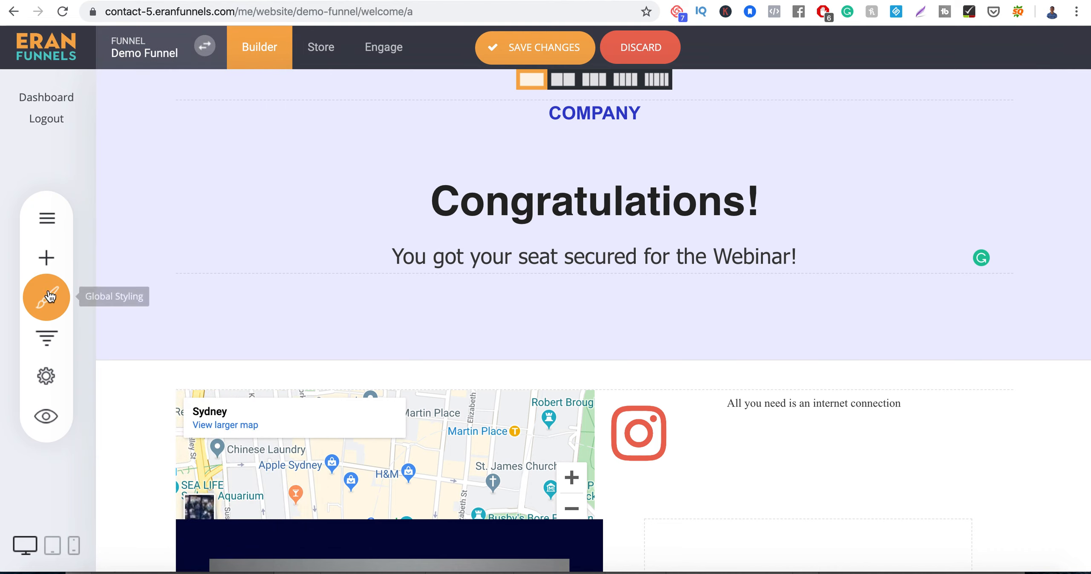
pyautogui.click(197, 172)
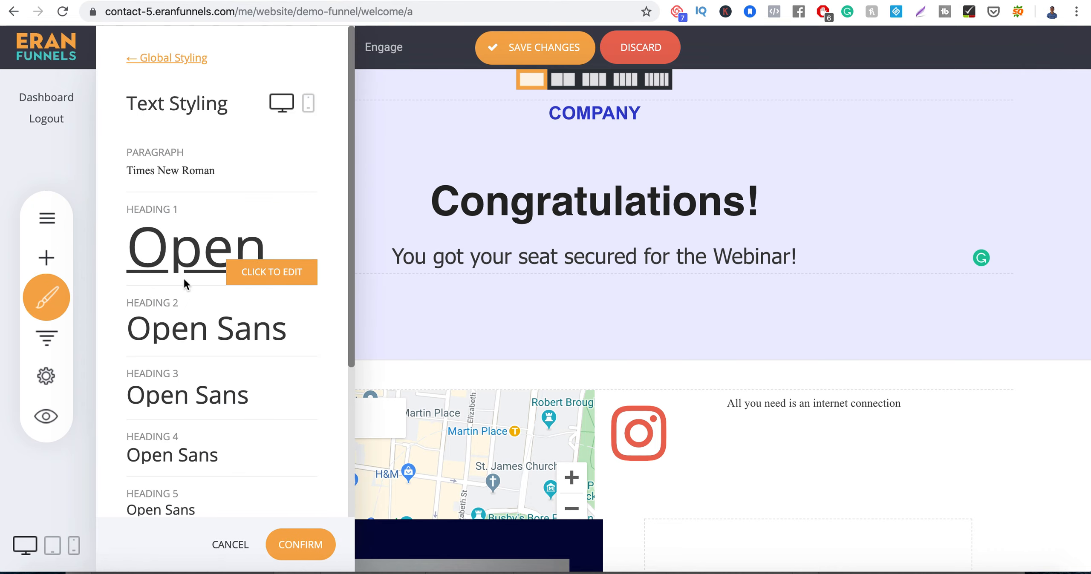
pyautogui.scroll(-5, 180, 423)
pyautogui.scroll(6, 181, 422)
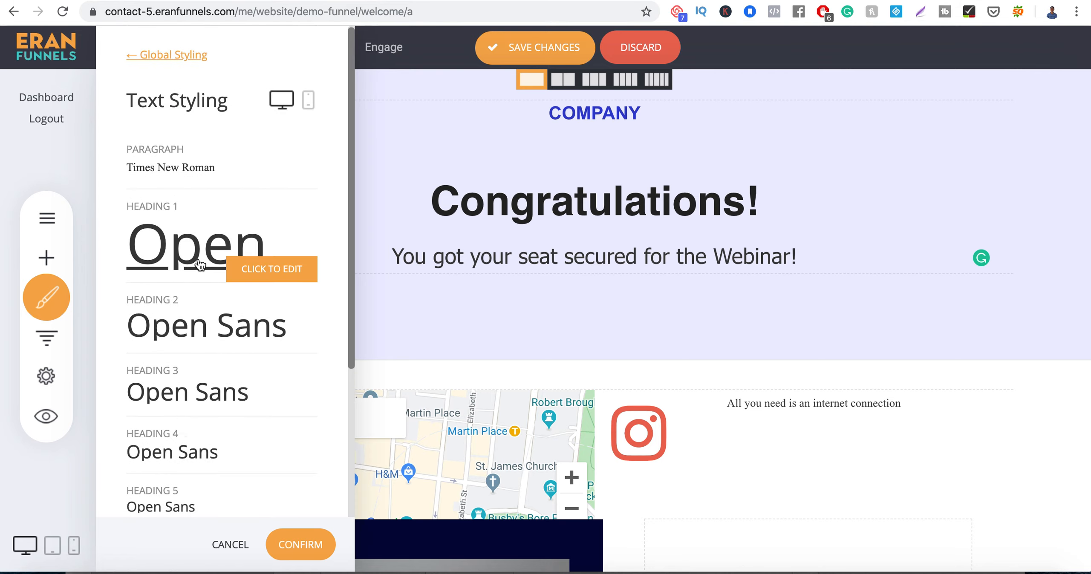
pyautogui.click(194, 325)
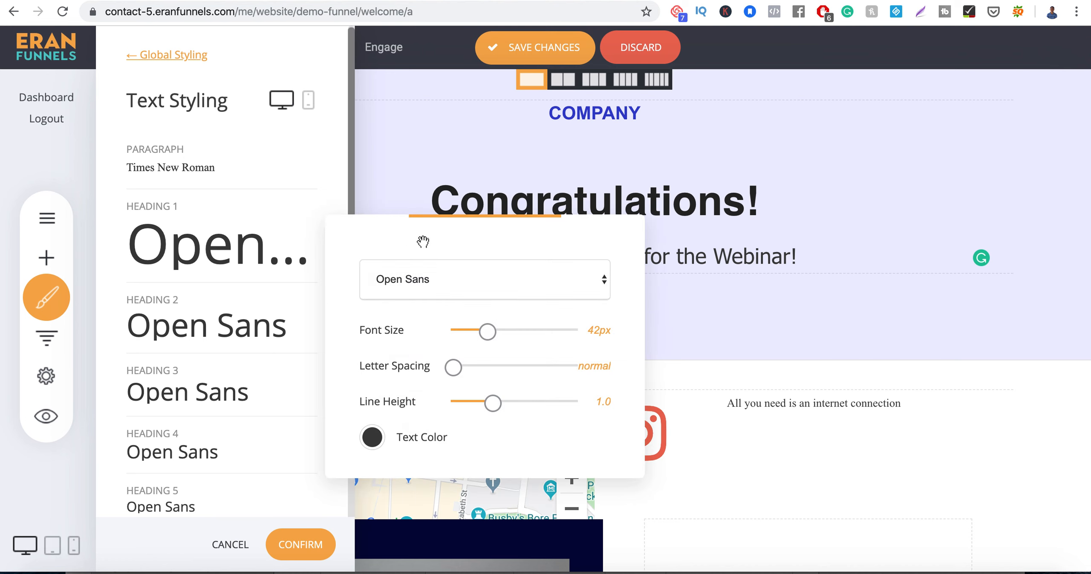
# - Set the Heading 2 font to Times New Roman and save the global style changes
pyautogui.click(416, 293)
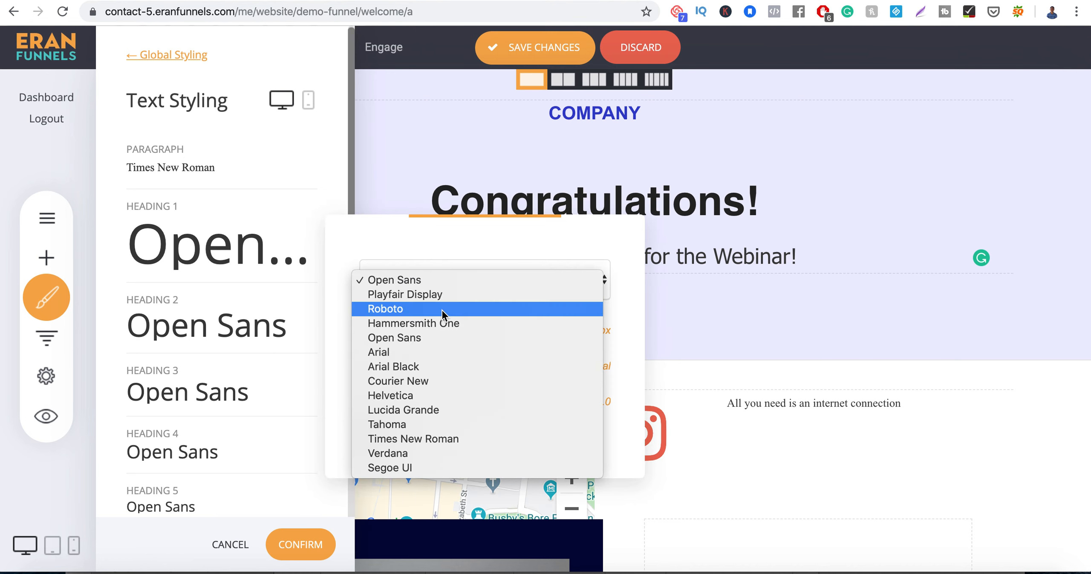
pyautogui.click(417, 441)
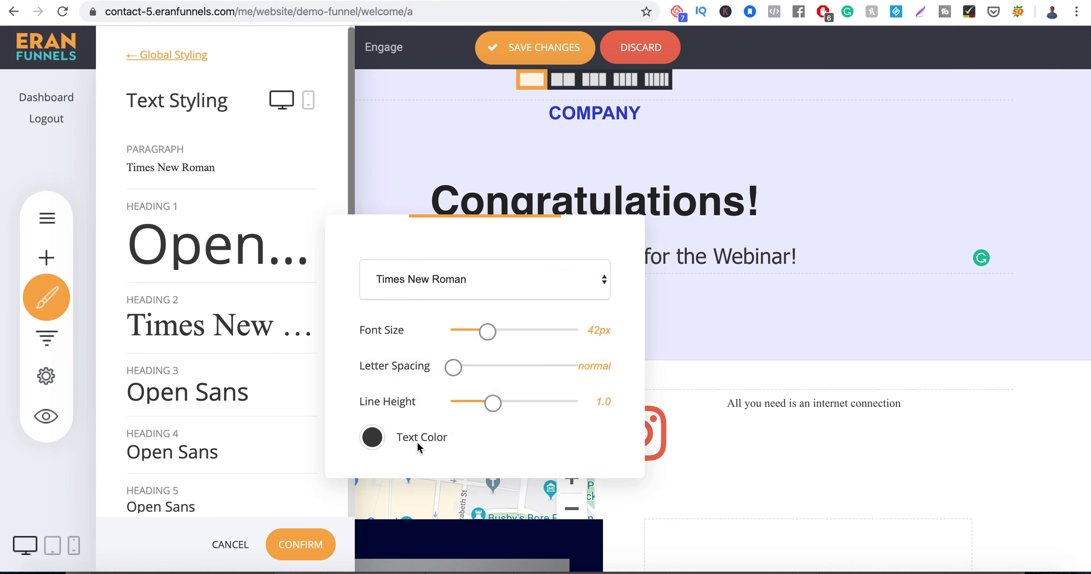
pyautogui.click(529, 50)
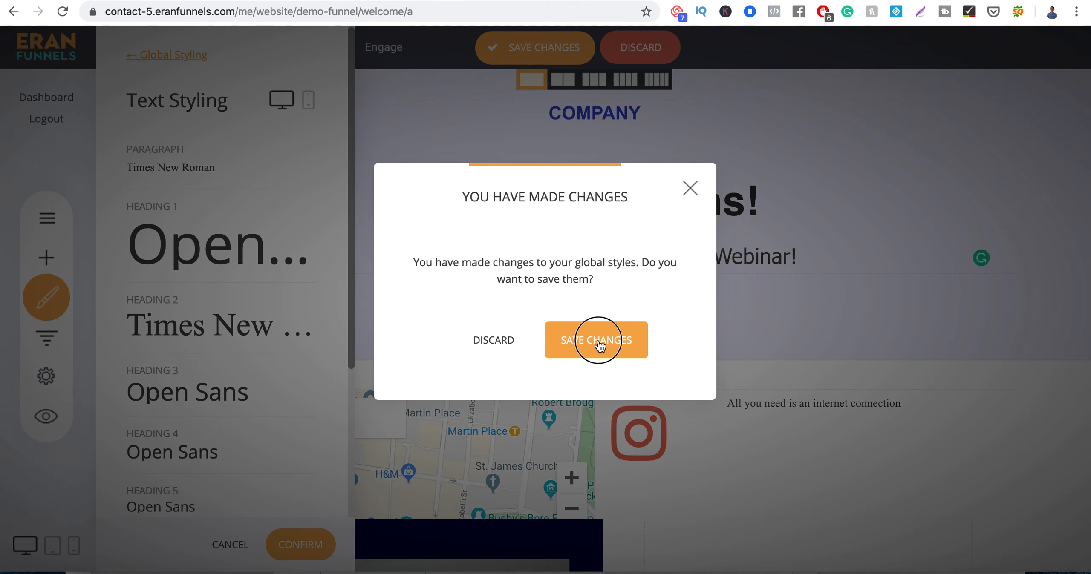
pyautogui.click(597, 341)
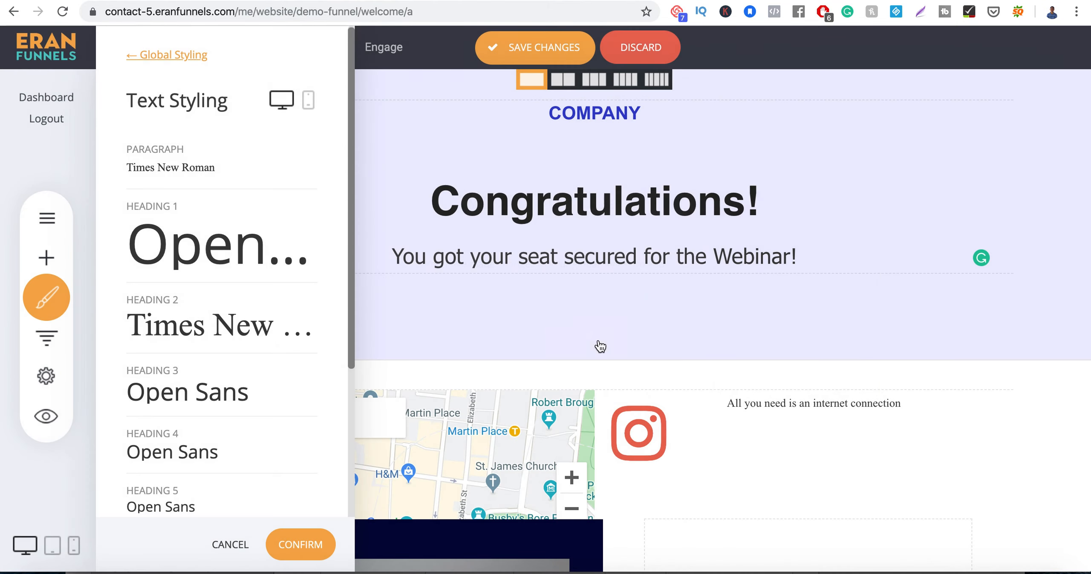
# - Check the text formatting of the "Congratulations!" heading and the webinar line beneath it
pyautogui.click(598, 199)
pyautogui.click(597, 197)
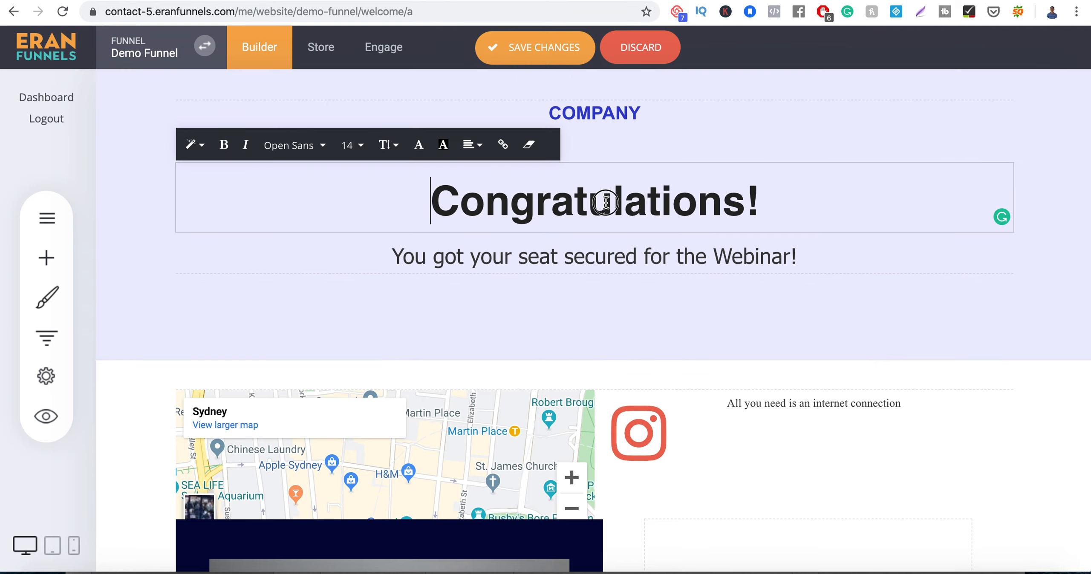
pyautogui.click(604, 200)
pyautogui.click(501, 255)
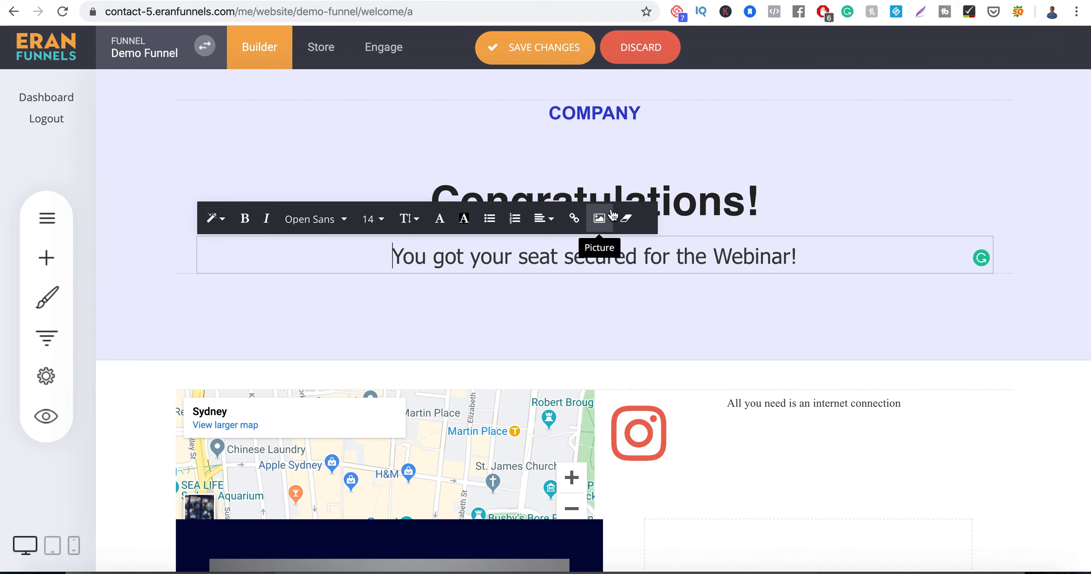
pyautogui.click(710, 198)
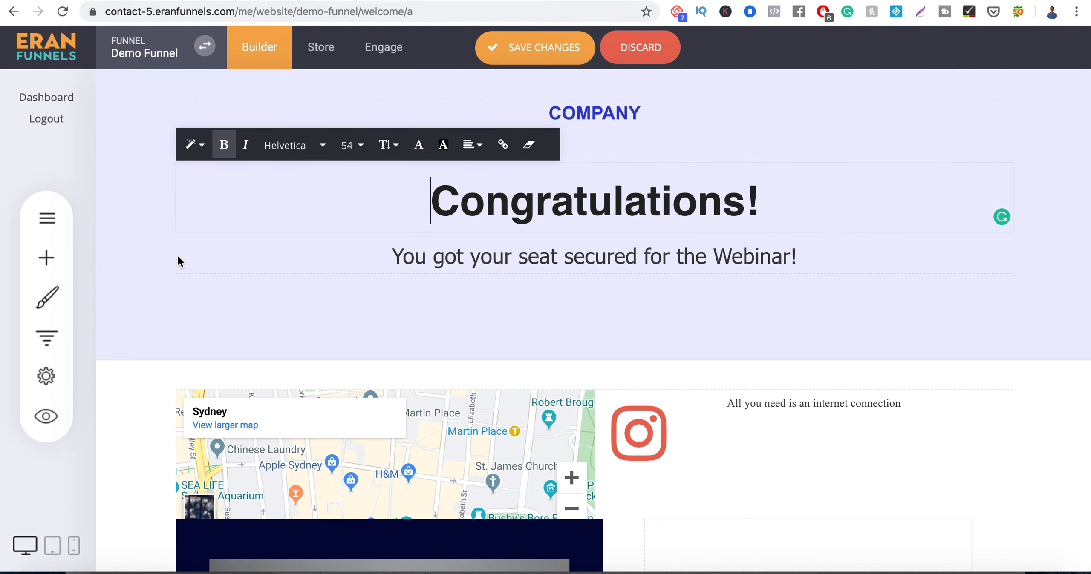
# - Review the global styling options and the funnel's steps overview
pyautogui.click(46, 258)
pyautogui.click(48, 293)
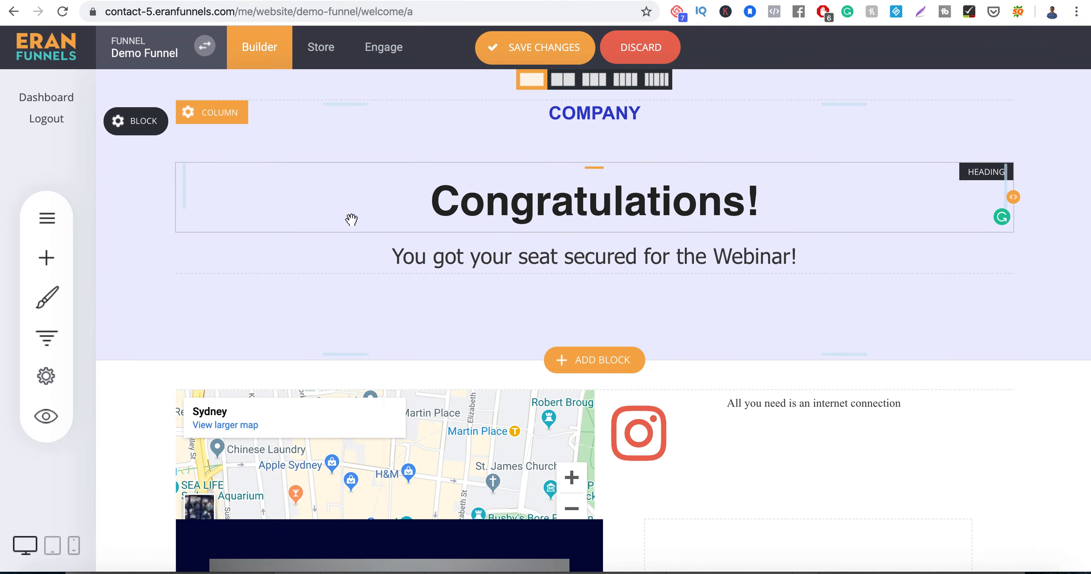
pyautogui.click(50, 296)
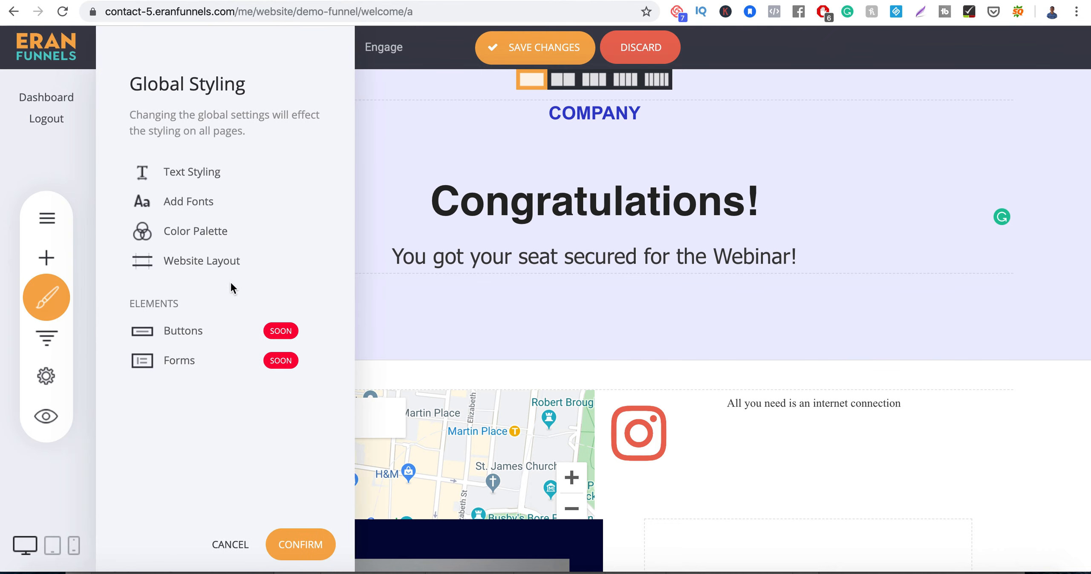
pyautogui.click(429, 312)
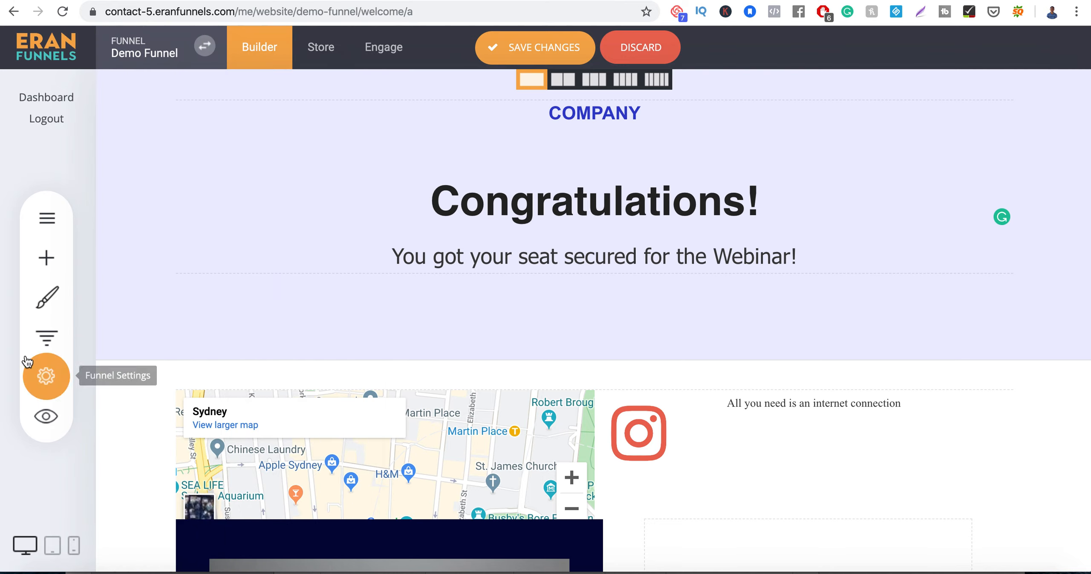
pyautogui.click(41, 343)
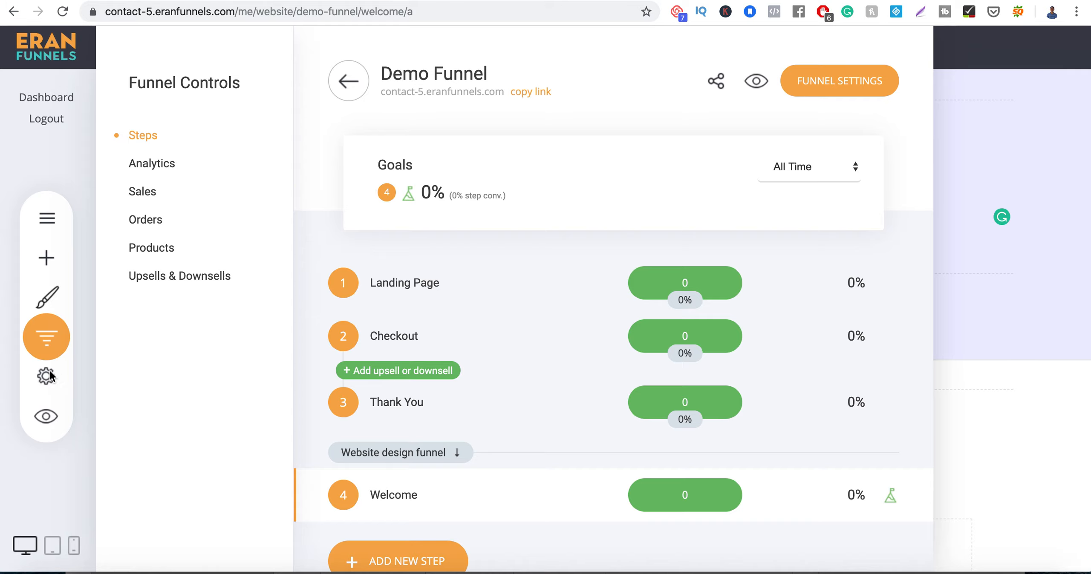
# - Reduce the spacing above the block holding the Facebook testimonial at the end of the page
pyautogui.scroll(-10, 399, 358)
pyautogui.scroll(10, 399, 358)
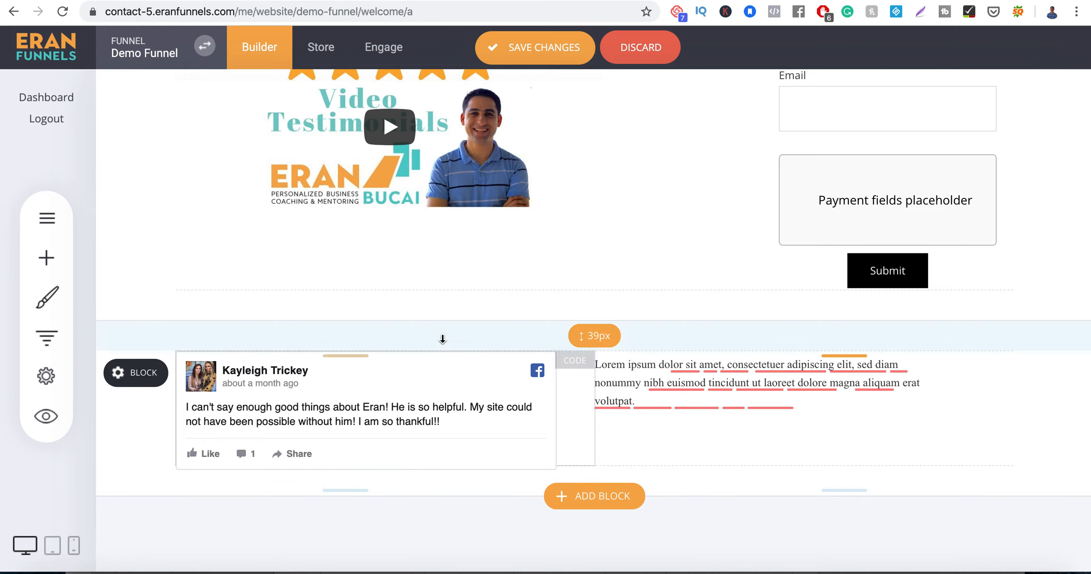
pyautogui.moveTo(441, 347)
pyautogui.mouseDown()
pyautogui.moveTo(439, 326)
pyautogui.moveTo(438, 365)
pyautogui.moveTo(438, 336)
pyautogui.mouseUp()
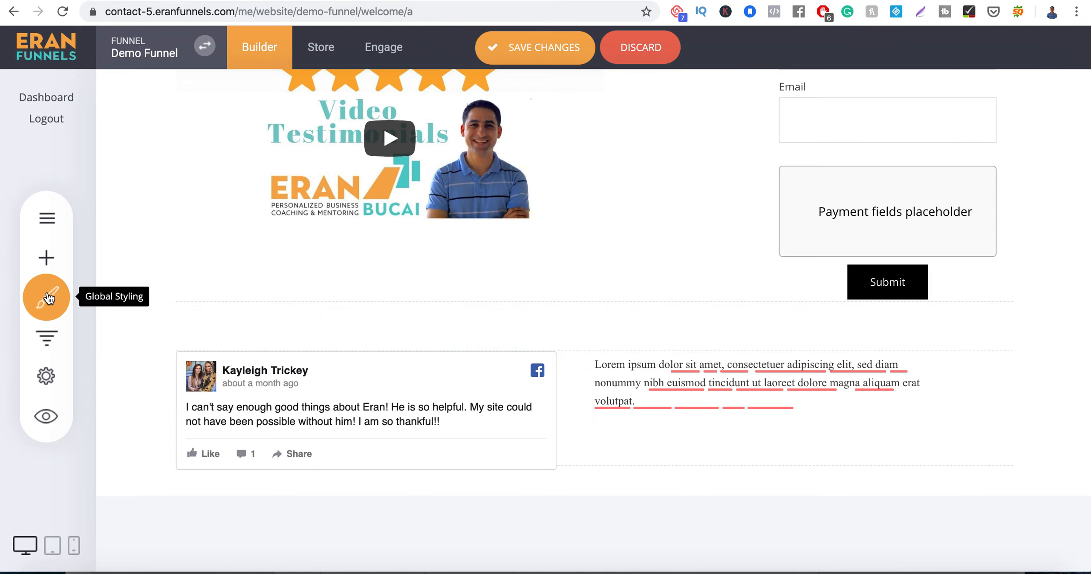
# - Start choosing a favicon in the general funnel settings and create a file folder named Logos
pyautogui.click(49, 372)
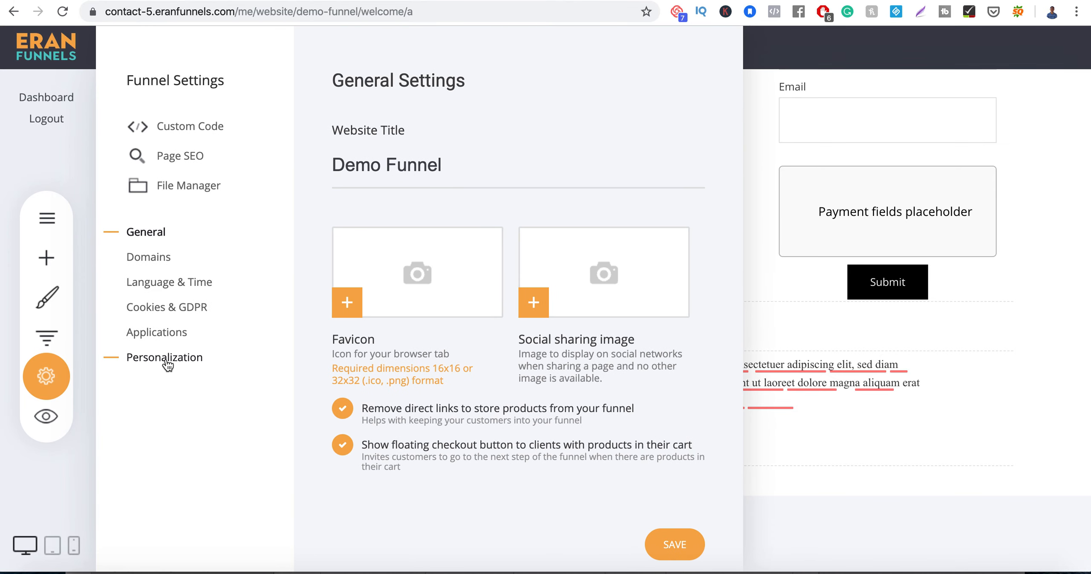
pyautogui.click(346, 304)
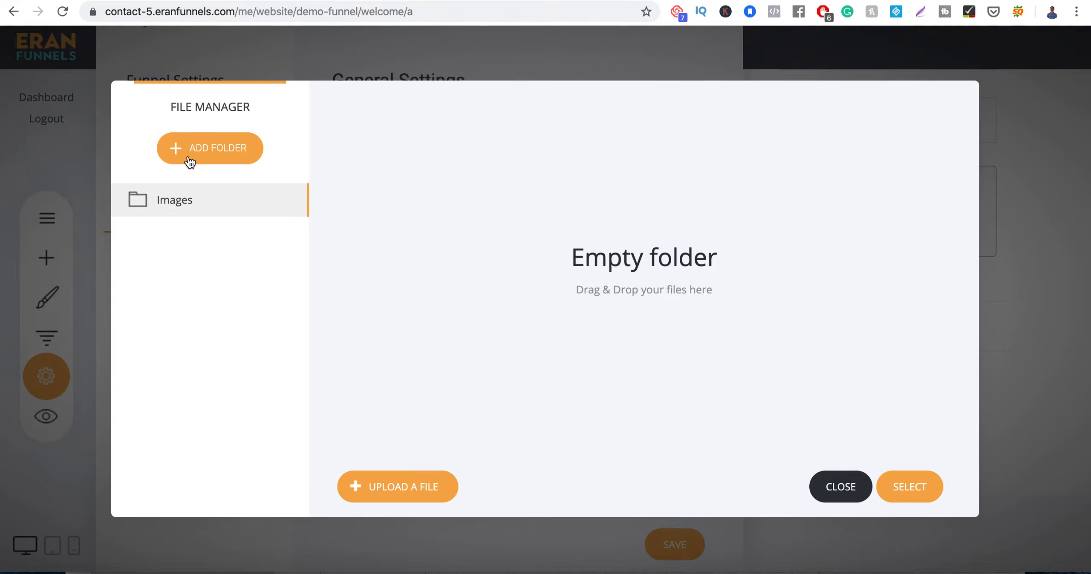
pyautogui.click(194, 150)
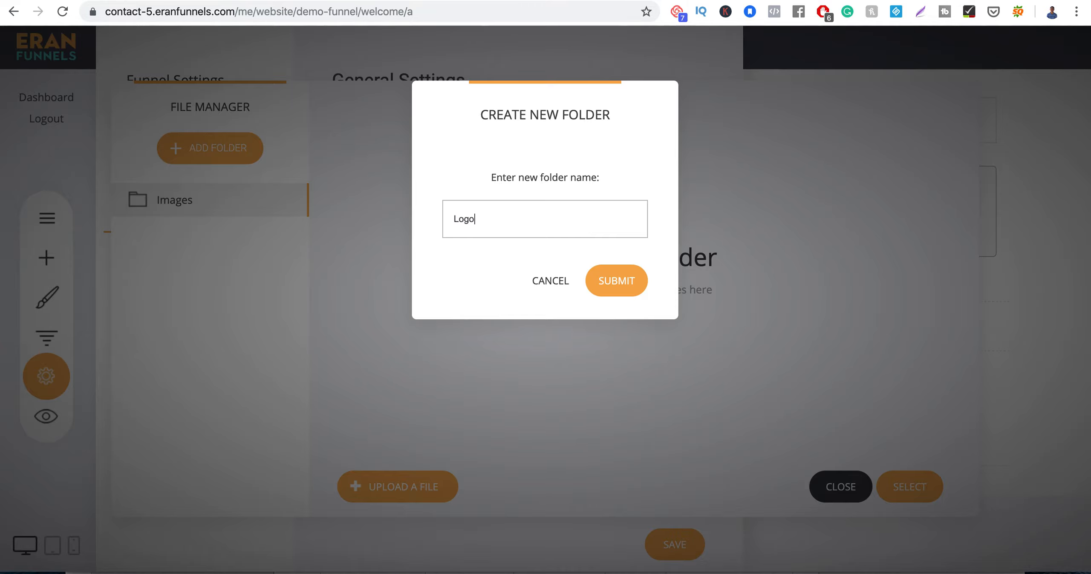
pyautogui.click(628, 279)
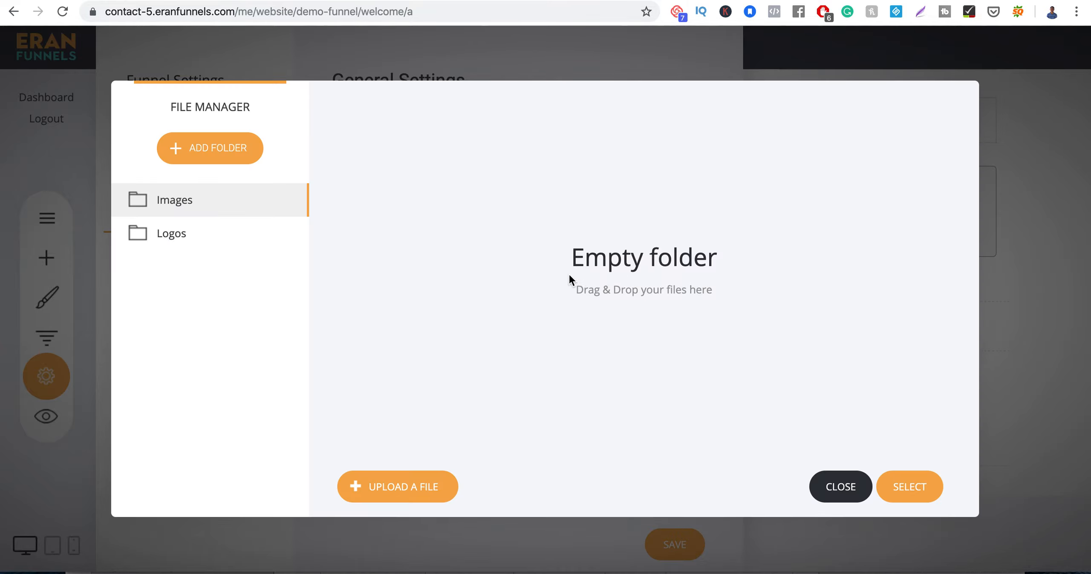
# - Upload the seven Artboard PNG files from the eranfunnelslogossignatures folder into the Logos folder
pyautogui.click(194, 241)
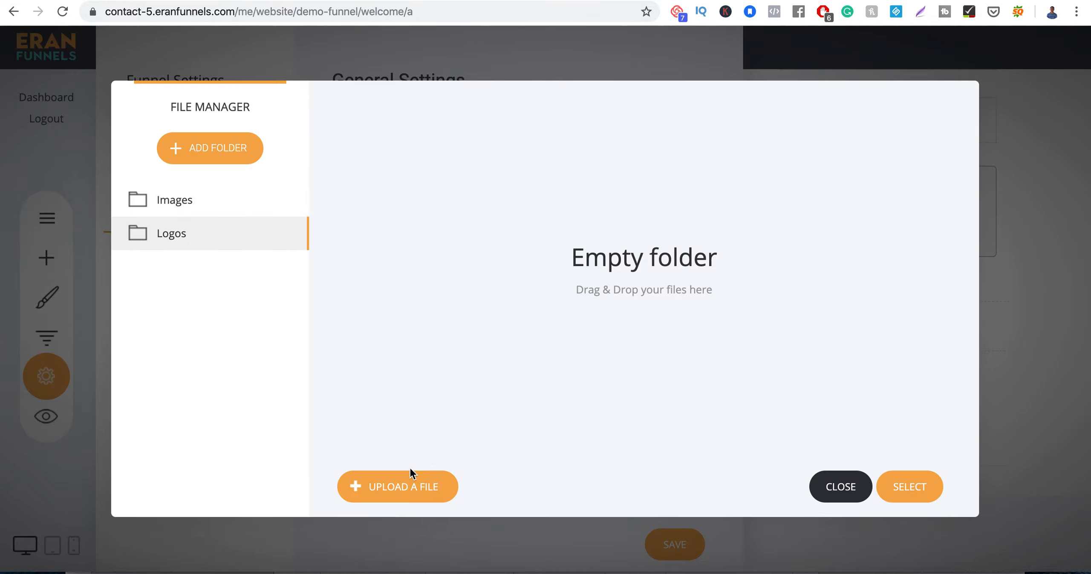
pyautogui.click(402, 489)
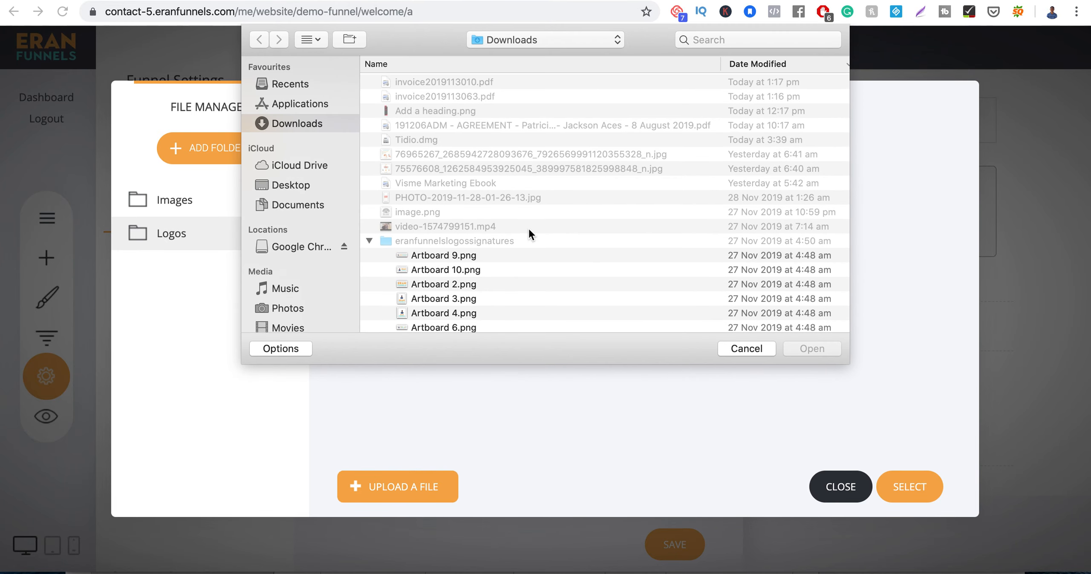
pyautogui.click(464, 260)
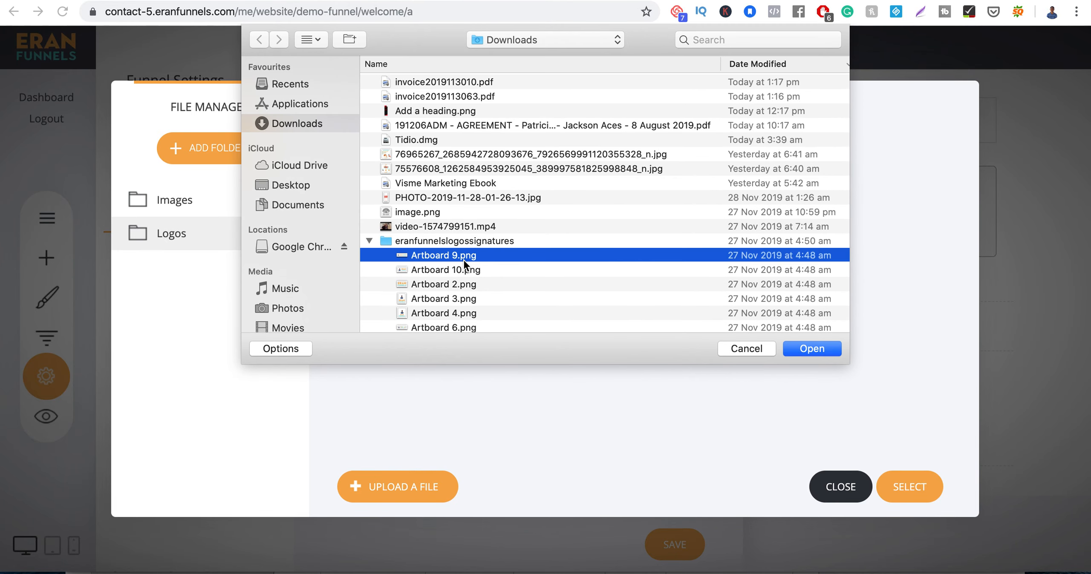
pyautogui.hotkey('shift', 'Down')
pyautogui.hotkey('shift', 'Down')
pyautogui.hotkey('shift', 'Down')
pyautogui.hotkey('shift', 'Down')
pyautogui.hotkey('shift', 'Down')
pyautogui.hotkey('shift', 'Down')
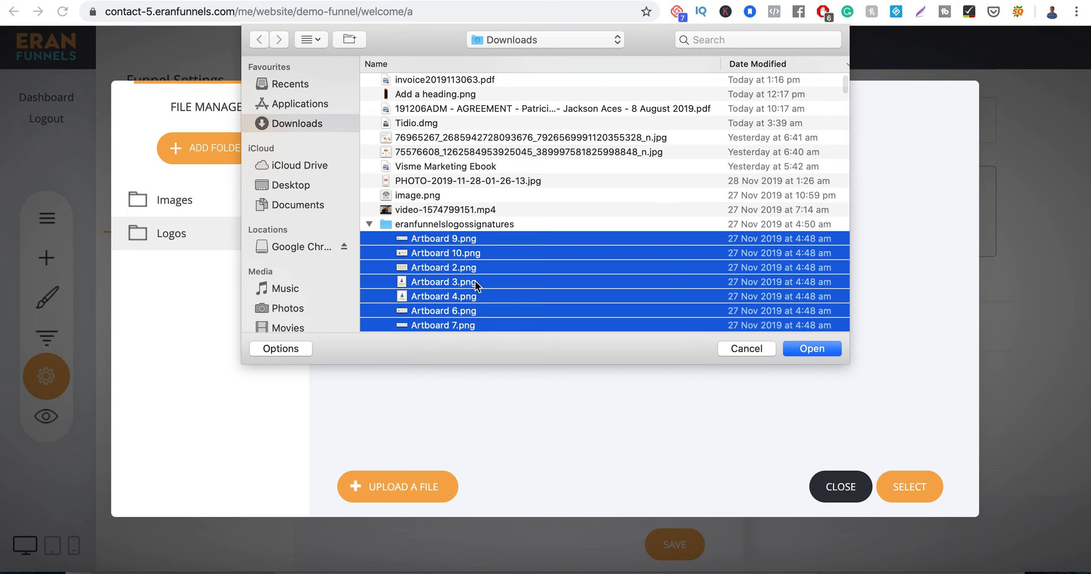
pyautogui.click(810, 350)
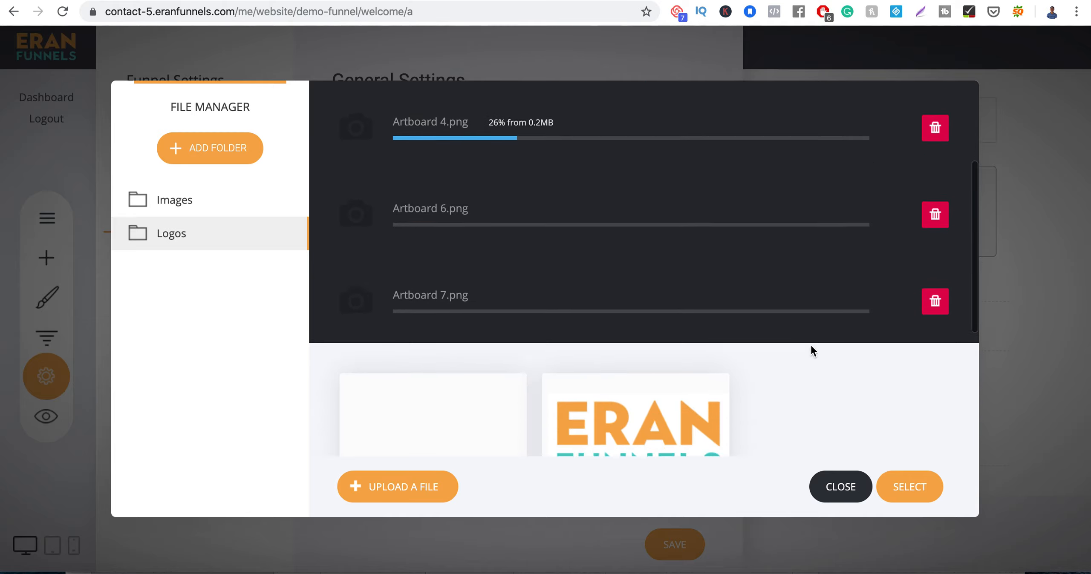
# - Use the stacked Eran Funnels logo without a portrait as the funnel's favicon
pyautogui.scroll(-5, 752, 364)
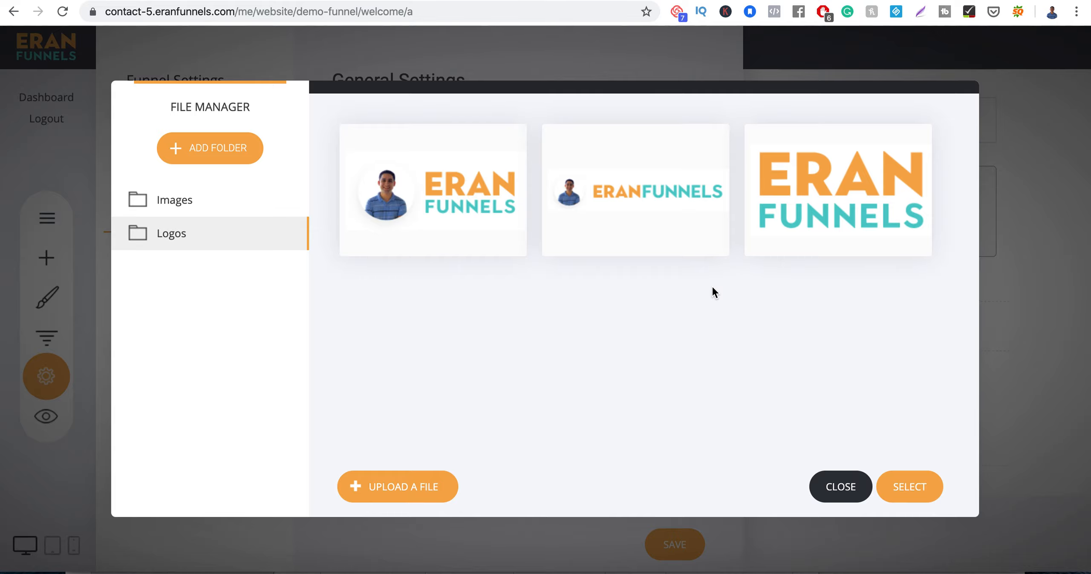
pyautogui.click(806, 186)
pyautogui.click(918, 491)
pyautogui.click(572, 377)
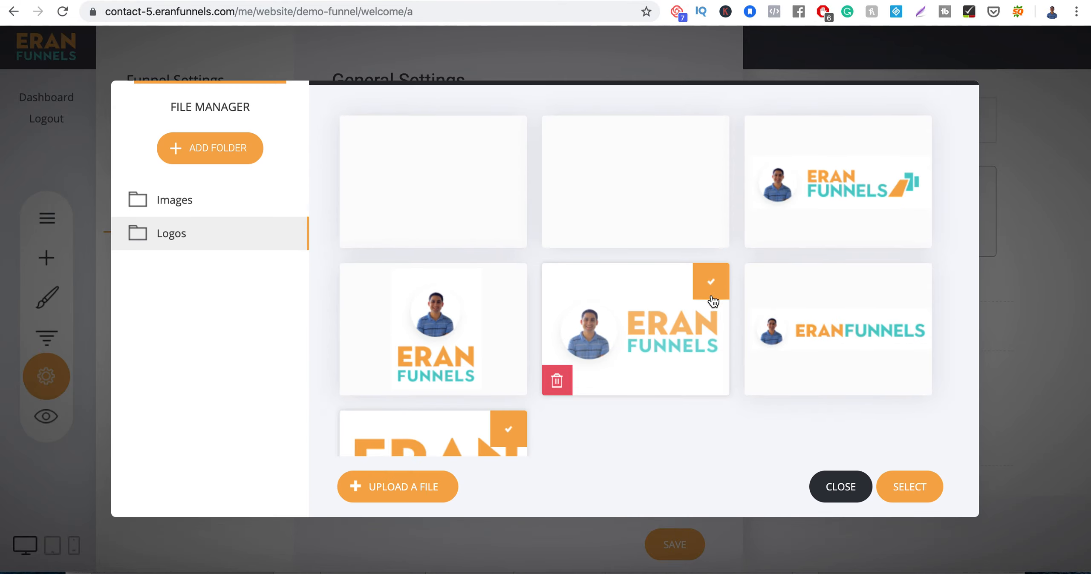
pyautogui.scroll(-3, 712, 302)
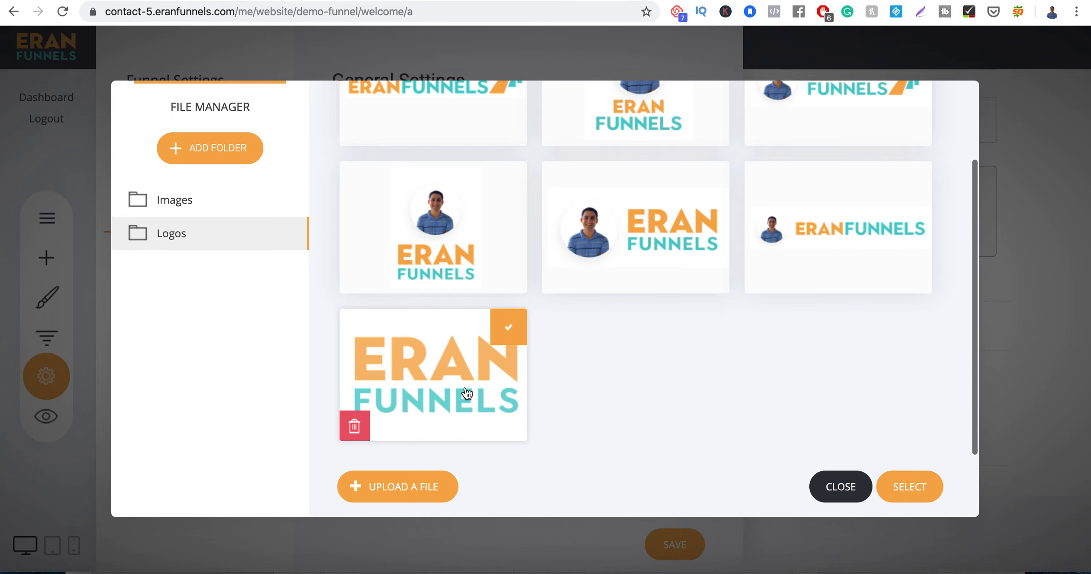
pyautogui.click(907, 487)
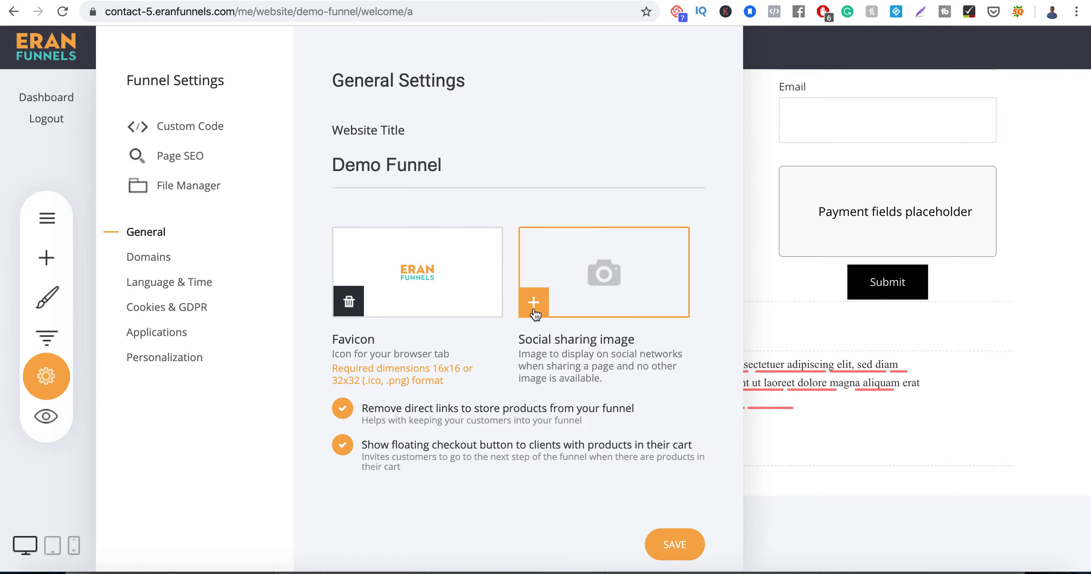
# - Use the logo with the portrait beside the stacked Eran Funnels text as the social sharing image
pyautogui.click(534, 309)
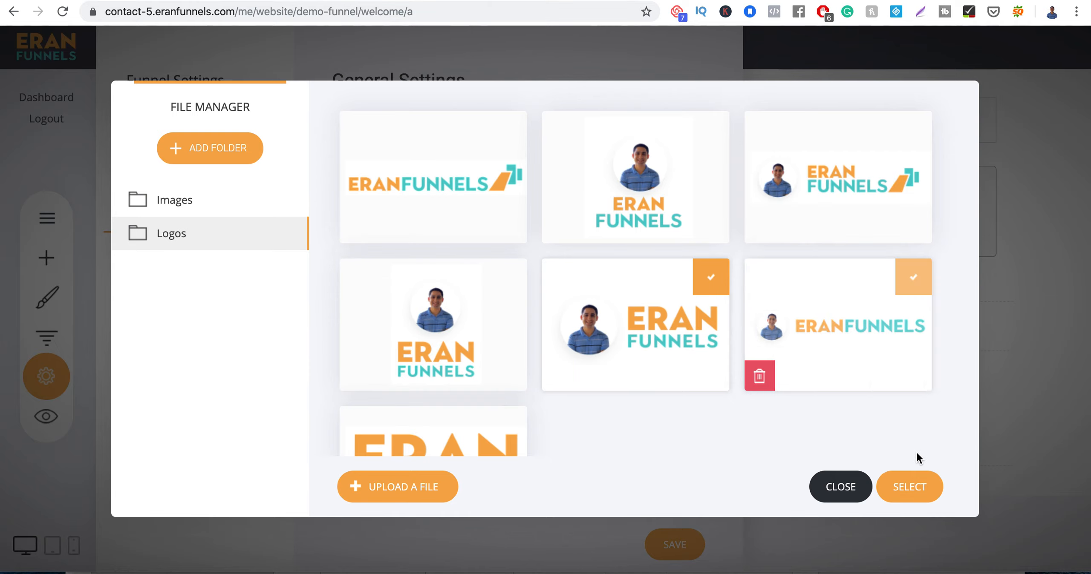
pyautogui.click(916, 487)
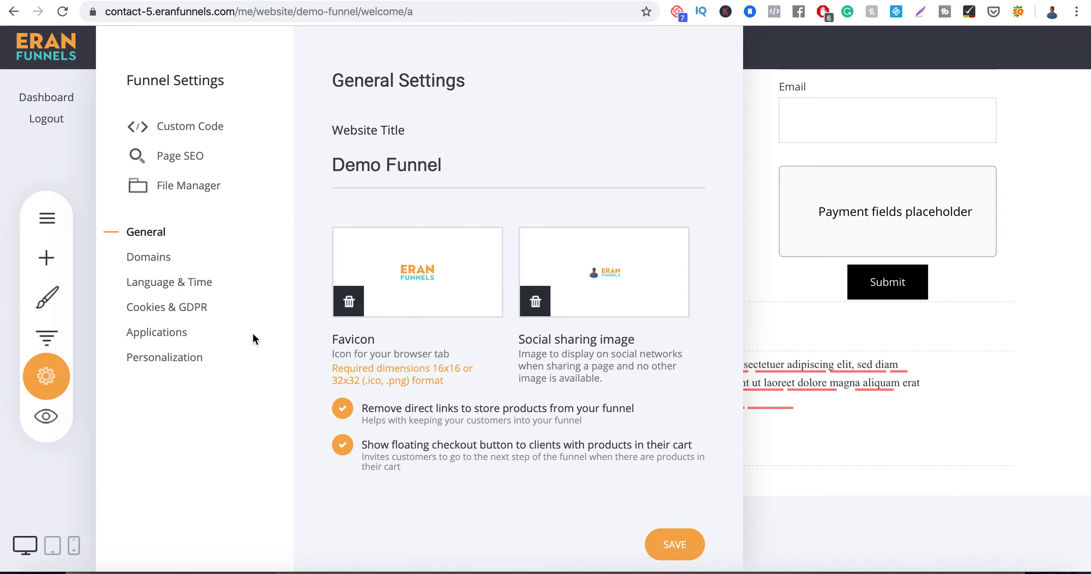
# - Open the entry form for connecting an existing custom domain in the funnel's domain settings
pyautogui.click(154, 263)
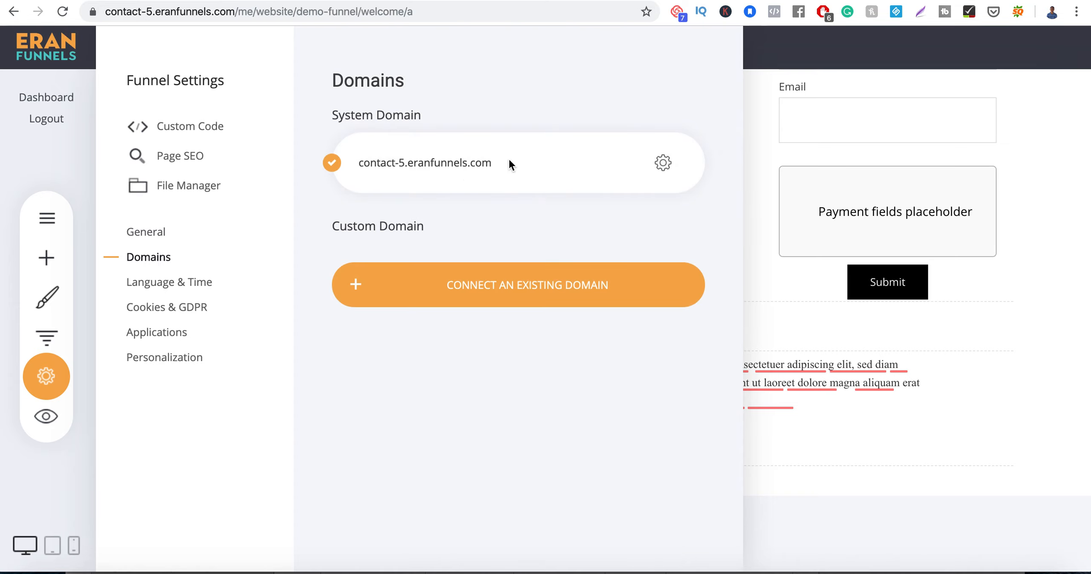
pyautogui.click(453, 292)
pyautogui.click(501, 324)
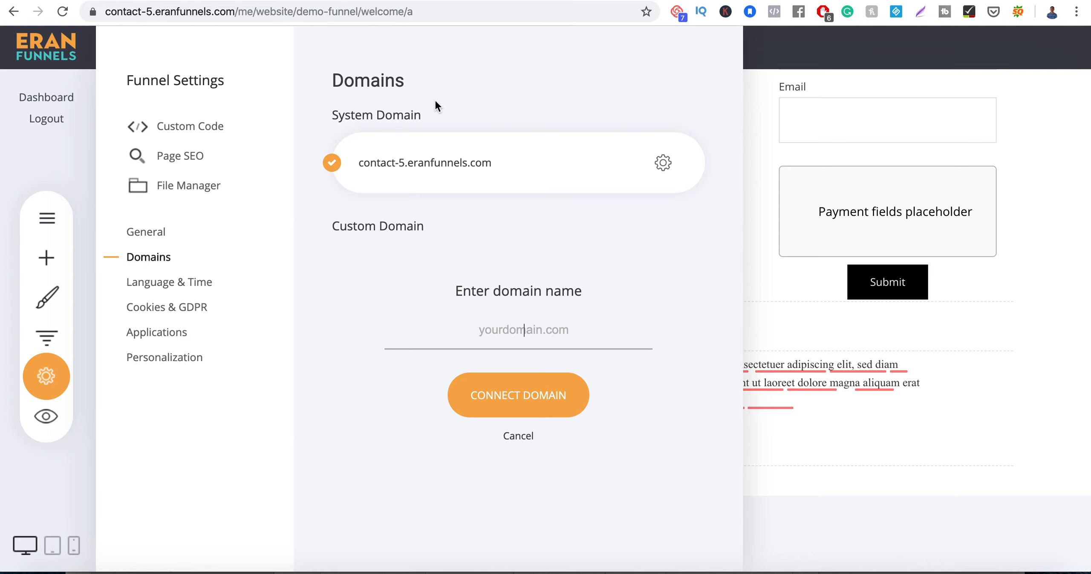
# - Search the Help Center for "connect domain" and read the Connect a Domain article through its DNS records section
pyautogui.click(393, 1)
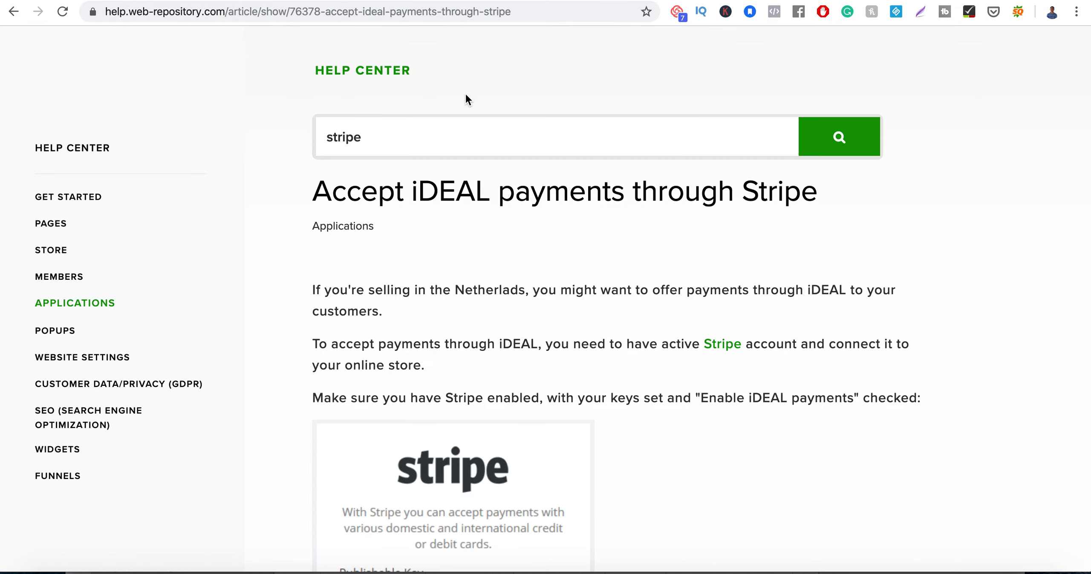
pyautogui.tripleClick(438, 130)
pyautogui.write('connect domain')
pyautogui.press('Return')
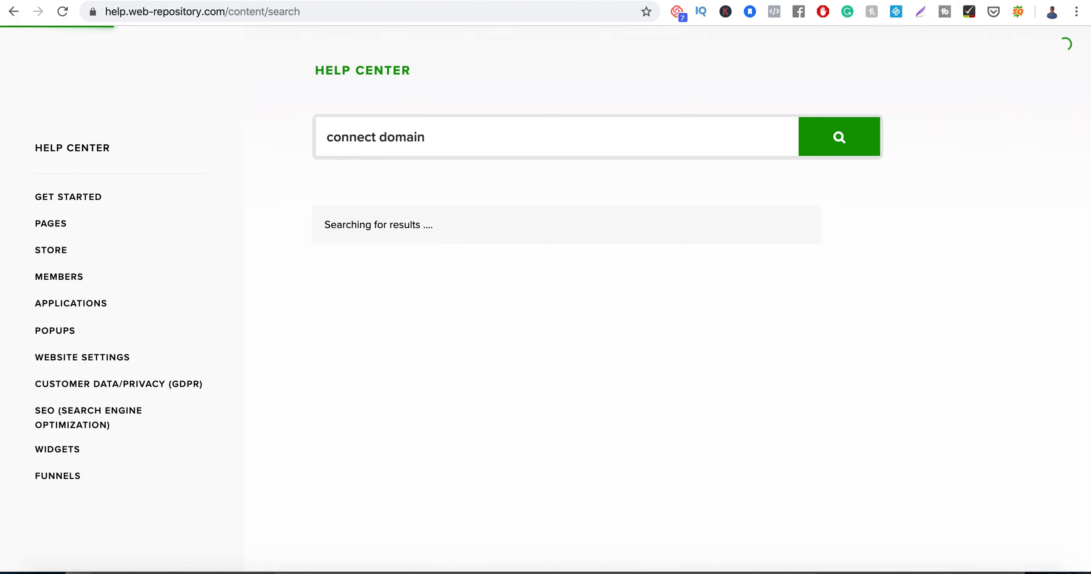
pyautogui.click(395, 215)
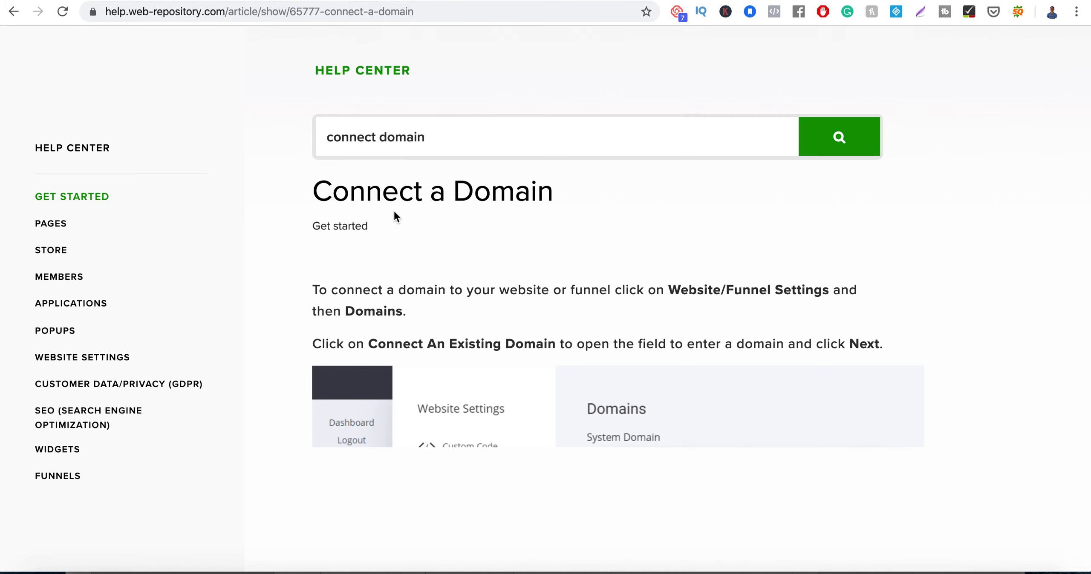
pyautogui.scroll(-6, 526, 346)
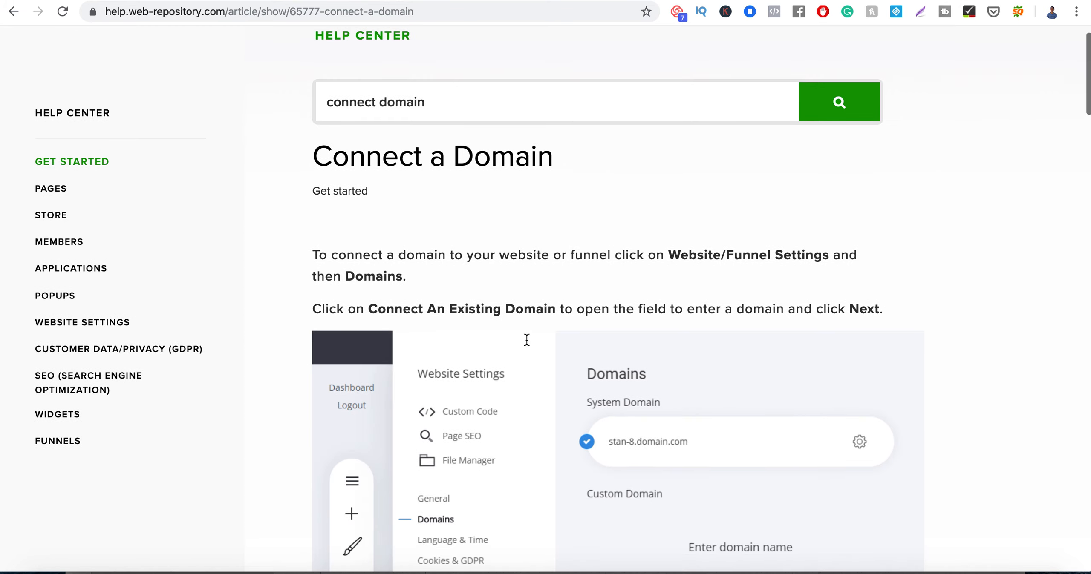
pyautogui.scroll(-20, 528, 346)
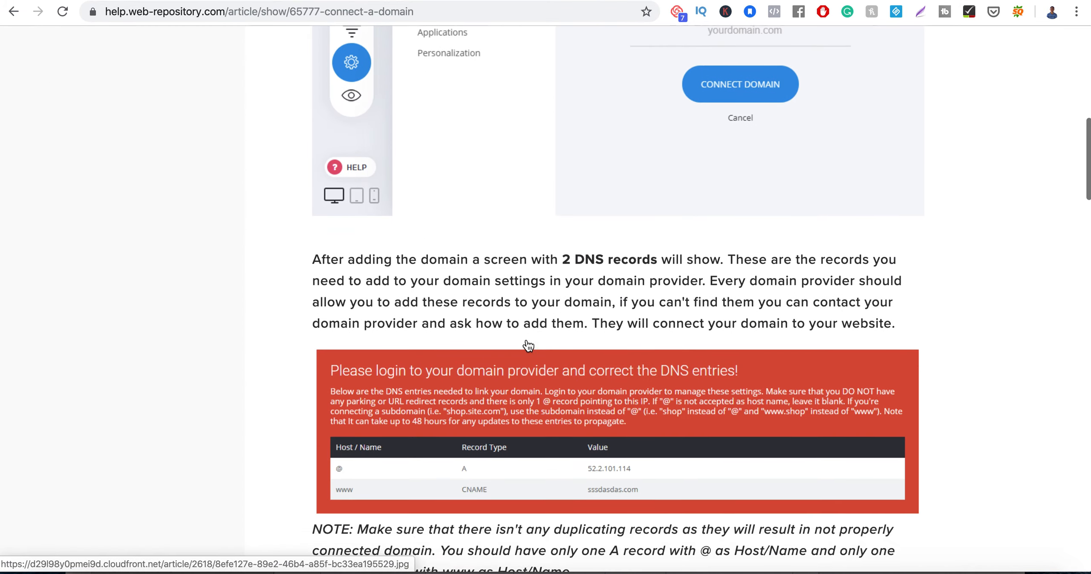
# - Read the article's domain provider instructions, including Namecheap, and return to the funnel's domain settings to cancel the domain entry
pyautogui.scroll(-20, 526, 340)
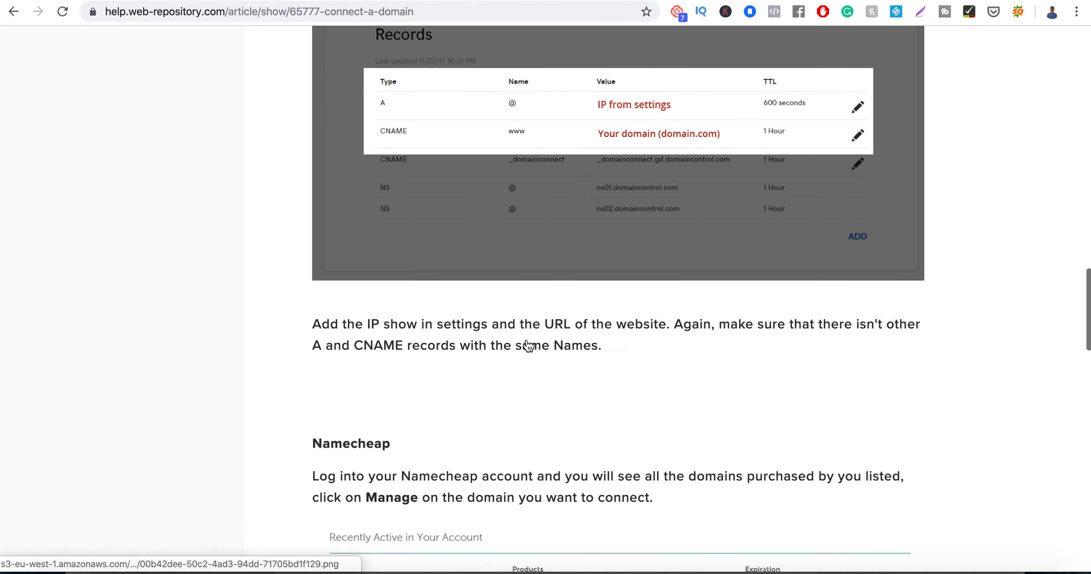
pyautogui.scroll(-8, 527, 341)
pyautogui.scroll(20, 526, 339)
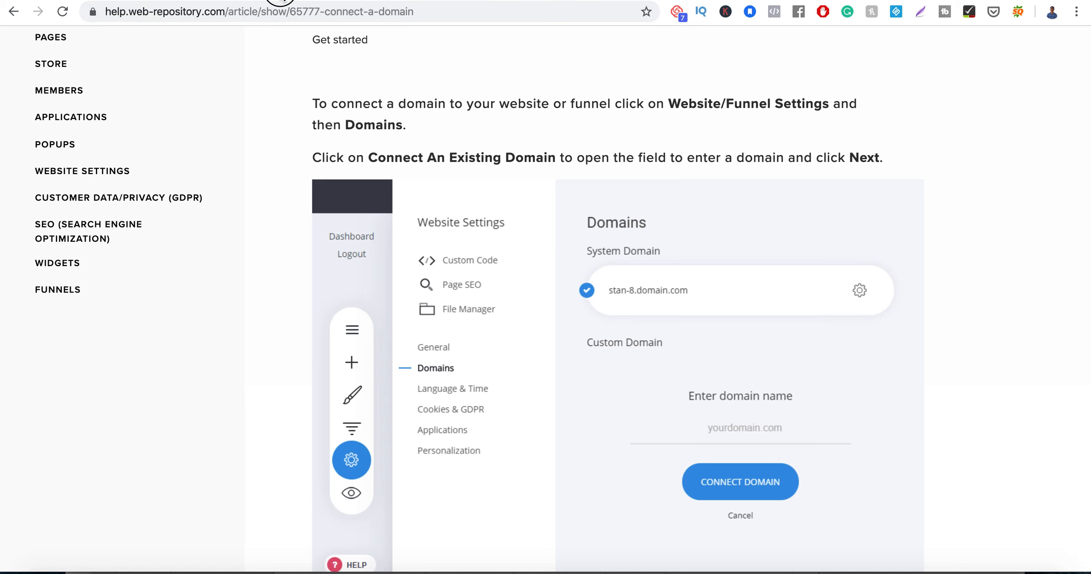
pyautogui.click(283, 0)
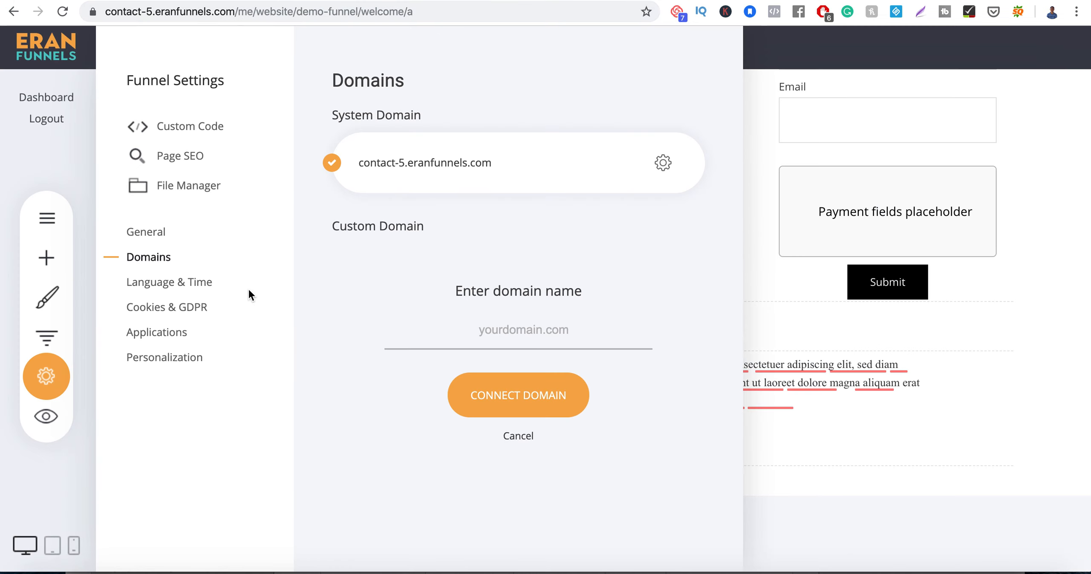
pyautogui.click(507, 435)
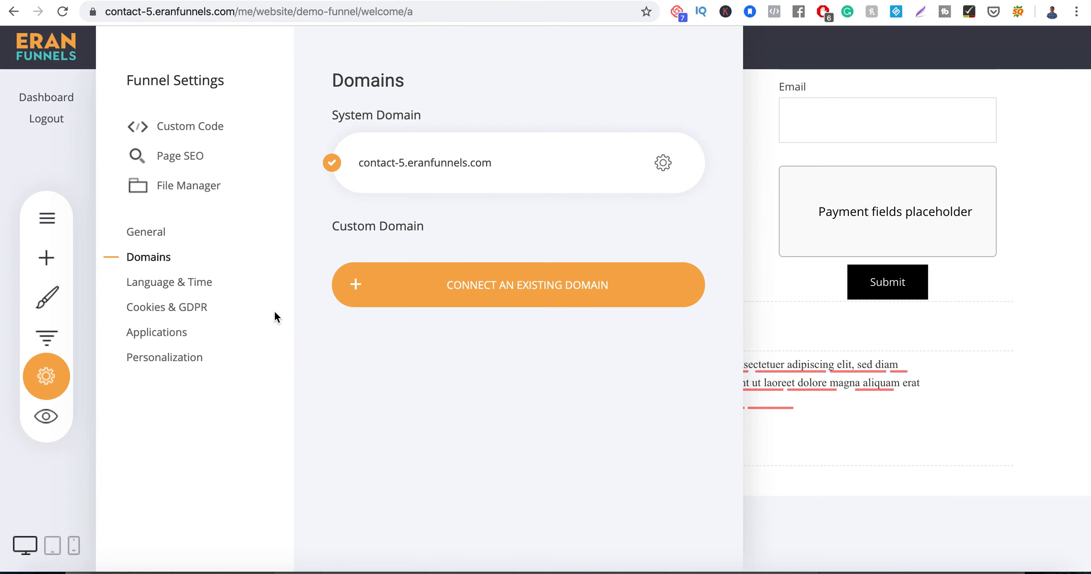
# - View the language and time settings, try EU Cookie Law compliance to inspect its disclaimer options, and discard the change
pyautogui.click(155, 288)
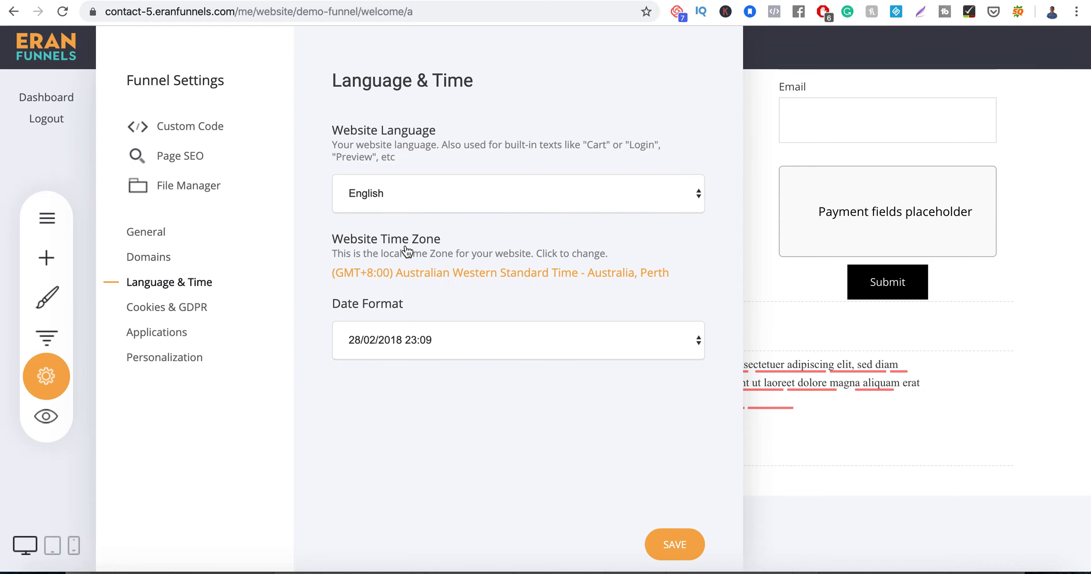
pyautogui.click(183, 307)
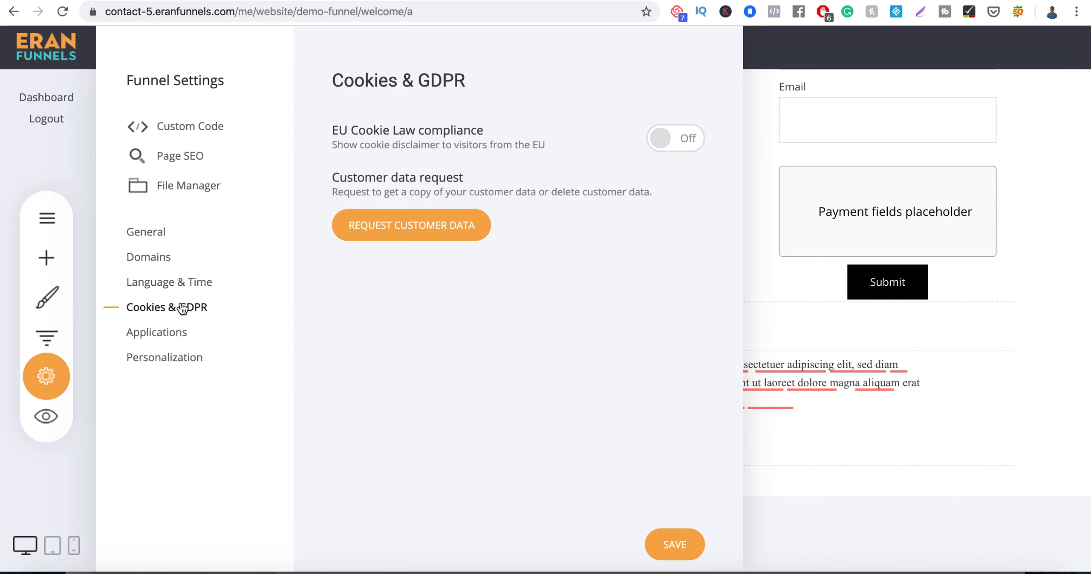
pyautogui.click(679, 143)
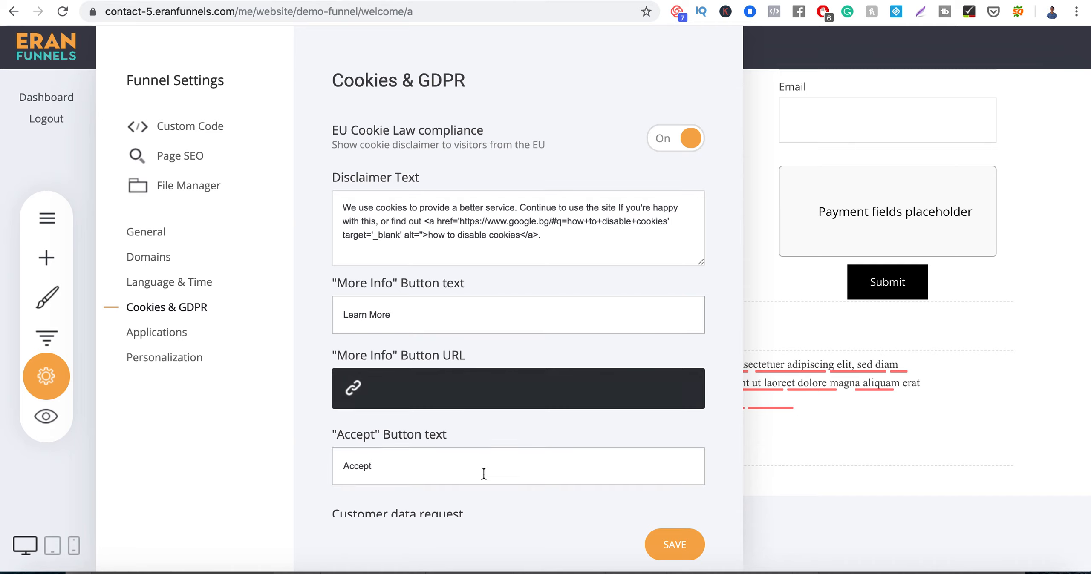
pyautogui.scroll(-3, 482, 472)
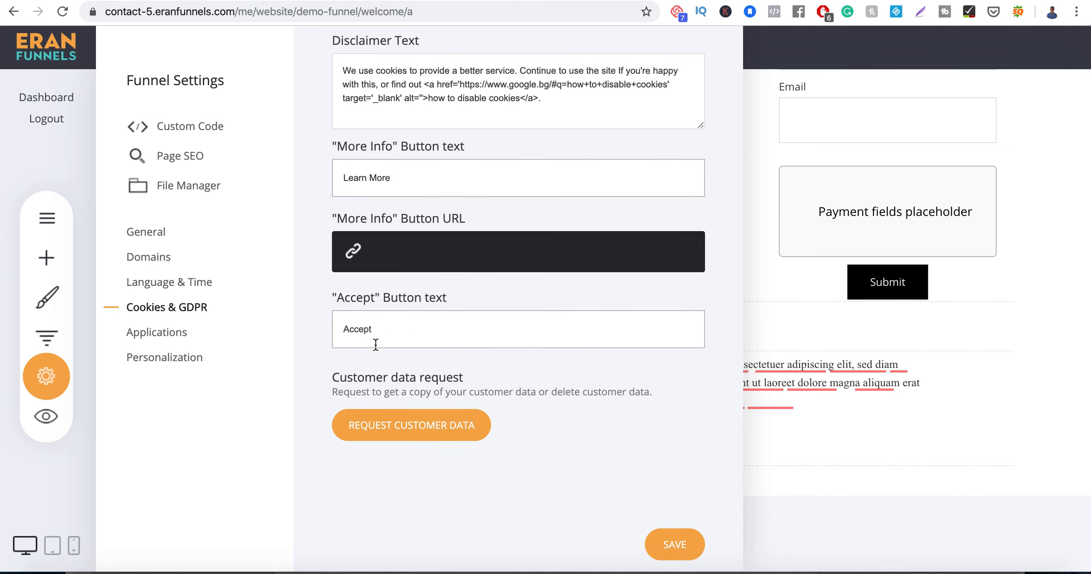
pyautogui.click(177, 333)
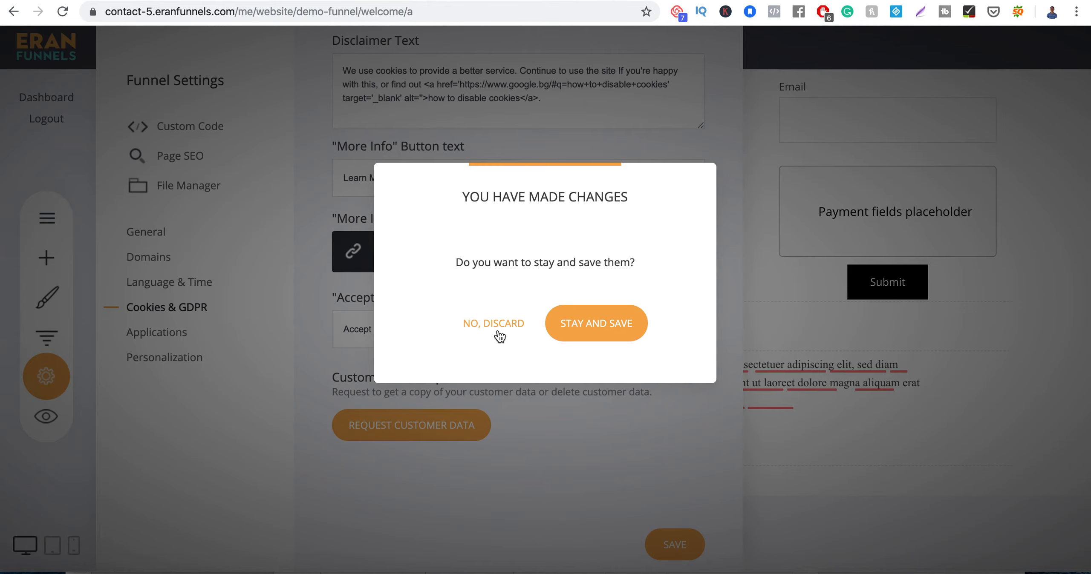
pyautogui.click(500, 339)
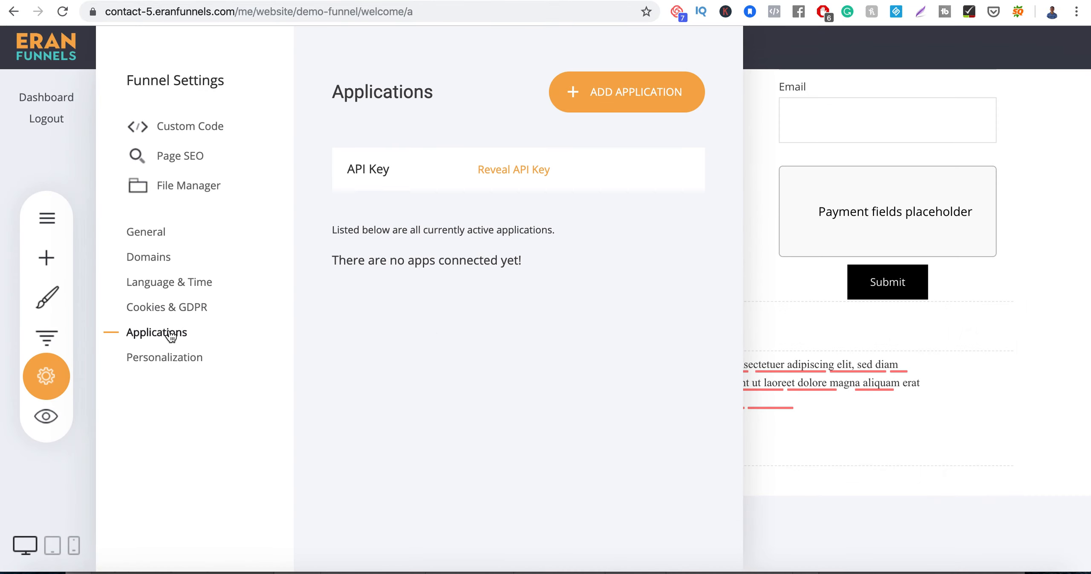
# - Browse the applications that can be added to the funnel, from MailChimp through Connect Webhook
pyautogui.click(602, 94)
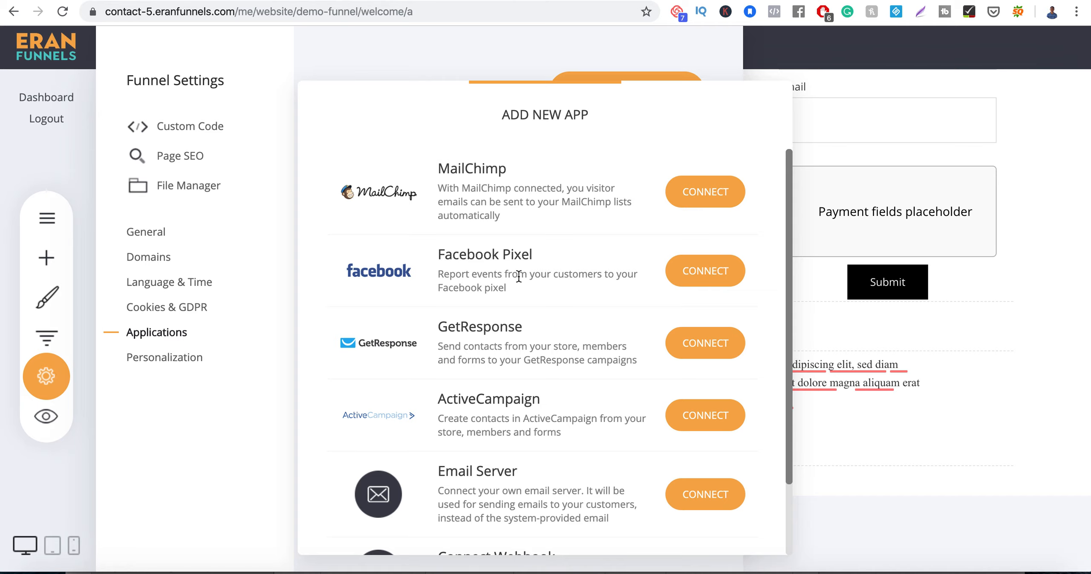
pyautogui.scroll(-3, 572, 302)
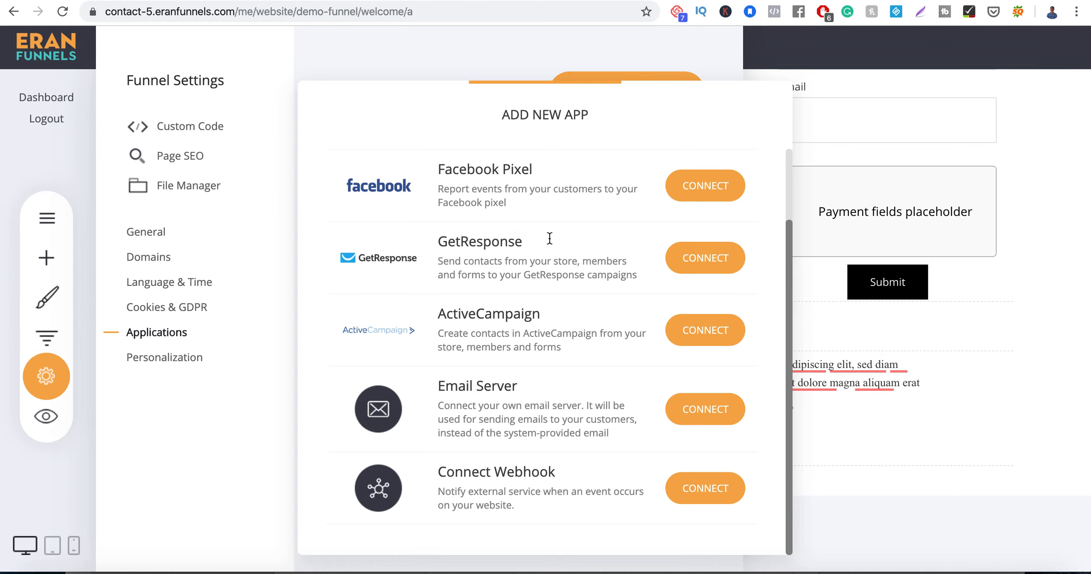
pyautogui.scroll(3, 490, 293)
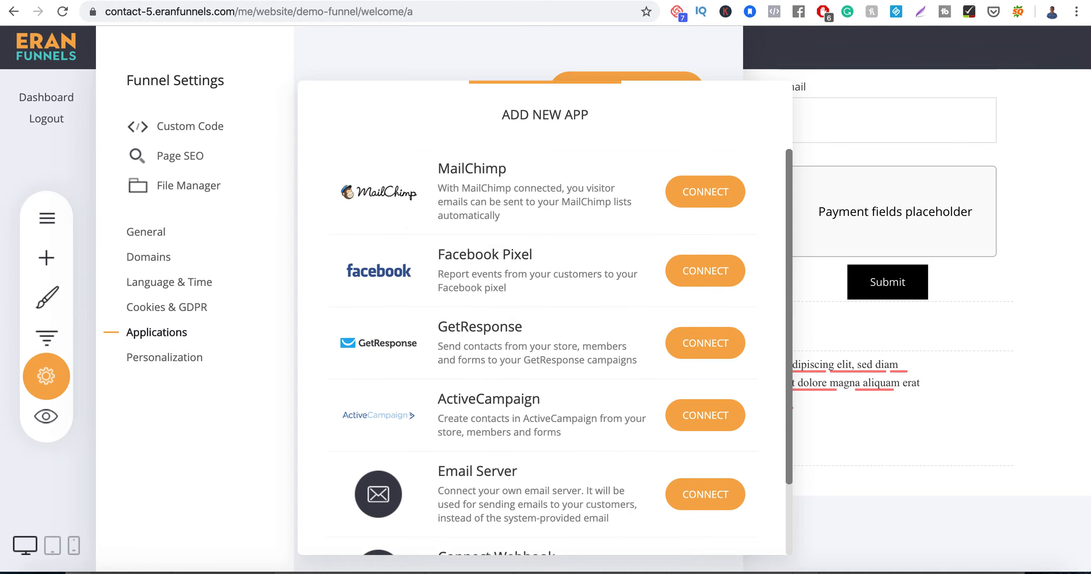
# - Switch to the Help Center and search it for "getresponse"
pyautogui.hotkey('ctrl', 'Tab')
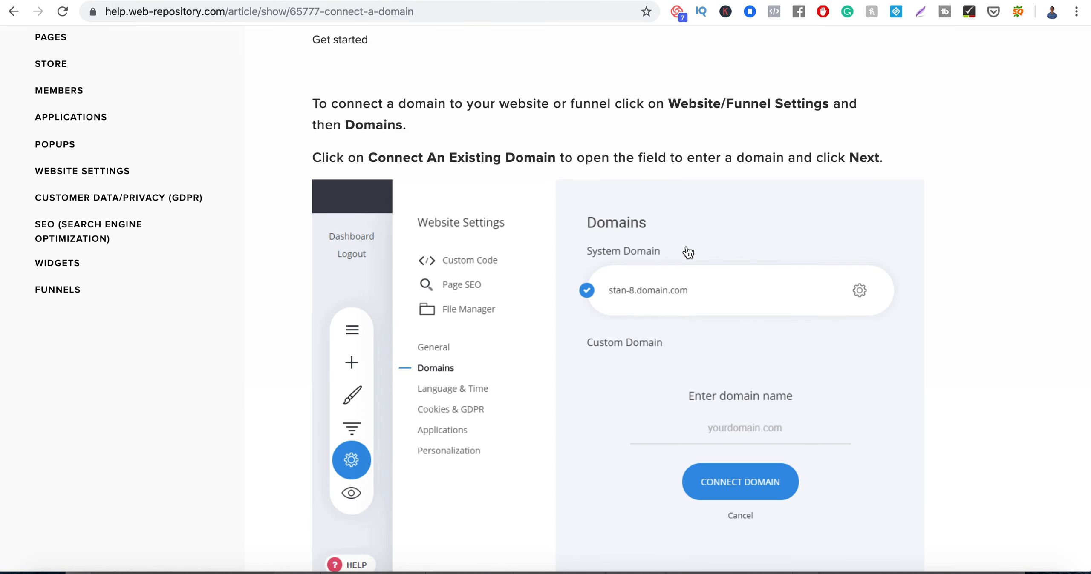
pyautogui.scroll(5, 609, 185)
pyautogui.tripleClick(550, 143)
pyautogui.write('getresponse')
pyautogui.press('Return')
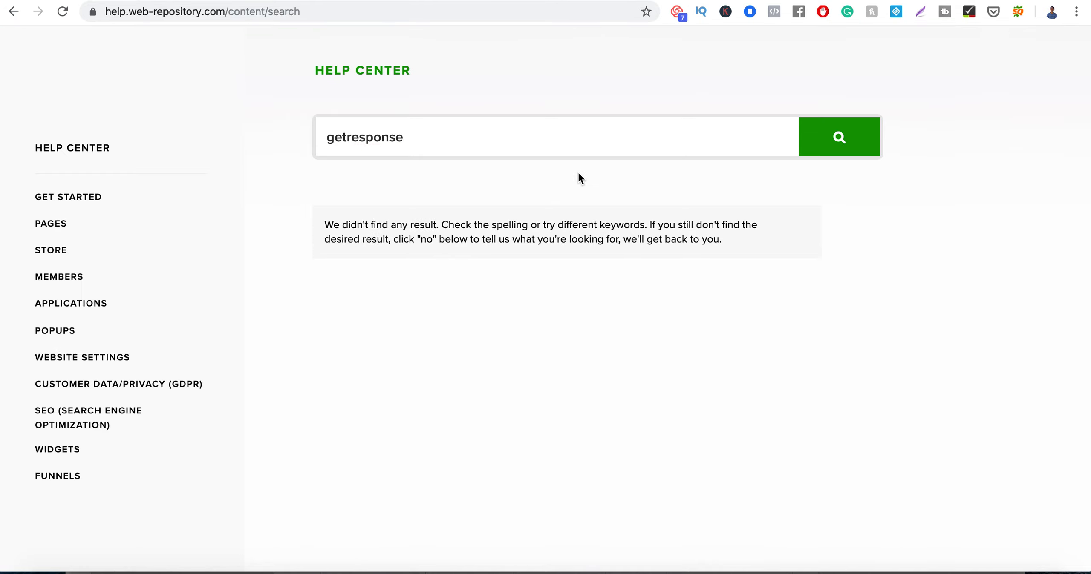
# - Search the Help Center for "email" instead
pyautogui.click(463, 133)
pyautogui.press('Return')
pyautogui.press('super+a')
pyautogui.write('email')
pyautogui.press('Return')
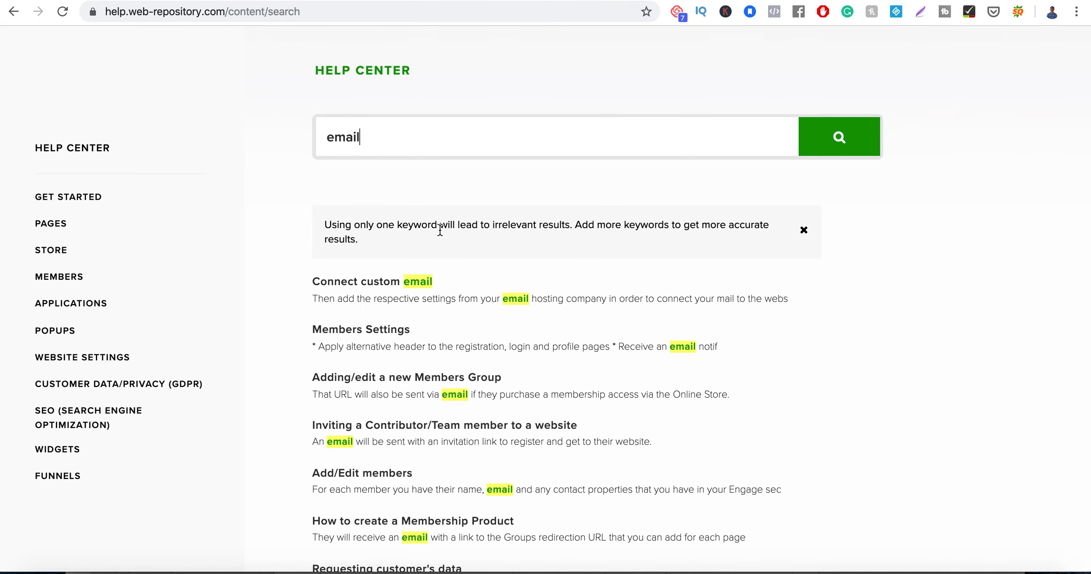
# - Open the "Connect custom email" article and skim its Email Server instructions
pyautogui.click(396, 282)
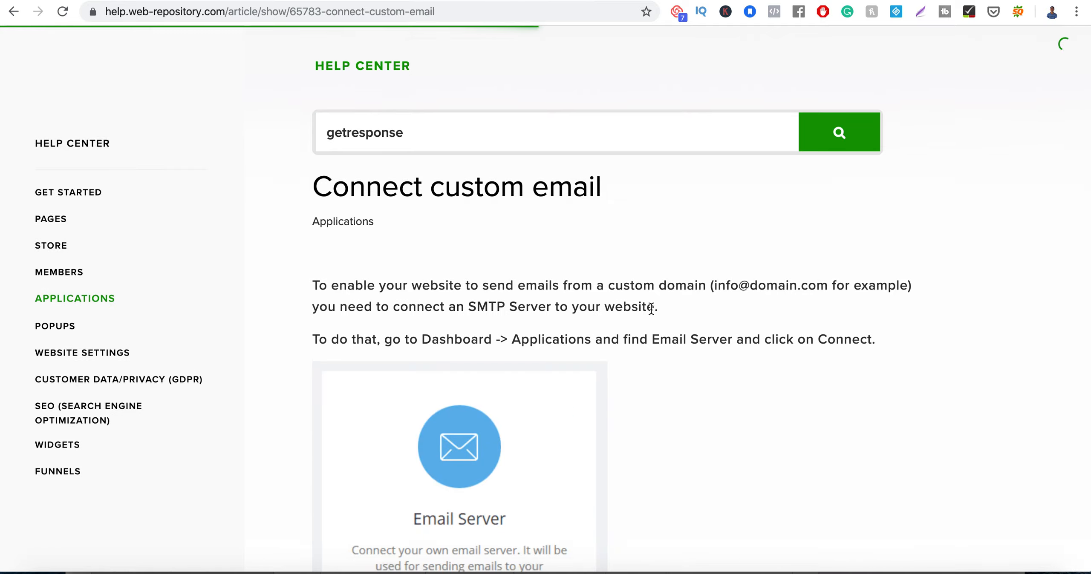
pyautogui.scroll(-12, 651, 308)
pyautogui.scroll(-15, 651, 308)
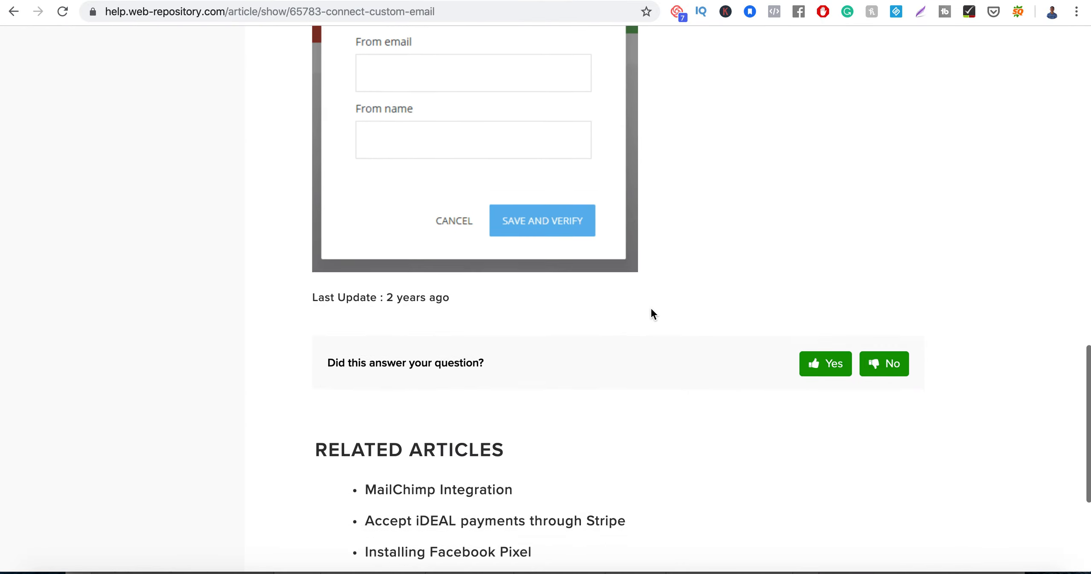
pyautogui.scroll(20, 651, 308)
pyautogui.scroll(-1, 651, 309)
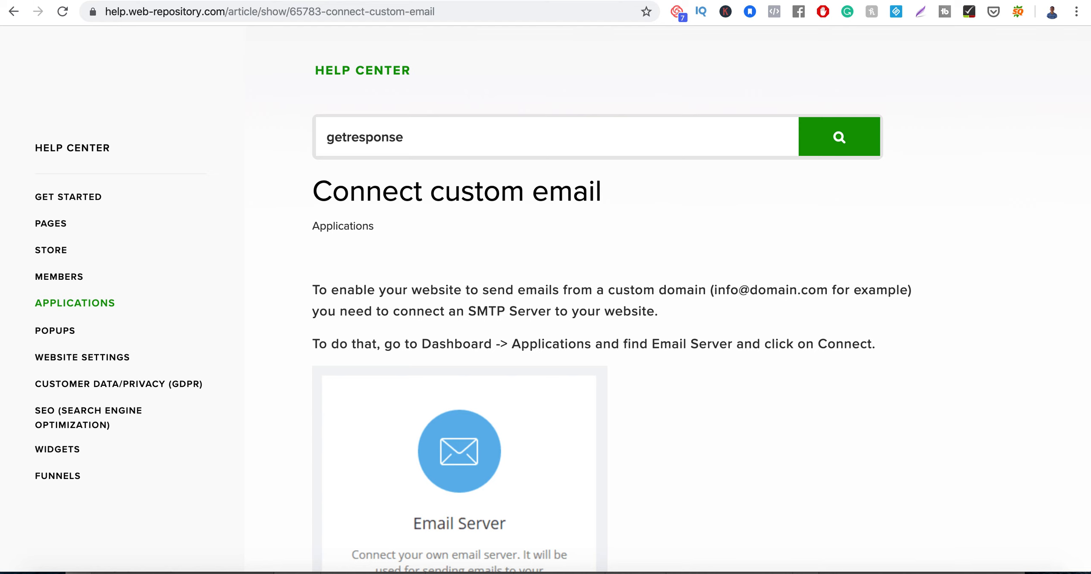
# - Return to the funnel's application list and open the GetResponse connection settings at the API key entry
pyautogui.click(286, 2)
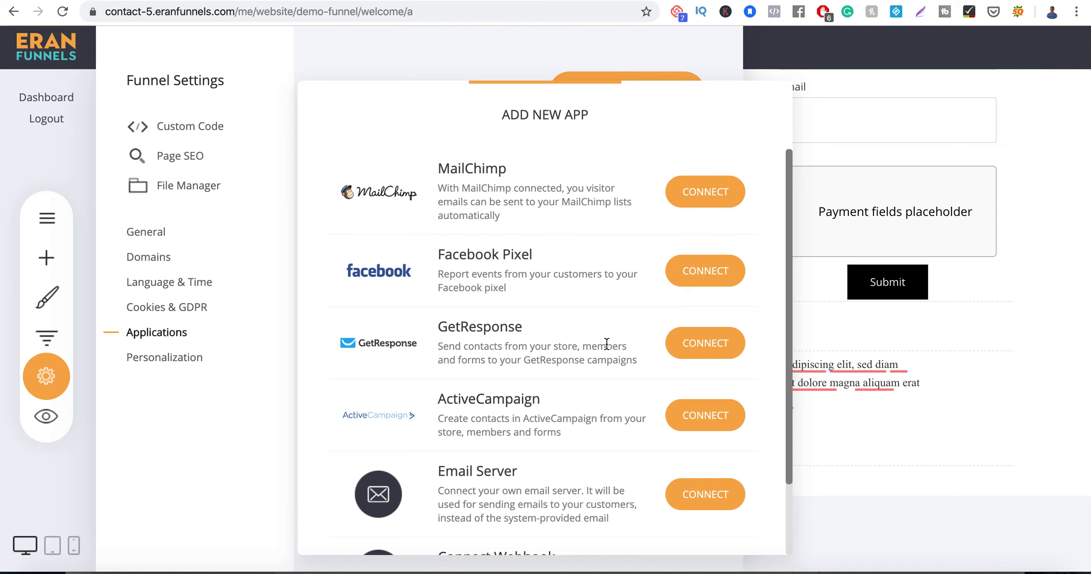
pyautogui.click(687, 342)
pyautogui.click(528, 231)
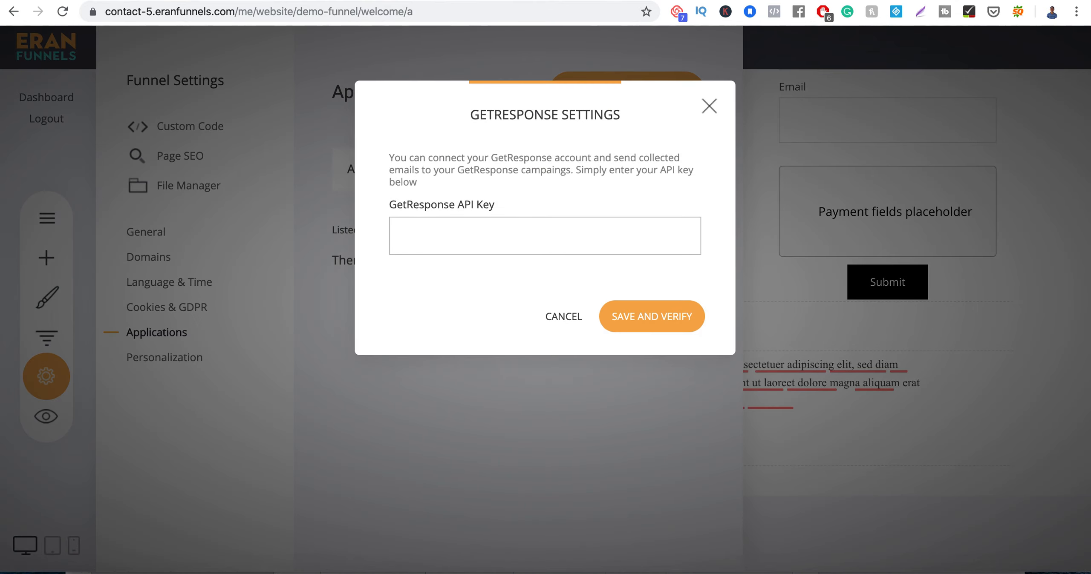
# - Open the GetResponse dashboard (app.getresponse.com/dashboard) in a new browser tab
pyautogui.press('super+t')
pyautogui.write('getresponse.com')
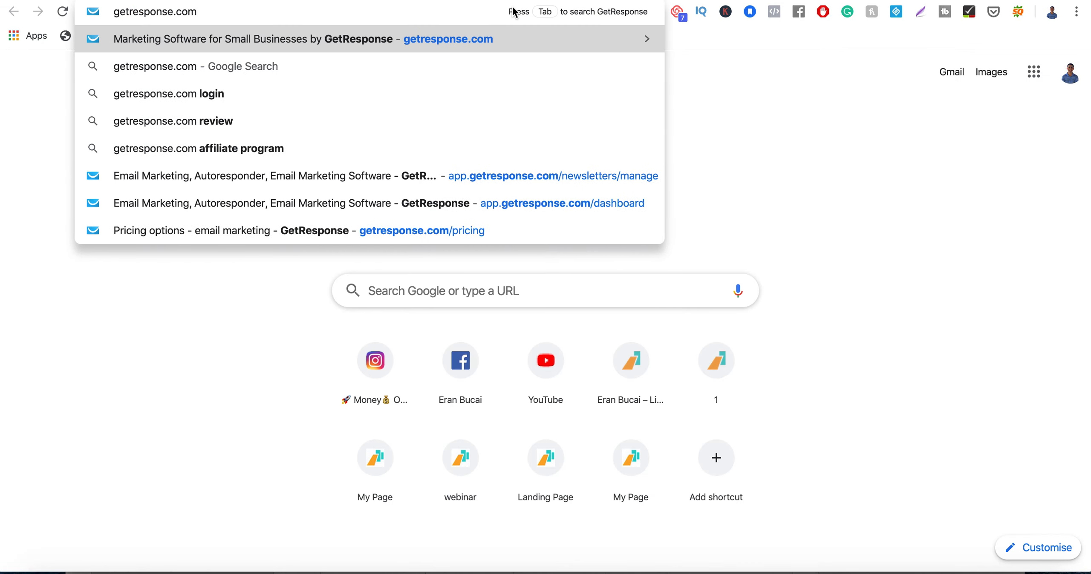
pyautogui.press('Down')
pyautogui.press('Down')
pyautogui.press('Down')
pyautogui.press('Down')
pyautogui.press('Down')
pyautogui.press('Down')
pyautogui.press('Return')
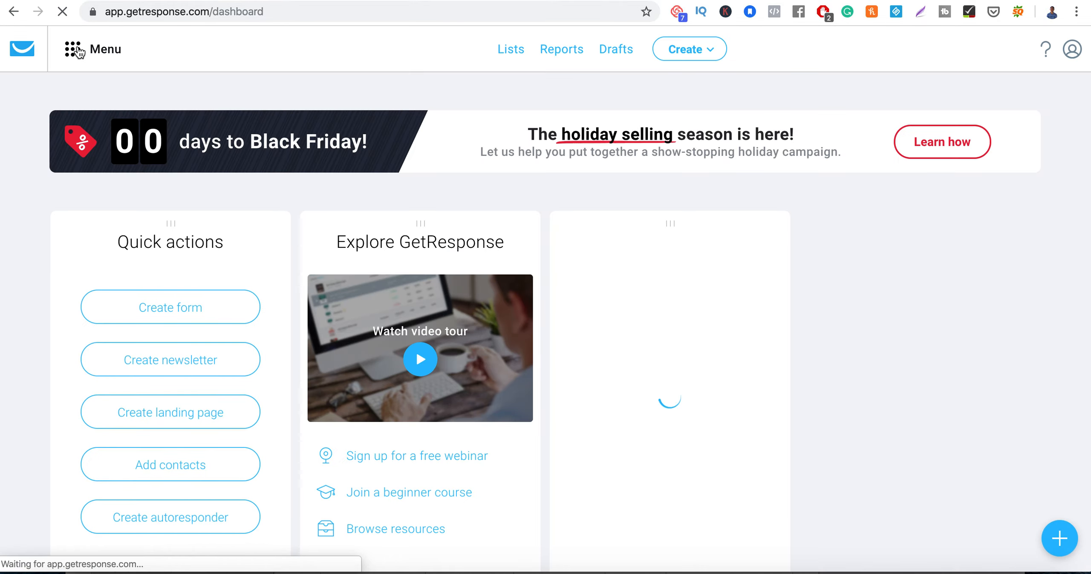
# - Generate a GetResponse API key named "demo funnel video" under Integrations and API, and copy the key
pyautogui.click(77, 49)
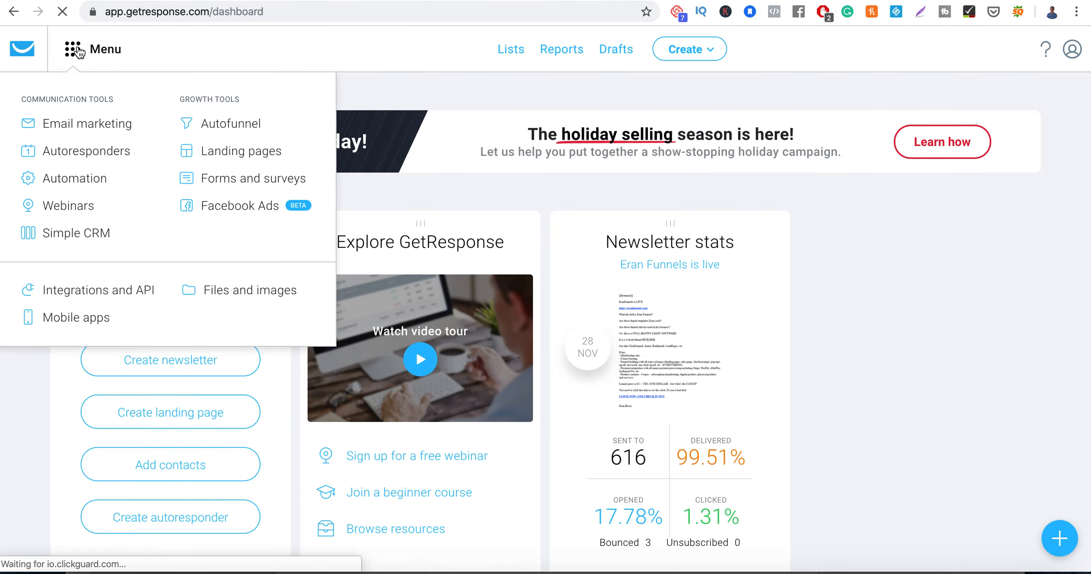
pyautogui.click(61, 299)
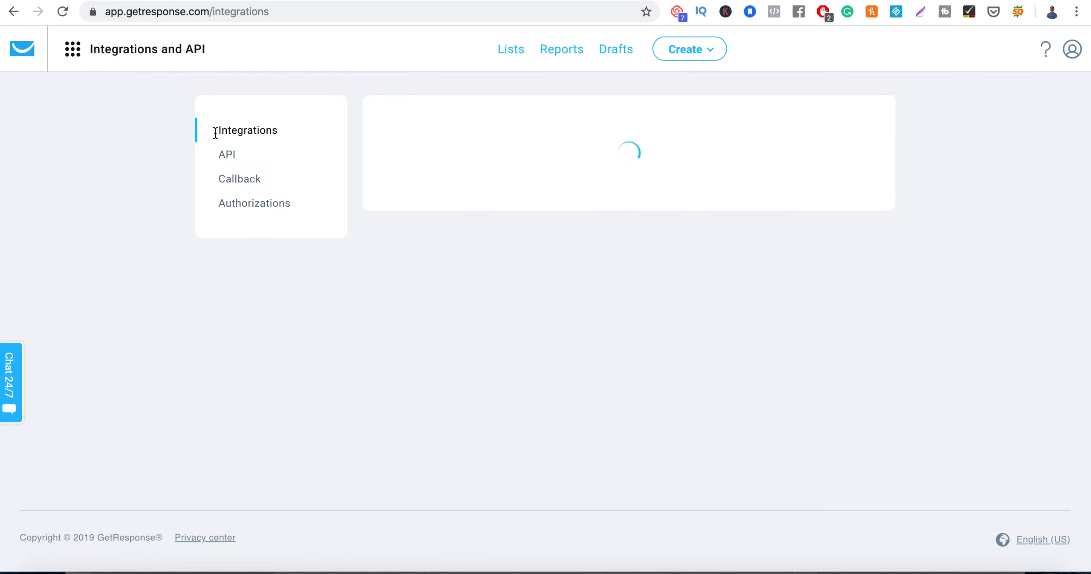
pyautogui.click(228, 154)
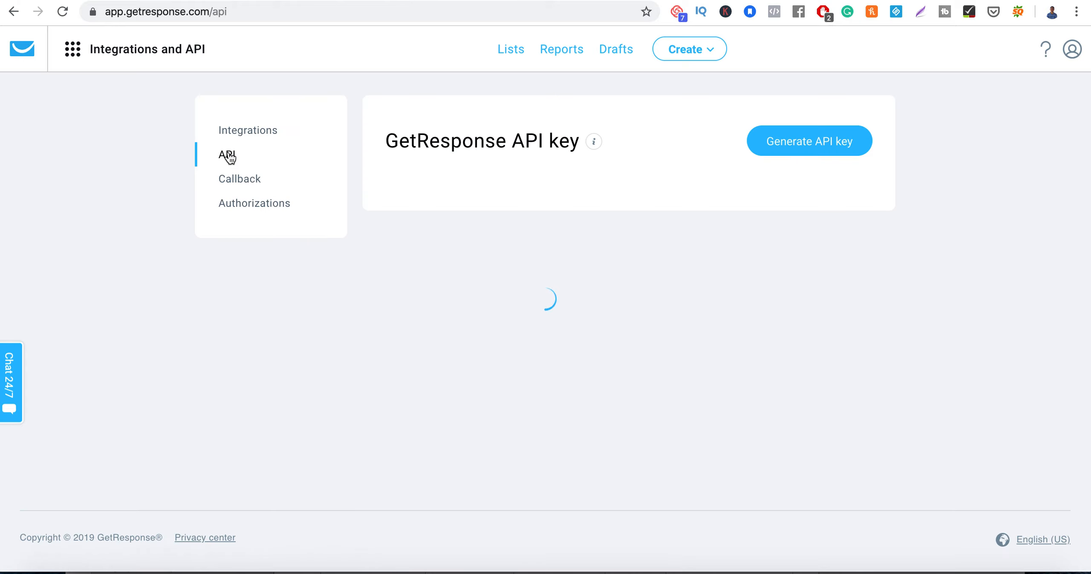
pyautogui.click(807, 143)
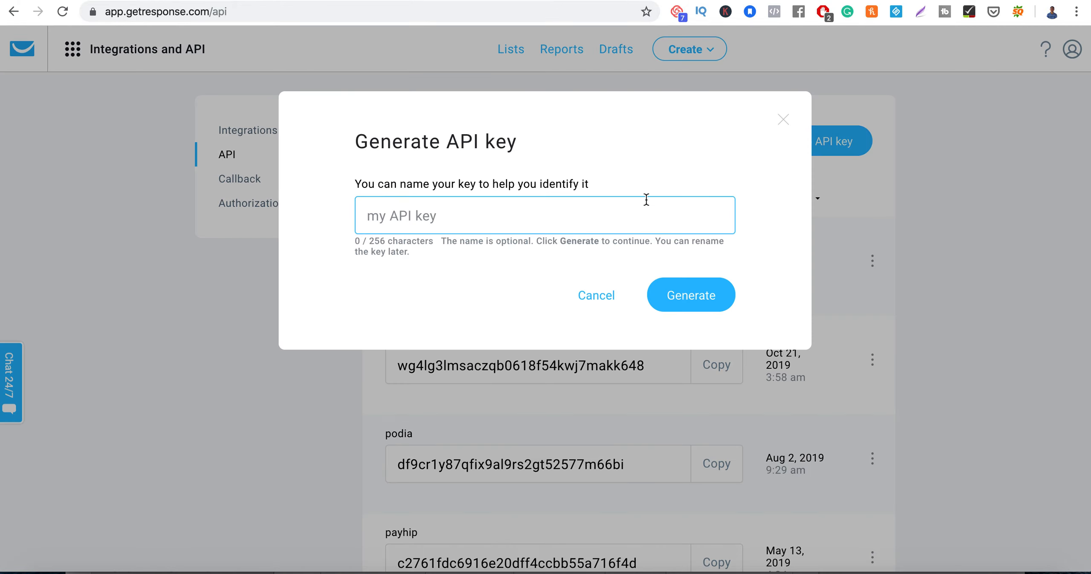
pyautogui.write('demo funnel video')
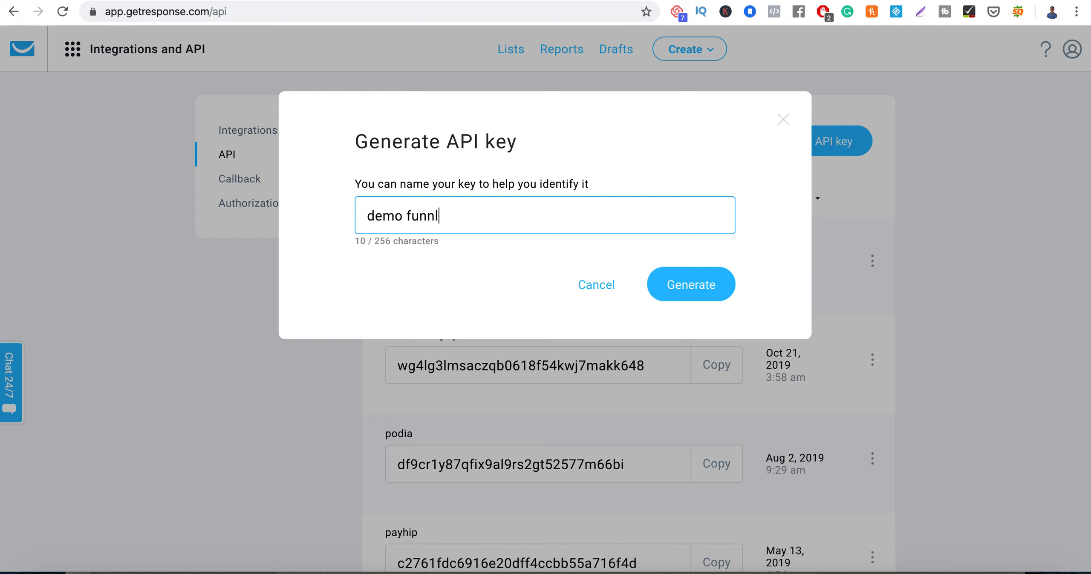
pyautogui.click(705, 285)
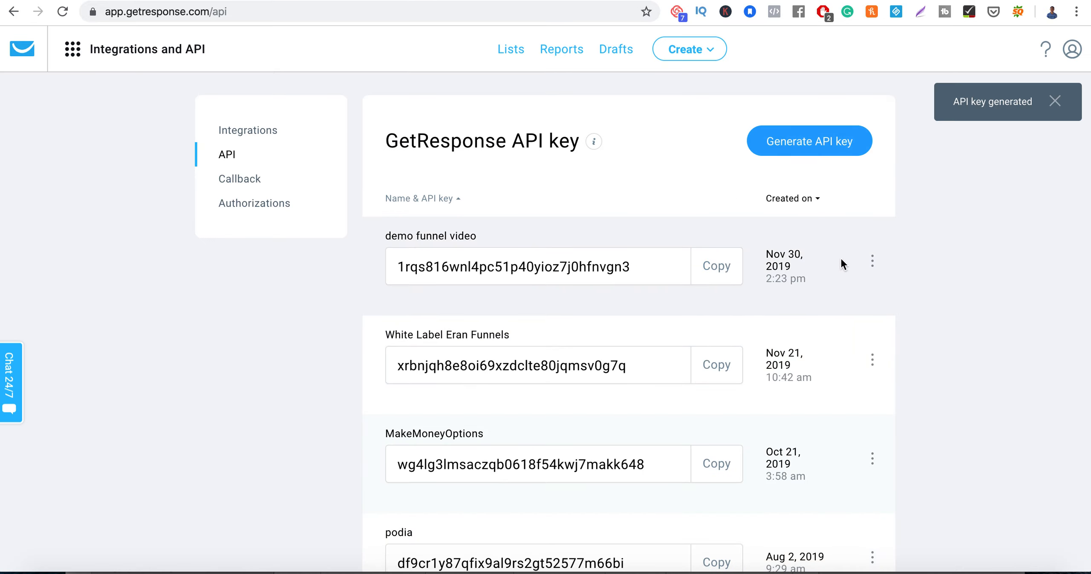
pyautogui.click(724, 270)
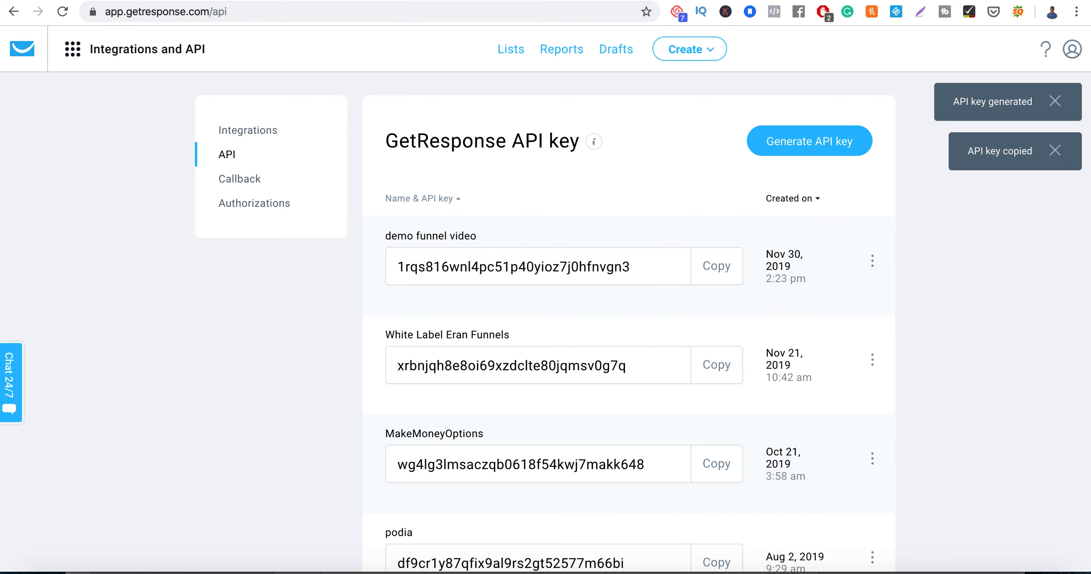
# - Paste the copied API key into the funnel's GetResponse settings, then save and verify the connection
pyautogui.click(315, 1)
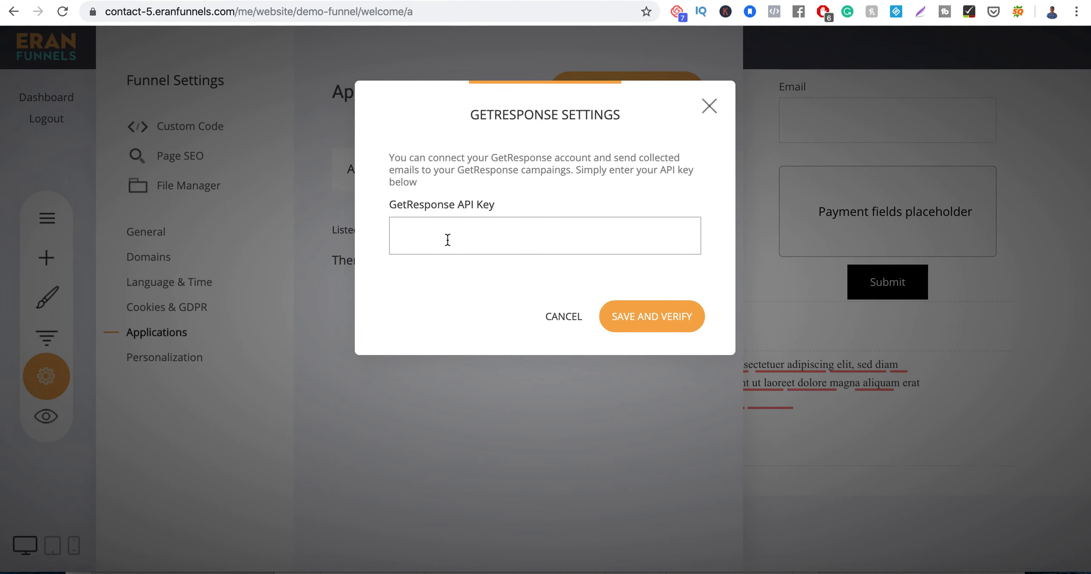
pyautogui.press('super+v')
pyautogui.click(635, 316)
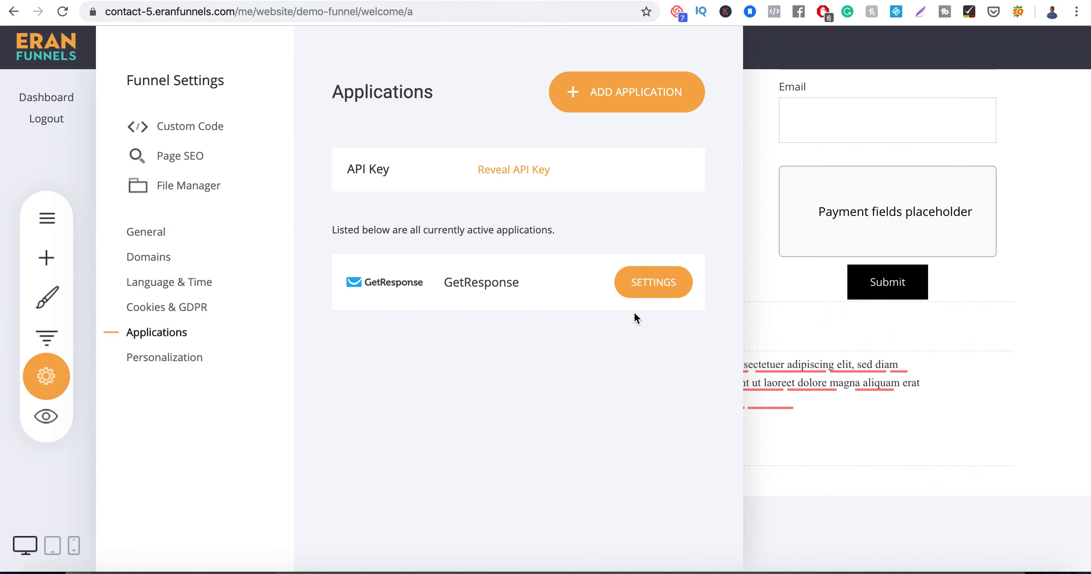
# - Review the remaining applications available to connect and close the funnel settings
pyautogui.click(608, 92)
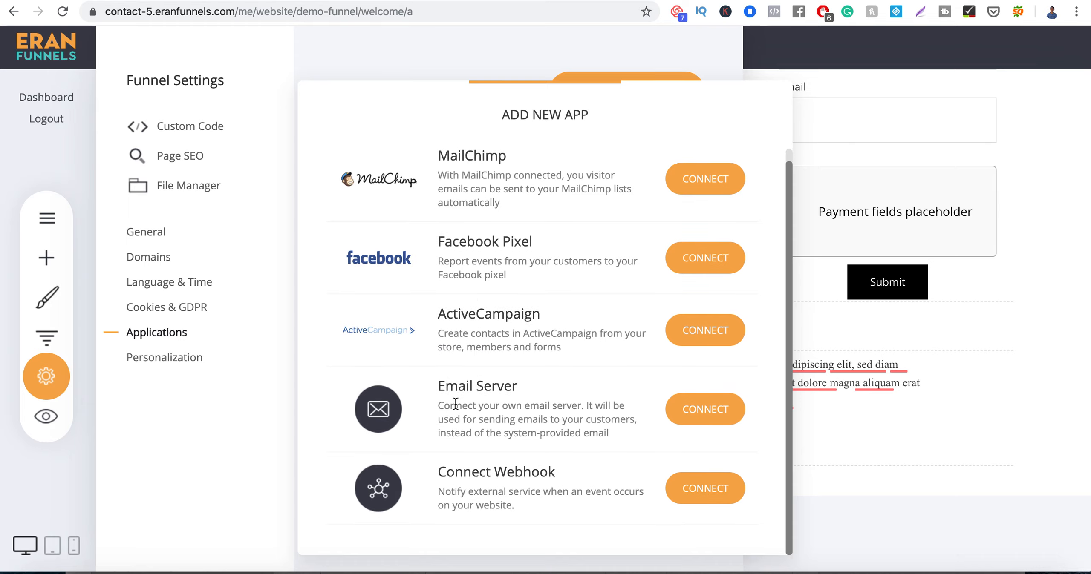
pyautogui.click(892, 415)
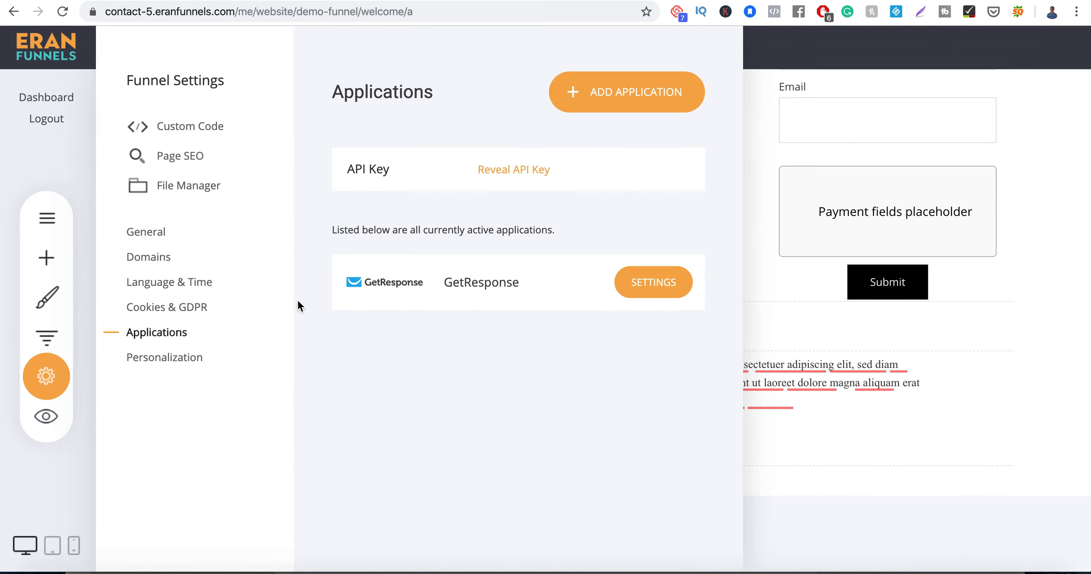
pyautogui.click(836, 394)
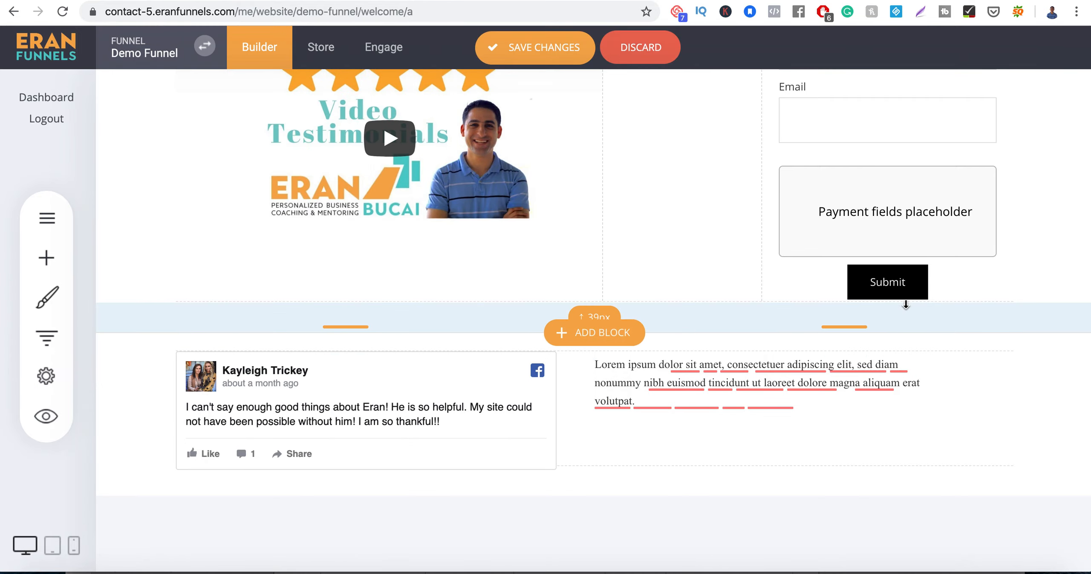
# - Open the settings of the payment form beside the testimonials video and bring up its GetResponse list selection
pyautogui.click(869, 294)
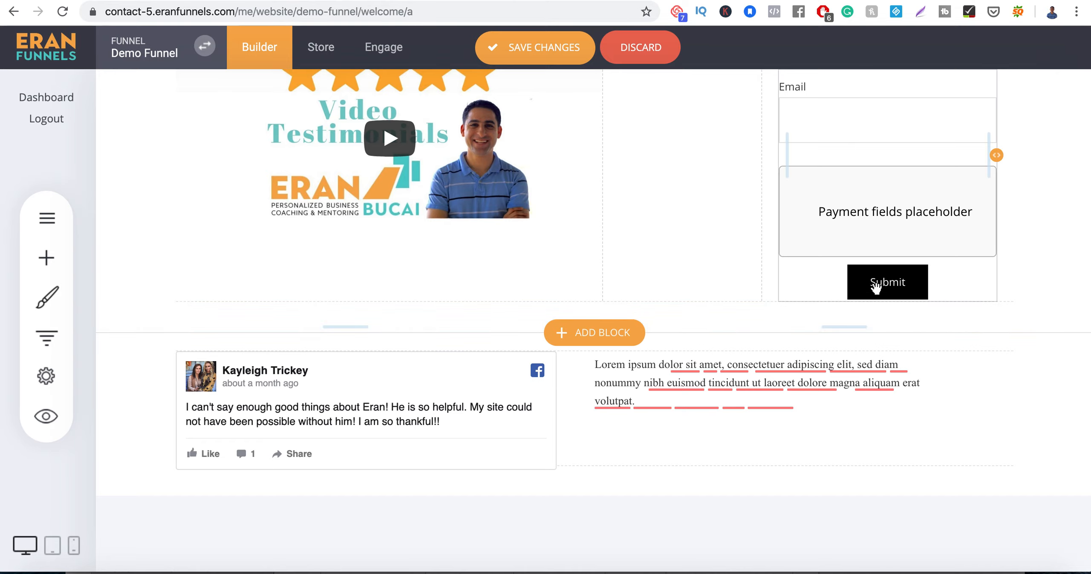
pyautogui.click(850, 195)
pyautogui.scroll(5, 796, 221)
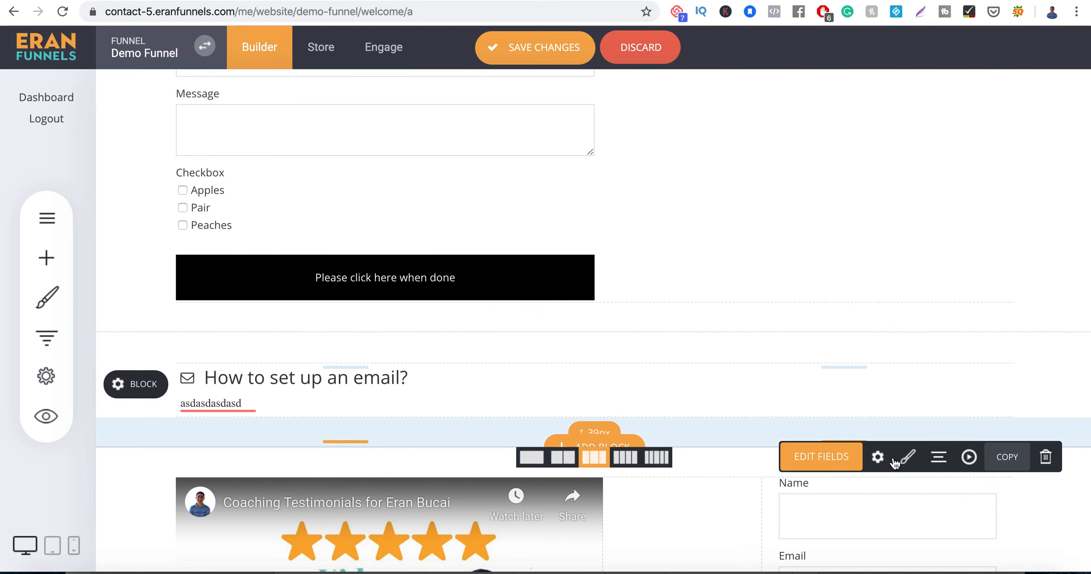
pyautogui.click(877, 457)
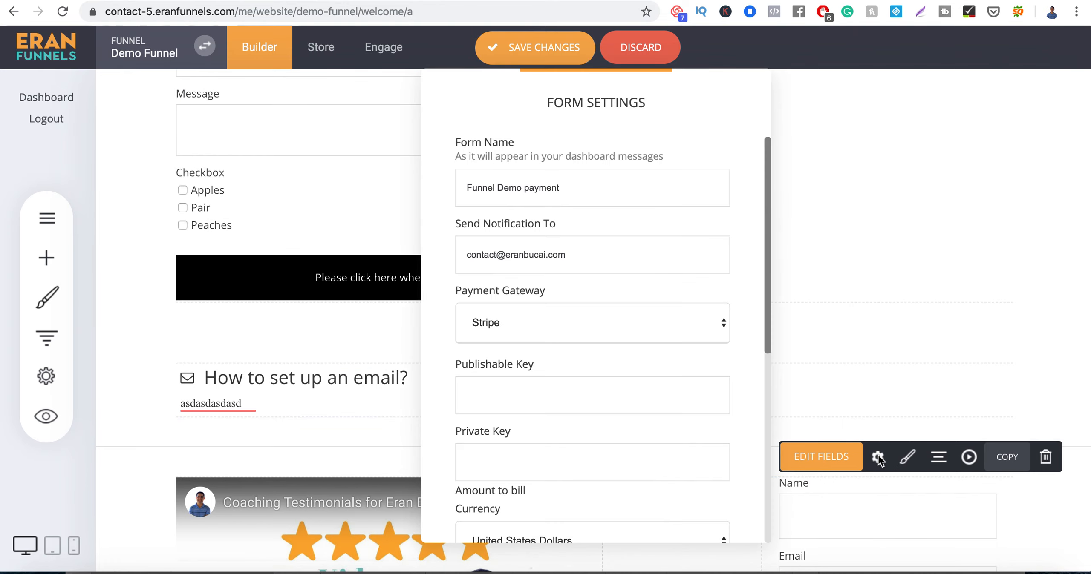
pyautogui.scroll(-6, 551, 360)
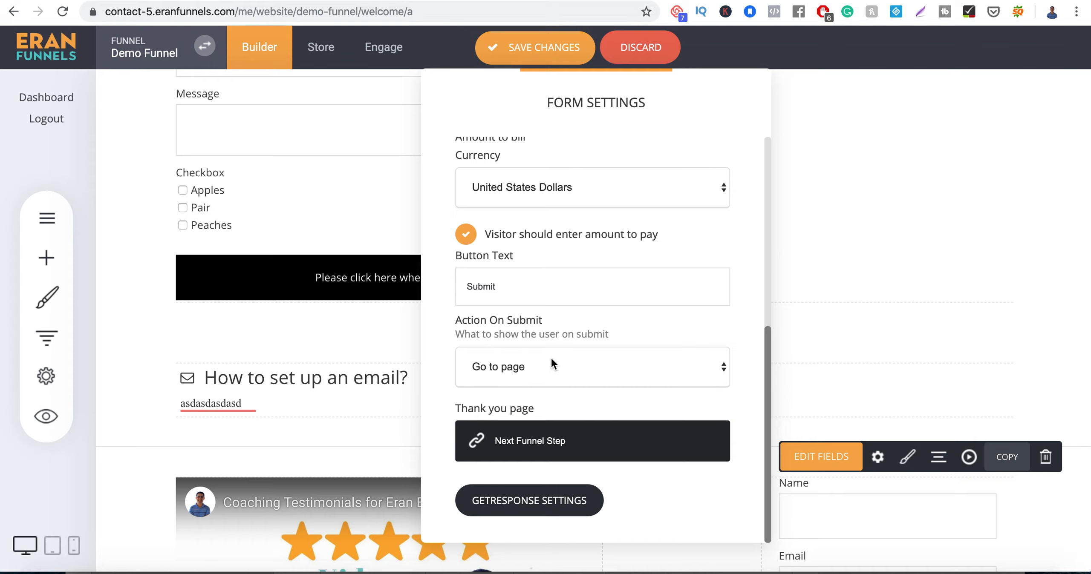
pyautogui.click(488, 507)
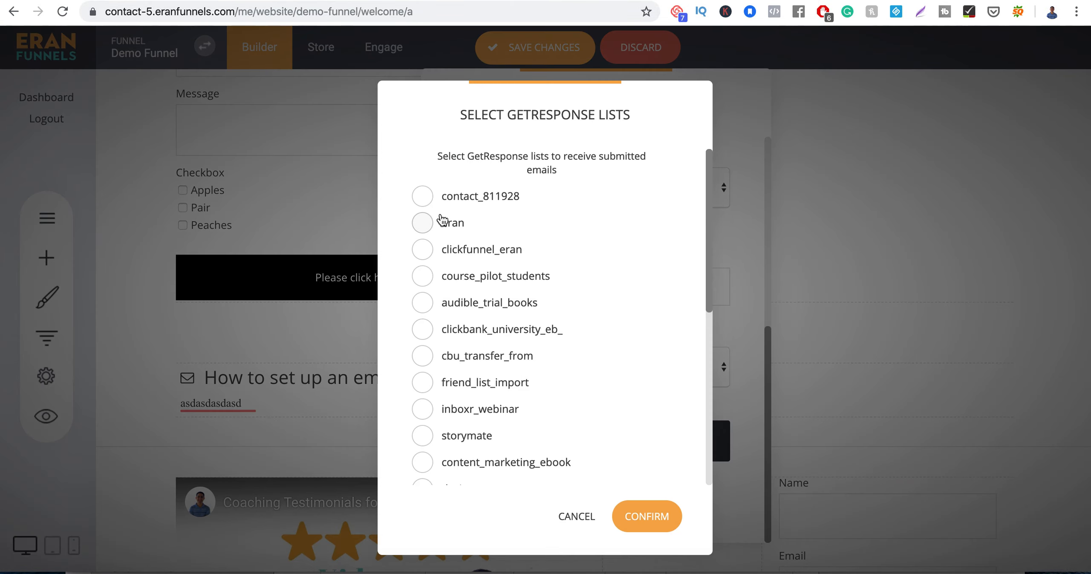
# - Select the GetResponse list "eran" to receive the form's submitted emails, confirm it and close the form settings
pyautogui.scroll(-10, 452, 416)
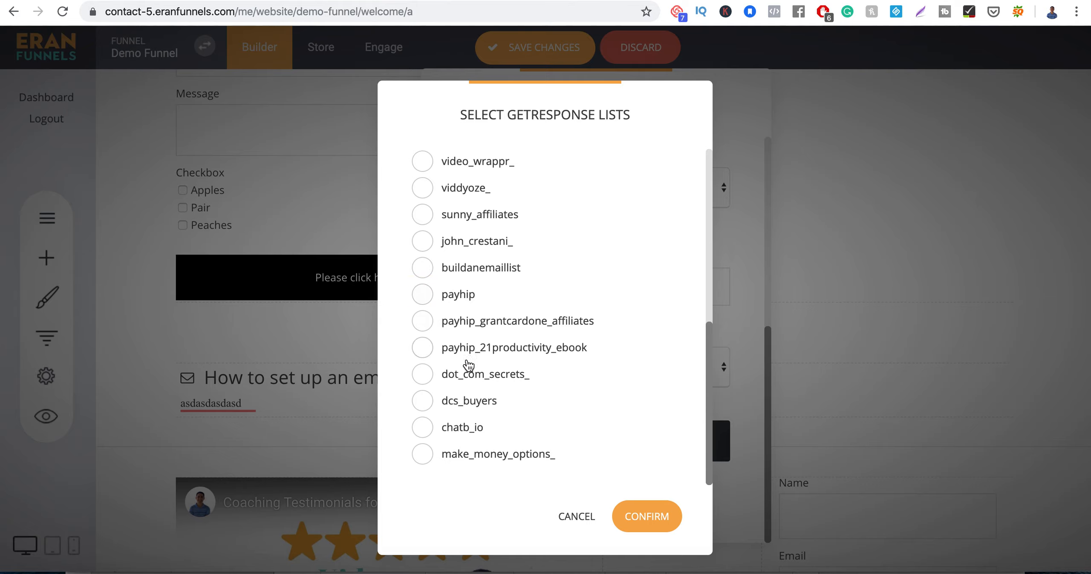
pyautogui.scroll(10, 469, 365)
pyautogui.click(423, 224)
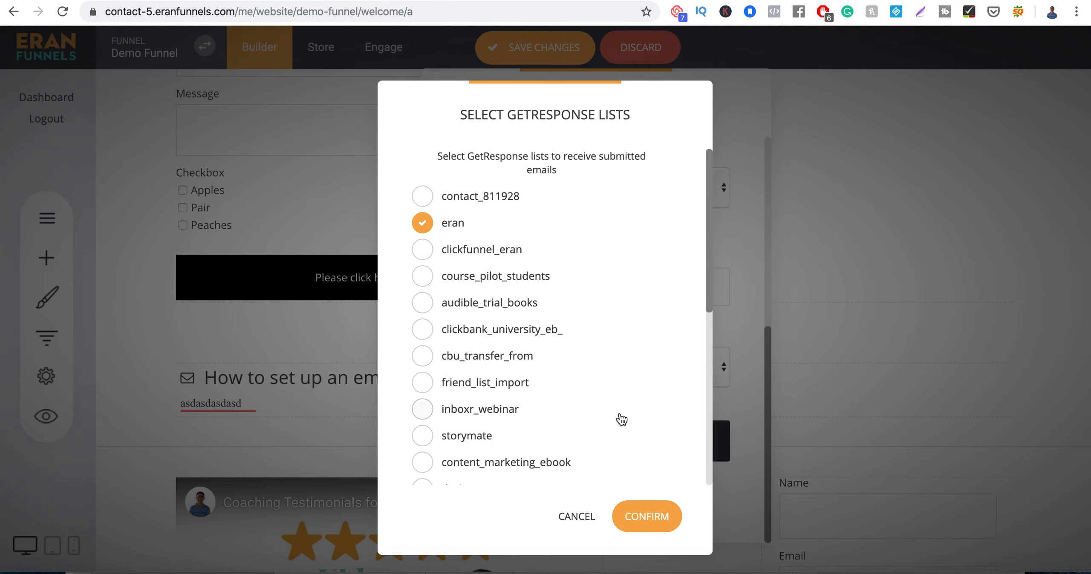
pyautogui.click(644, 517)
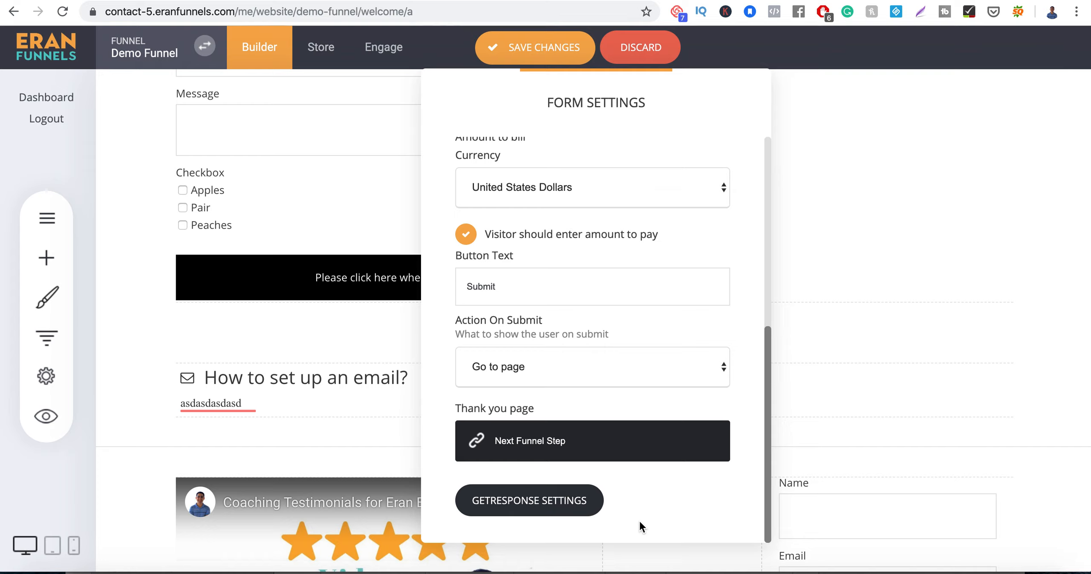
pyautogui.click(890, 380)
# - Review the funnel's applications, global custom code, general settings and the Welcome page's info, closing them without edits
pyautogui.scroll(-10, 808, 326)
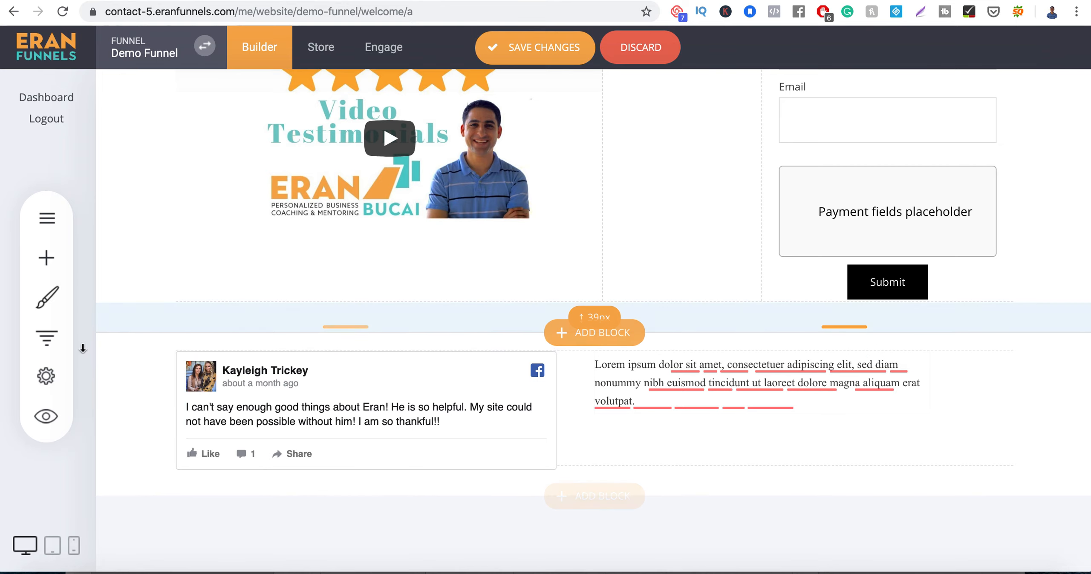
pyautogui.click(46, 375)
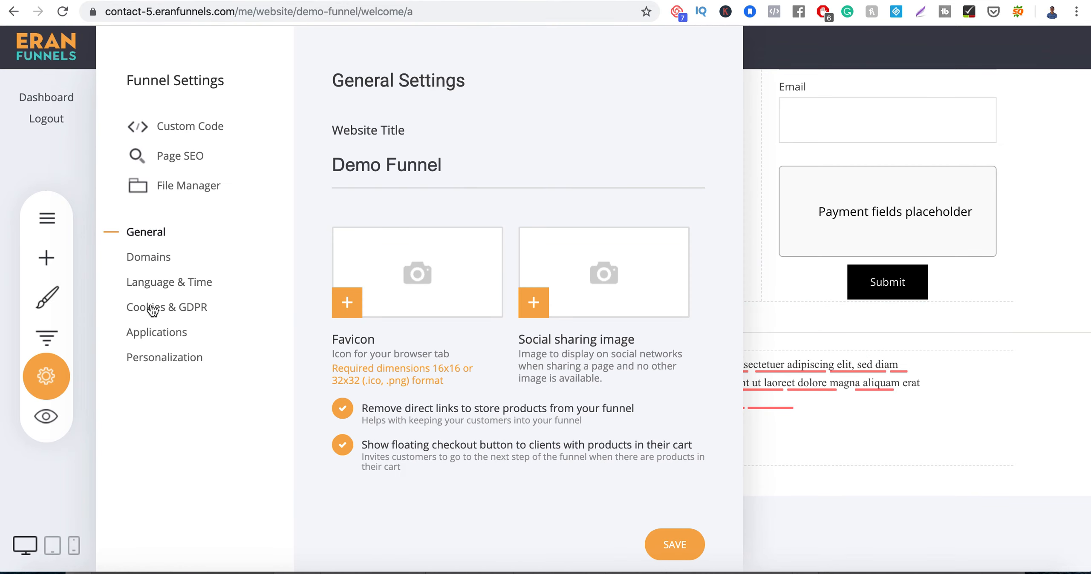
pyautogui.click(150, 333)
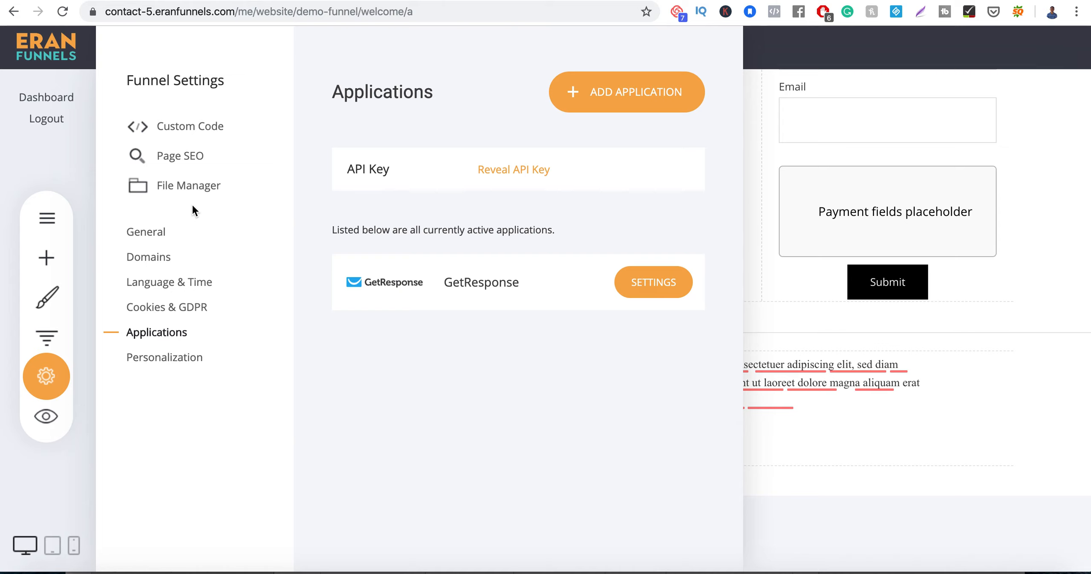
pyautogui.click(175, 127)
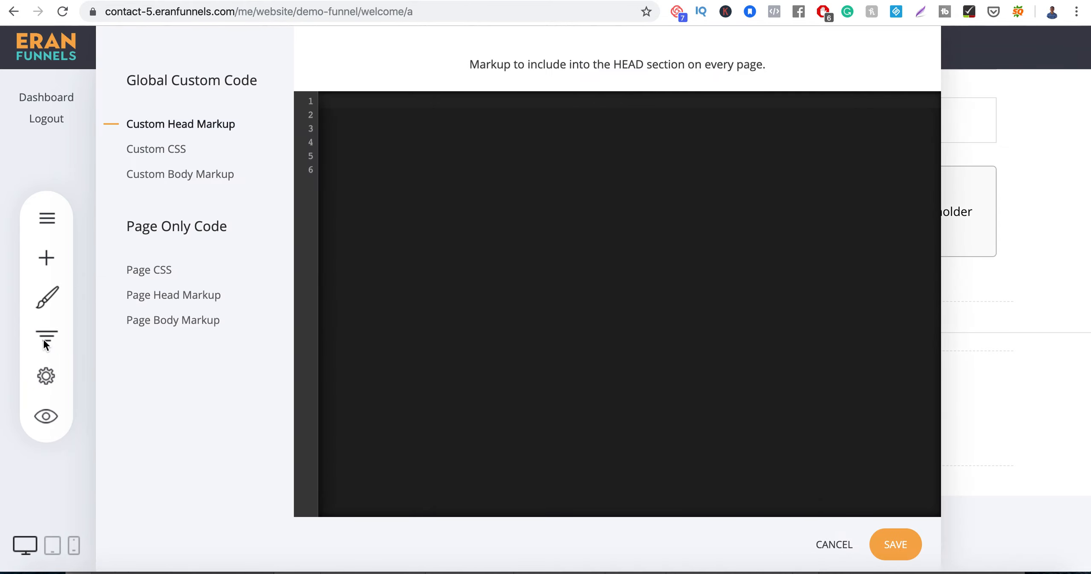
pyautogui.click(44, 340)
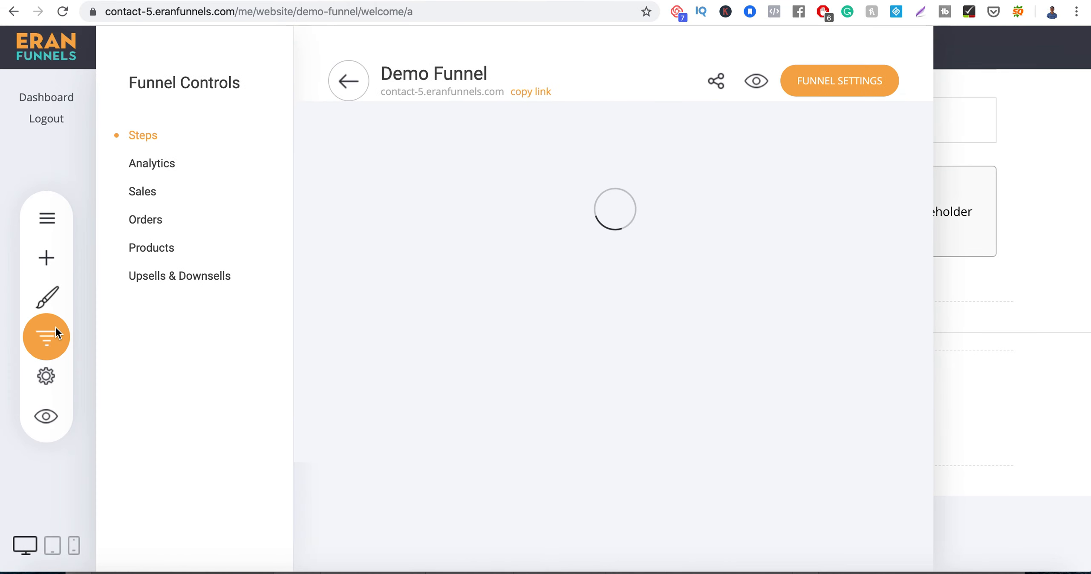
pyautogui.click(45, 375)
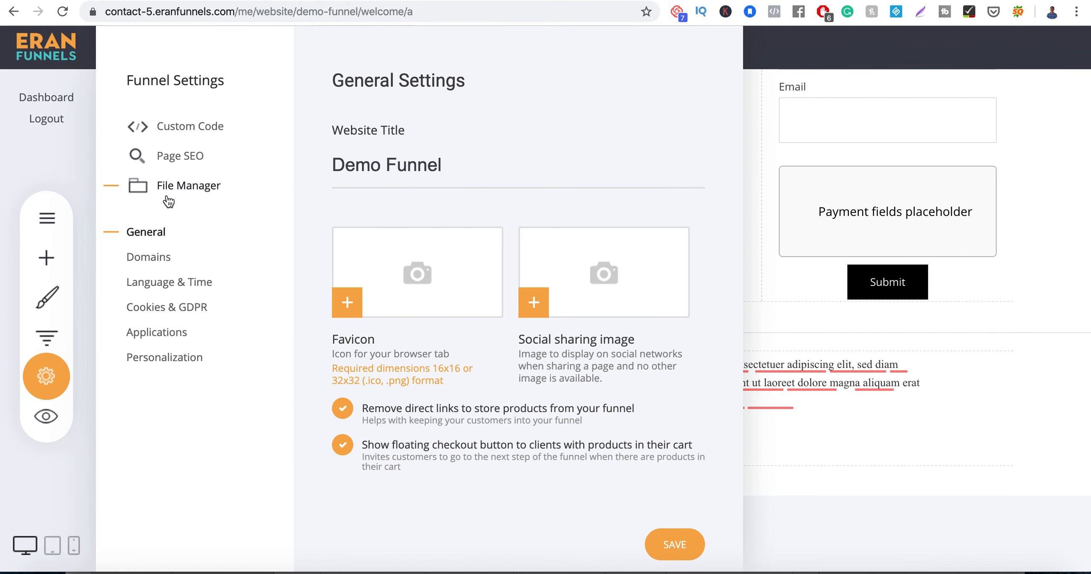
pyautogui.click(179, 156)
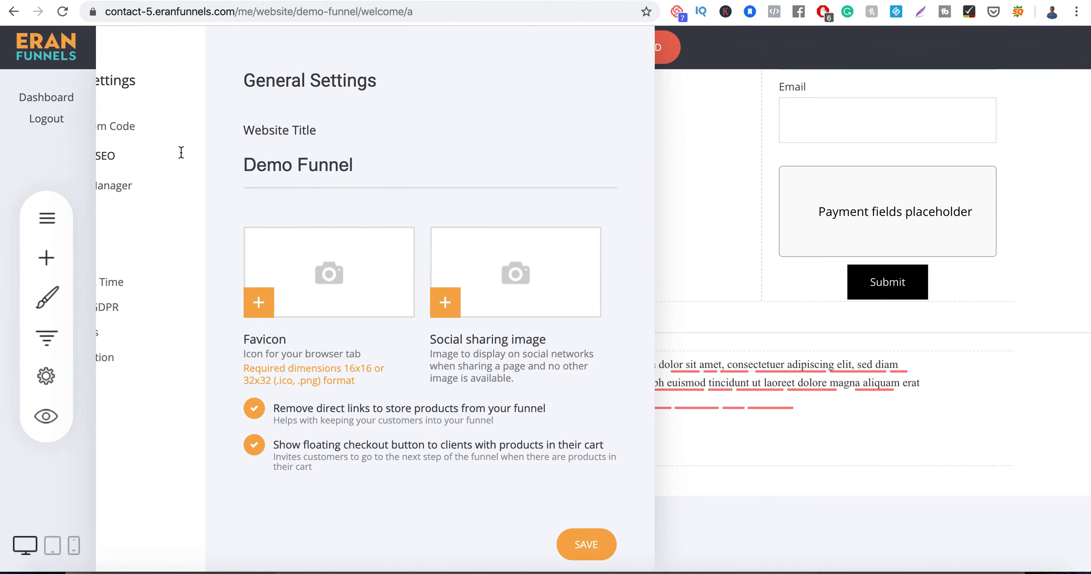
pyautogui.click(513, 170)
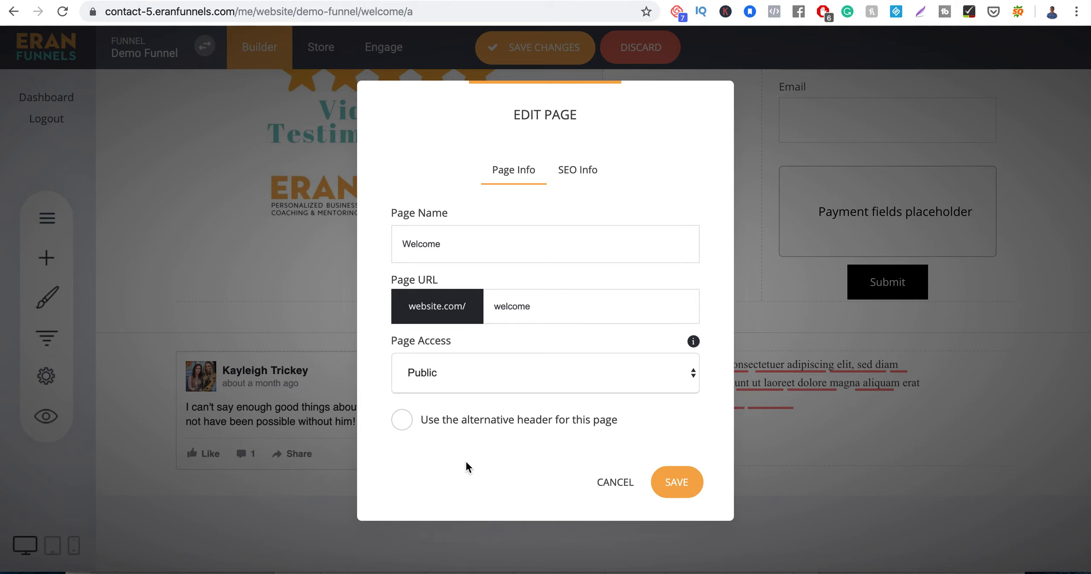
pyautogui.click(599, 481)
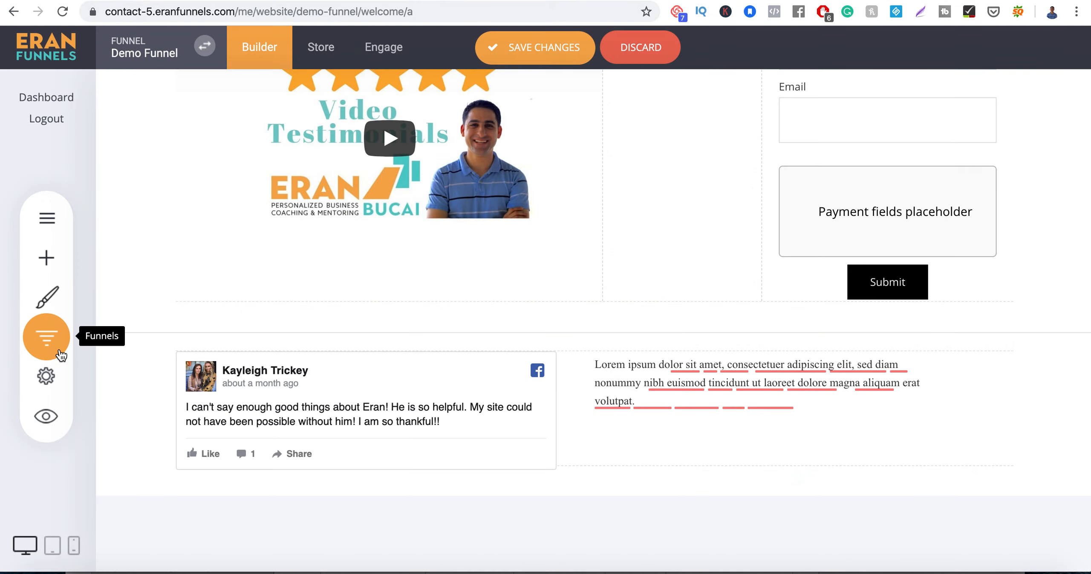
pyautogui.click(46, 377)
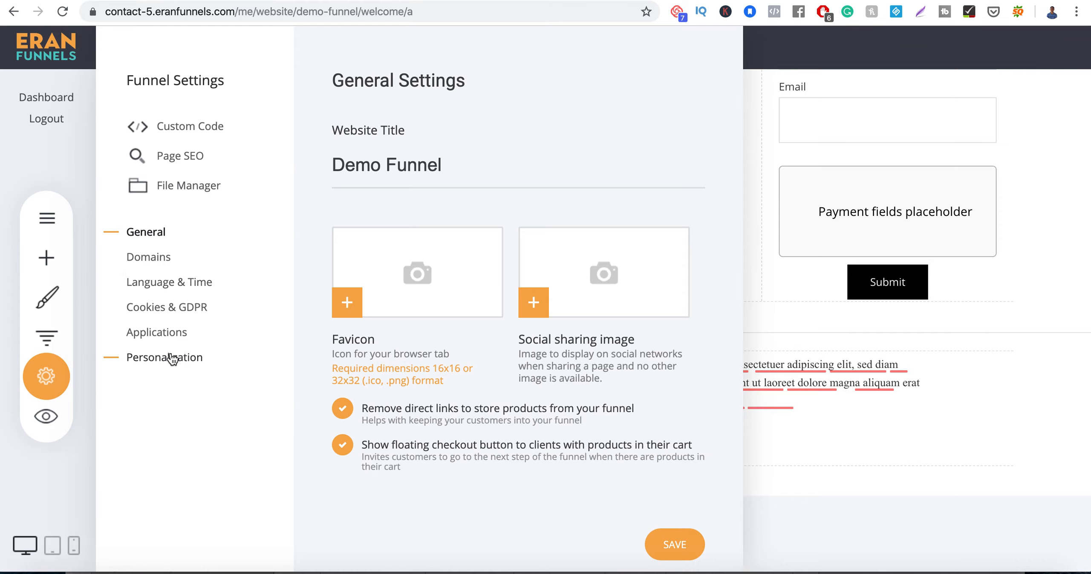
pyautogui.click(838, 461)
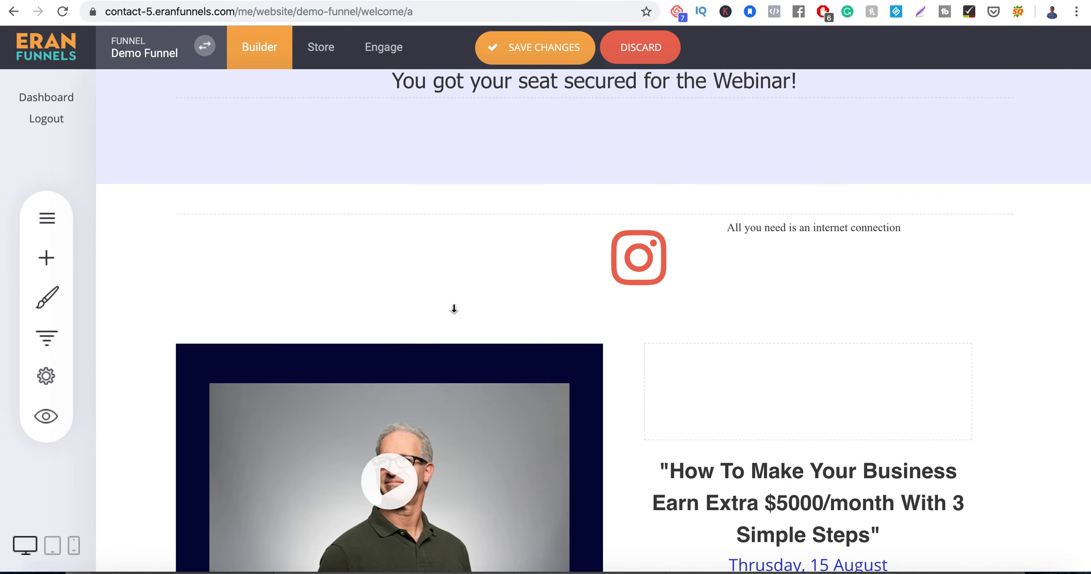
# - Add an empty block at the end of the page, below the Facebook testimonial block
pyautogui.scroll(-20, 399, 384)
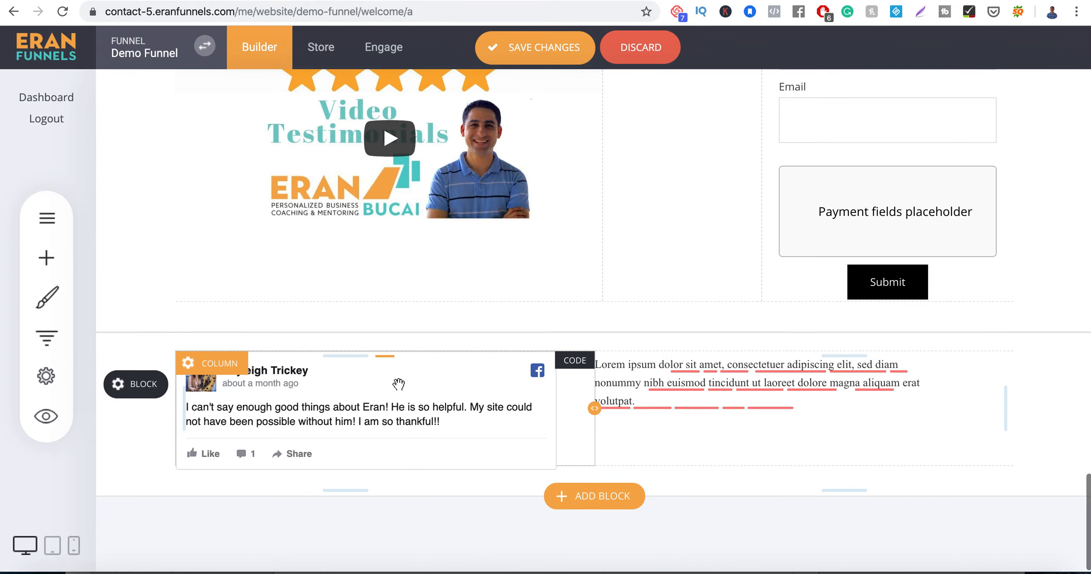
pyautogui.click(593, 499)
pyautogui.click(140, 441)
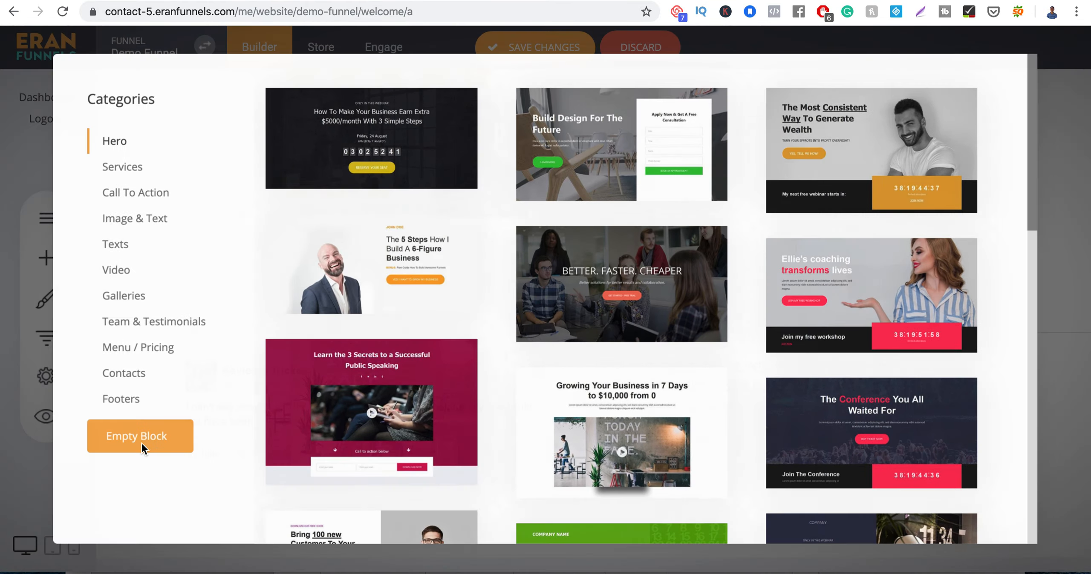
pyautogui.scroll(-4, 367, 415)
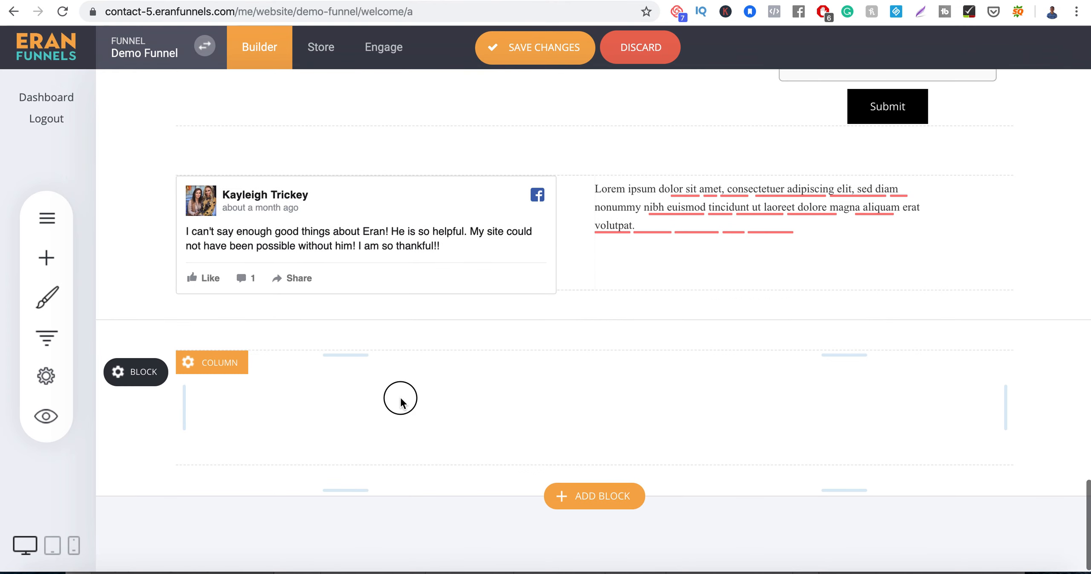
# - Place an image widget in the empty block and fill it with the horizontal one-line ERANFUNNELS portrait logo from the Logos folder
pyautogui.click(48, 255)
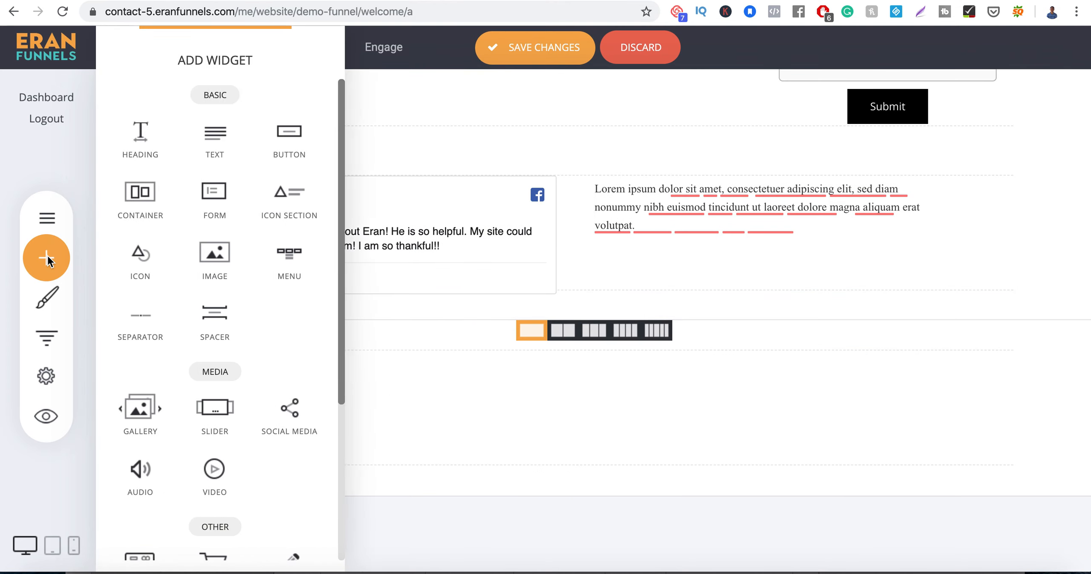
pyautogui.moveTo(235, 269); pyautogui.dragTo(430, 416)
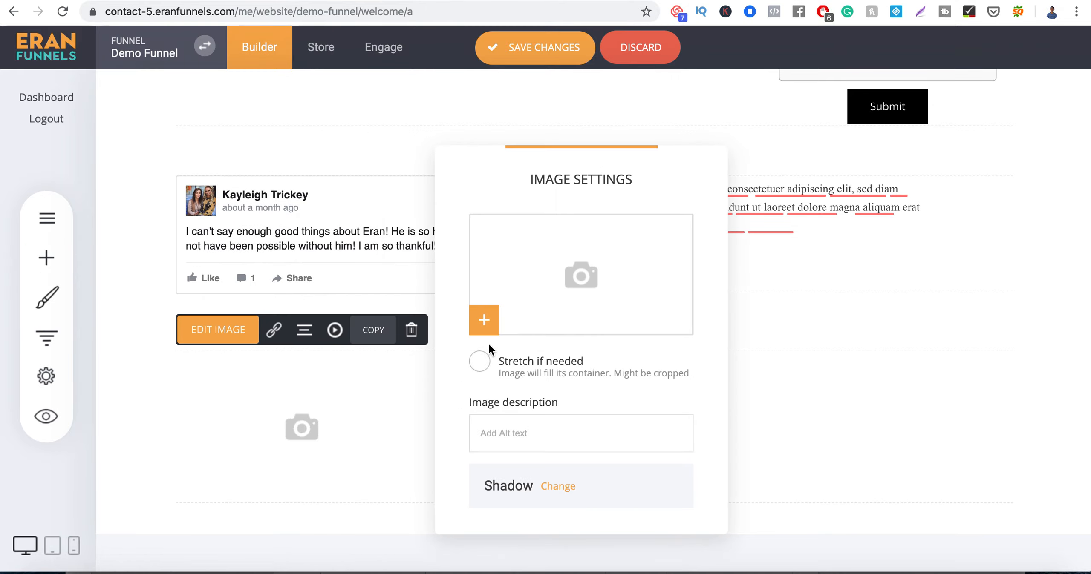
pyautogui.click(491, 320)
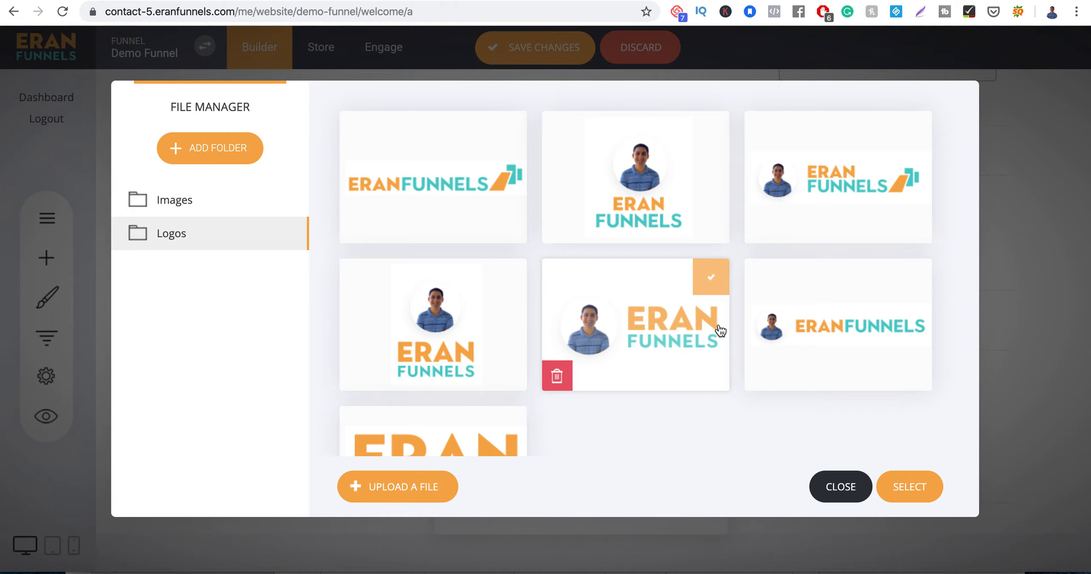
pyautogui.click(811, 336)
pyautogui.click(918, 488)
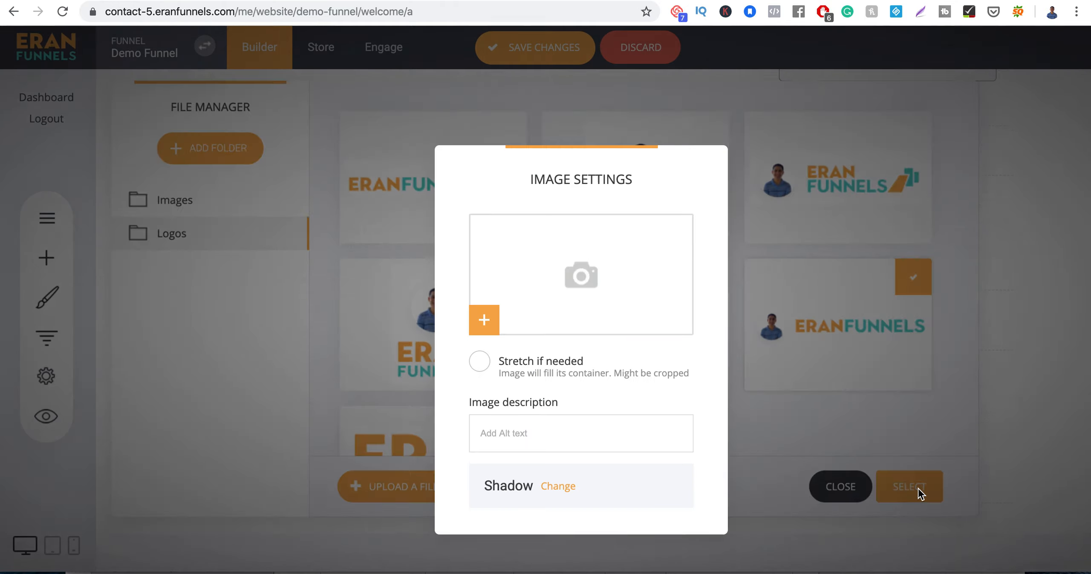
# - Enable "Stretch if needed" for the logo image, widen it across most of the column, and save the page changes
pyautogui.click(480, 362)
pyautogui.click(857, 416)
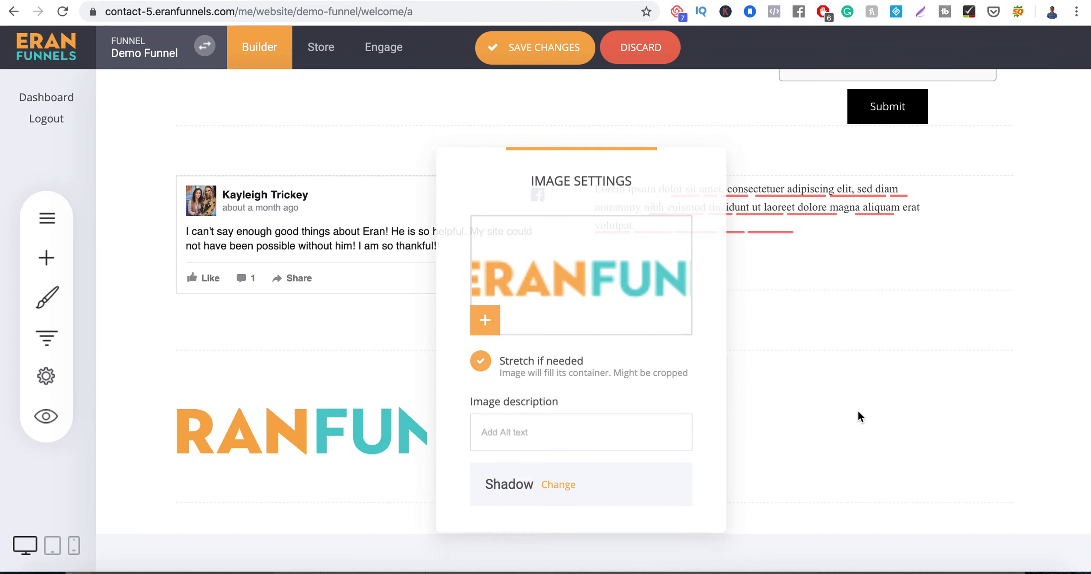
pyautogui.moveTo(428, 425); pyautogui.dragTo(937, 439)
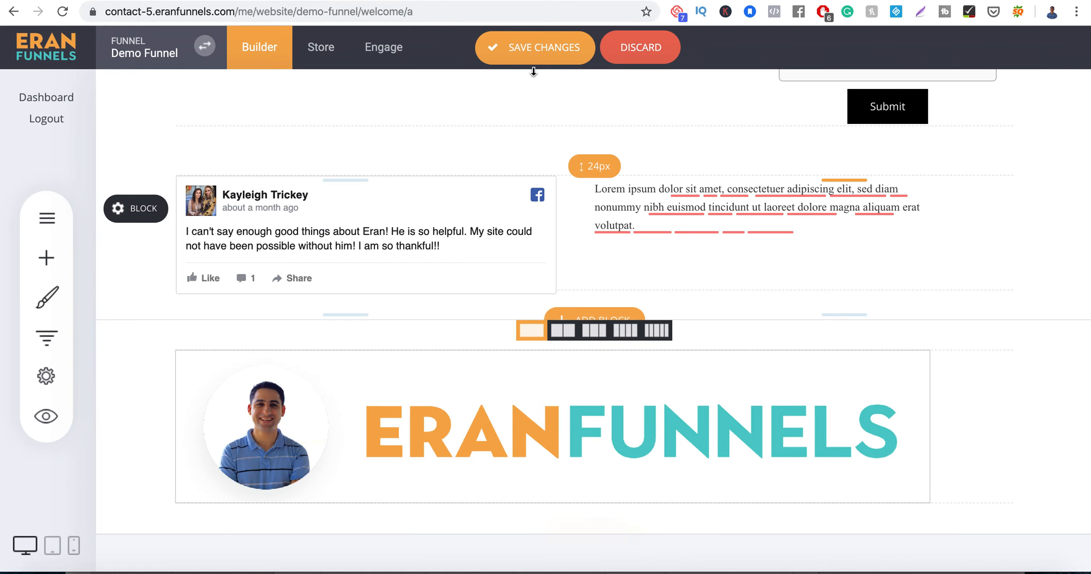
pyautogui.click(539, 51)
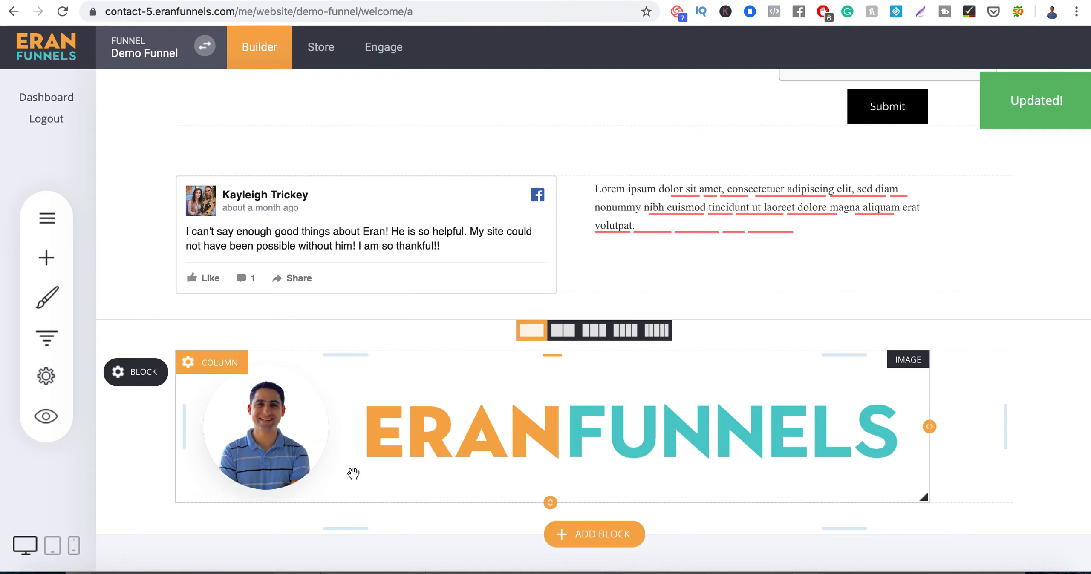
# - Switch to the phone layout, check the lower page sections, and hide the Facebook testimonial block on phones
pyautogui.click(74, 545)
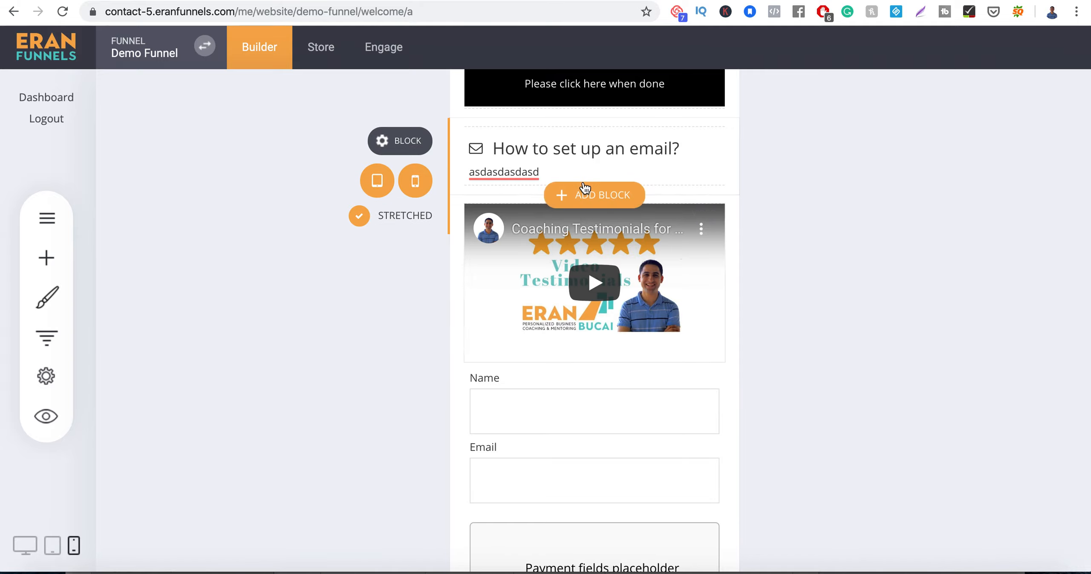
pyautogui.scroll(-10, 582, 187)
pyautogui.scroll(-15, 583, 184)
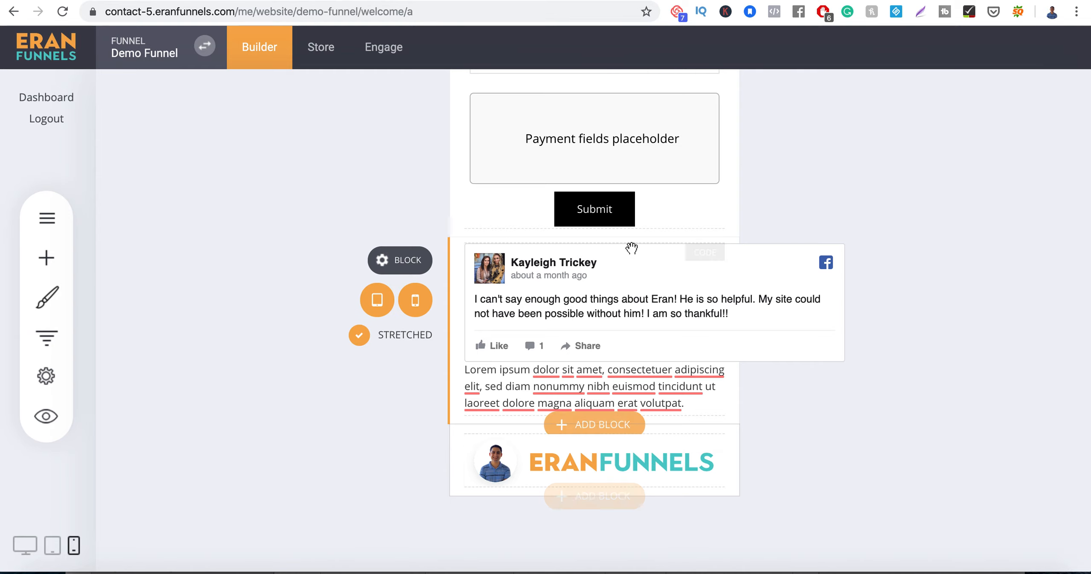
pyautogui.scroll(5, 631, 246)
pyautogui.scroll(-5, 631, 246)
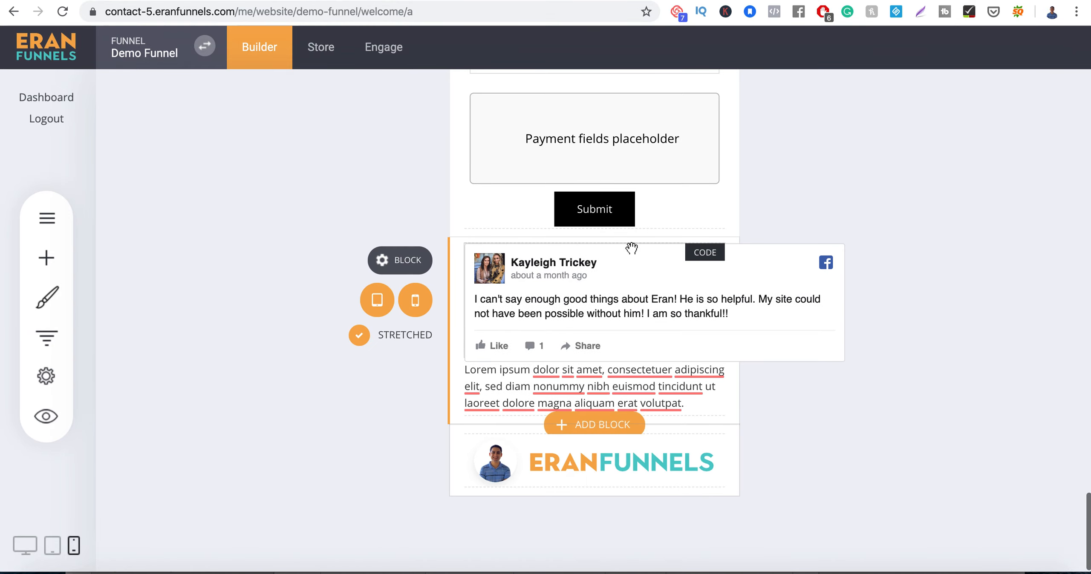
pyautogui.scroll(1, 630, 246)
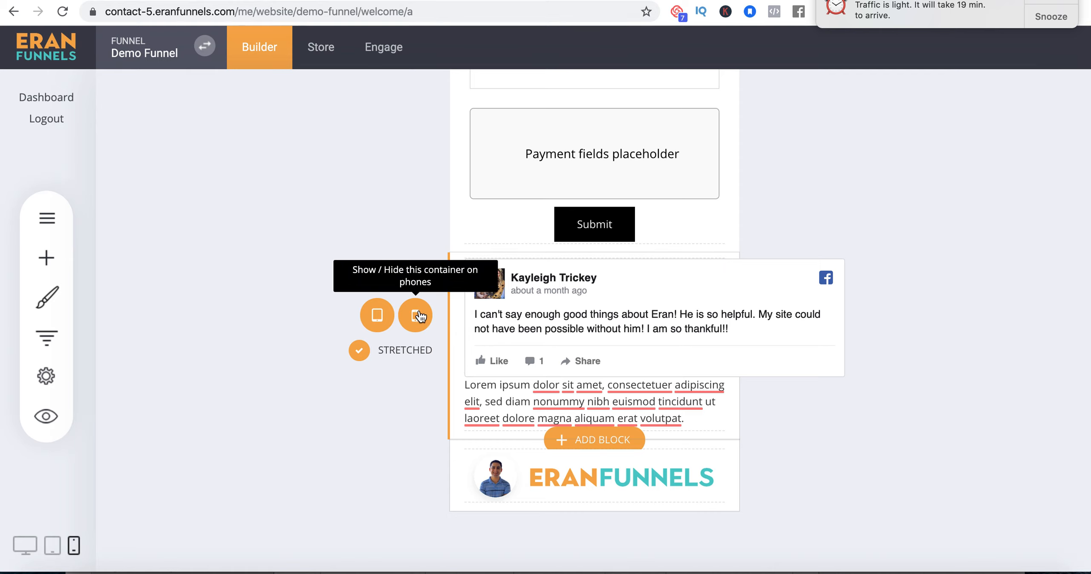
pyautogui.click(418, 315)
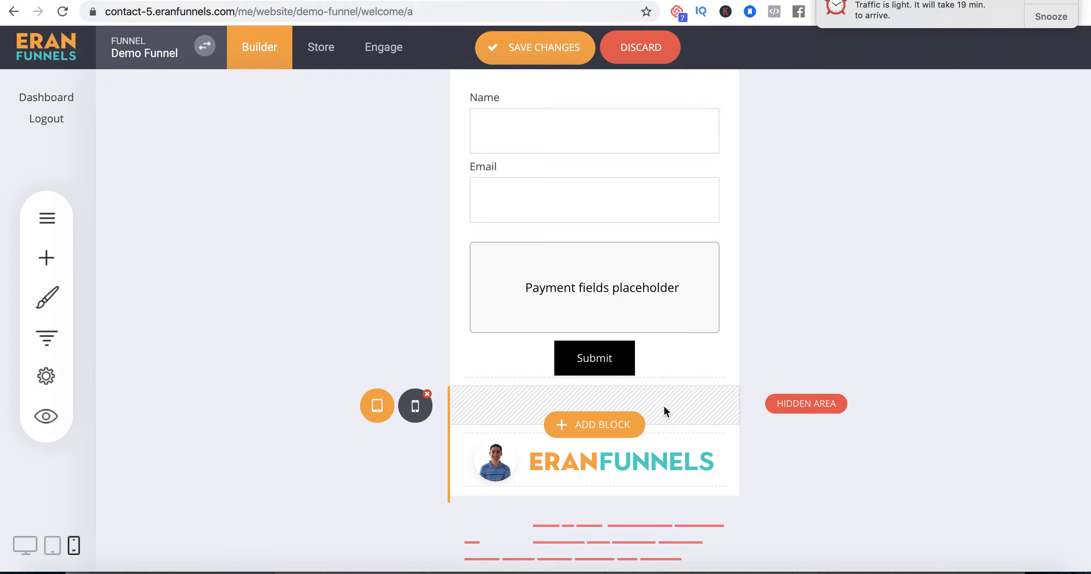
# - Add an empty block to the phone layout, between the hidden Facebook testimonial block and the logo block
pyautogui.click(595, 434)
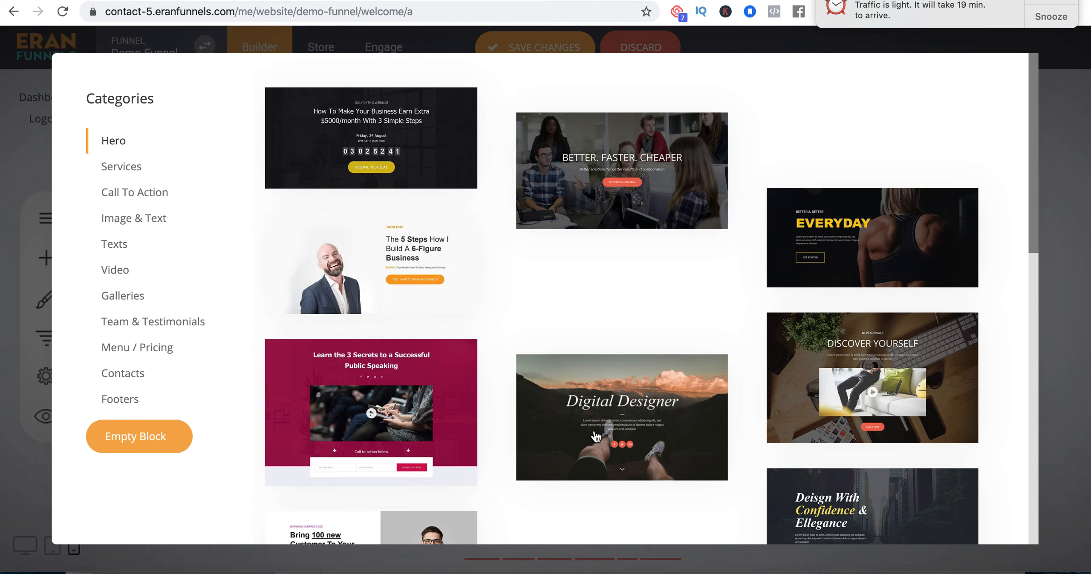
pyautogui.click(168, 452)
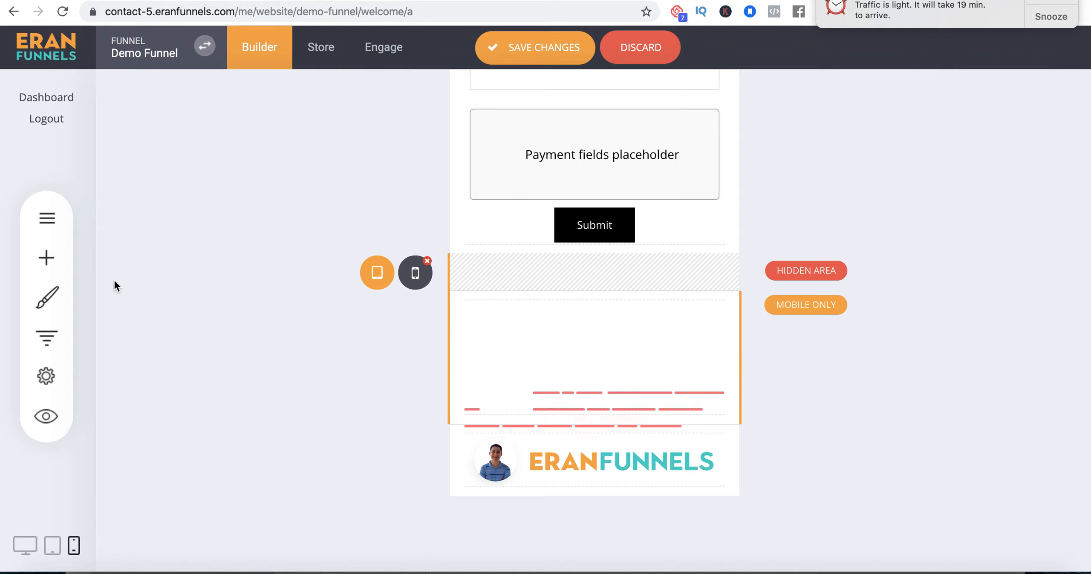
# - Place a code widget in the new phone-only block and paste the Facebook review's iframe embed code as its source code
pyautogui.click(64, 264)
pyautogui.scroll(-5, 192, 451)
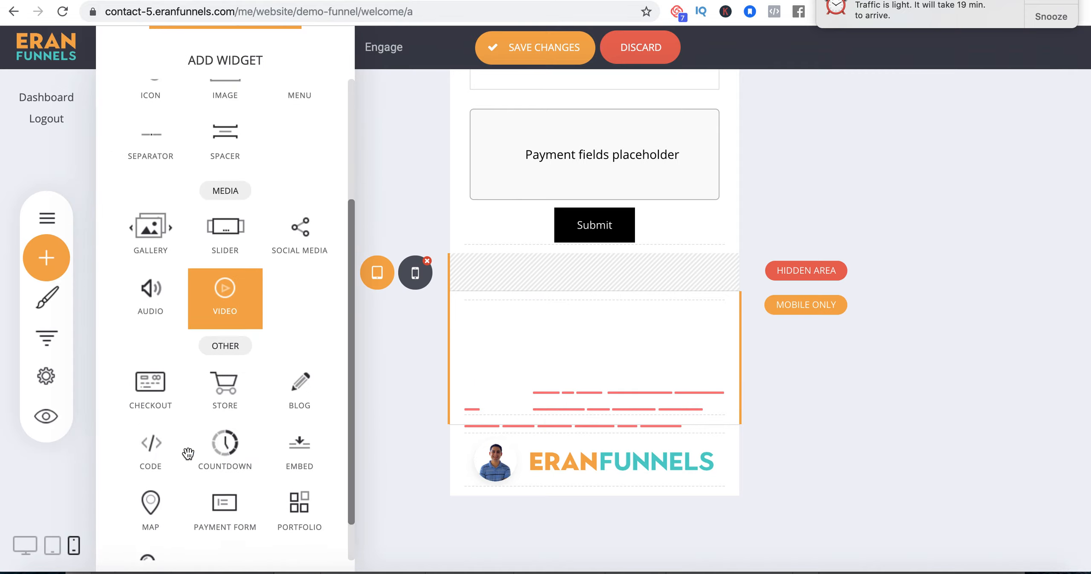
pyautogui.moveTo(150, 441); pyautogui.dragTo(540, 343)
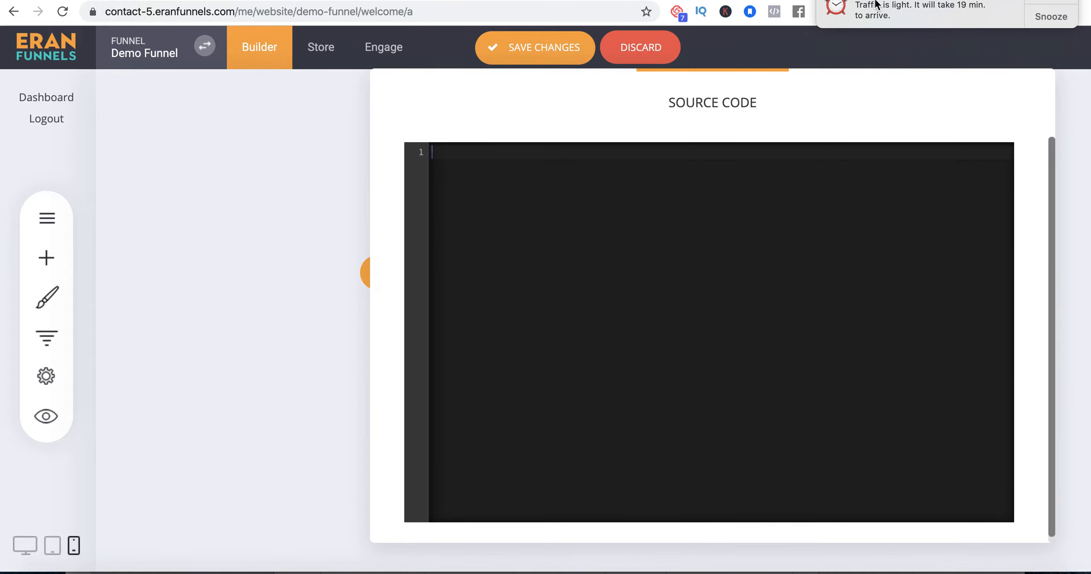
pyautogui.click(1040, 18)
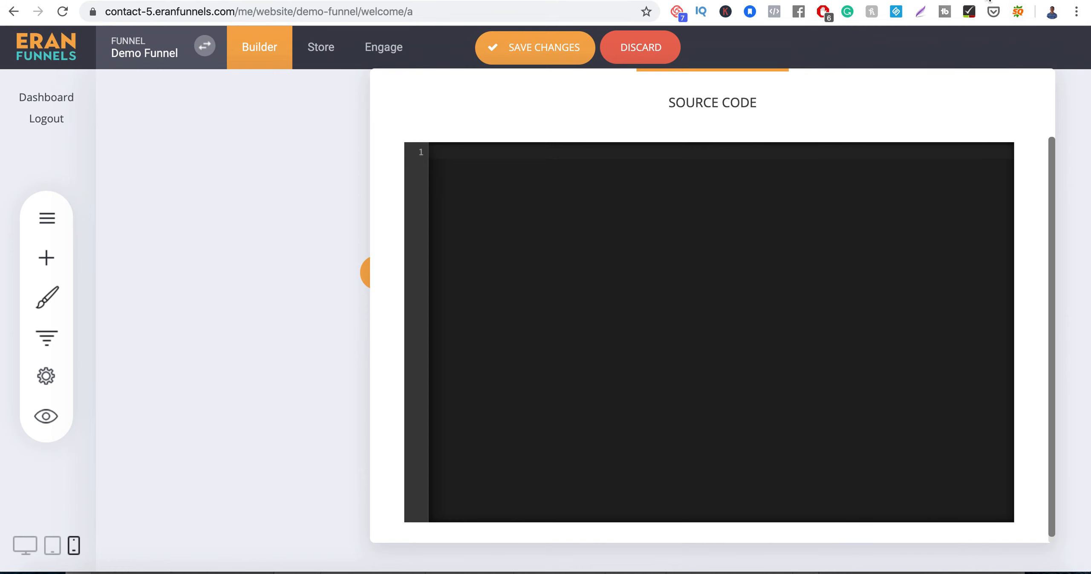
pyautogui.hotkey('ctrl', 'Tab')
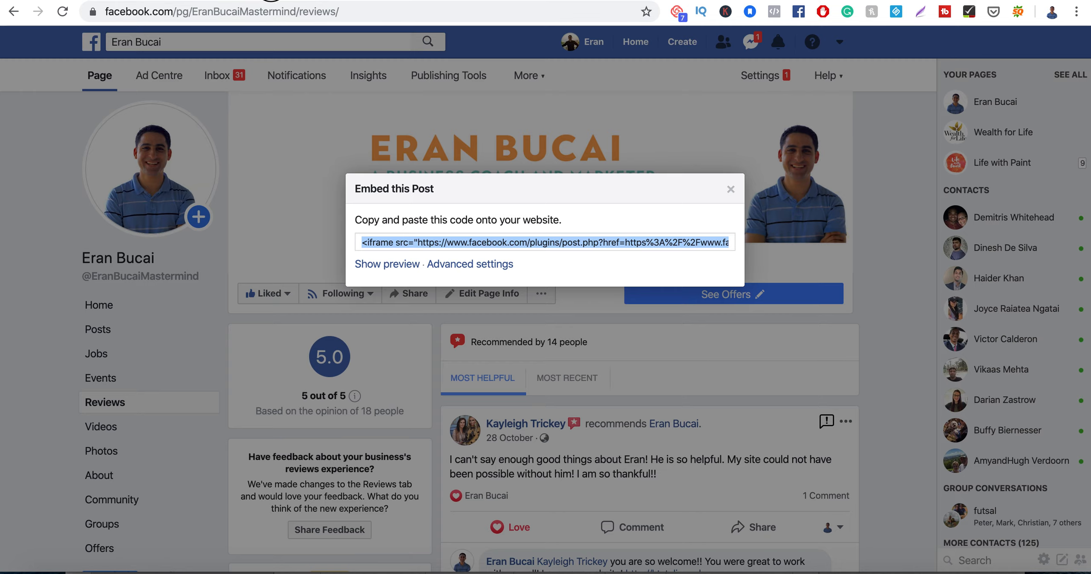
pyautogui.hotkey('ctrl', 'shift', 'Tab')
pyautogui.hotkey('ctrl', 'v')
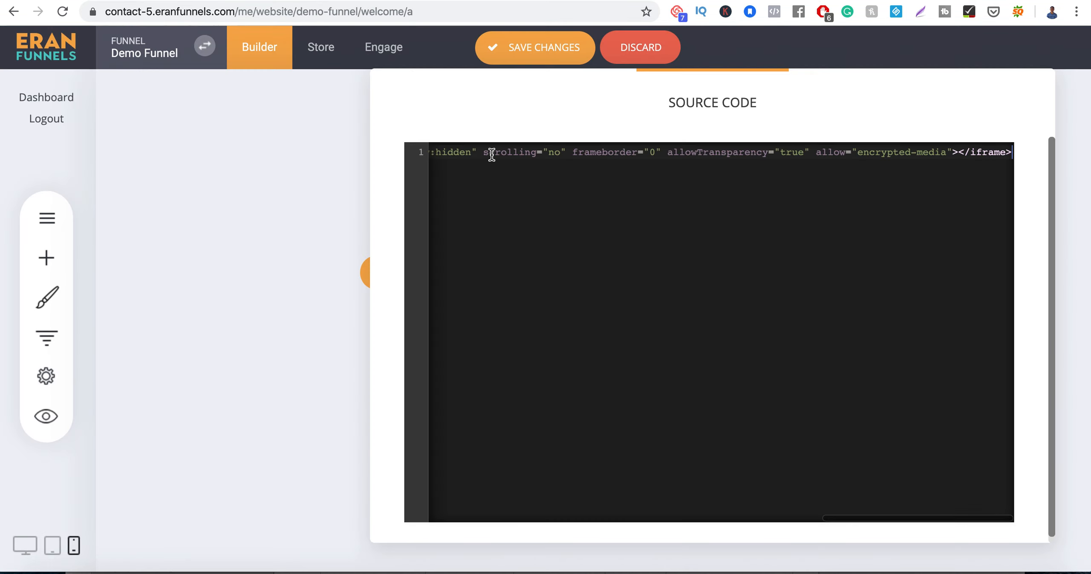
pyautogui.click(524, 55)
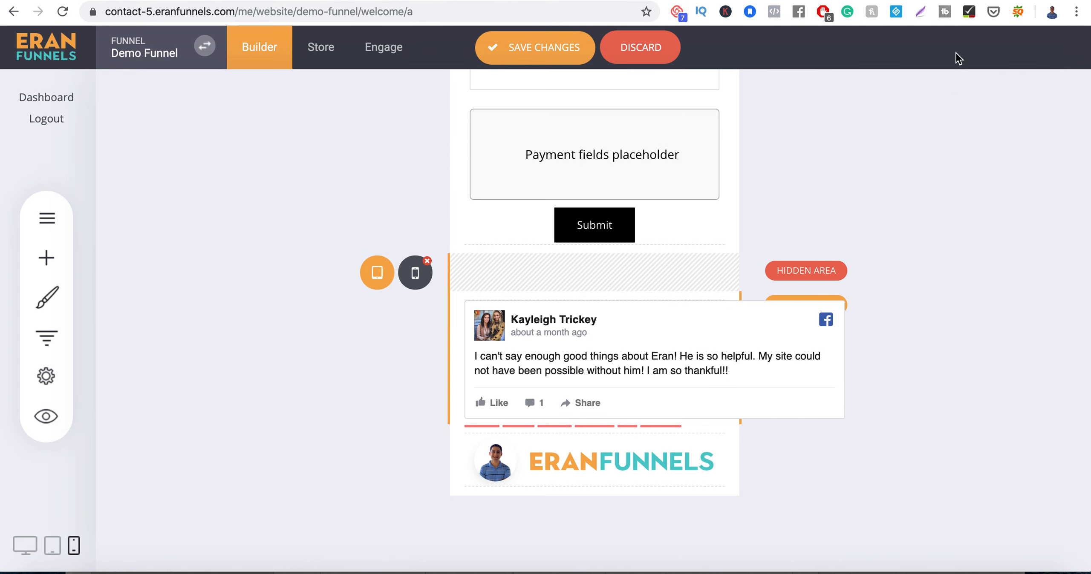
# - Switch to the Facebook reviews page, close the Embed this Post window, and copy the text of the first review
pyautogui.click(933, 1)
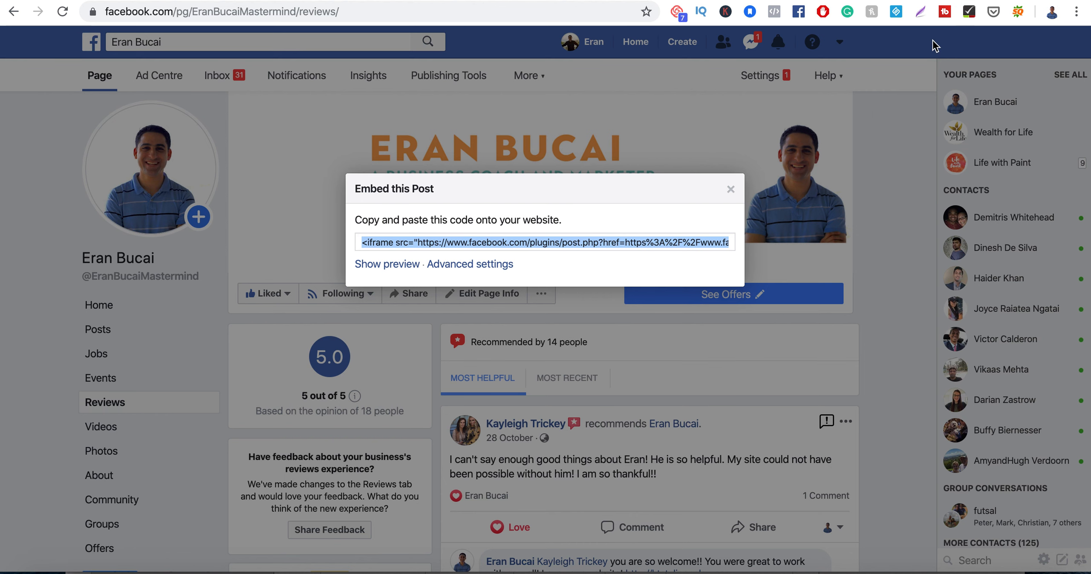
pyautogui.click(907, 304)
pyautogui.moveTo(661, 479); pyautogui.dragTo(448, 465)
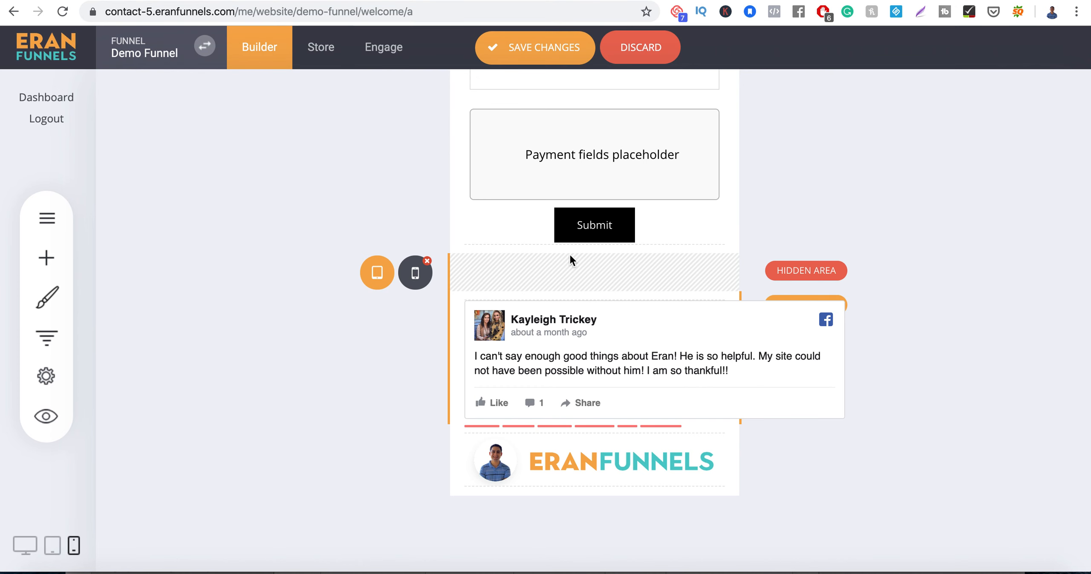
# - Switch back to the funnel builder and delete the code widget holding the embedded Facebook review
pyautogui.click(581, 363)
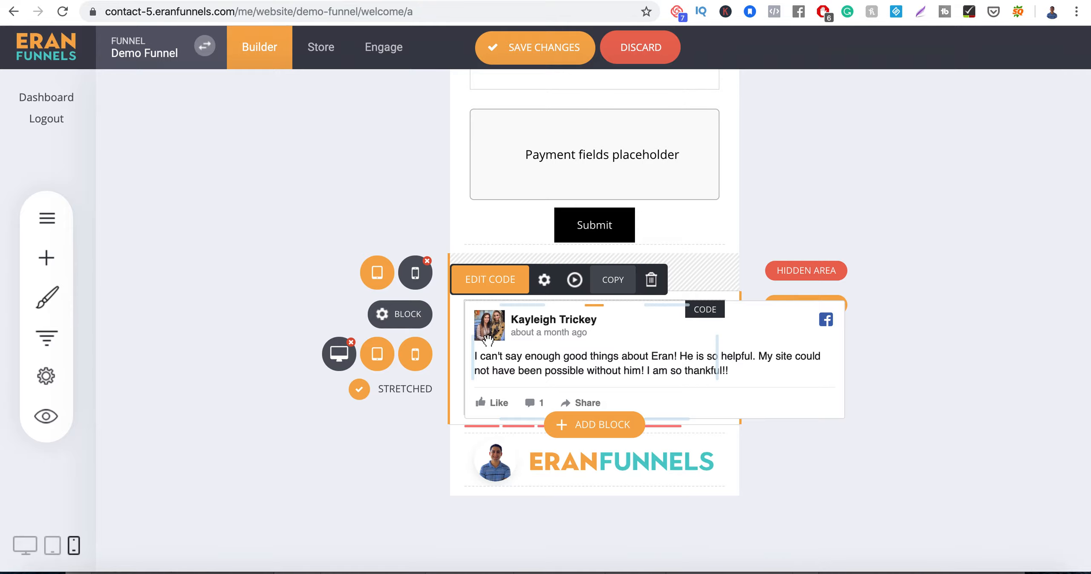
pyautogui.click(651, 280)
pyautogui.click(609, 324)
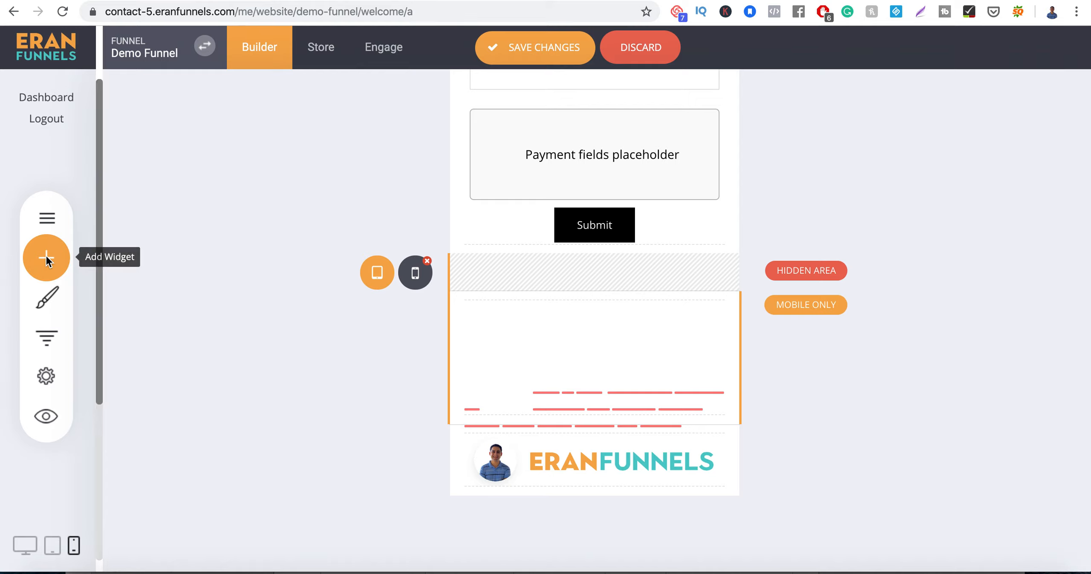
# - Place a text widget in the phone-only block and replace its placeholder text with the copied review in quotation marks
pyautogui.click(46, 256)
pyautogui.moveTo(236, 152); pyautogui.dragTo(535, 348)
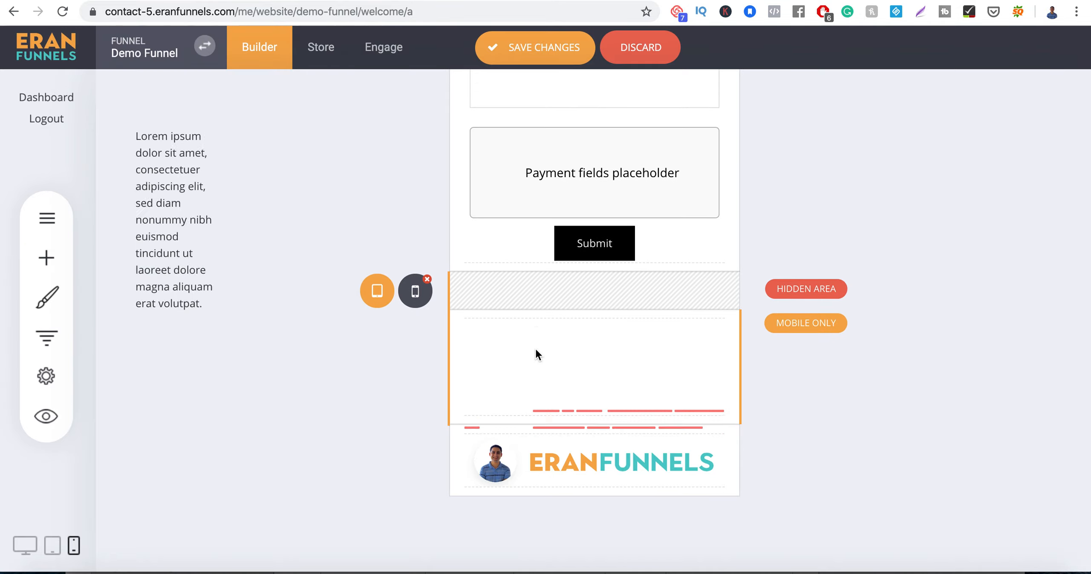
pyautogui.click(523, 382)
pyautogui.tripleClick(524, 380)
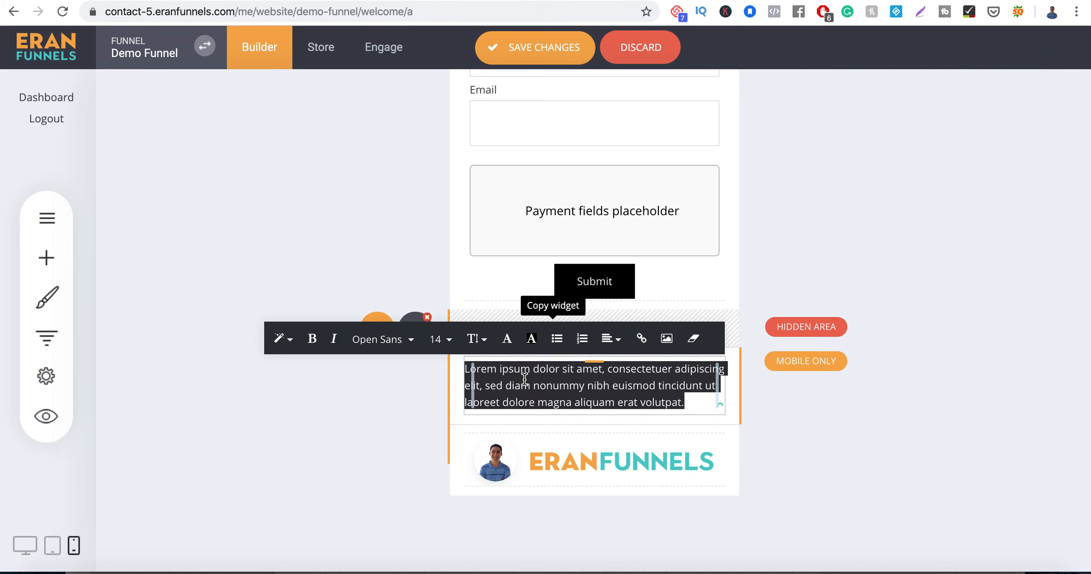
pyautogui.write('"I can\'t say enough good things about Eran! He is so helpful. My site could not have been possible without him! I am so thankful!!')
# - Set the review quote in italics and append a dash and the reviewer's first name
pyautogui.press('super+a')
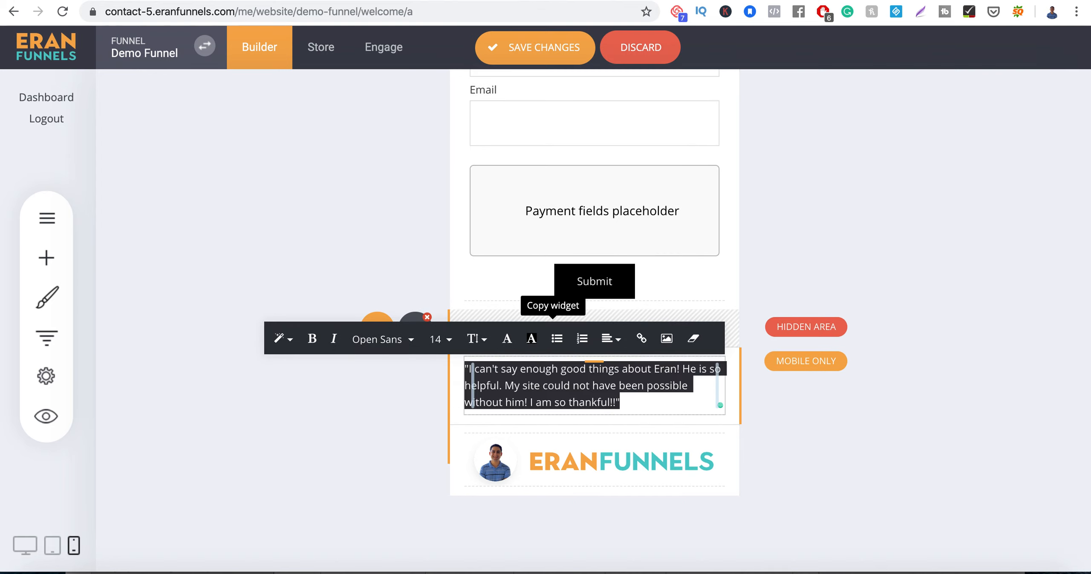
pyautogui.press('super+i')
pyautogui.press('Escape')
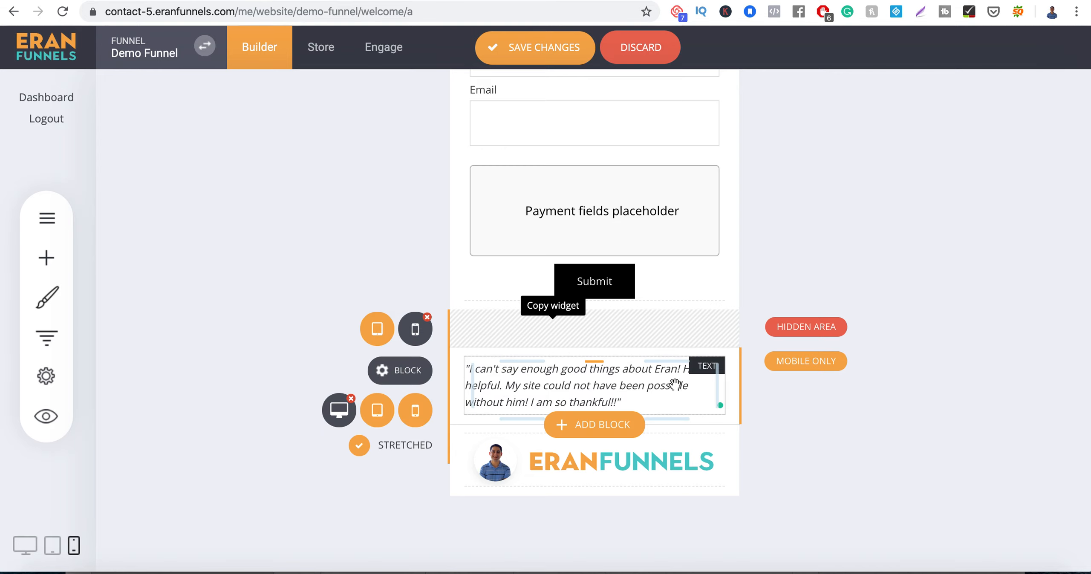
pyautogui.click(669, 408)
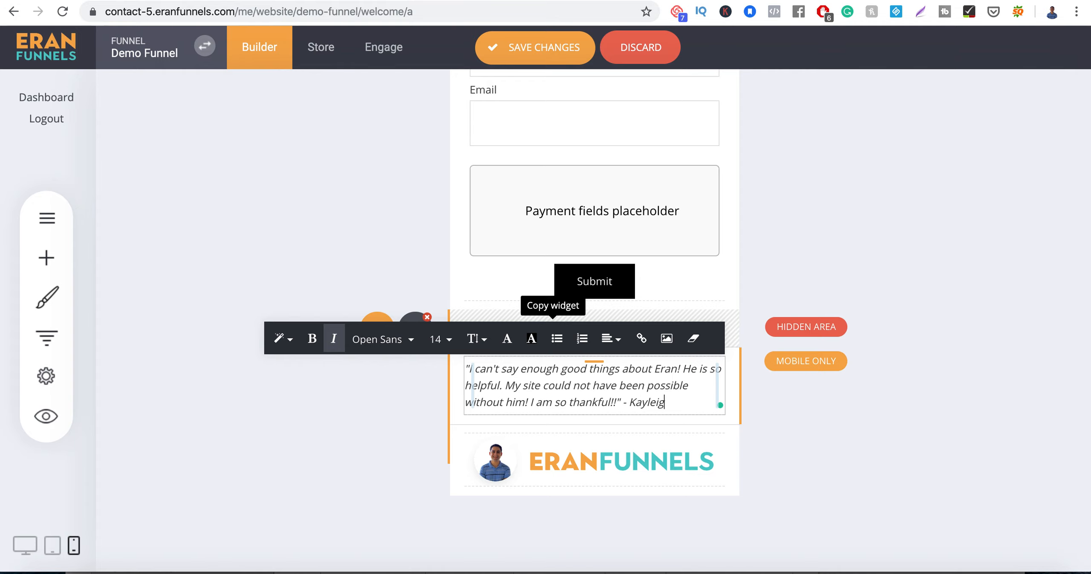
pyautogui.click(900, 419)
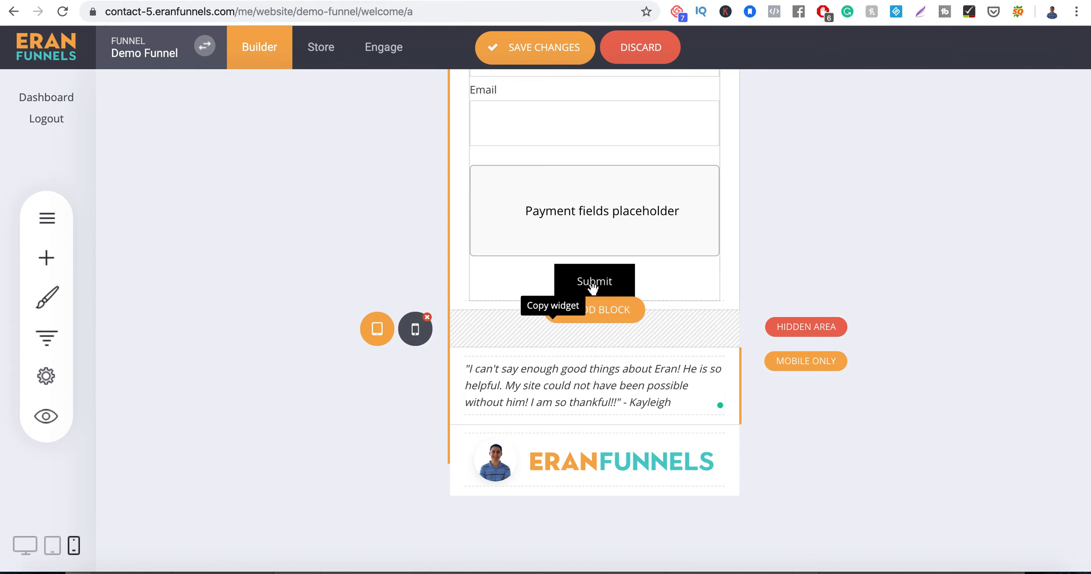
# - Hide the block with the map, Instagram icon and "All you need is an internet connection" text on phones
pyautogui.scroll(10, 592, 286)
pyautogui.scroll(14, 592, 289)
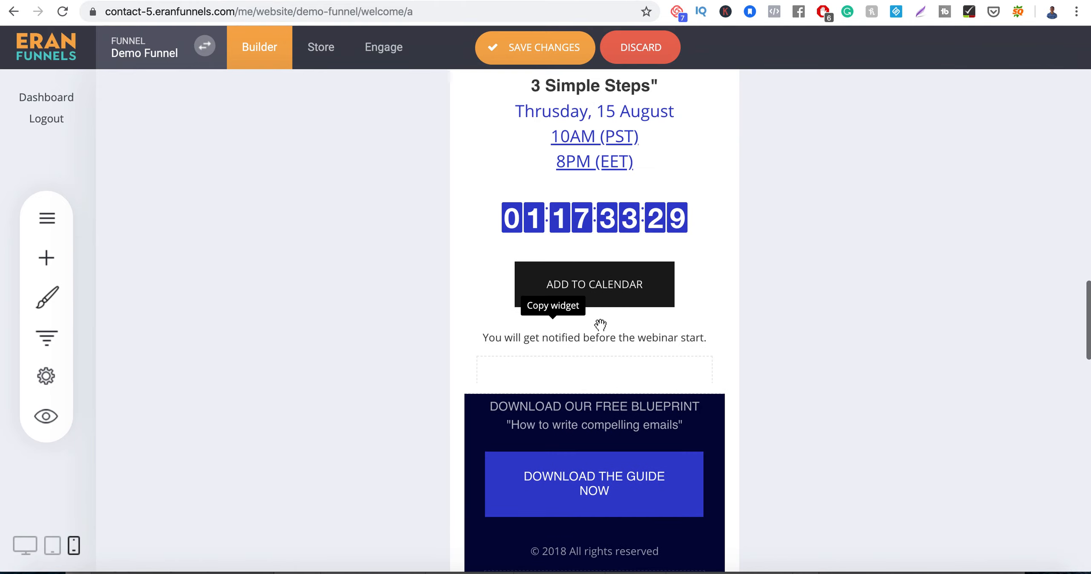
pyautogui.scroll(15, 692, 268)
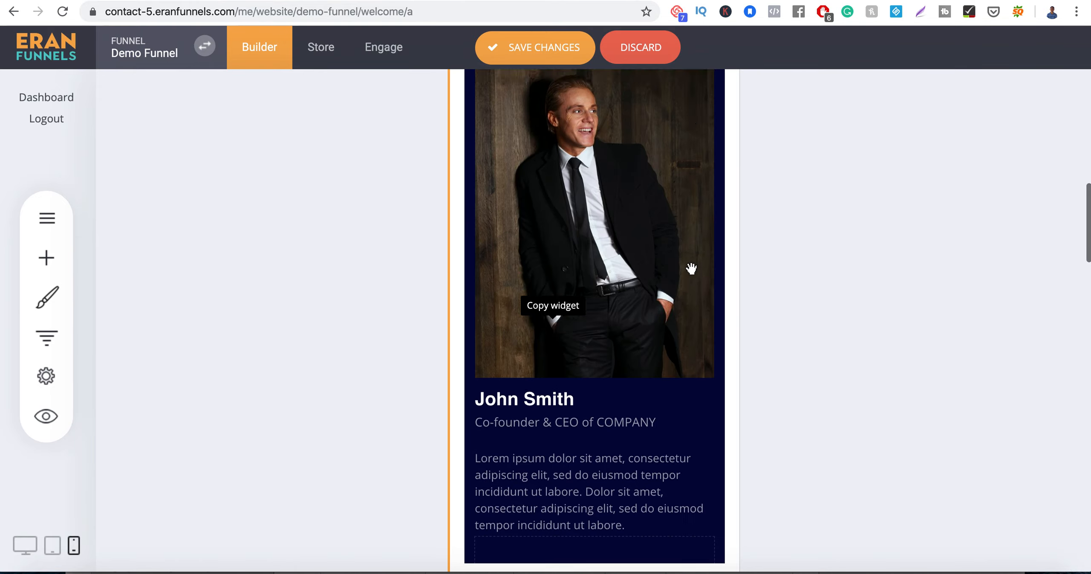
pyautogui.scroll(-5, 691, 269)
pyautogui.scroll(3, 691, 269)
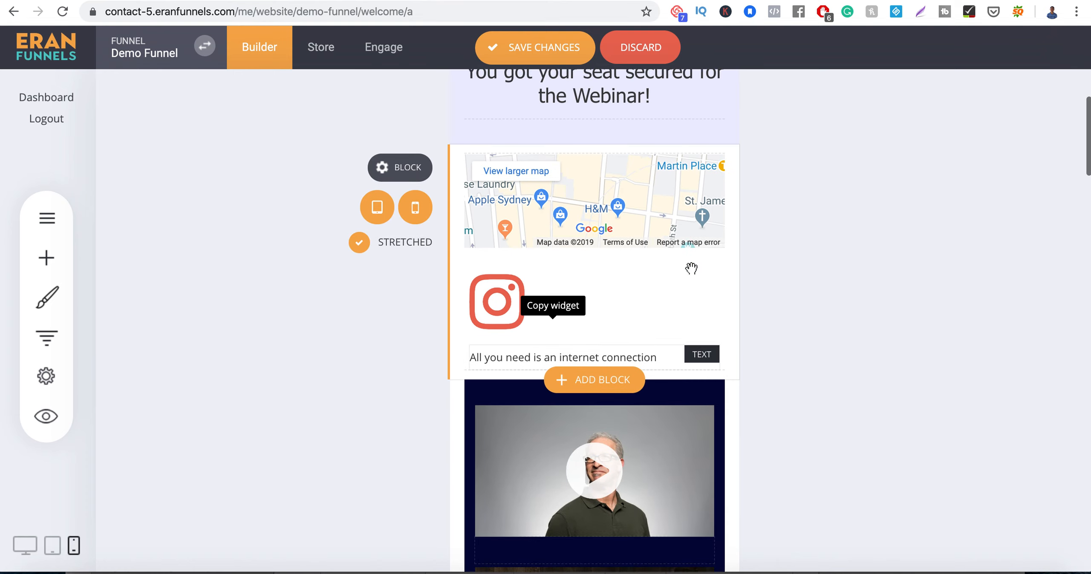
pyautogui.click(417, 252)
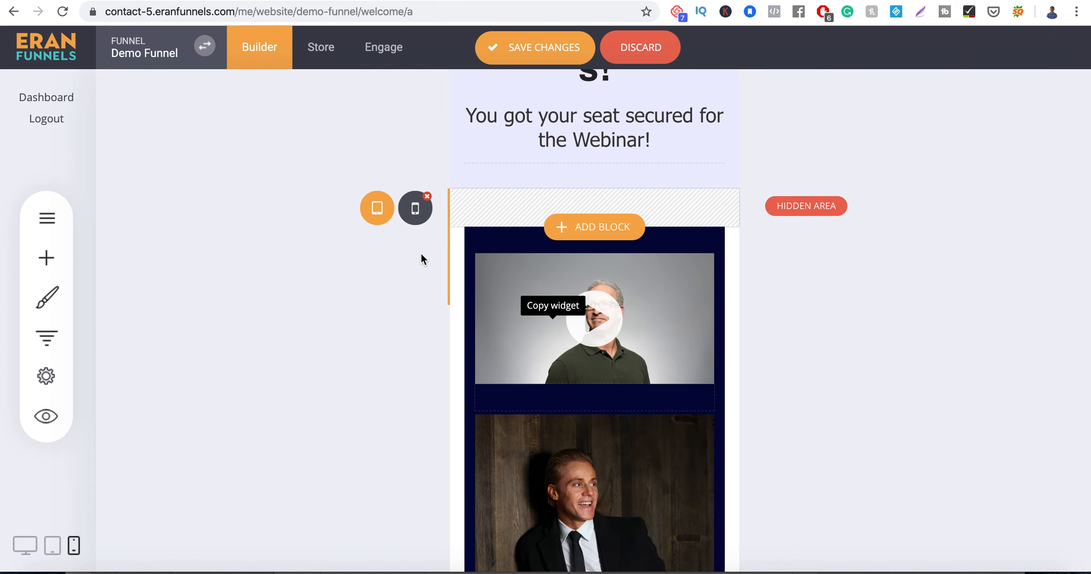
# - Hide the "Congratulations!" header block on phones and save the page changes
pyautogui.scroll(3, 590, 356)
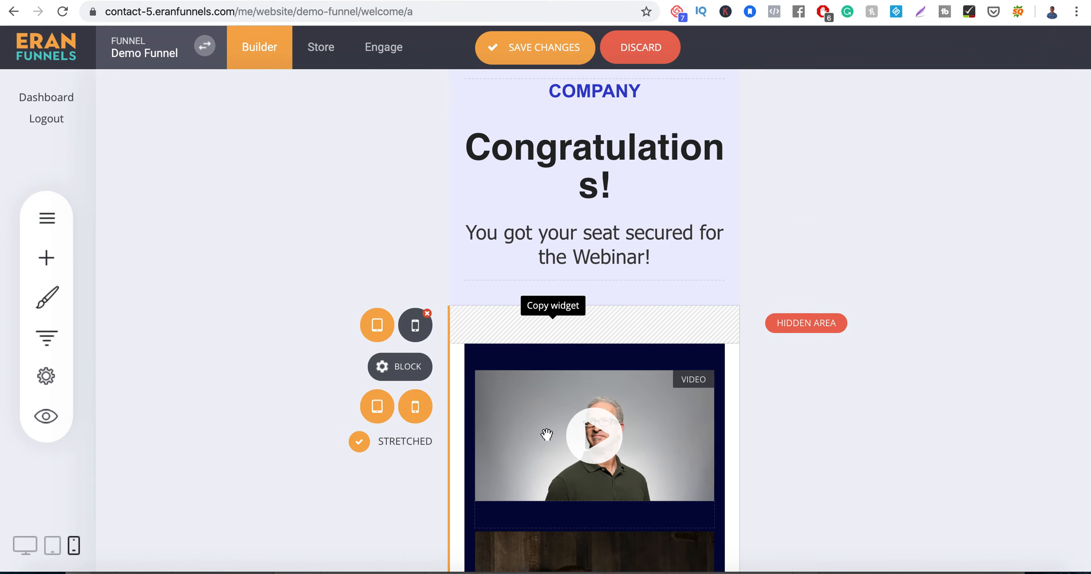
pyautogui.scroll(-12, 548, 436)
pyautogui.scroll(-5, 545, 434)
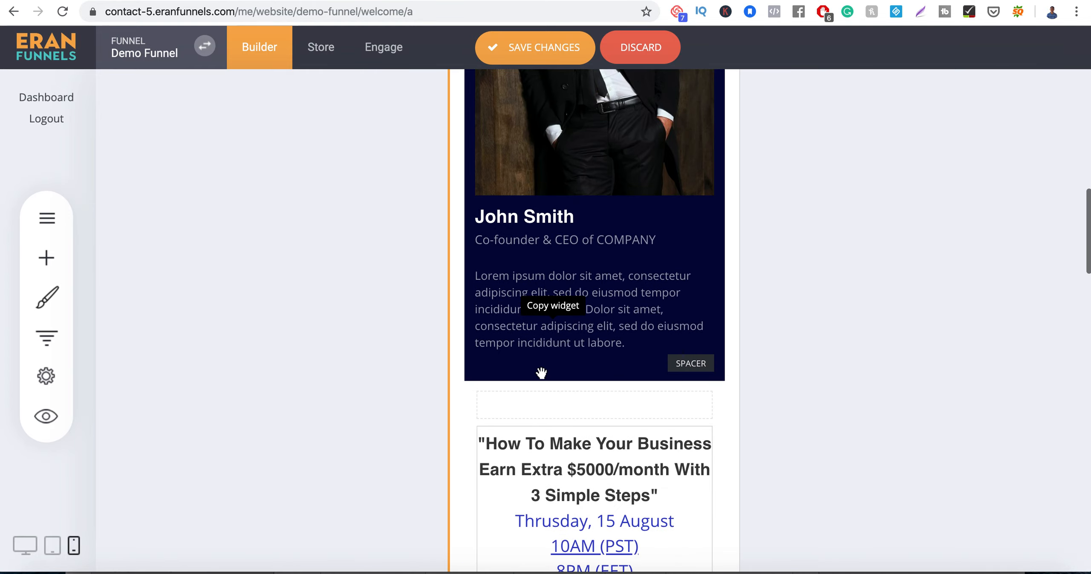
pyautogui.scroll(-10, 541, 371)
pyautogui.scroll(-2, 541, 373)
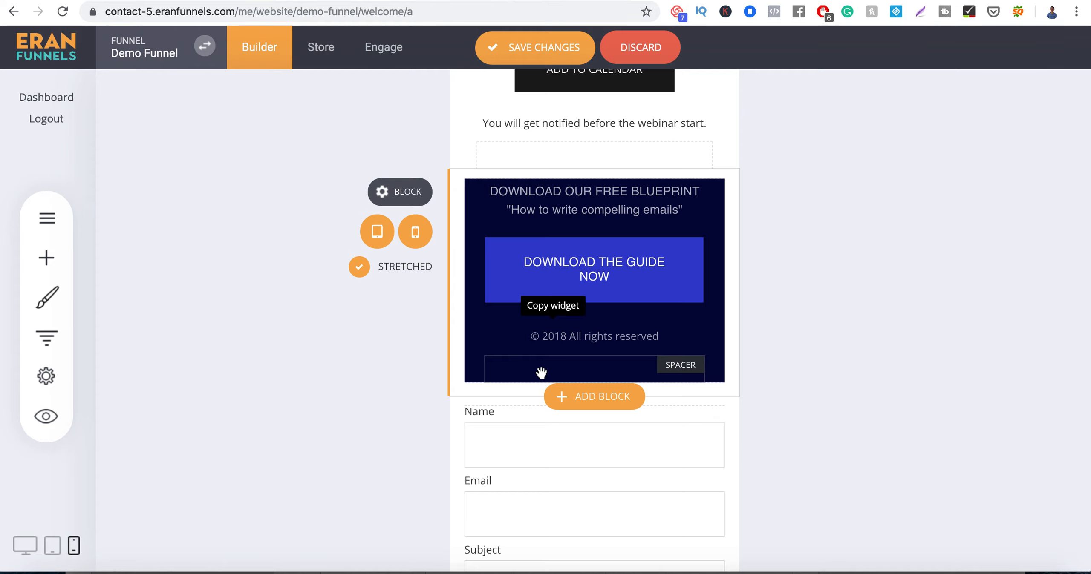
pyautogui.scroll(20, 541, 373)
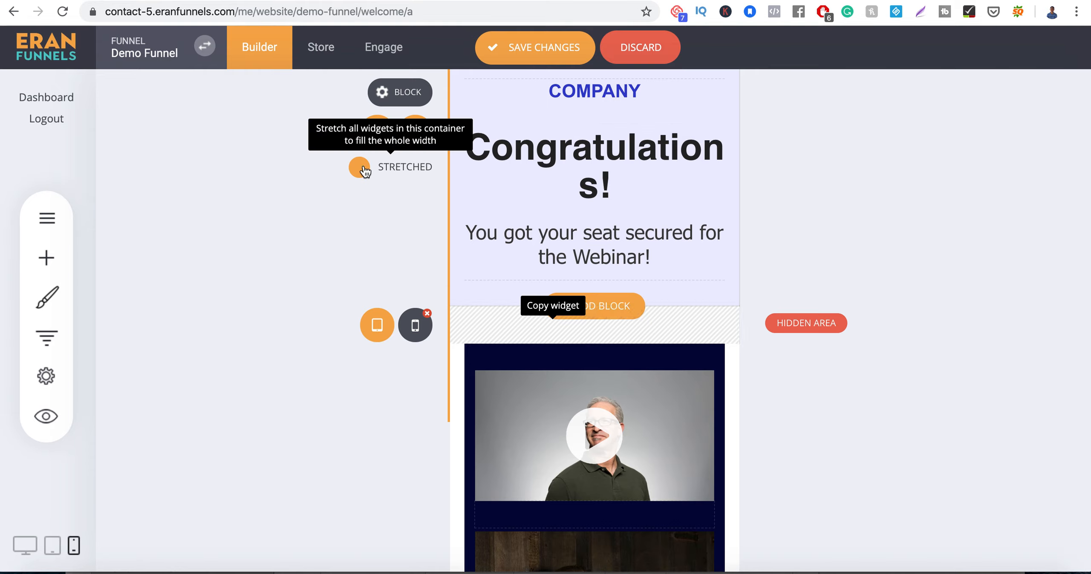
pyautogui.click(480, 164)
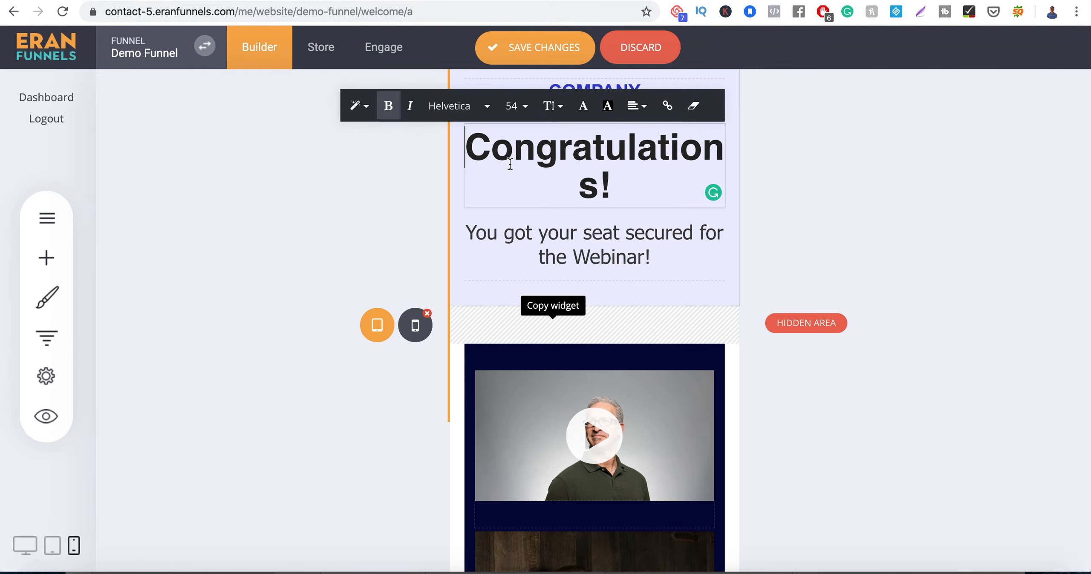
pyautogui.click(398, 189)
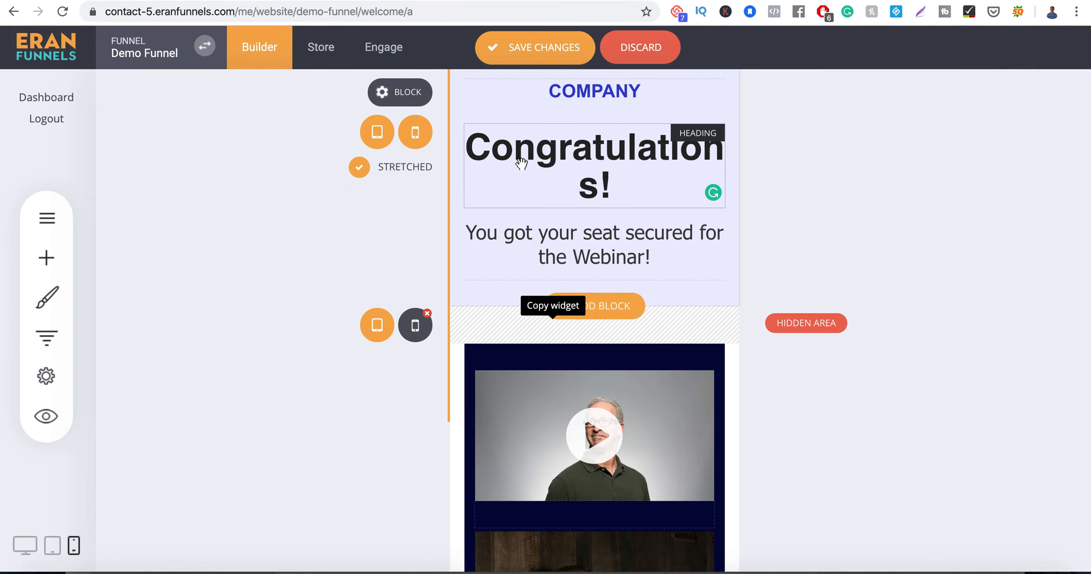
pyautogui.click(414, 133)
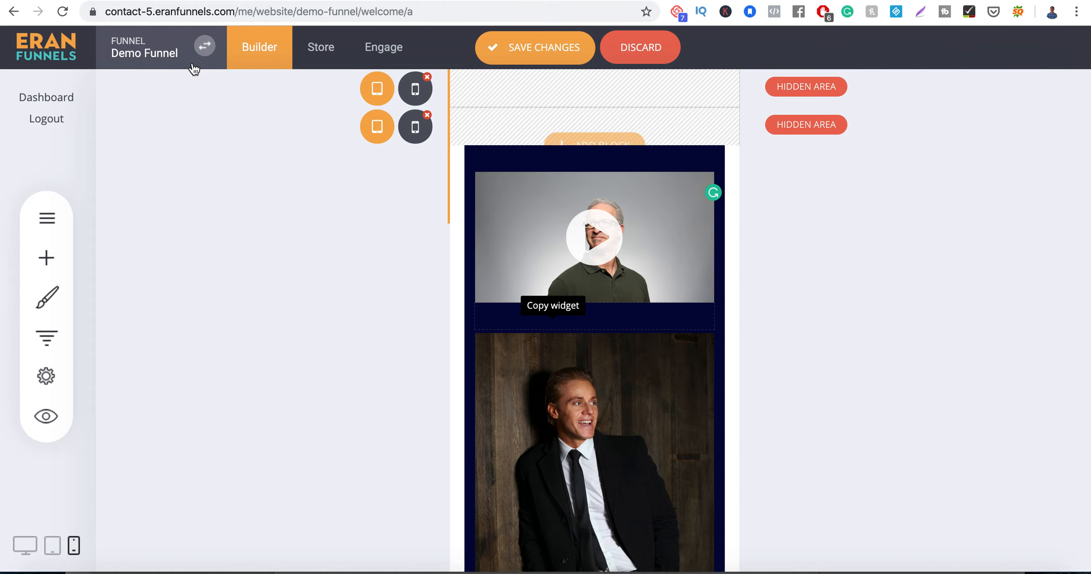
pyautogui.click(518, 45)
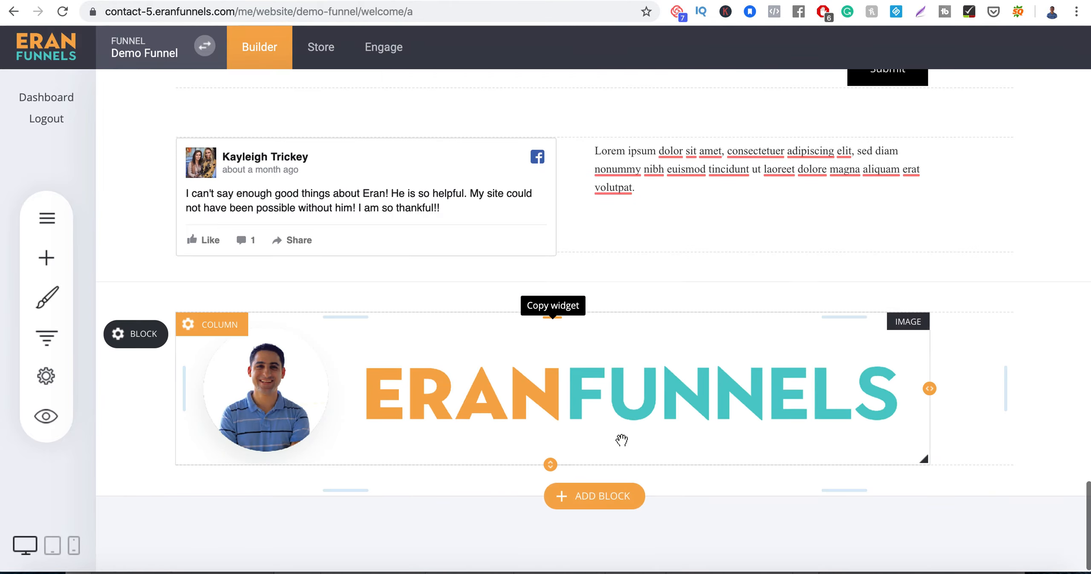
# - Add an empty block at the end of the page, below the logo image
pyautogui.click(598, 498)
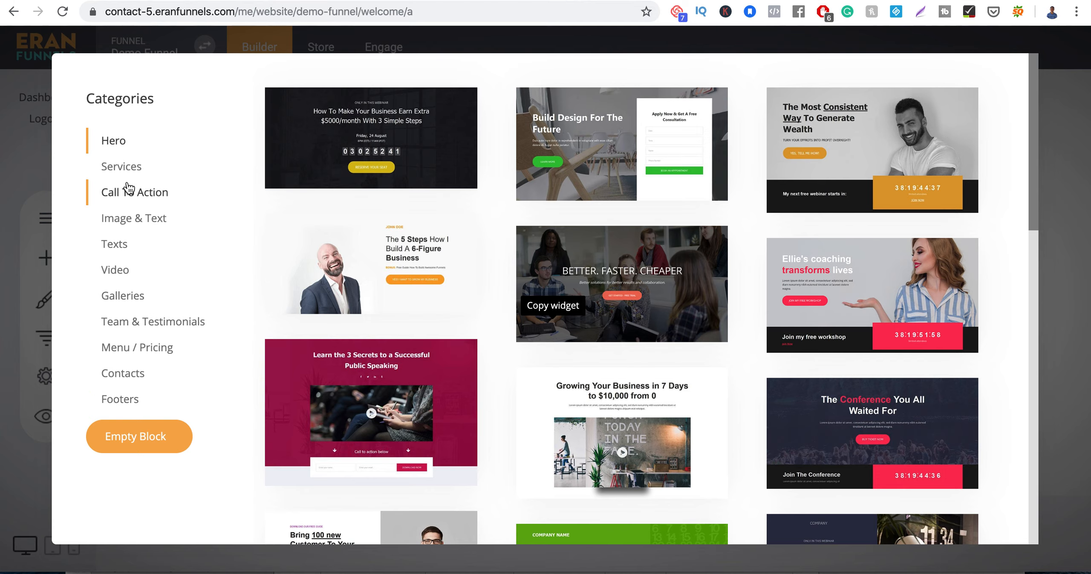
pyautogui.click(132, 434)
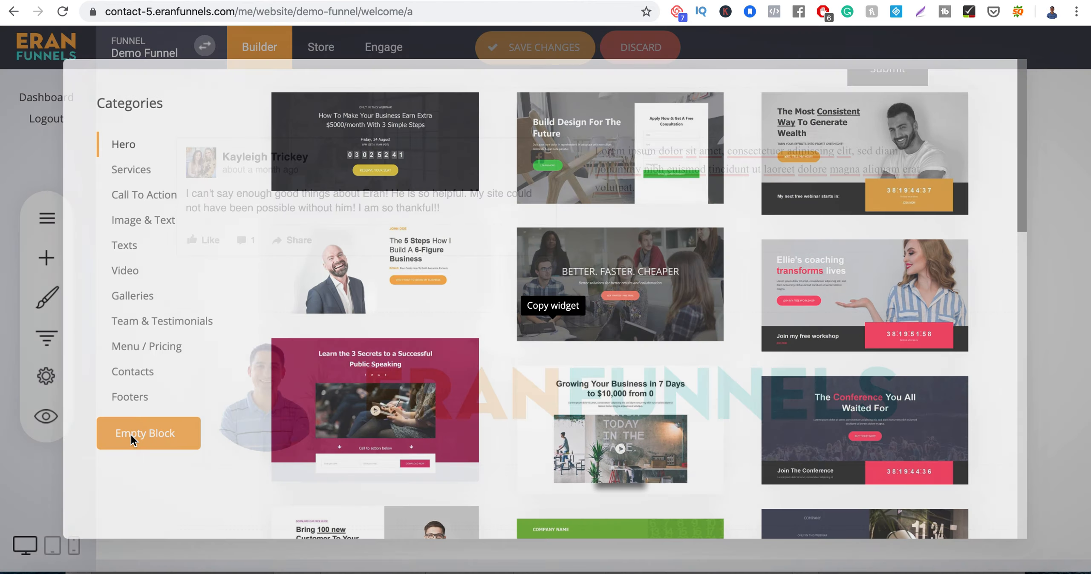
pyautogui.scroll(-4, 417, 449)
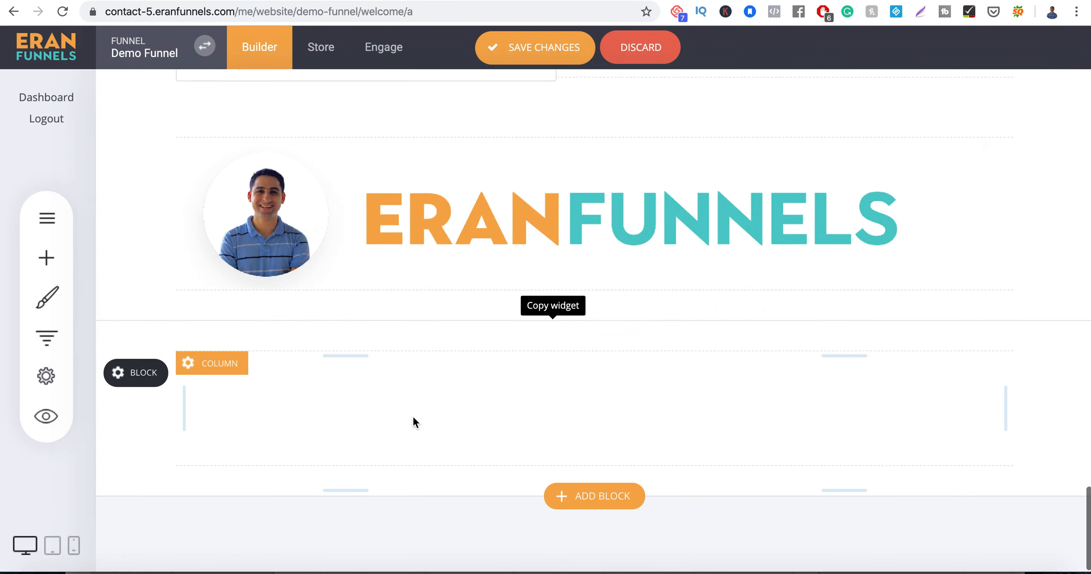
# - Place a checkout widget in the empty block below the logo
pyautogui.click(46, 257)
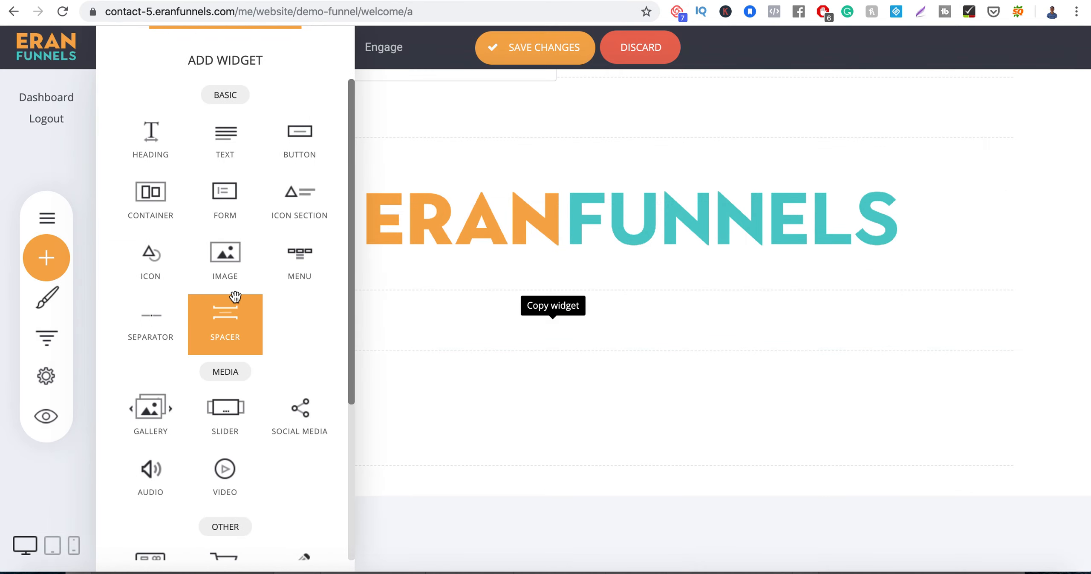
pyautogui.scroll(-3, 253, 474)
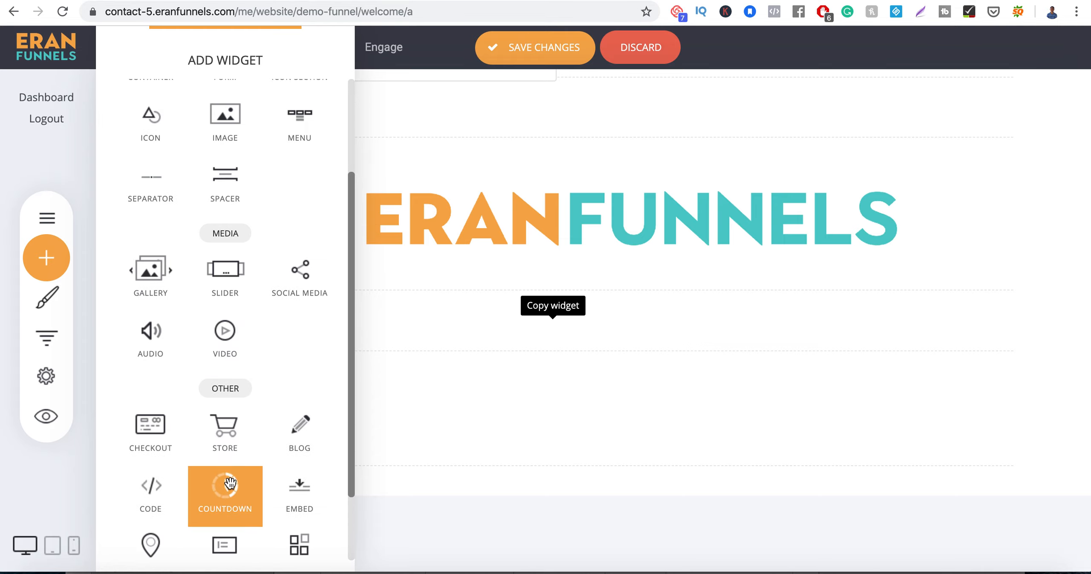
pyautogui.scroll(-1, 281, 478)
pyautogui.scroll(-1, 282, 478)
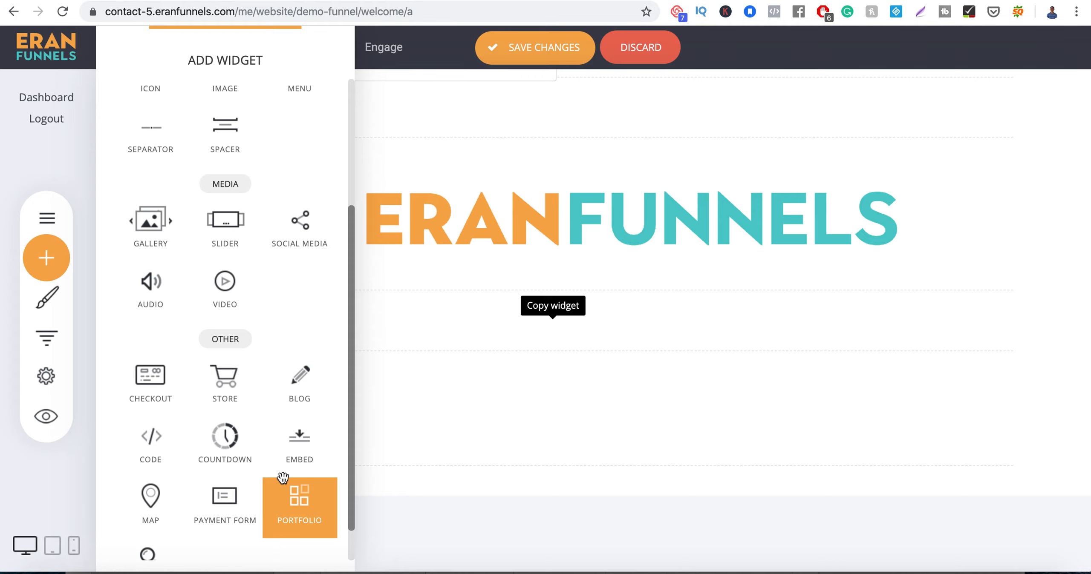
pyautogui.scroll(-2, 282, 477)
pyautogui.moveTo(152, 341); pyautogui.dragTo(433, 410)
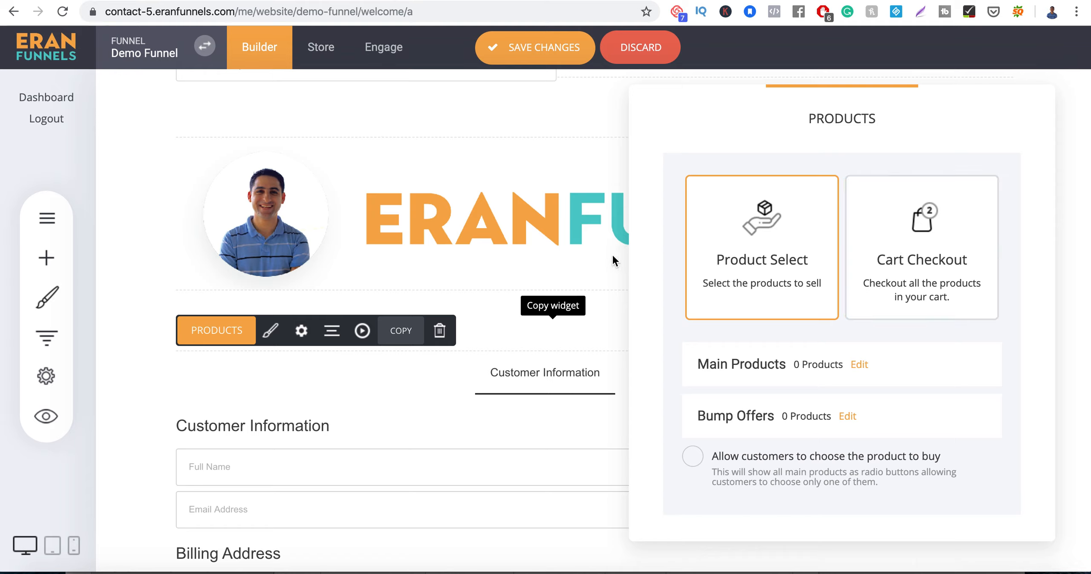
# - Choose Web Building Theme as the checkout's main product
pyautogui.click(857, 365)
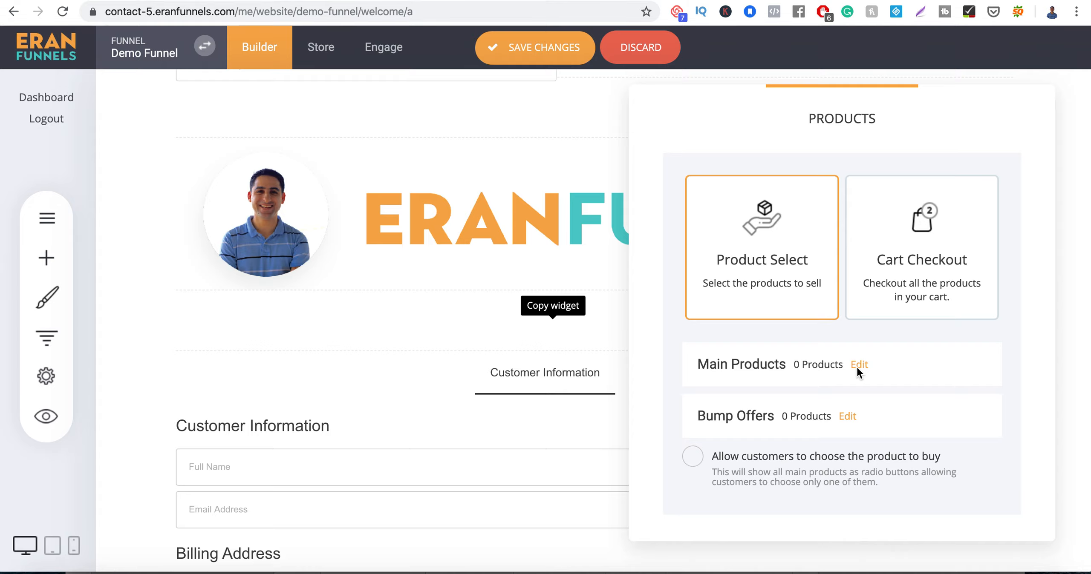
pyautogui.click(459, 163)
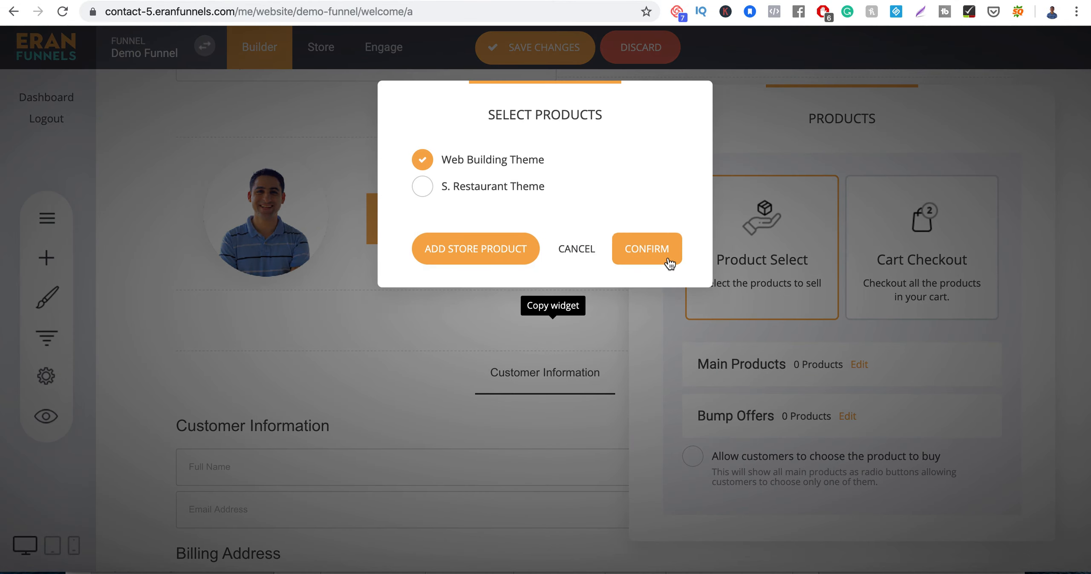
pyautogui.click(655, 255)
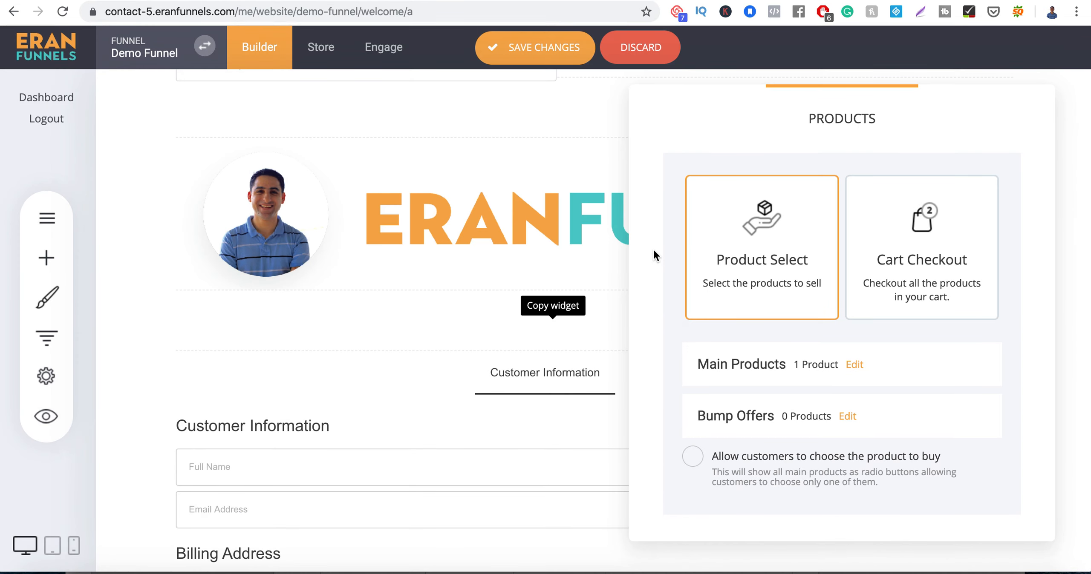
# - Start a bump offer for the checkout with S. Restaurant Theme as its product
pyautogui.click(850, 417)
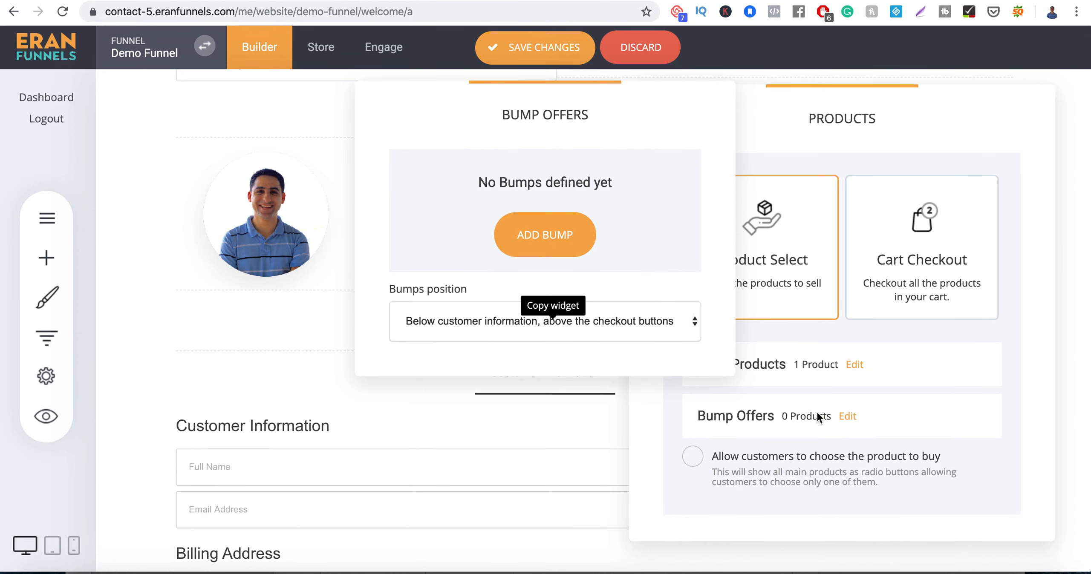
pyautogui.click(566, 231)
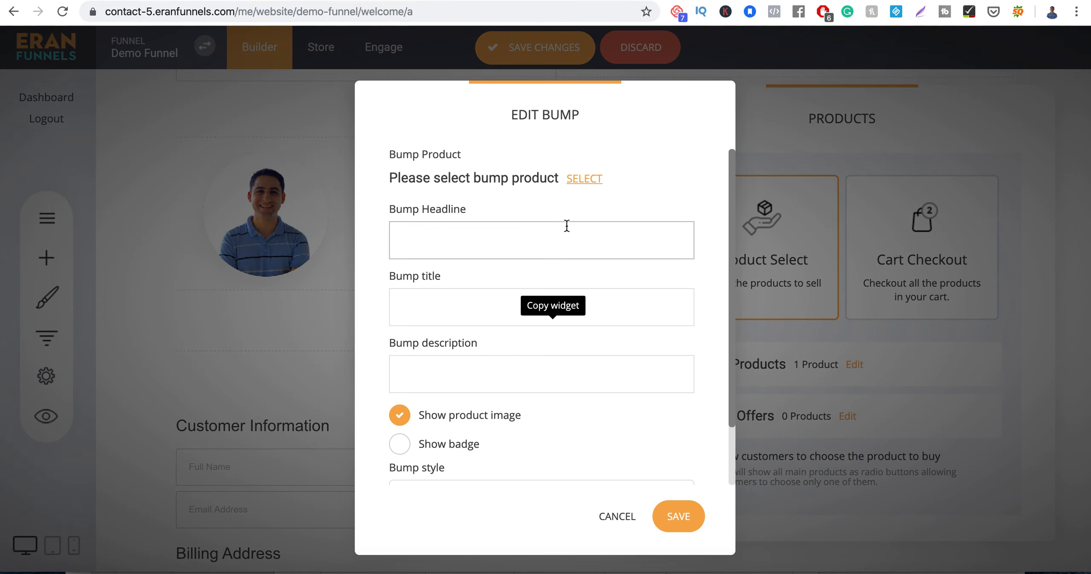
pyautogui.click(580, 180)
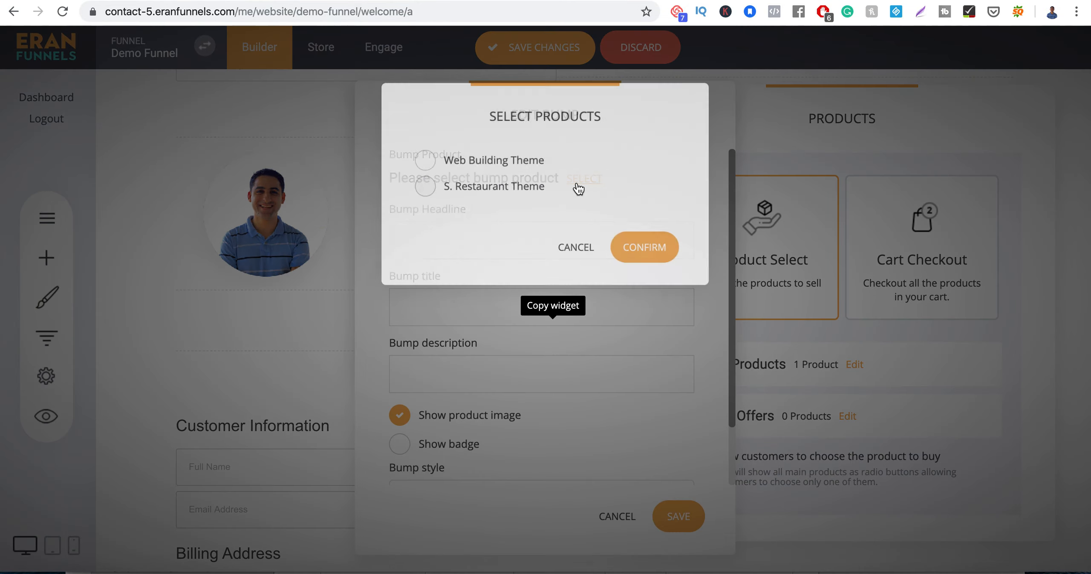
pyautogui.click(495, 186)
pyautogui.click(645, 247)
# - Give the bump the headline "Black Friday Frenzy", title "This is an order bump" and description "one time payment only"
pyautogui.click(585, 246)
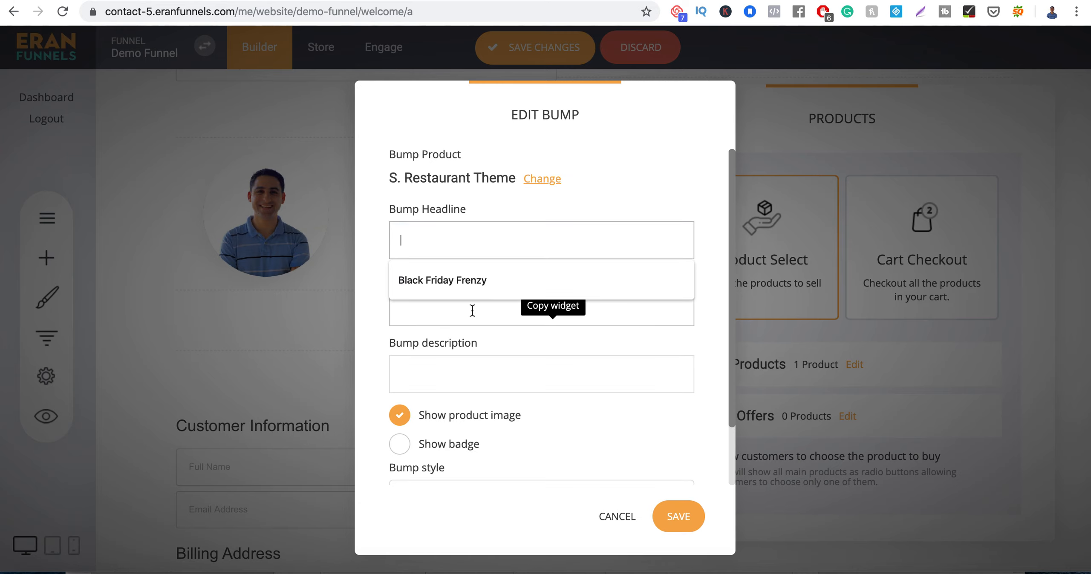
pyautogui.click(468, 283)
pyautogui.click(469, 311)
pyautogui.write('This is an order')
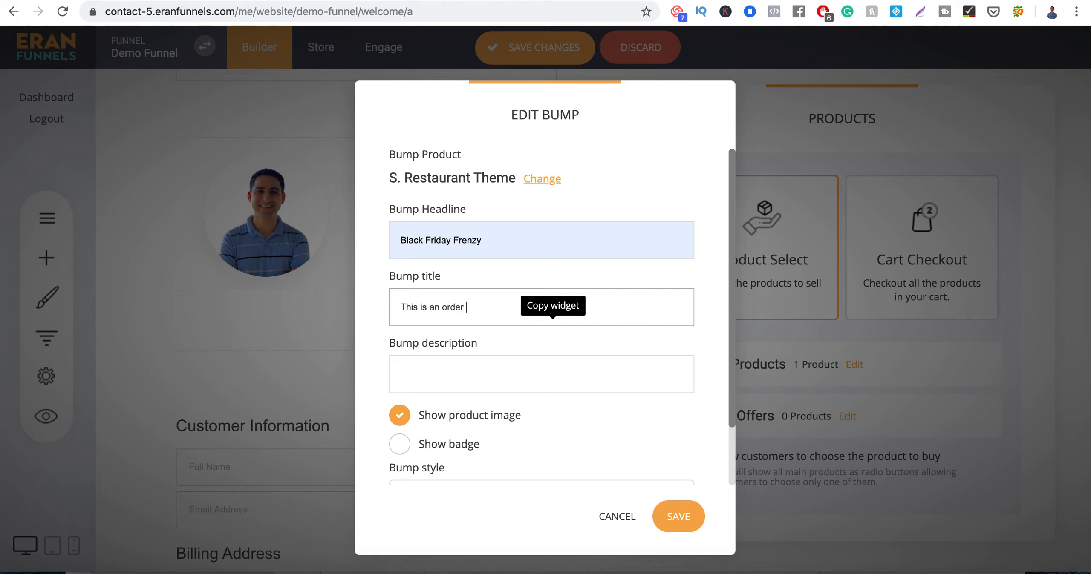
pyautogui.write('one time pay,ment only')
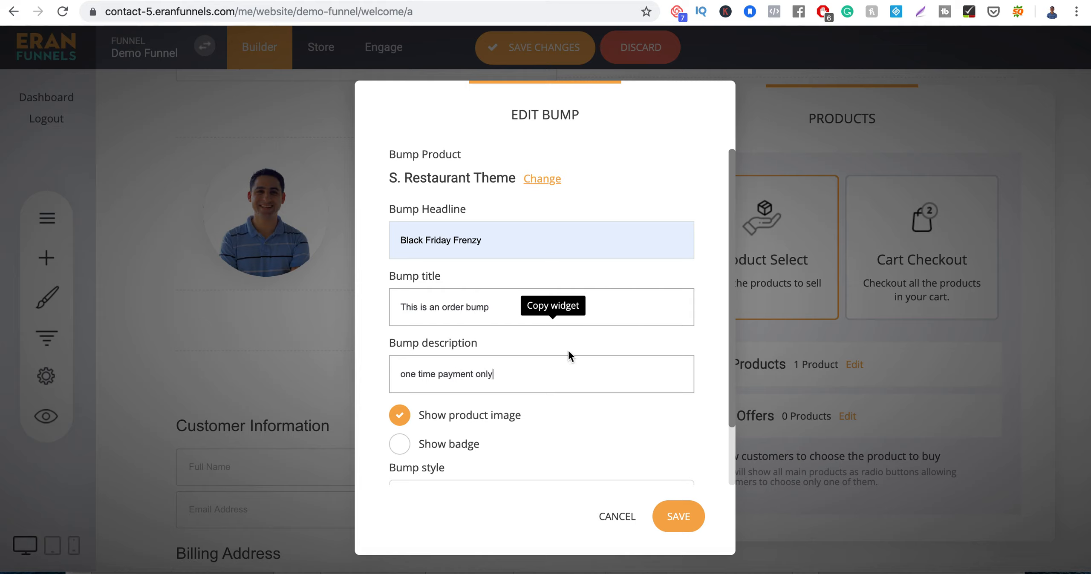
# - Set the bump style to "With dashed border", save the bump and close the bump offers
pyautogui.scroll(-3, 578, 371)
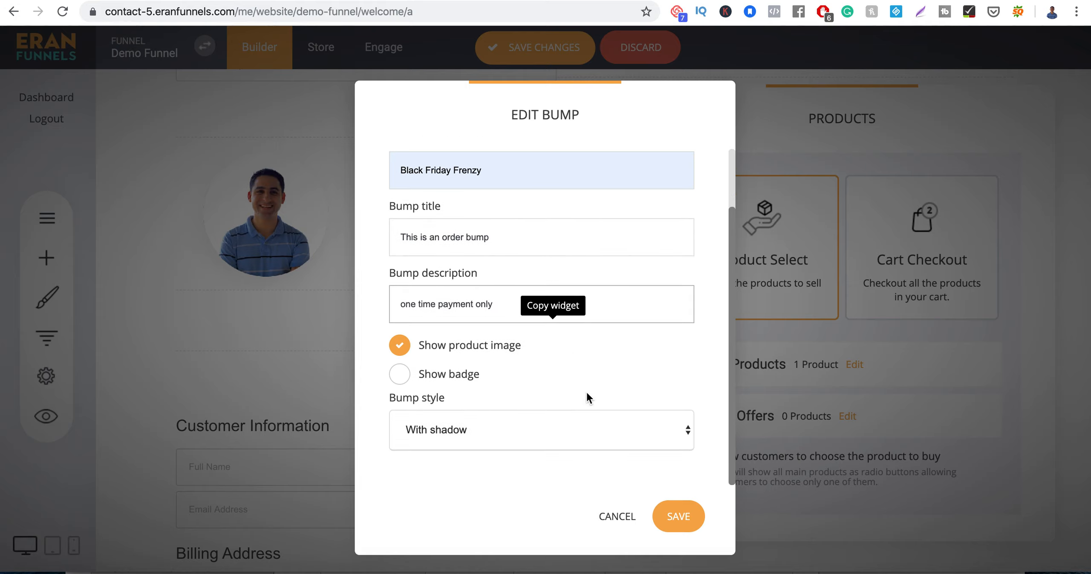
pyautogui.click(550, 432)
pyautogui.click(549, 446)
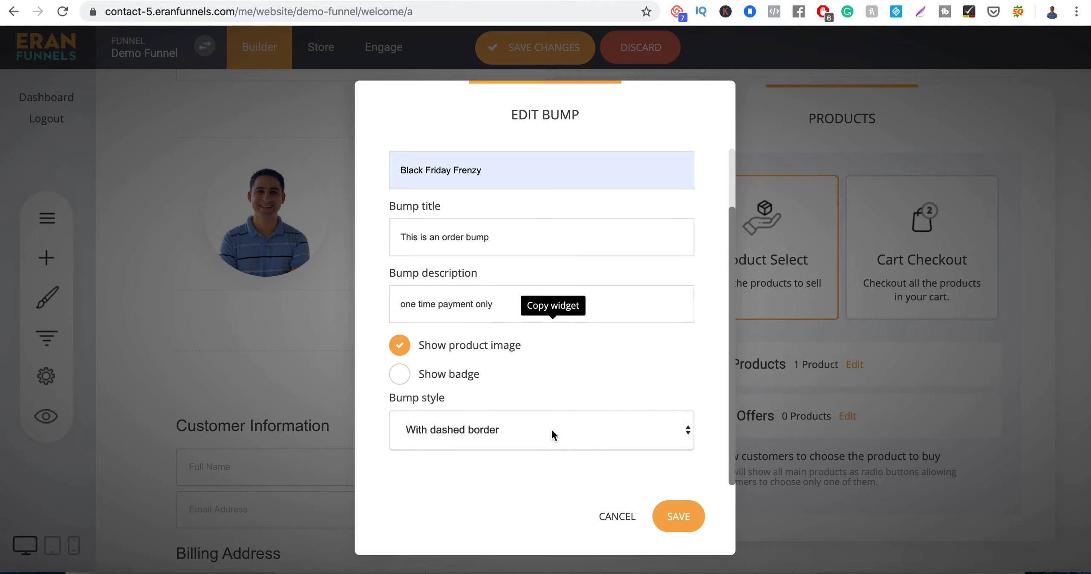
pyautogui.click(551, 428)
pyautogui.click(551, 430)
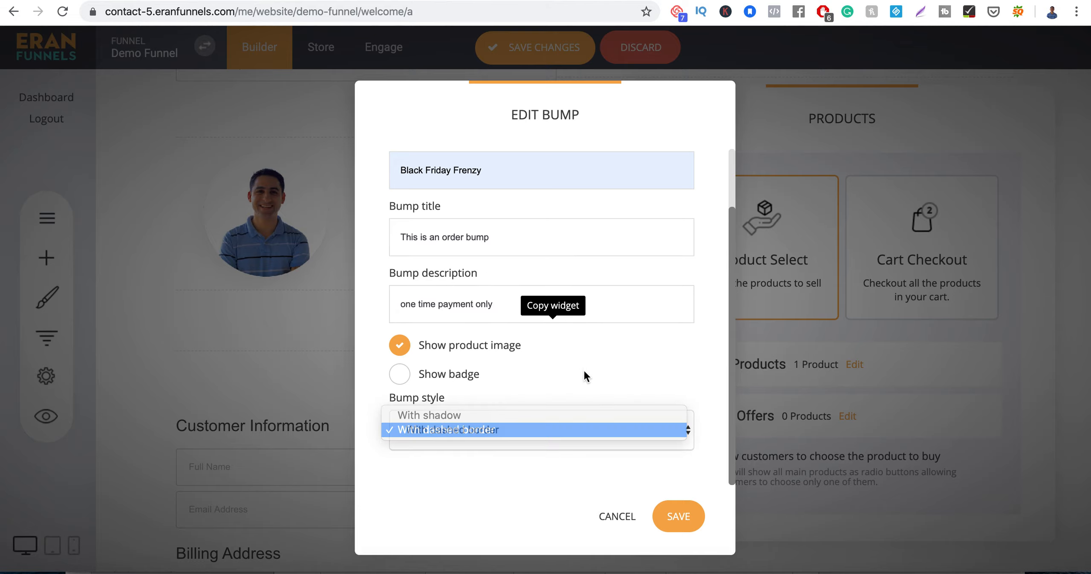
pyautogui.click(676, 516)
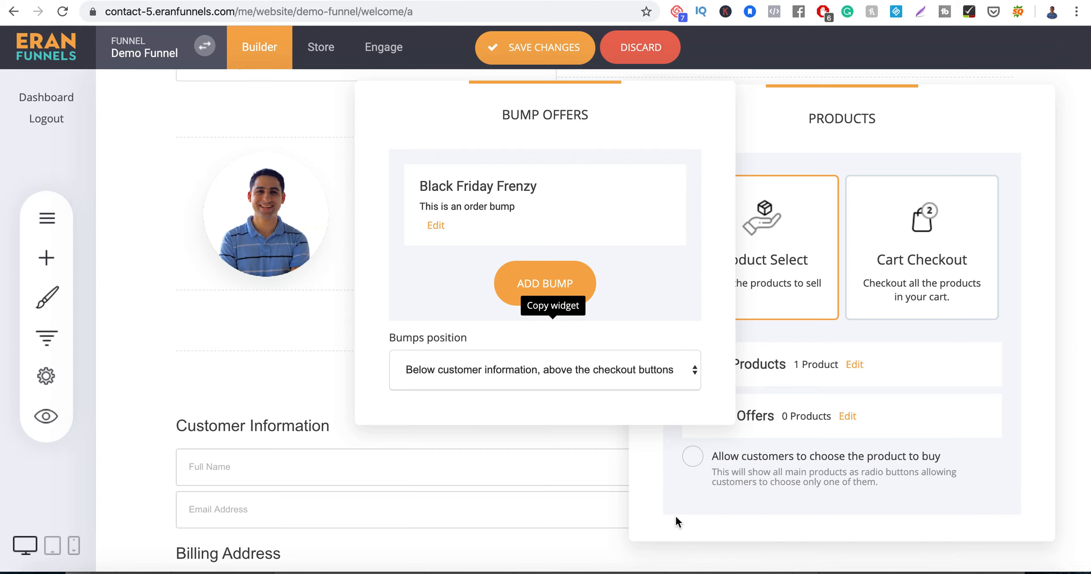
pyautogui.click(800, 457)
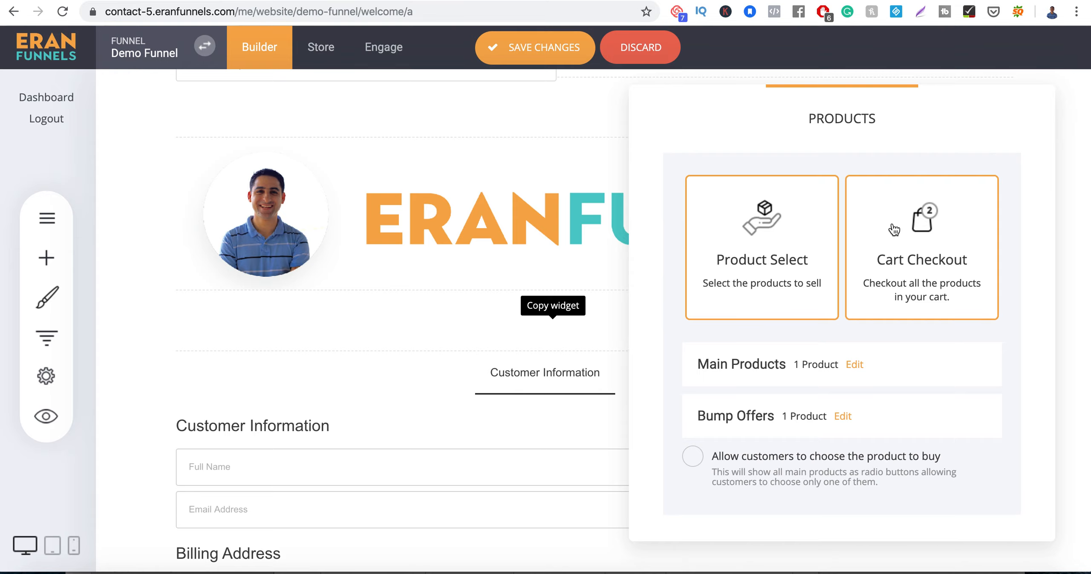
# - Close the product settings and narrow the checkout widget to roughly 60% of the column width
pyautogui.click(569, 371)
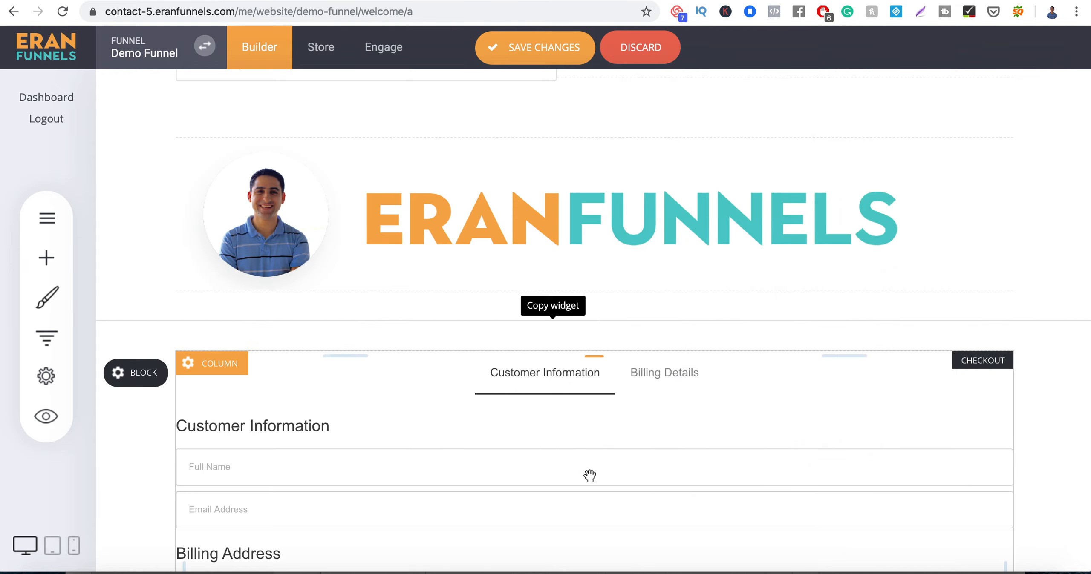
pyautogui.scroll(-6, 589, 475)
pyautogui.scroll(3, 590, 475)
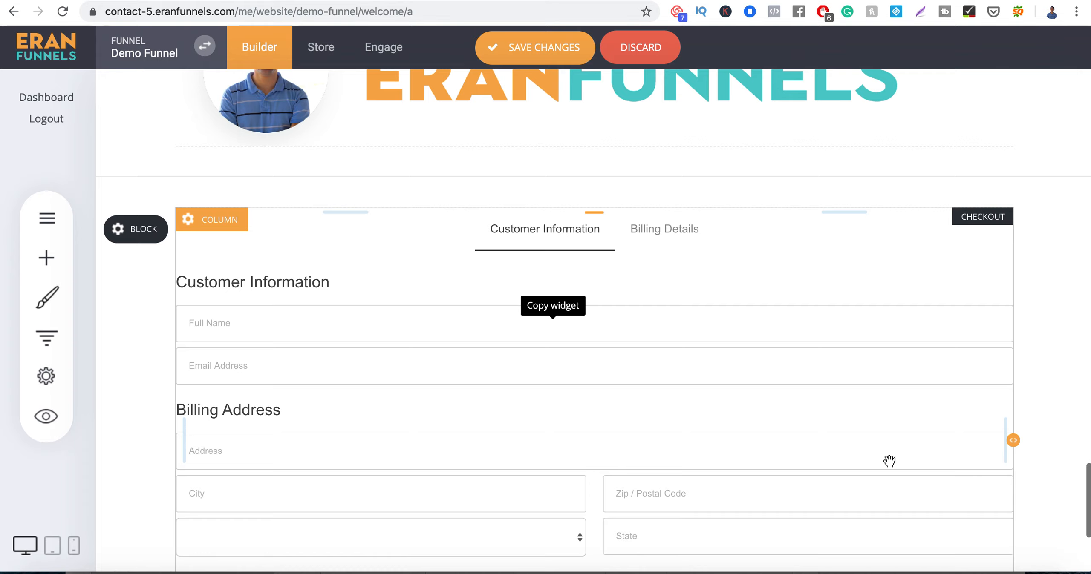
pyautogui.moveTo(1017, 439); pyautogui.dragTo(686, 426)
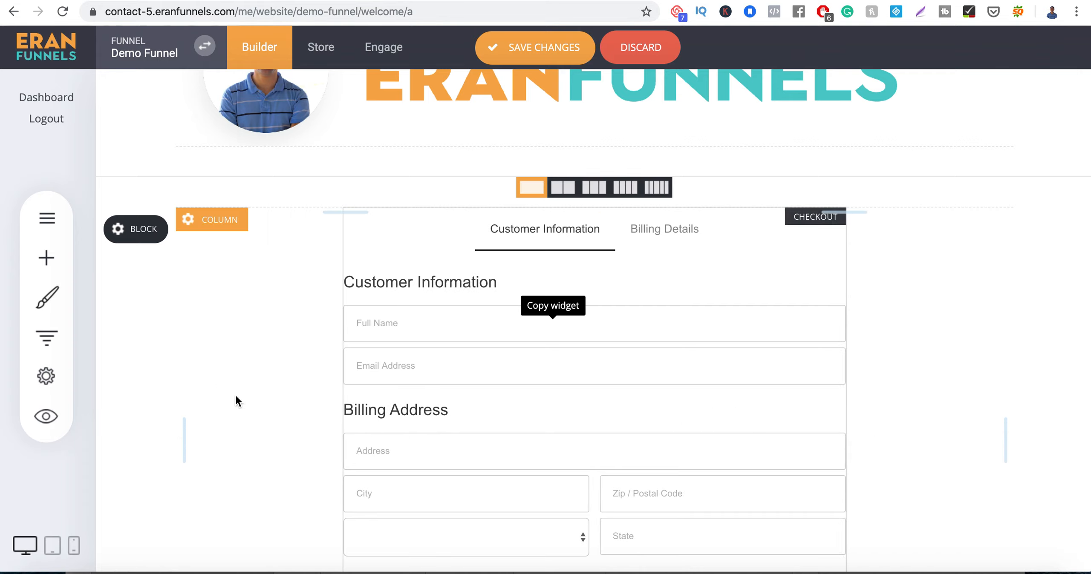
# - Open the checkout widget's settings and inspect the link options for its thank you page without choosing one
pyautogui.scroll(-5, 493, 411)
pyautogui.click(541, 401)
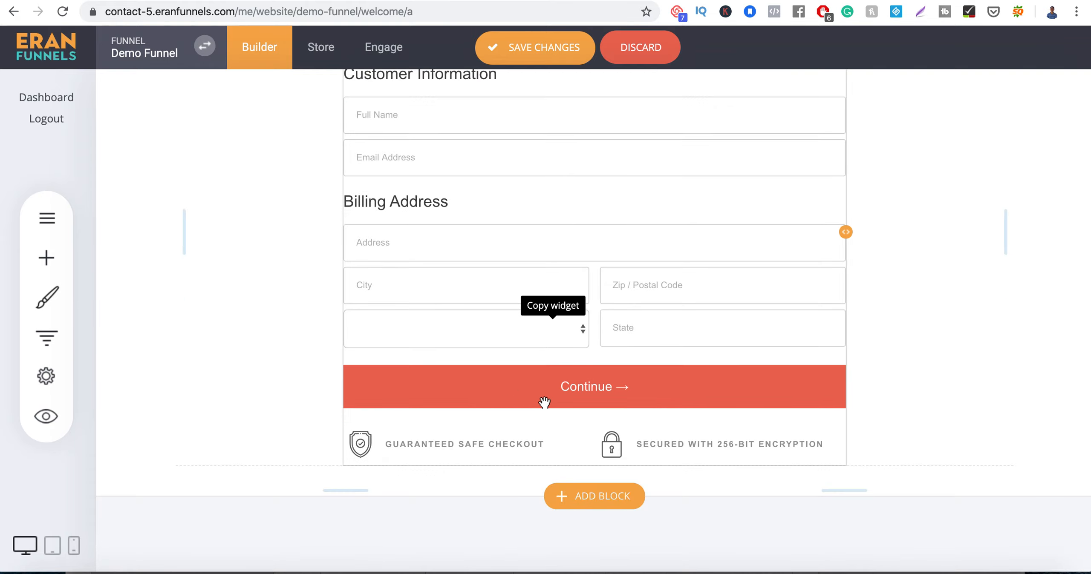
pyautogui.scroll(6, 562, 387)
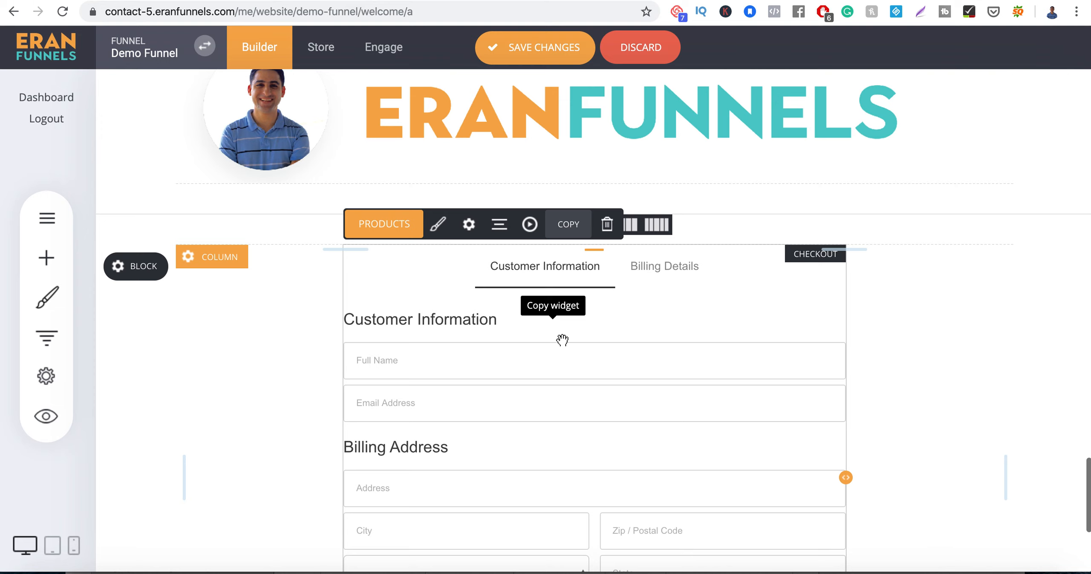
pyautogui.click(467, 225)
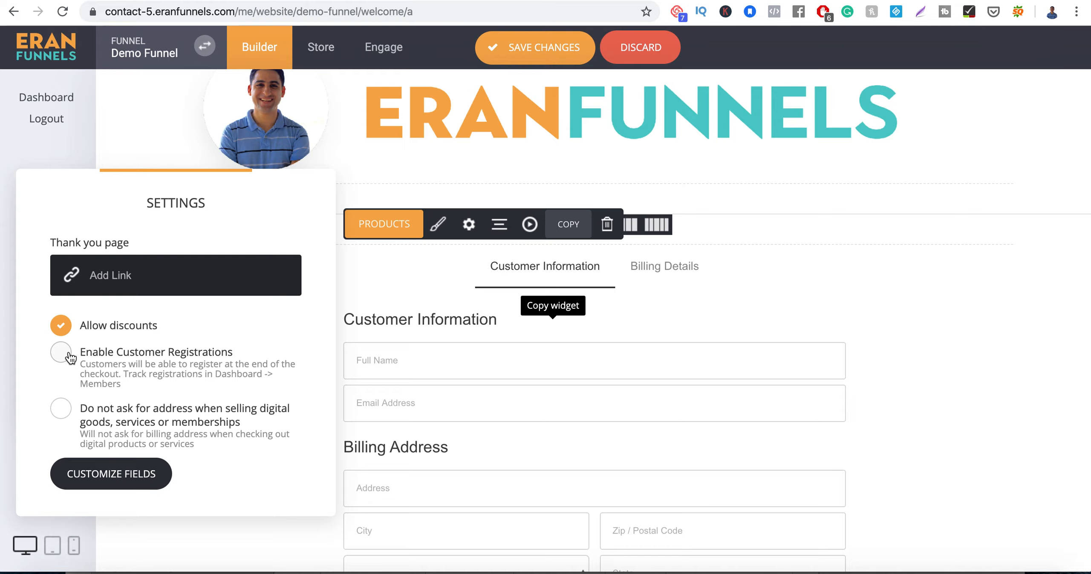
pyautogui.click(147, 281)
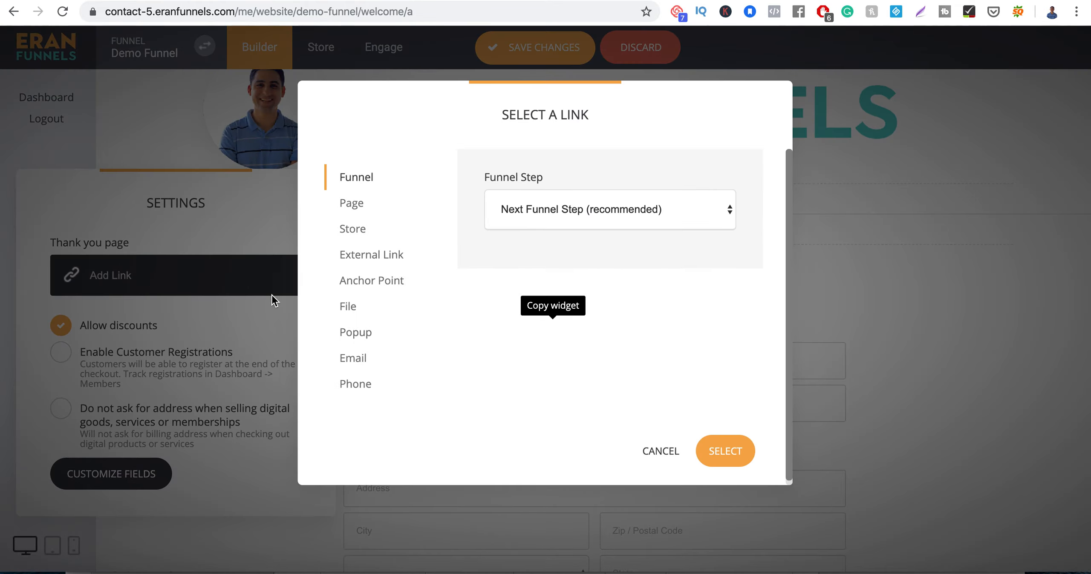
pyautogui.click(660, 451)
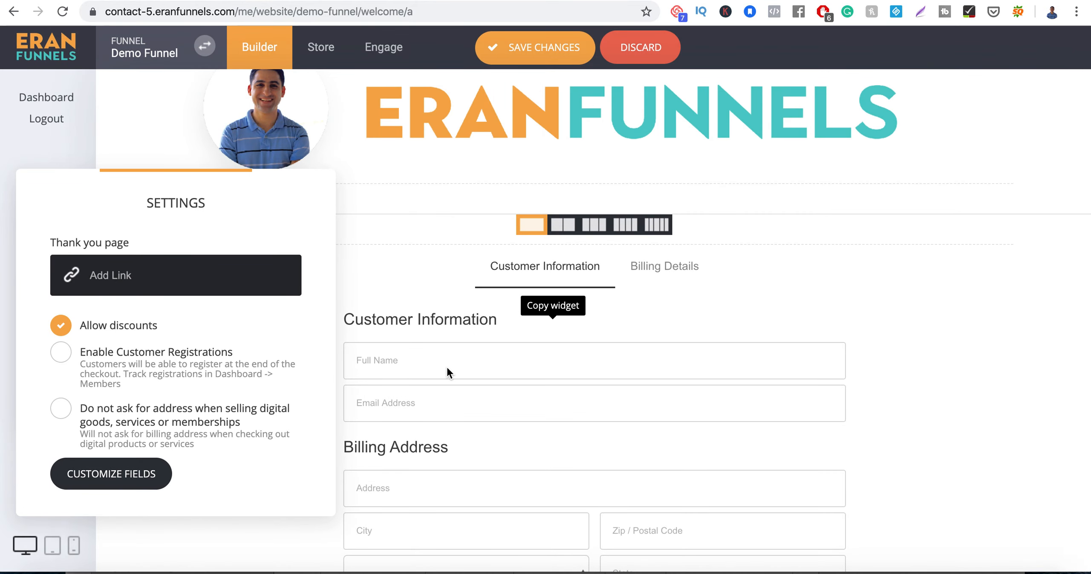
# - Customize the checkout fields: stop asking for zip / postcode and state, and ask for phone
pyautogui.click(121, 482)
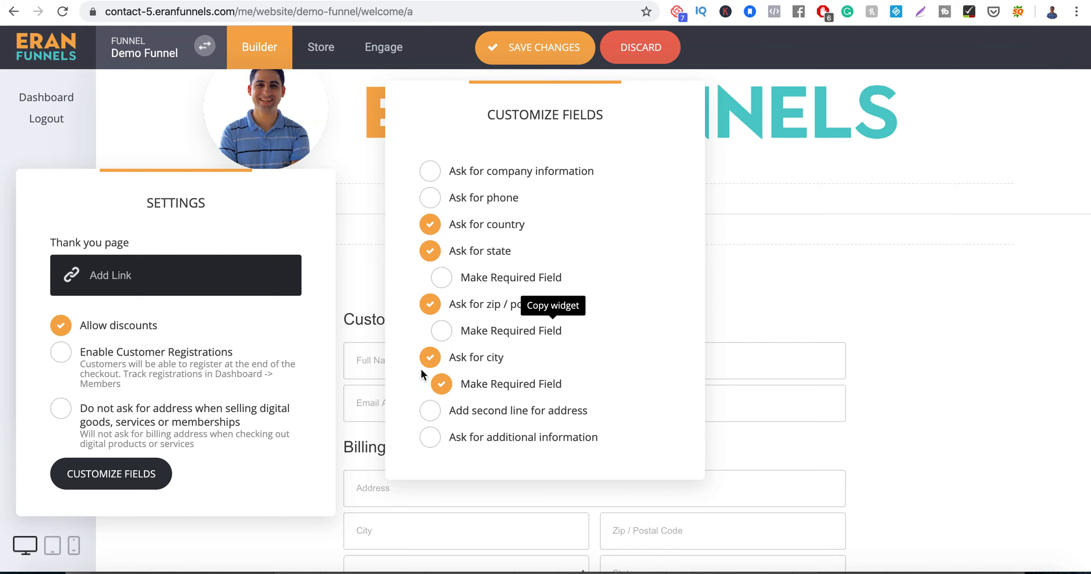
pyautogui.click(431, 311)
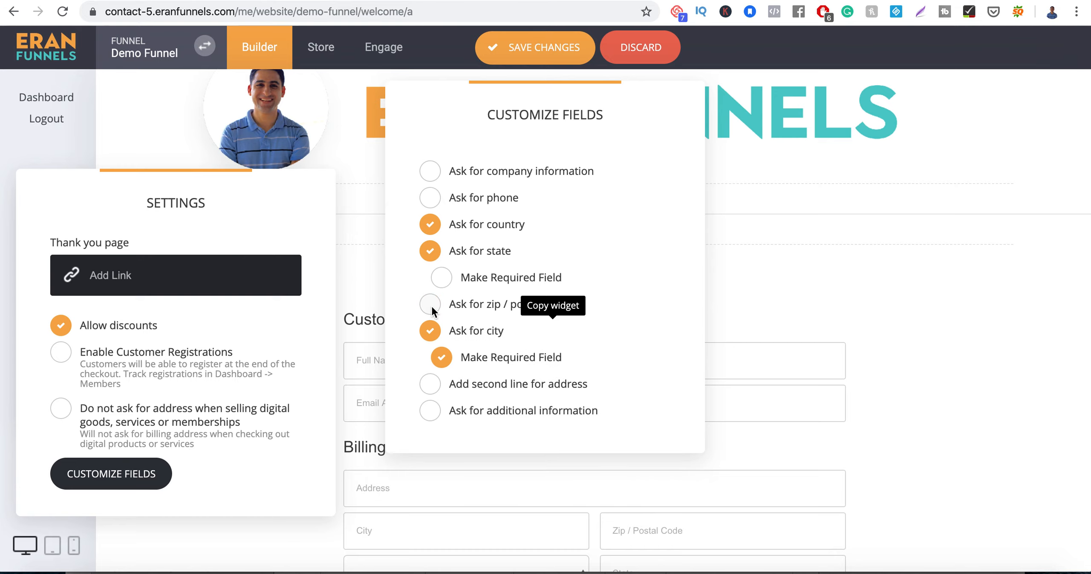
pyautogui.click(429, 254)
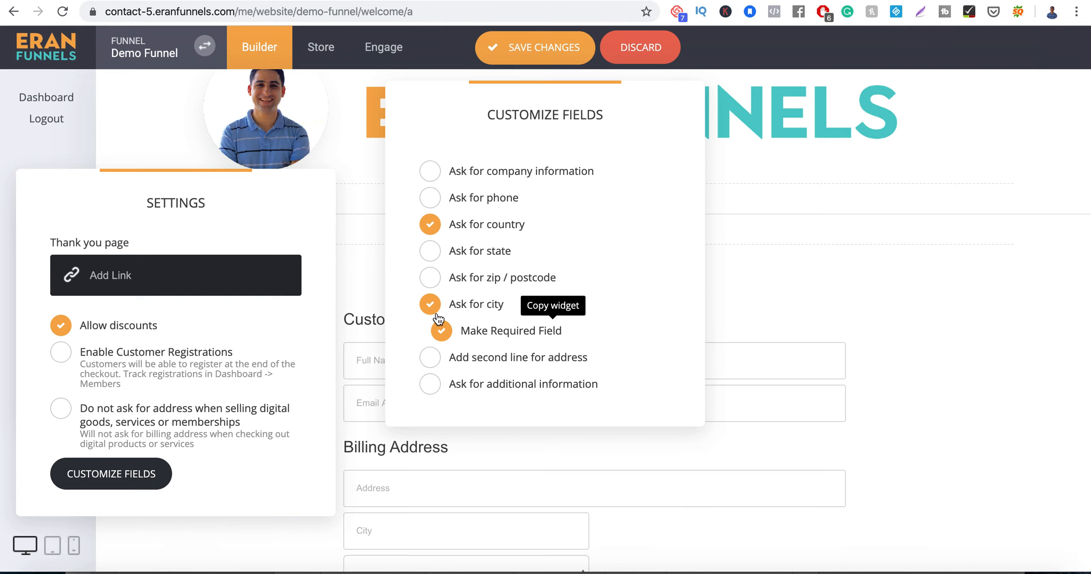
pyautogui.click(436, 206)
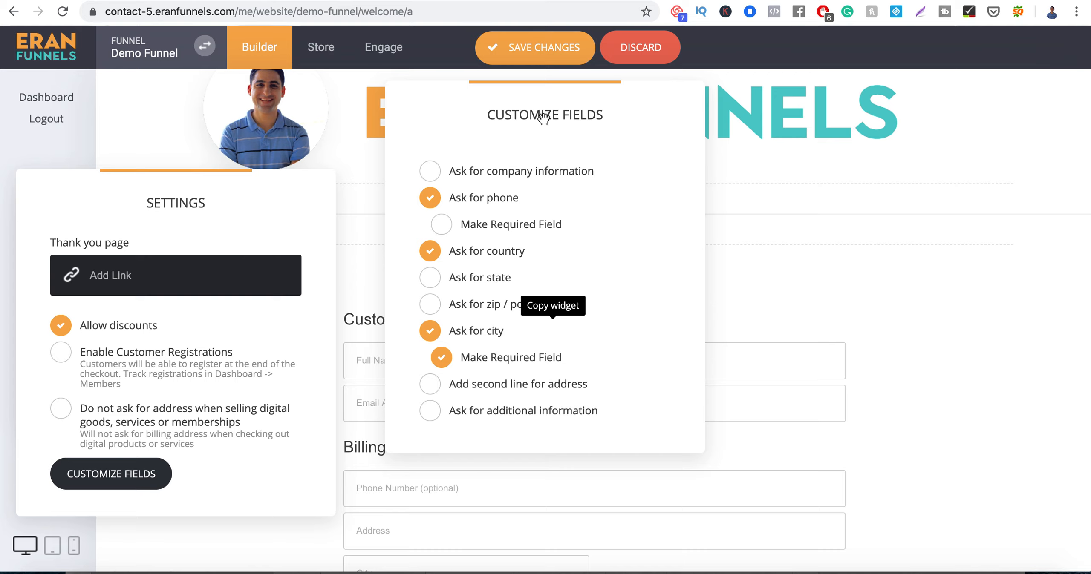
# - Save the page changes and look over the updated checkout form
pyautogui.click(536, 55)
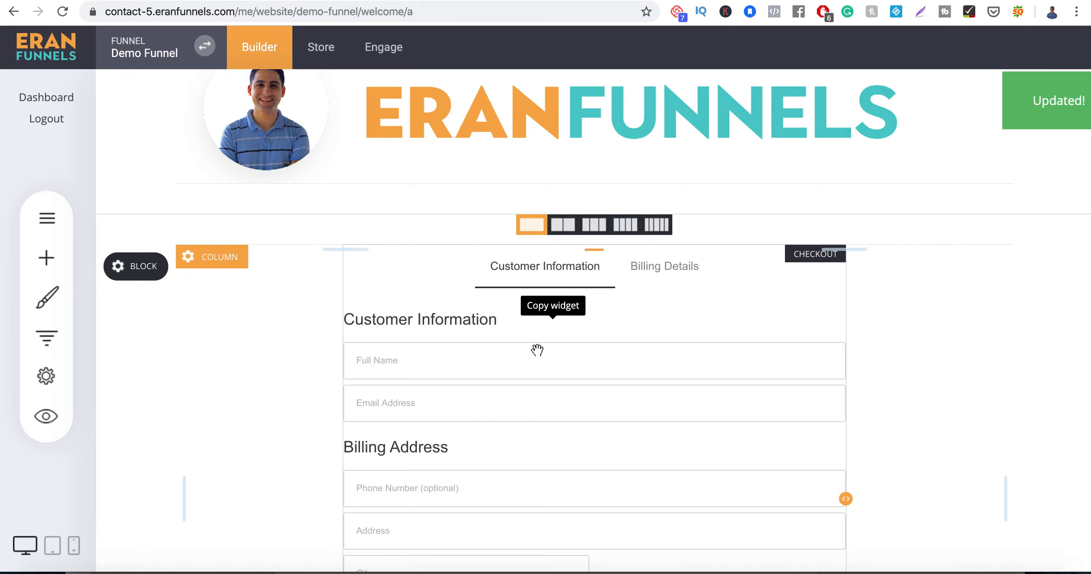
pyautogui.scroll(-1, 566, 434)
pyautogui.scroll(-3, 566, 435)
pyautogui.click(567, 434)
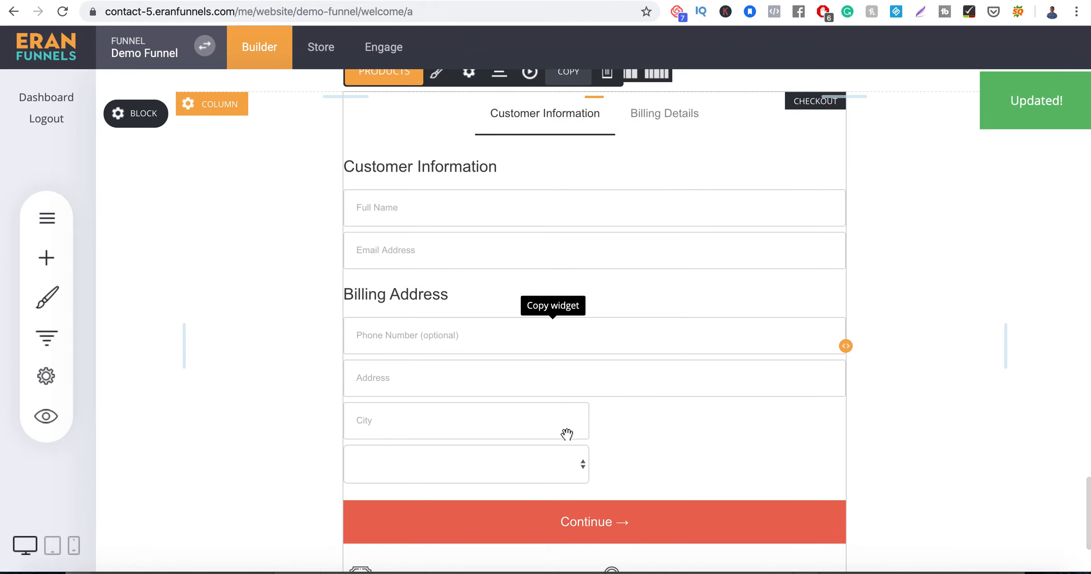
pyautogui.click(490, 318)
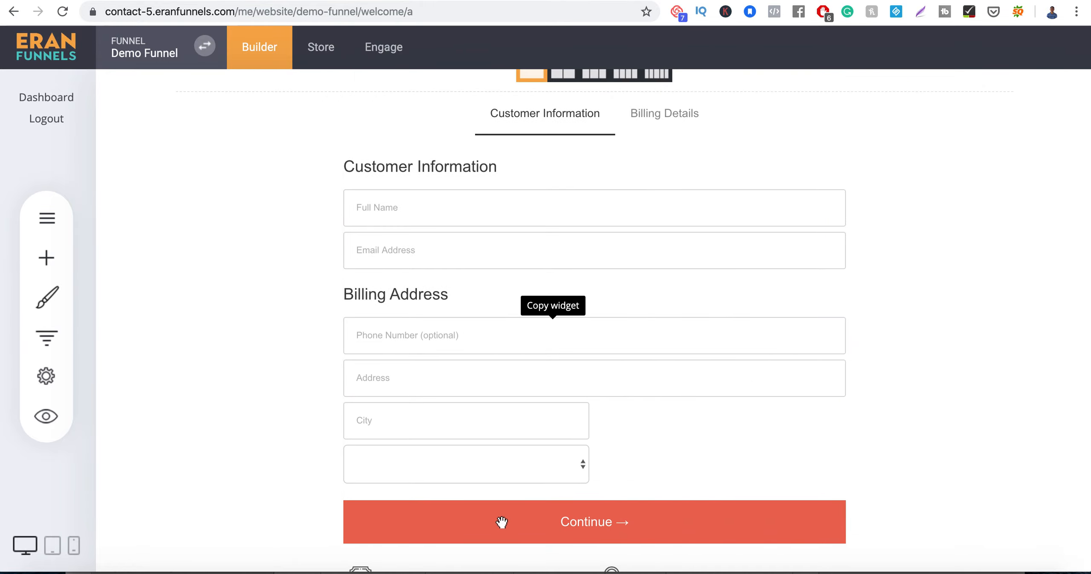
pyautogui.click(502, 527)
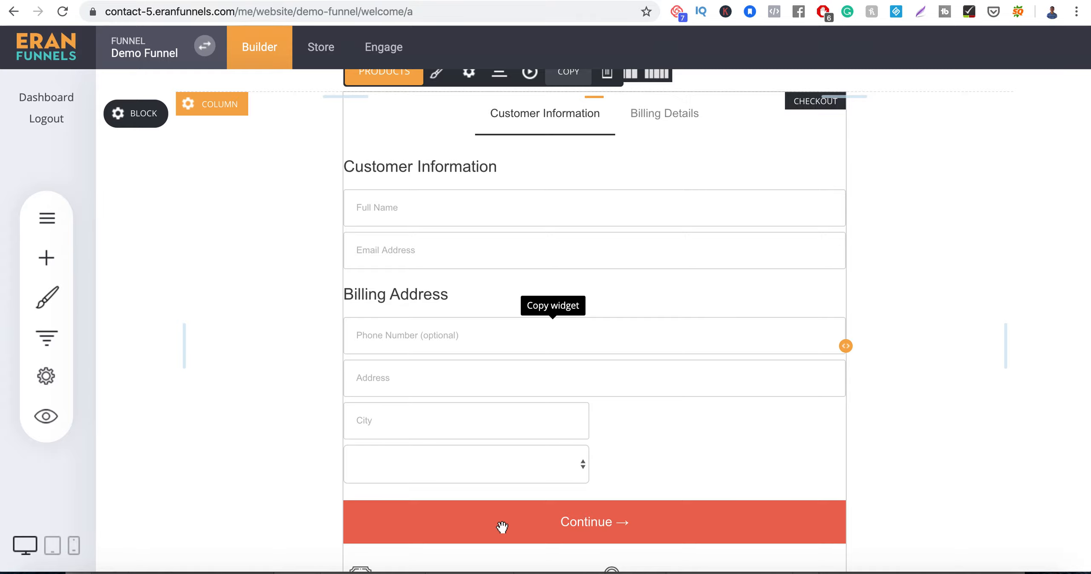
pyautogui.scroll(-3, 501, 526)
pyautogui.scroll(20, 502, 527)
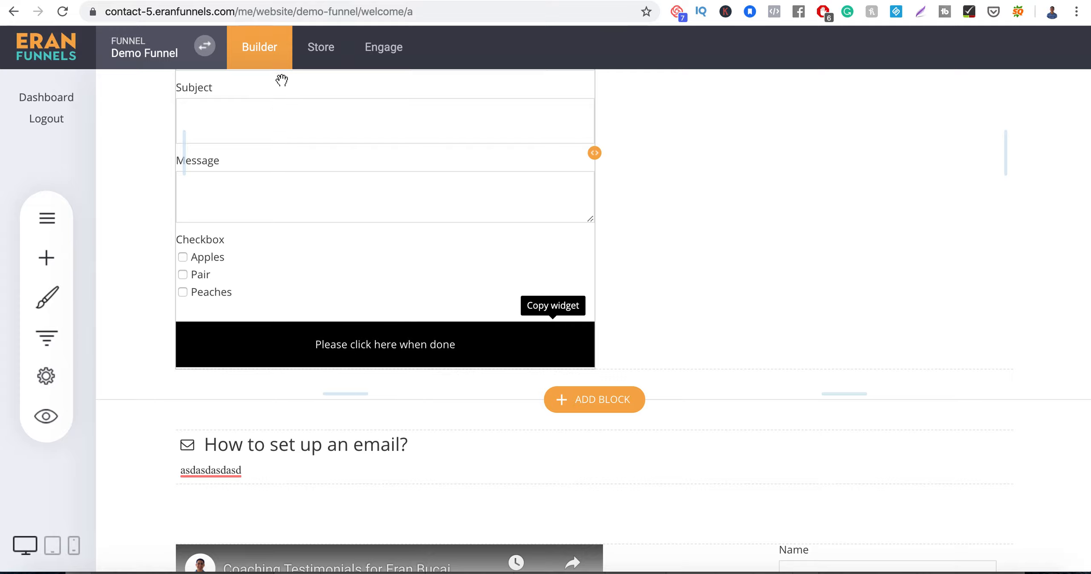
# - Activate the funnel's online store and open its product list
pyautogui.click(319, 48)
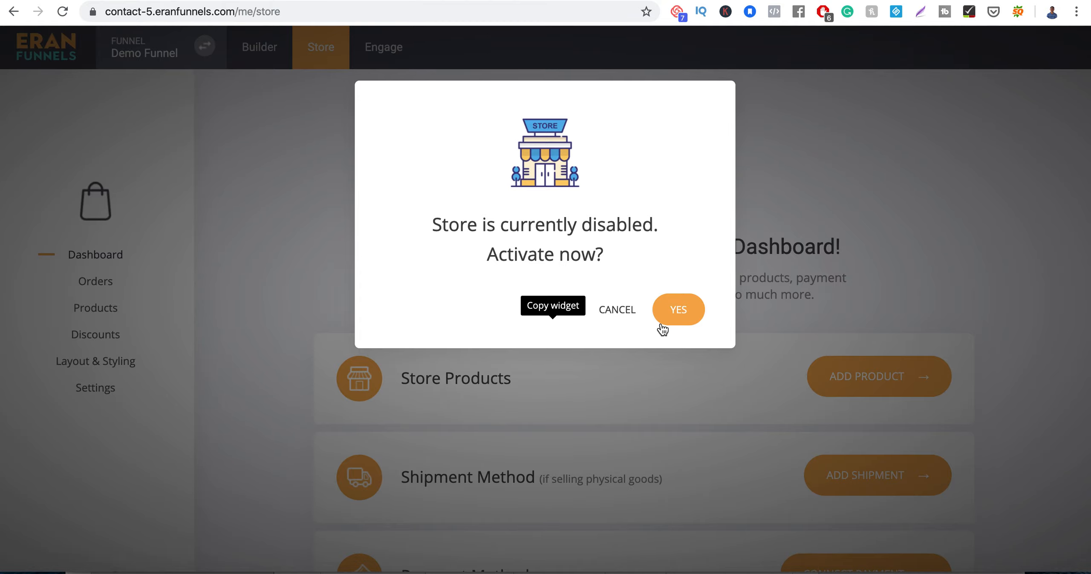
pyautogui.click(678, 310)
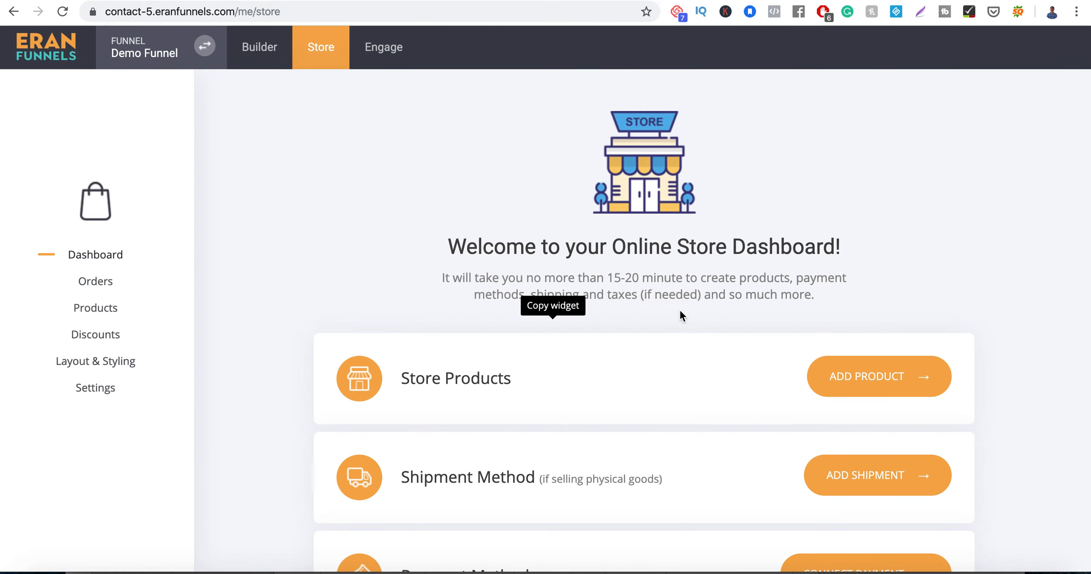
pyautogui.click(902, 384)
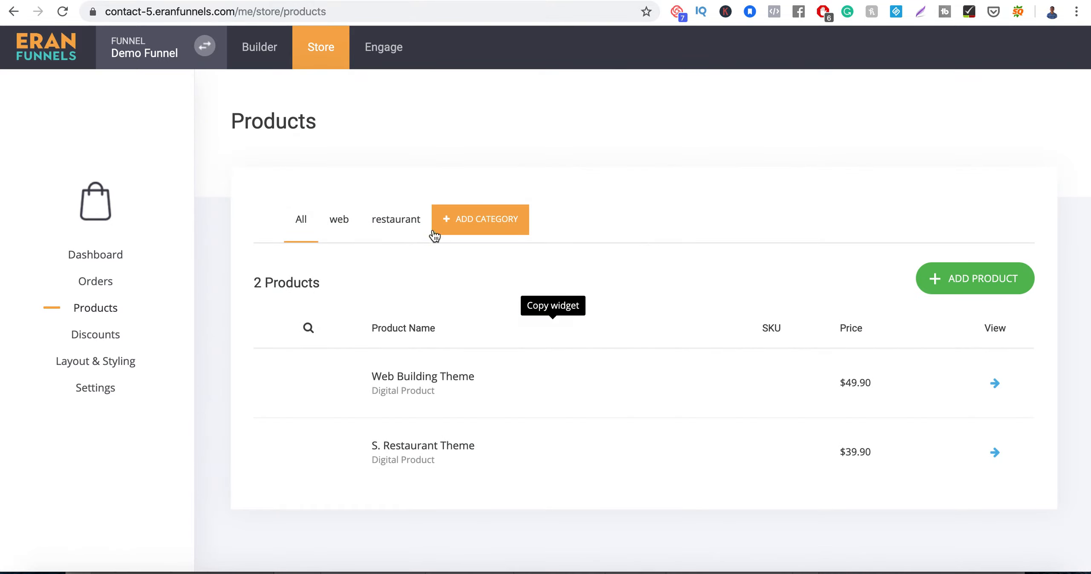
# - Add a product category named "digital marketing services" and open it
pyautogui.click(471, 226)
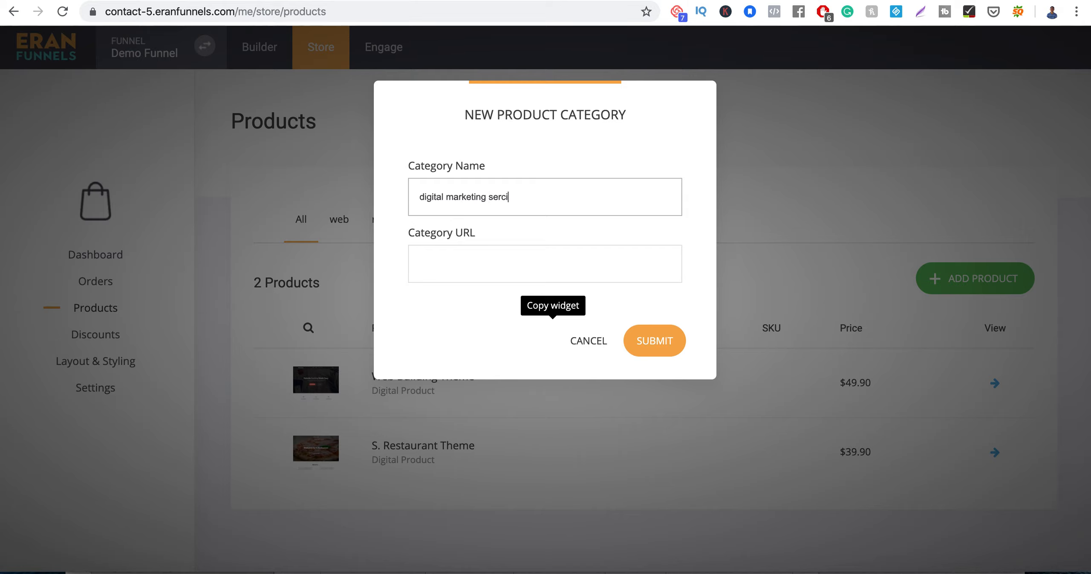
pyautogui.click(670, 341)
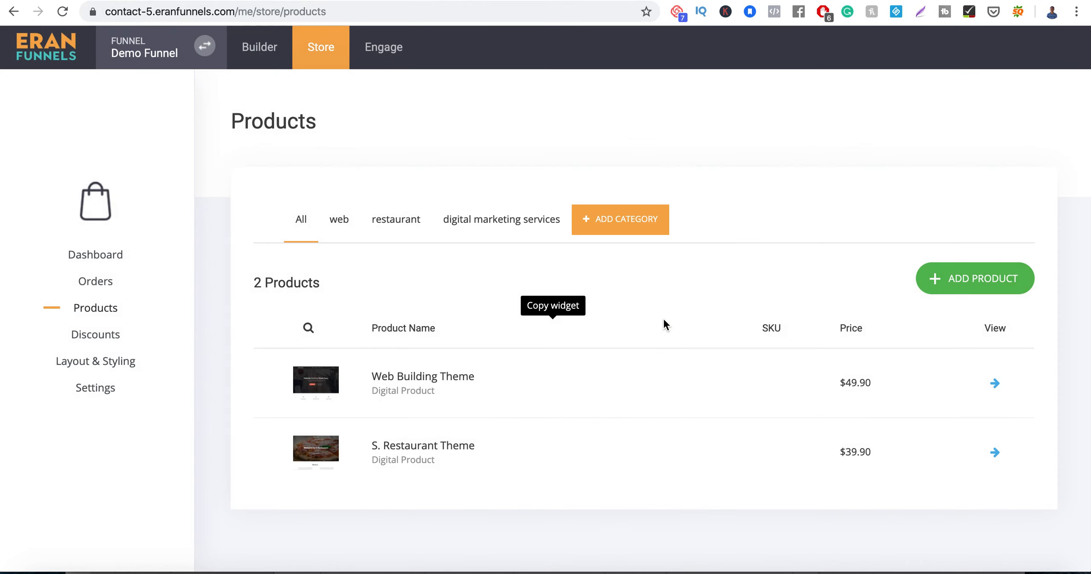
pyautogui.click(521, 217)
# - Create a service product with the title "Website design"
pyautogui.click(944, 277)
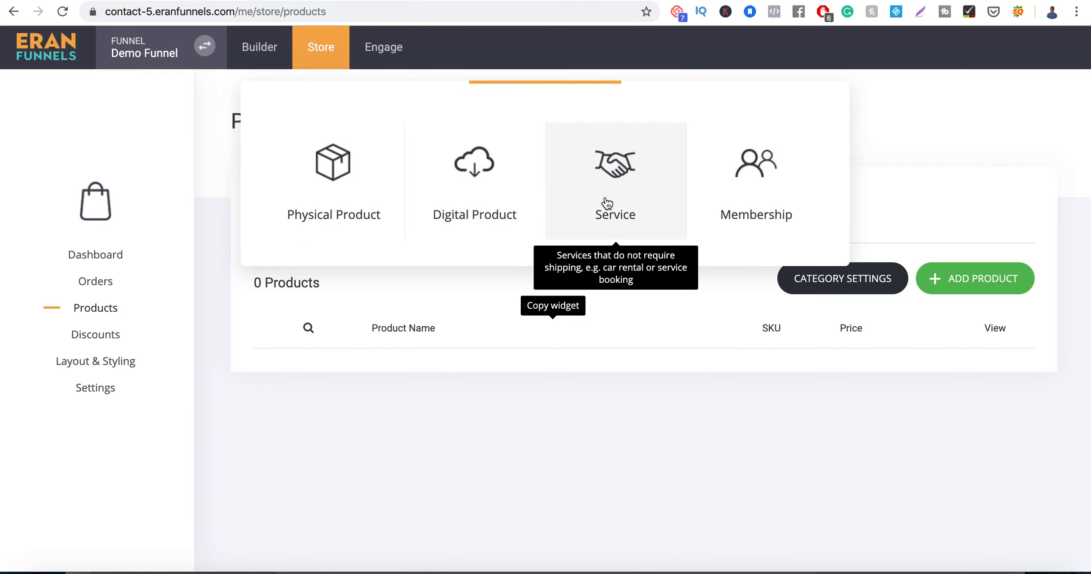
pyautogui.click(602, 162)
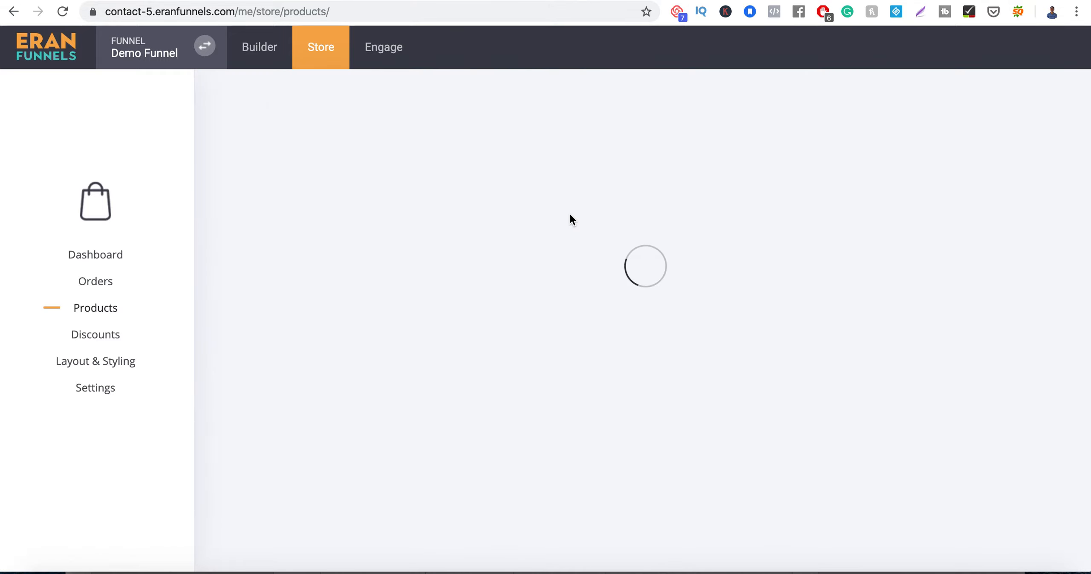
pyautogui.click(489, 253)
pyautogui.write('Wensite')
pyautogui.press('BackSpace')
pyautogui.press('BackSpace')
pyautogui.press('BackSpace')
pyautogui.press('BackSpace')
pyautogui.press('BackSpace')
pyautogui.write('bs')
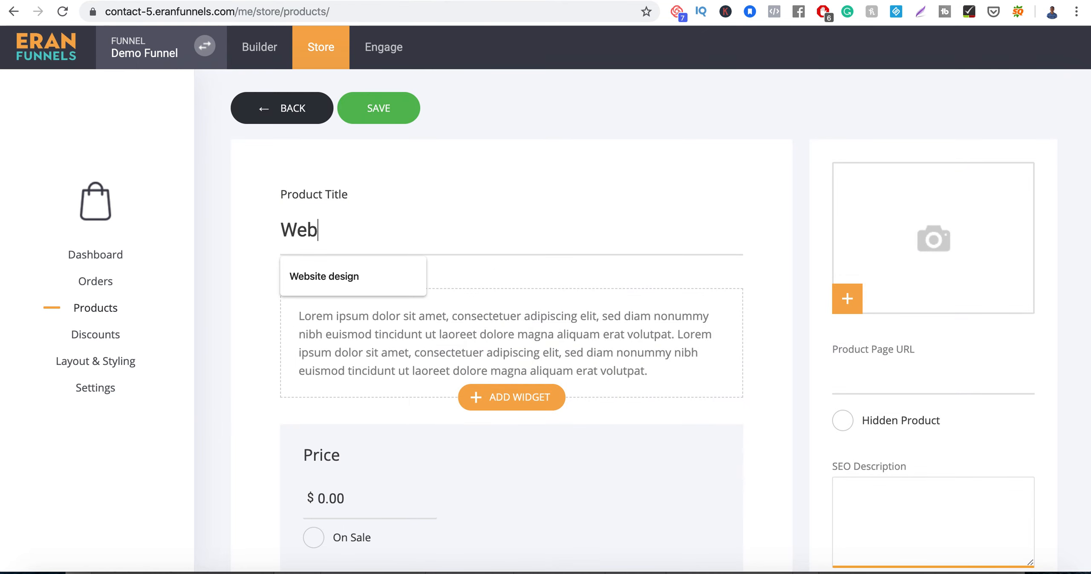
pyautogui.press('Down')
pyautogui.press('Return')
# - Replace the product's placeholder description with "This is a website design option"
pyautogui.click(469, 269)
pyautogui.click(466, 307)
pyautogui.press('super+a')
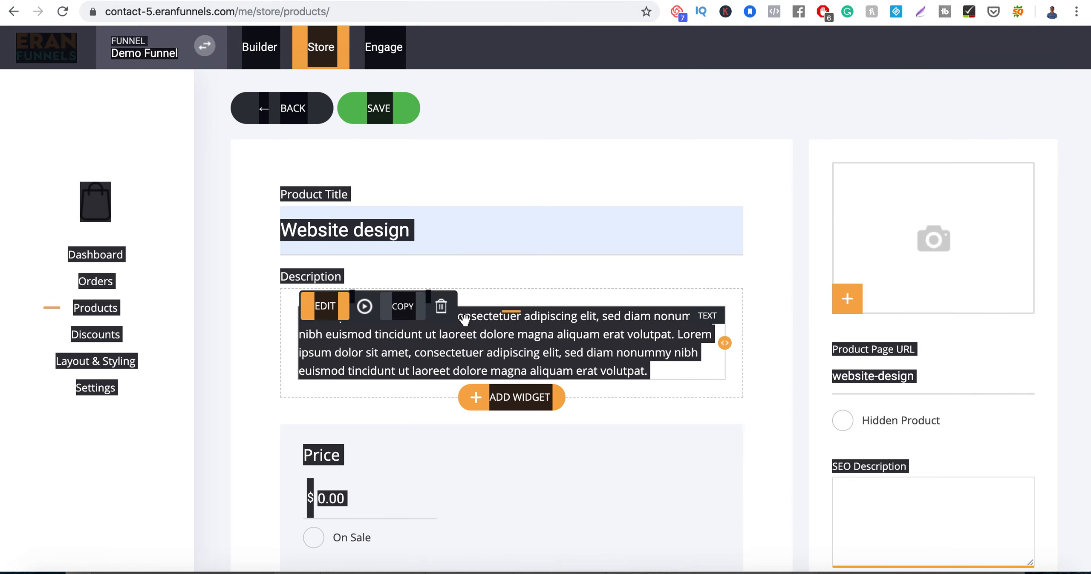
pyautogui.click(466, 315)
pyautogui.press('super+a')
pyautogui.write('This is a ')
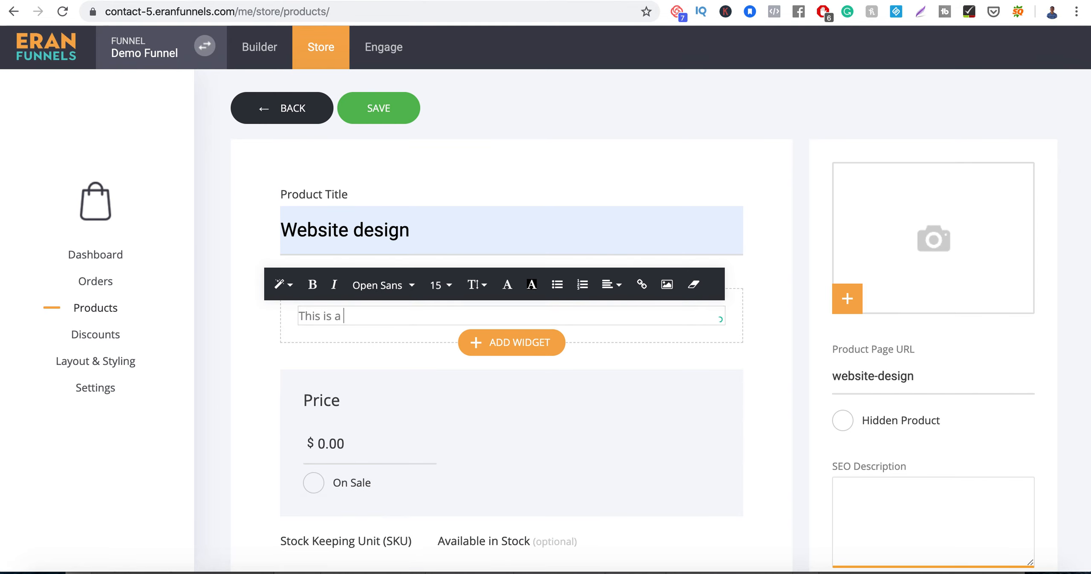
pyautogui.write('website design option')
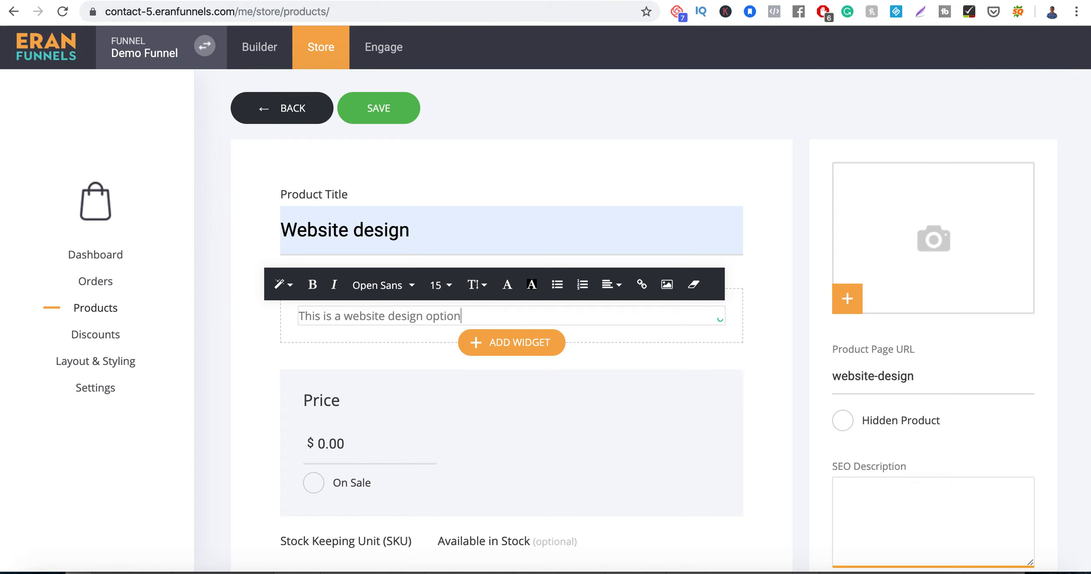
# - Set the product's price to $100.00, mark it as on sale and set the sale price to $75.00
pyautogui.click(387, 443)
pyautogui.doubleClick(387, 443)
pyautogui.write('10')
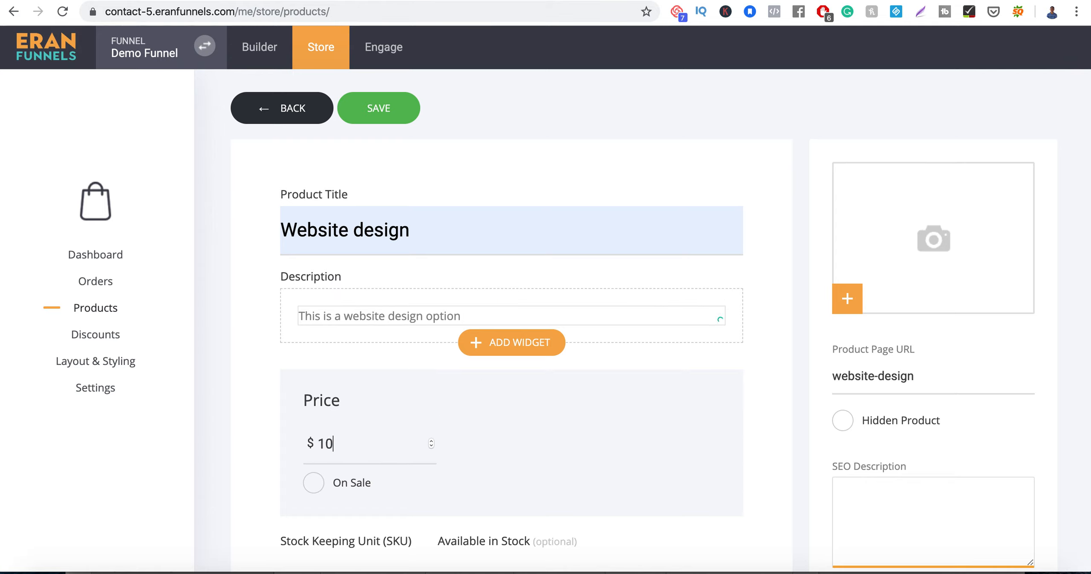
pyautogui.click(313, 483)
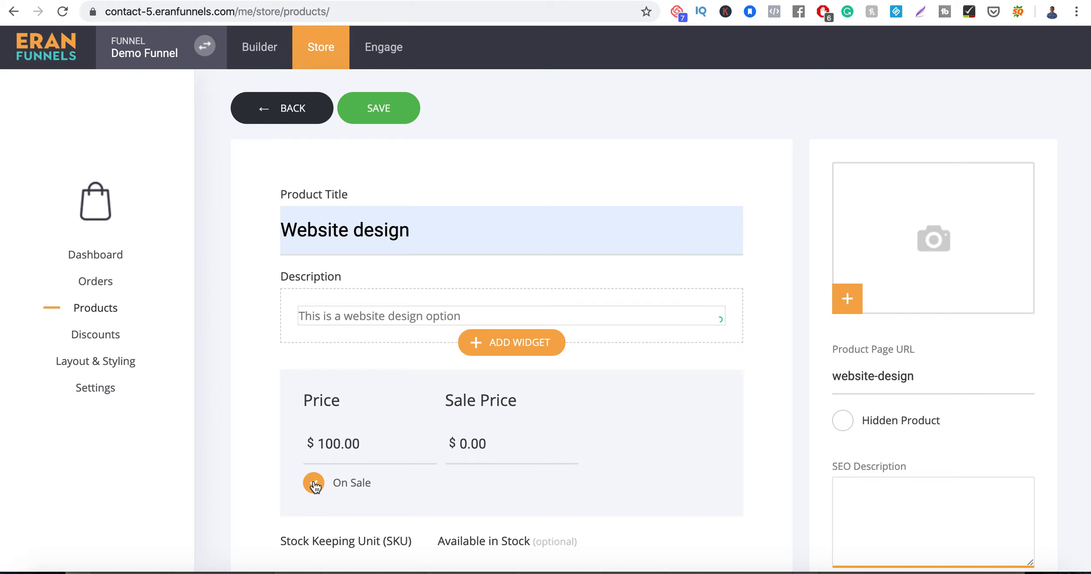
pyautogui.click(521, 443)
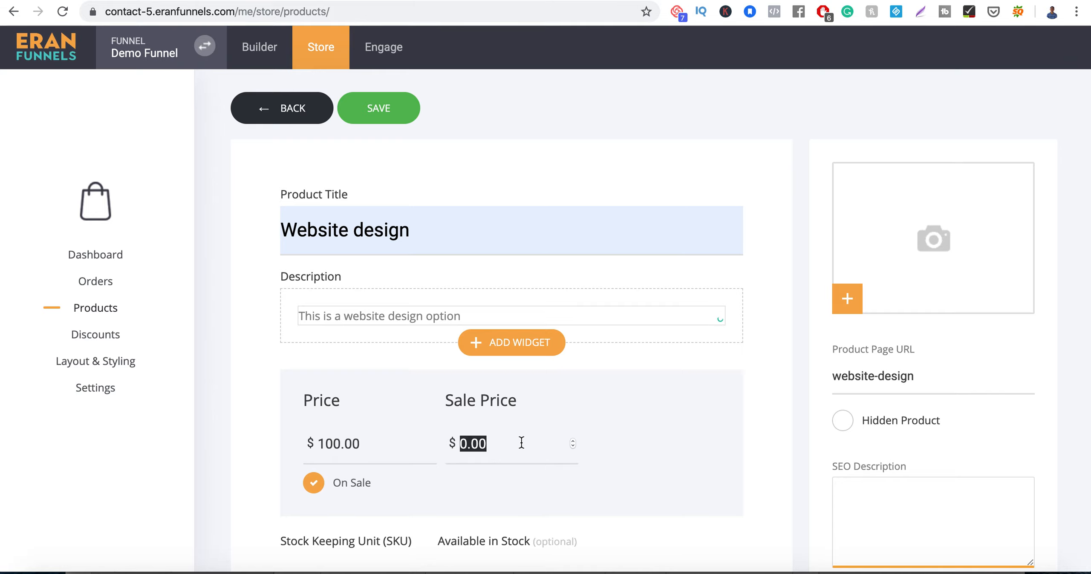
pyautogui.write('75')
pyautogui.click(566, 507)
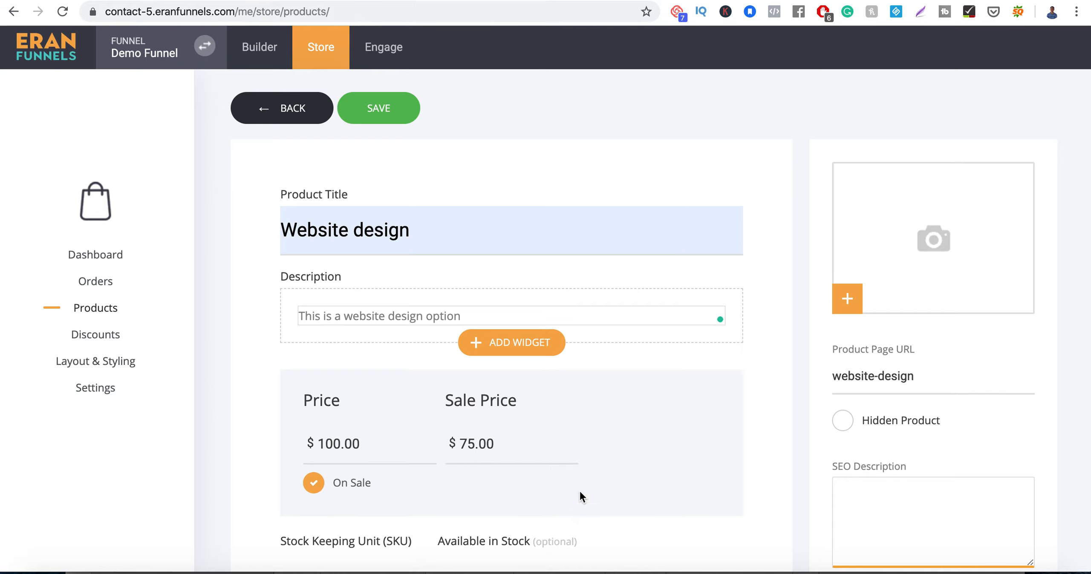
# - Inspect the billing cycle and charge interval choices for making the product a subscription, and cancel without enabling it
pyautogui.scroll(-5, 579, 490)
pyautogui.click(379, 388)
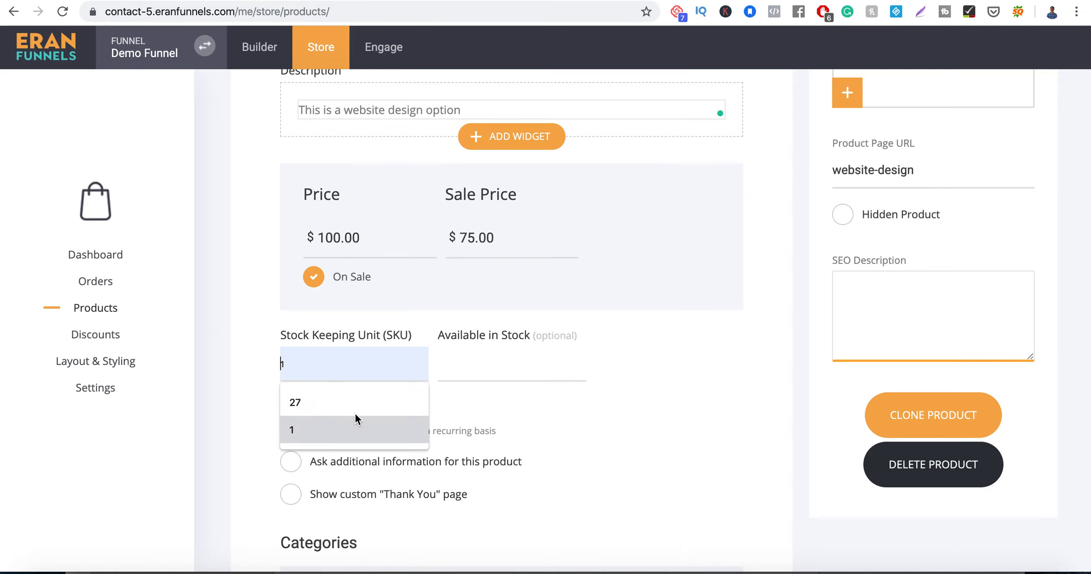
pyautogui.click(333, 429)
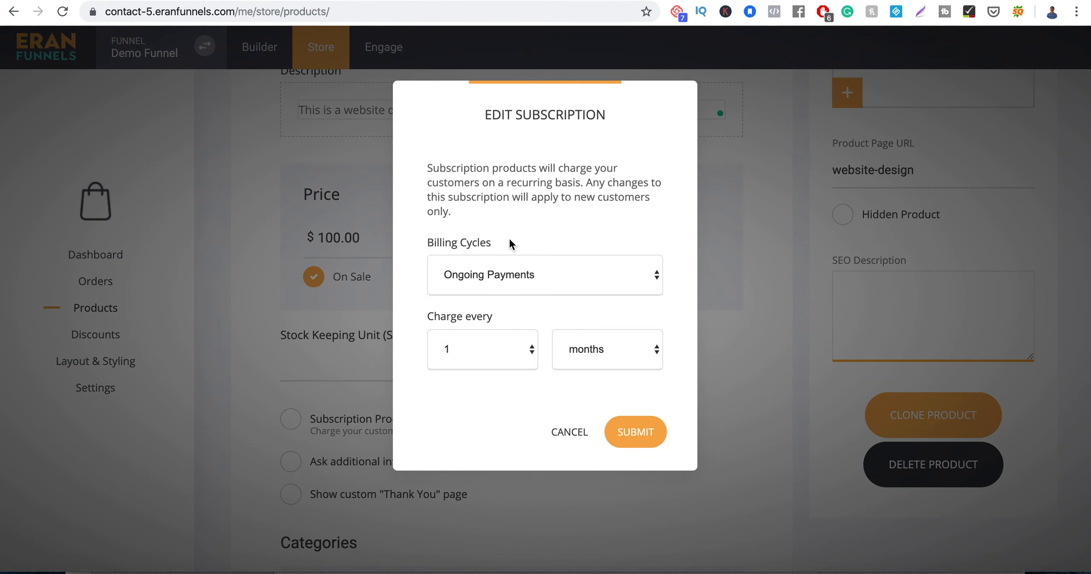
pyautogui.click(502, 273)
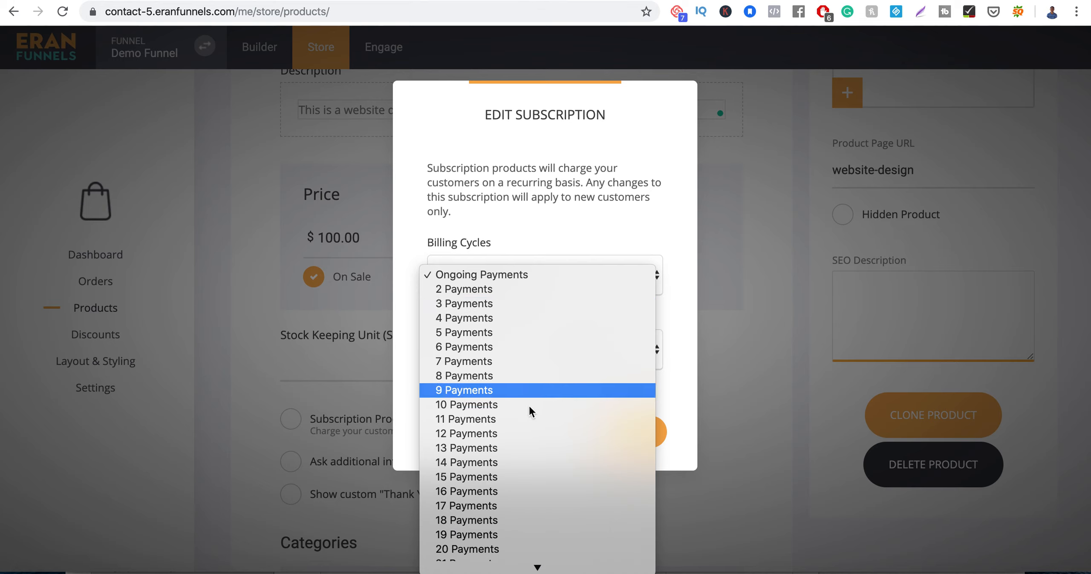
pyautogui.click(730, 385)
pyautogui.click(589, 355)
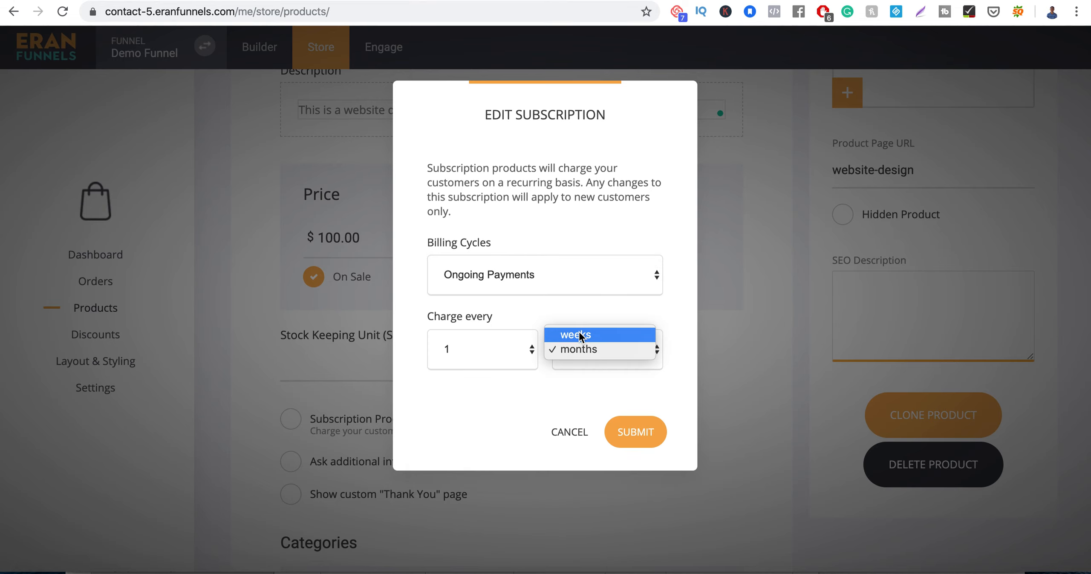
pyautogui.click(781, 387)
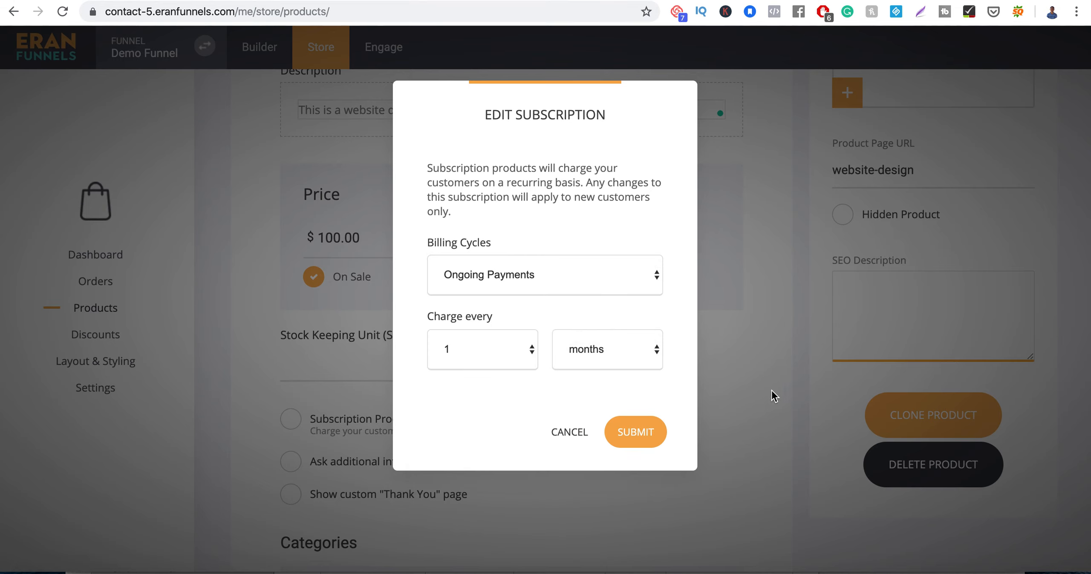
pyautogui.click(569, 432)
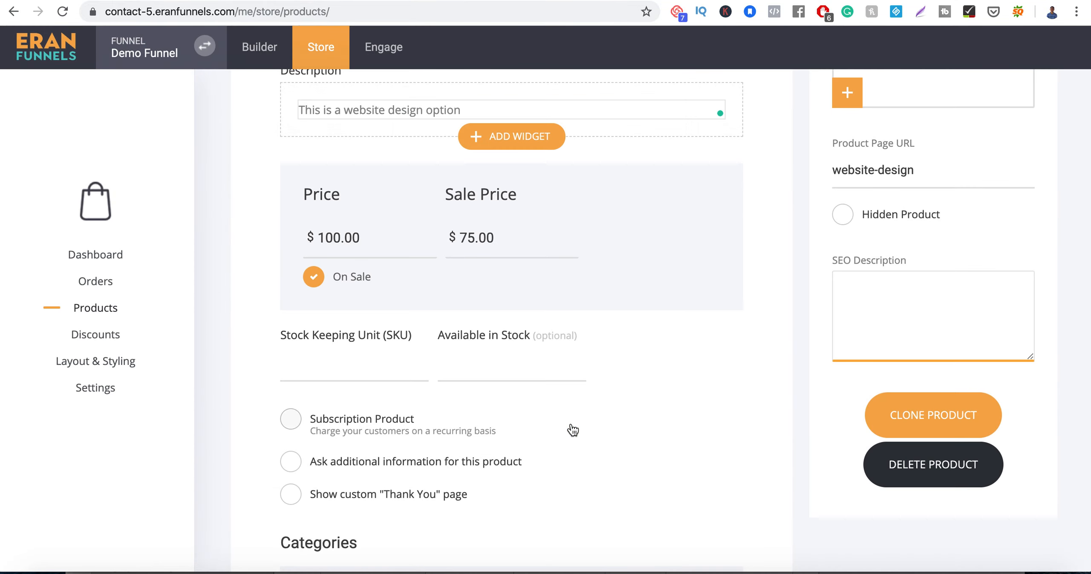
# - Enable the custom "Thank You" page for the product and assign the product to one category
pyautogui.scroll(-6, 569, 428)
pyautogui.click(308, 225)
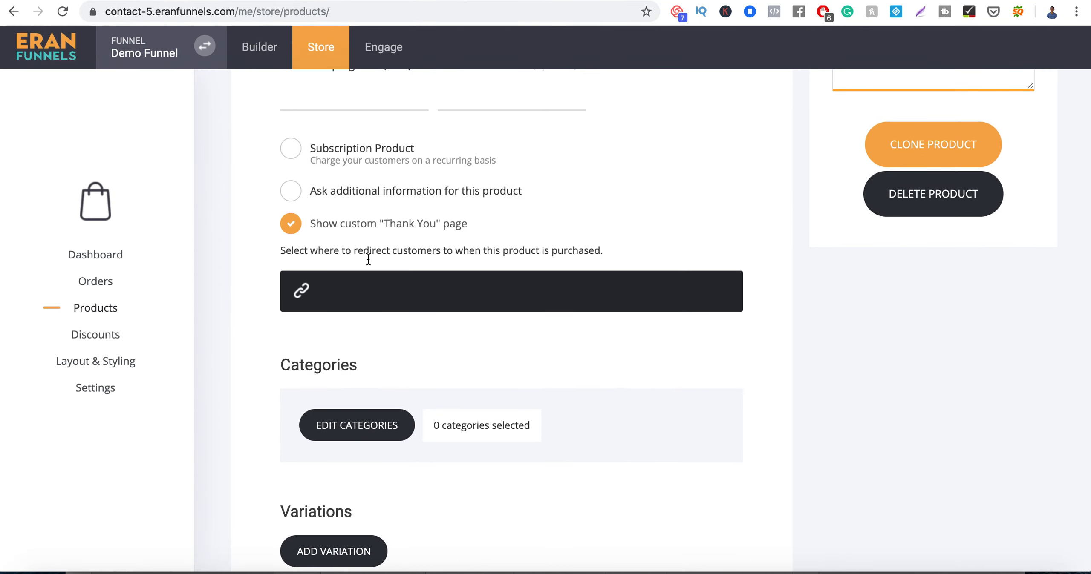
pyautogui.click(366, 426)
pyautogui.click(439, 260)
pyautogui.click(669, 402)
# - Switch the Hidden Product option on and back off, and save the Website design product
pyautogui.scroll(7, 668, 397)
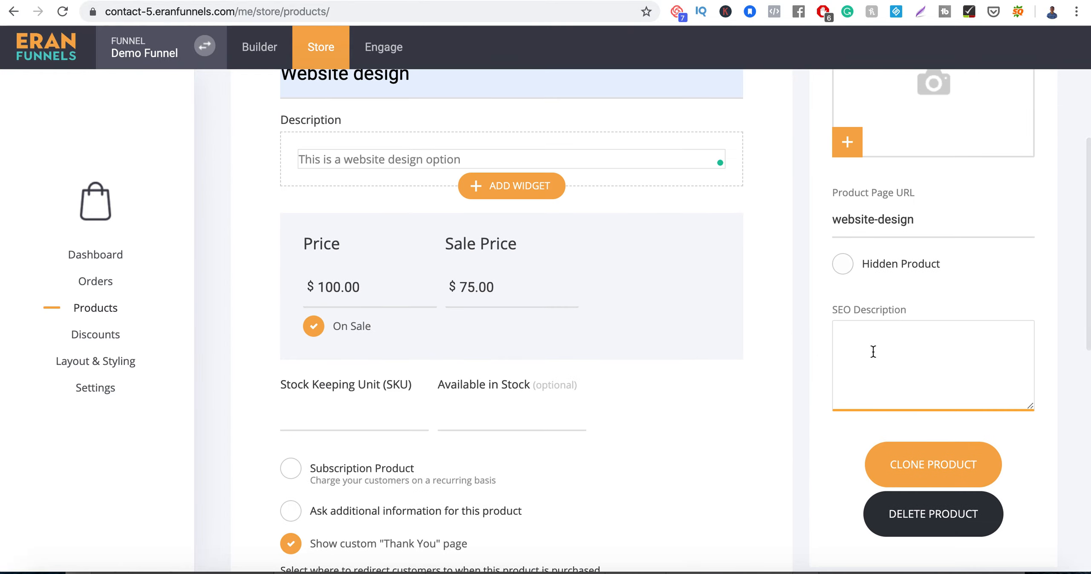
pyautogui.click(842, 277)
pyautogui.click(842, 277)
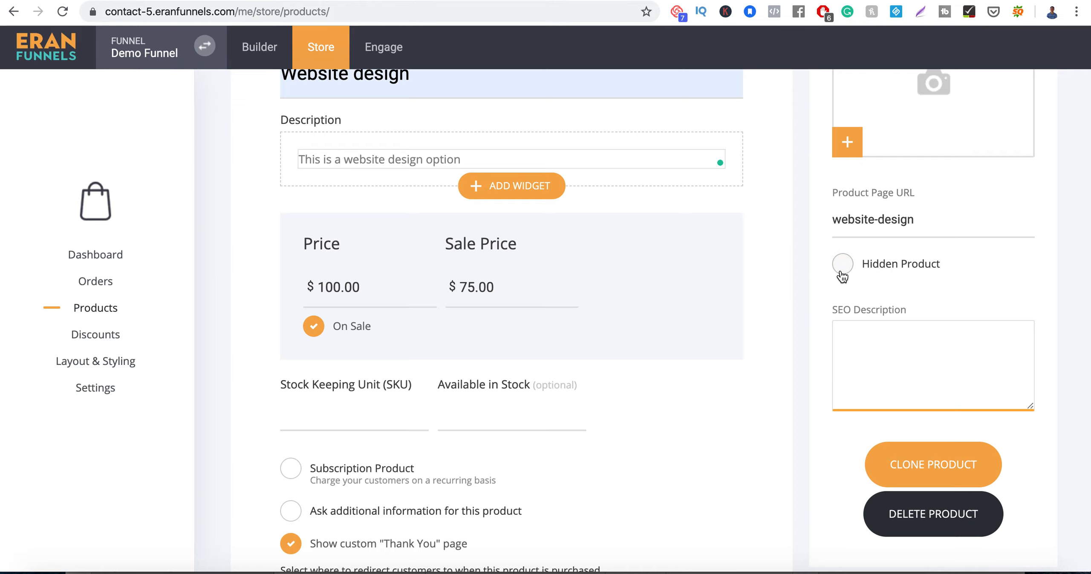
pyautogui.scroll(-10, 646, 347)
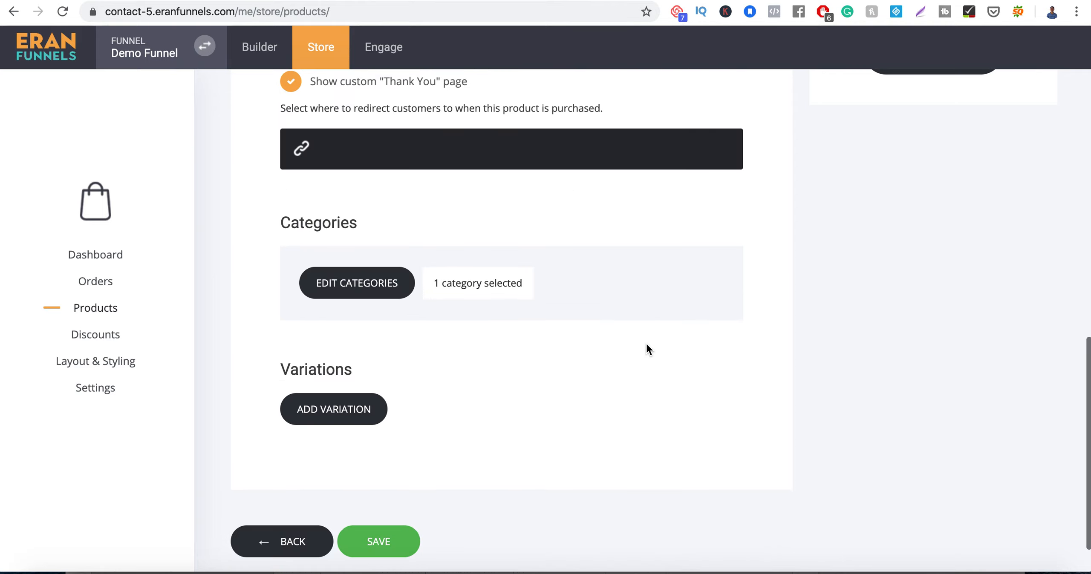
pyautogui.click(378, 540)
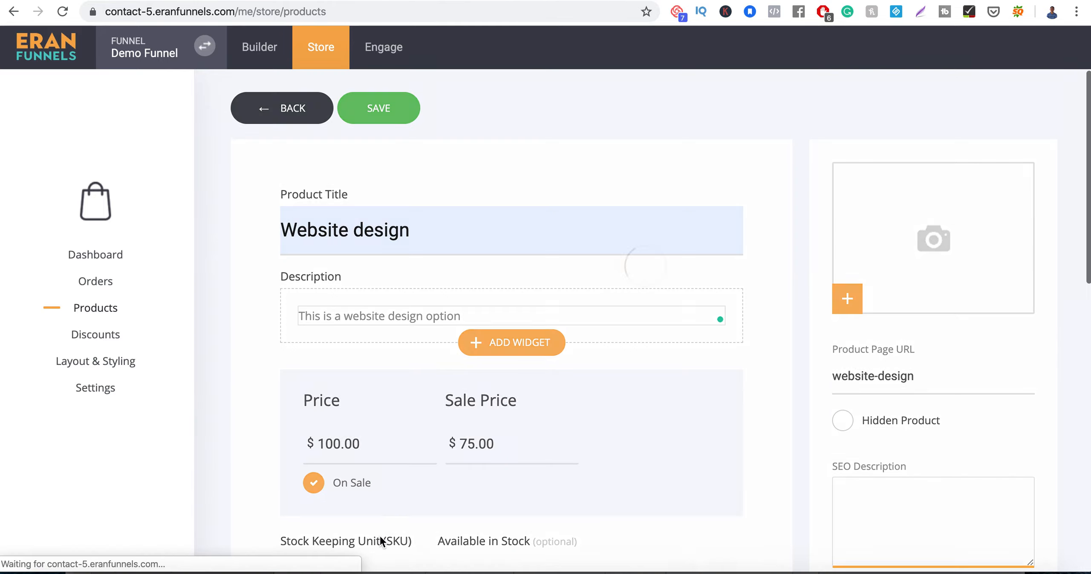
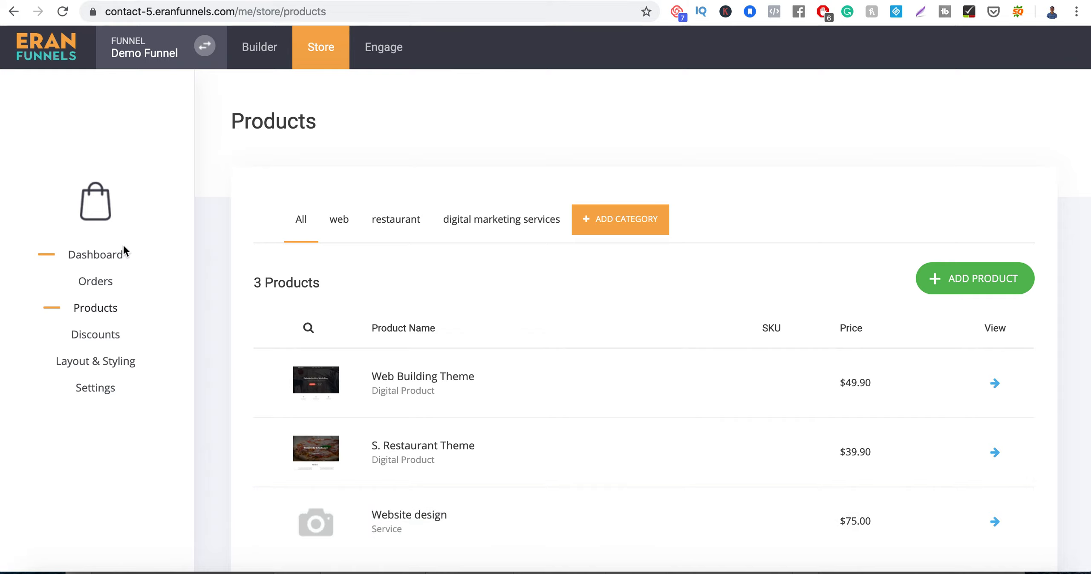
# - Open the store's discounts, examine the settings for a new percent discount and cancel it
pyautogui.click(98, 340)
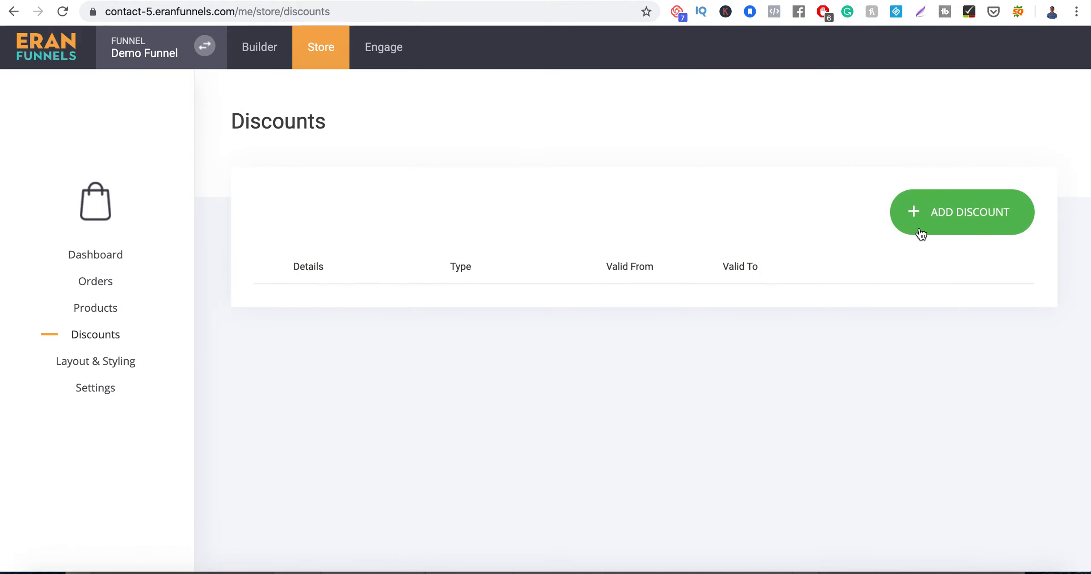
pyautogui.click(920, 233)
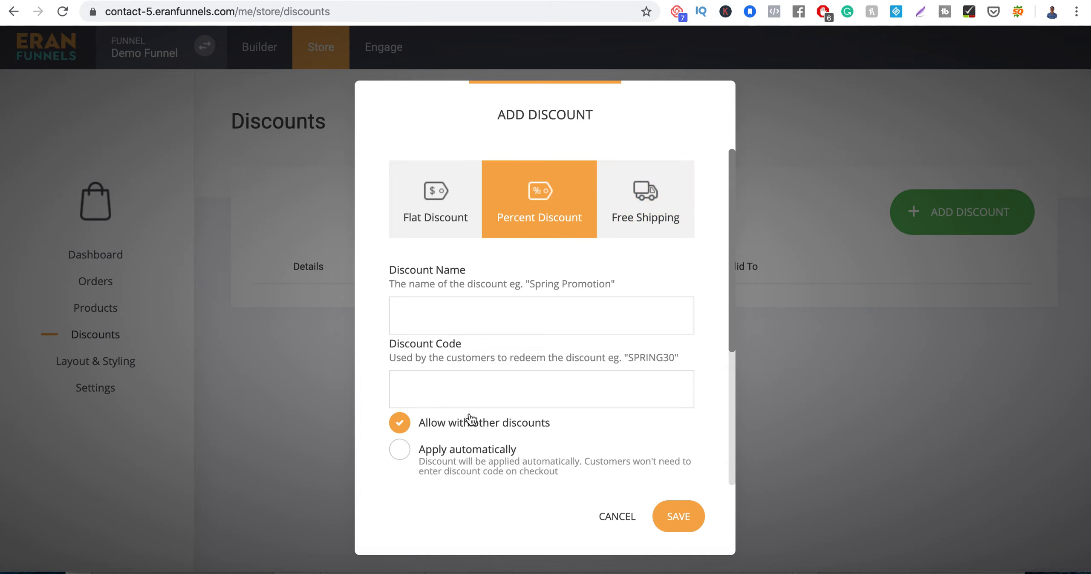
pyautogui.click(864, 386)
pyautogui.click(614, 517)
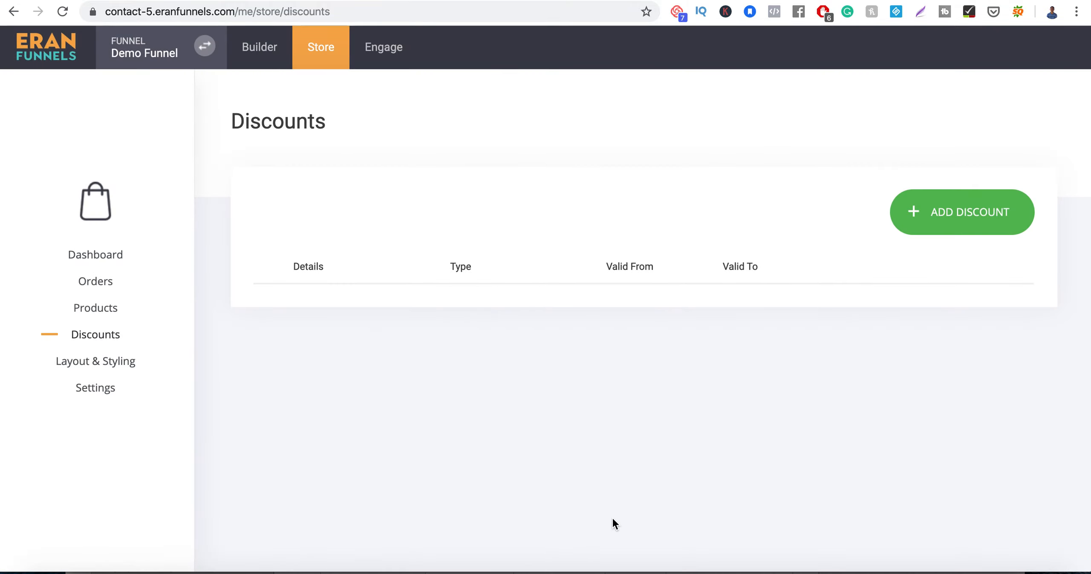
# - Open the store's orders and return to the store dashboard
pyautogui.click(95, 283)
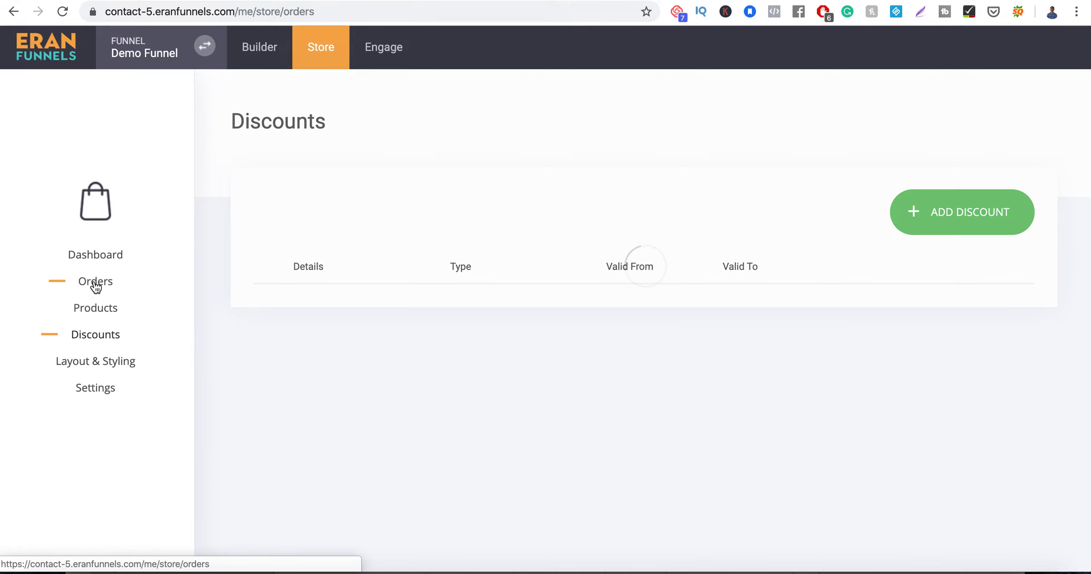
pyautogui.click(106, 265)
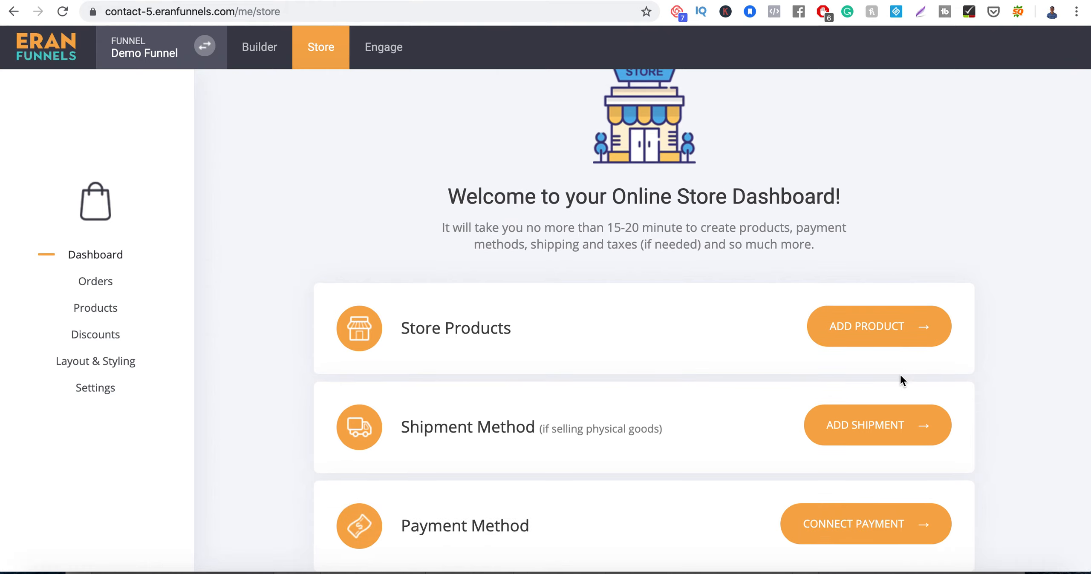
# - Connect PayPal as the store's payment provider and fill in the PayPal profile email
pyautogui.click(831, 515)
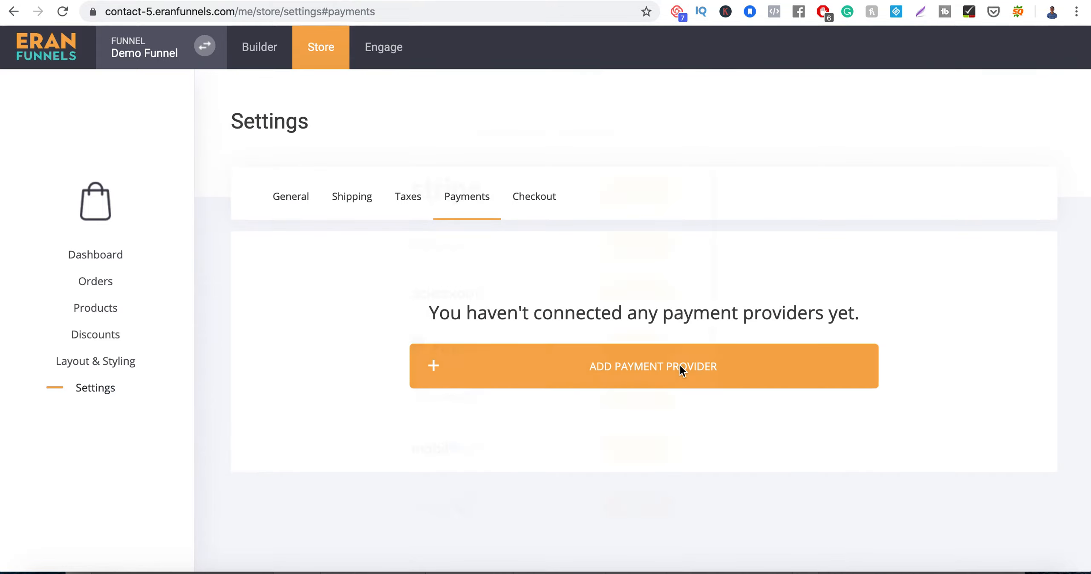
pyautogui.click(680, 365)
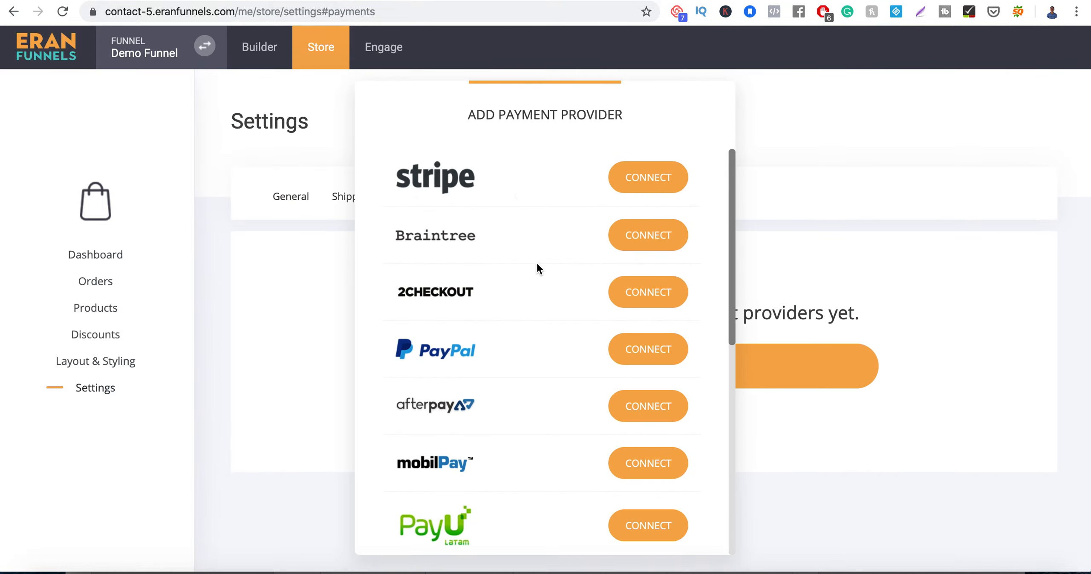
pyautogui.scroll(-5, 637, 349)
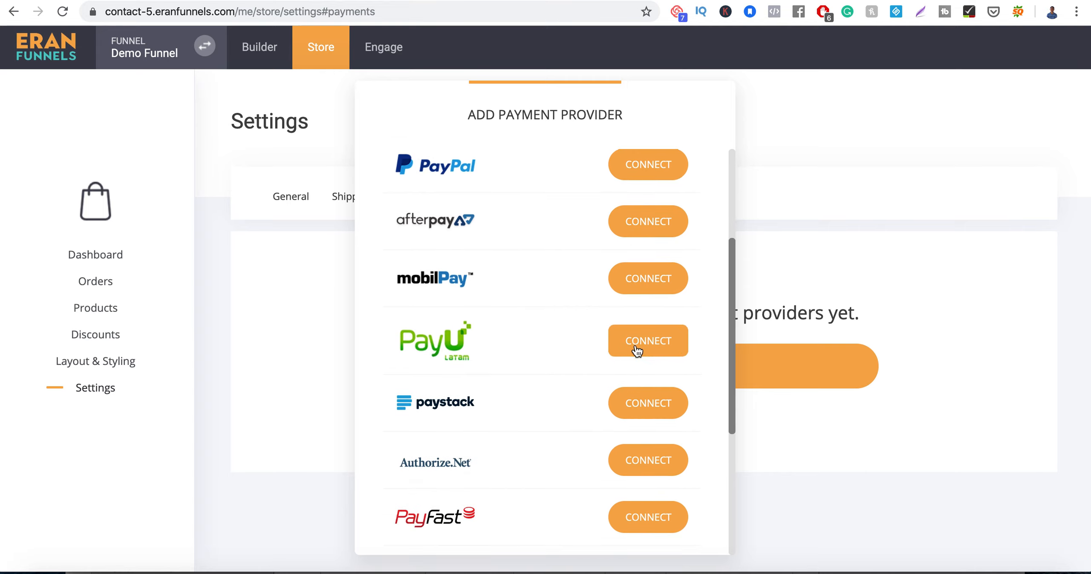
pyautogui.scroll(-2, 637, 350)
pyautogui.scroll(-2, 635, 349)
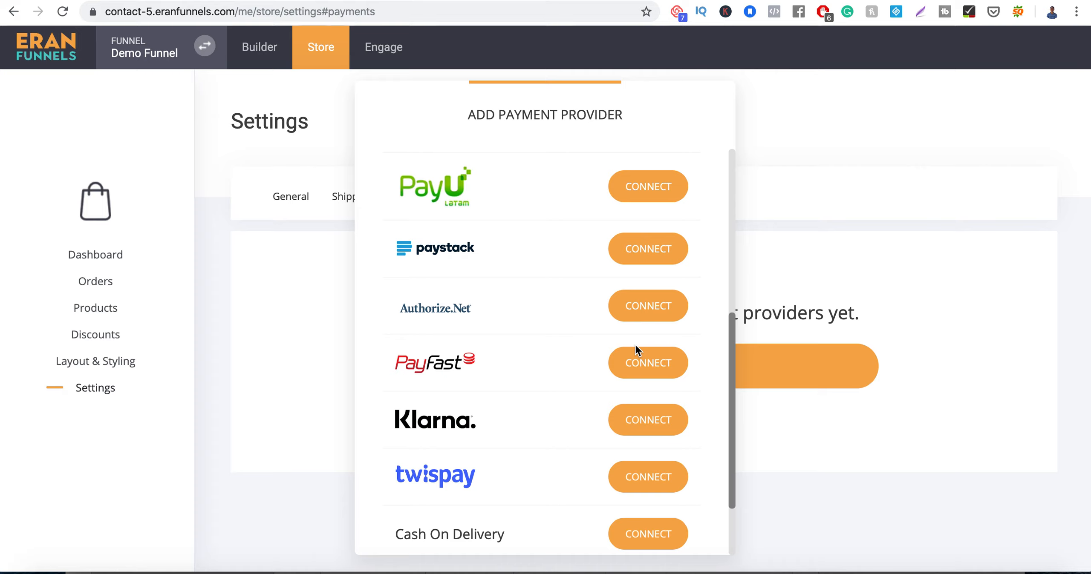
pyautogui.scroll(-2, 635, 346)
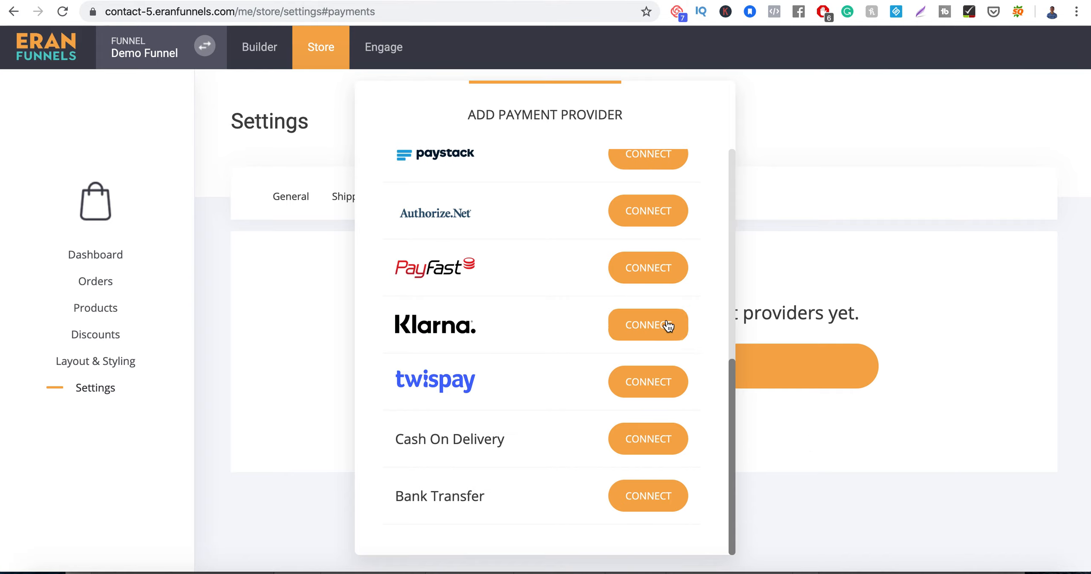
pyautogui.scroll(5, 666, 321)
pyautogui.click(643, 344)
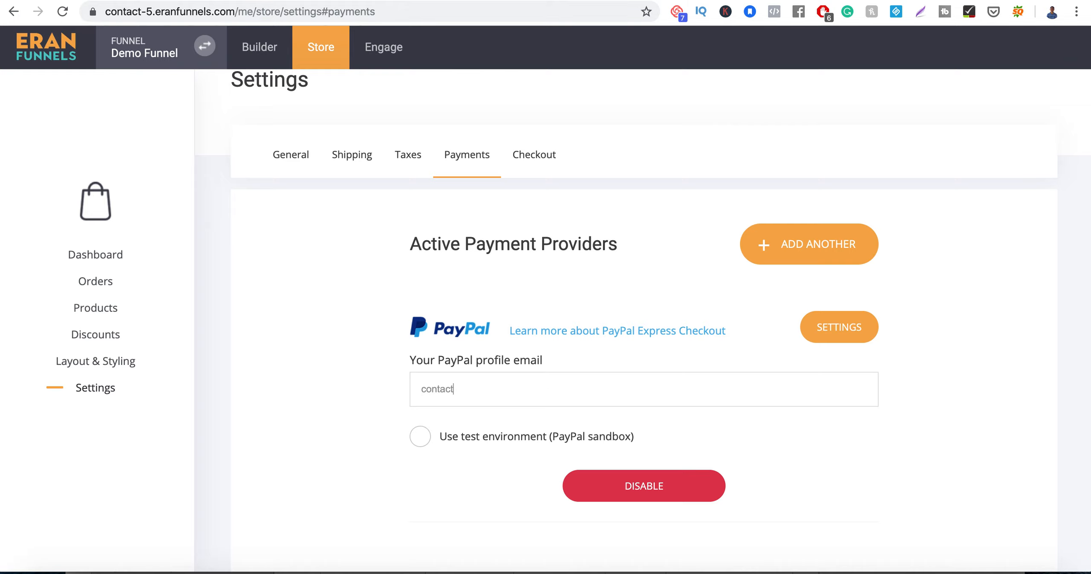
pyautogui.write('bucai.com')
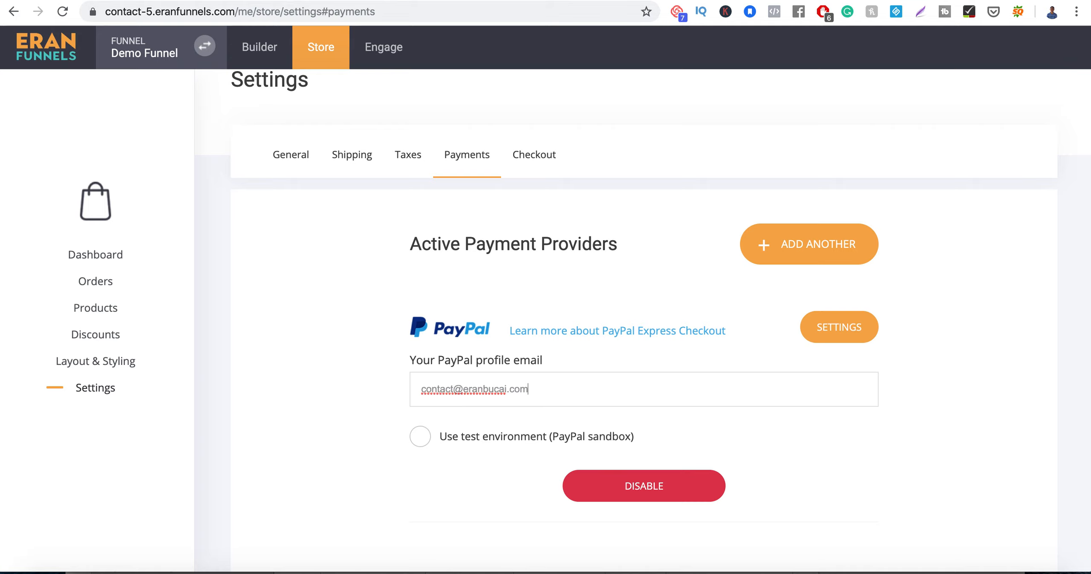
pyautogui.click(831, 477)
# - Examine the store's checkout settings, including the privacy policy, refund policy and terms of service fields
pyautogui.click(529, 157)
pyautogui.scroll(-5, 462, 394)
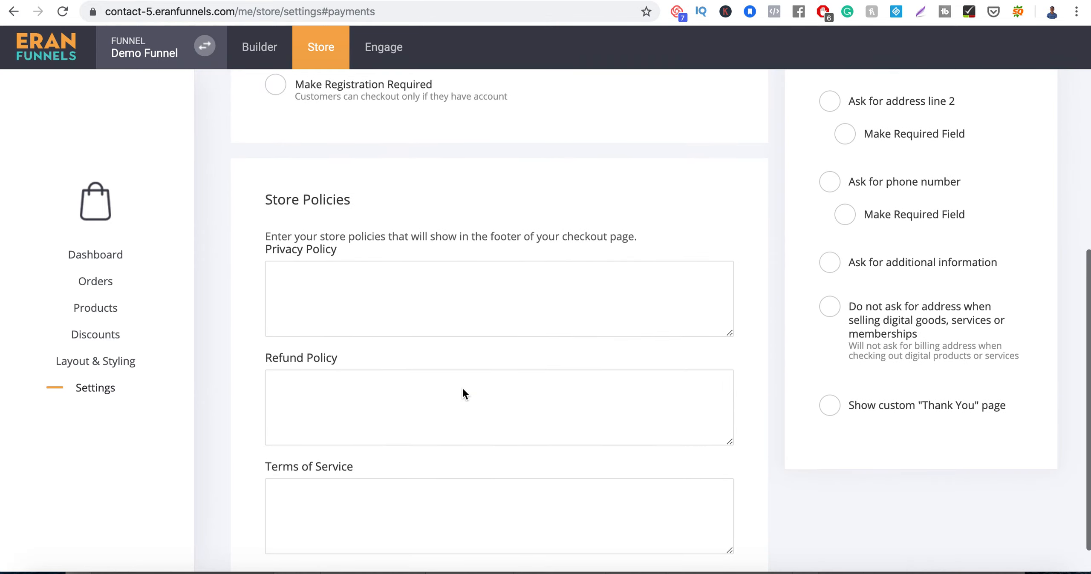
pyautogui.click(322, 290)
pyautogui.click(339, 398)
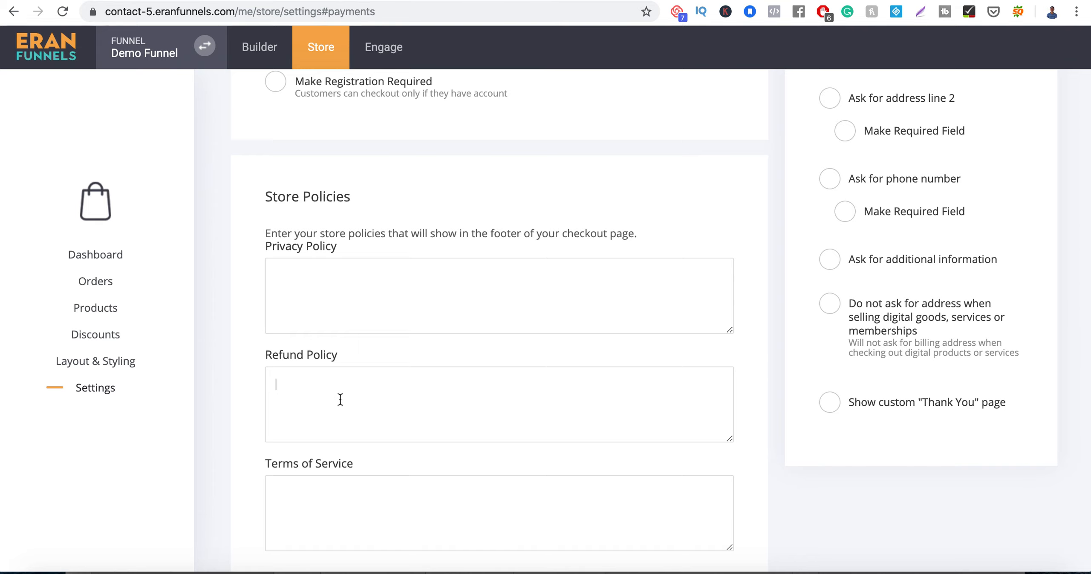
pyautogui.click(334, 499)
pyautogui.scroll(-1, 333, 499)
pyautogui.scroll(3, 334, 499)
pyautogui.scroll(5, 334, 498)
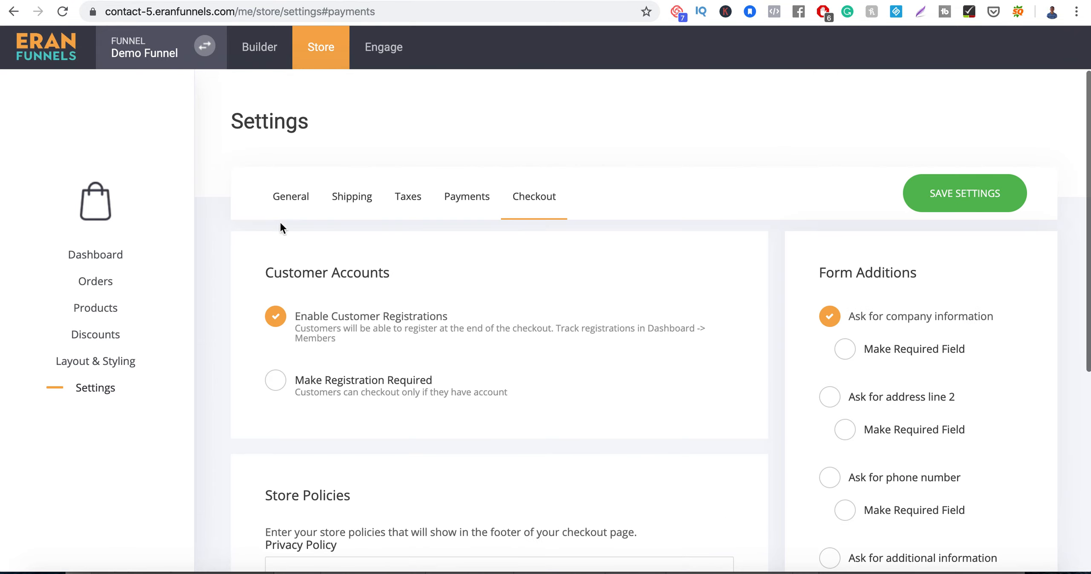
# - Examine the store's general settings and the available currencies, and return to the store dashboard
pyautogui.click(290, 200)
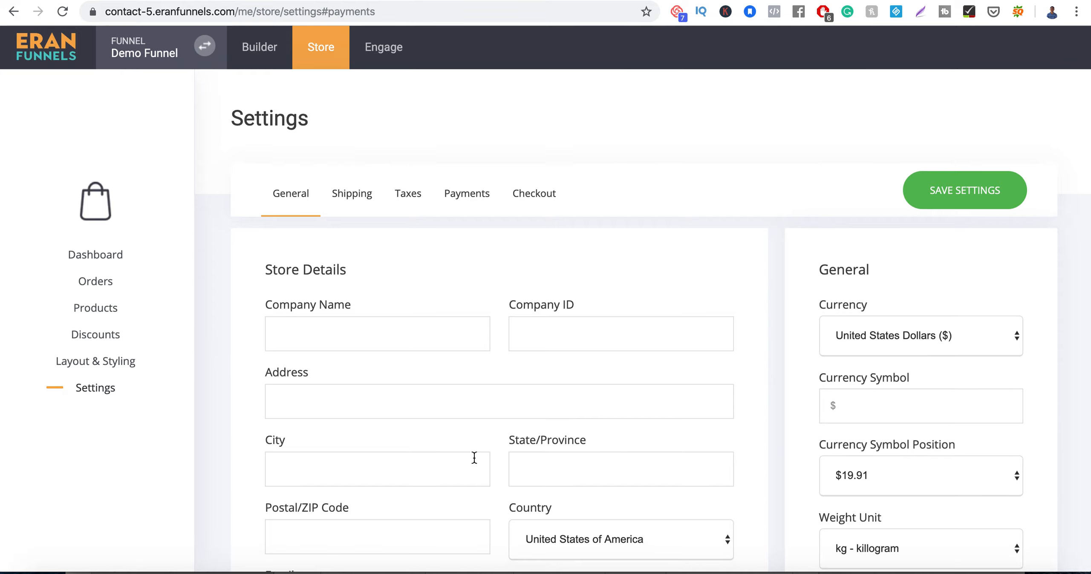
pyautogui.scroll(-5, 474, 460)
pyautogui.scroll(5, 923, 394)
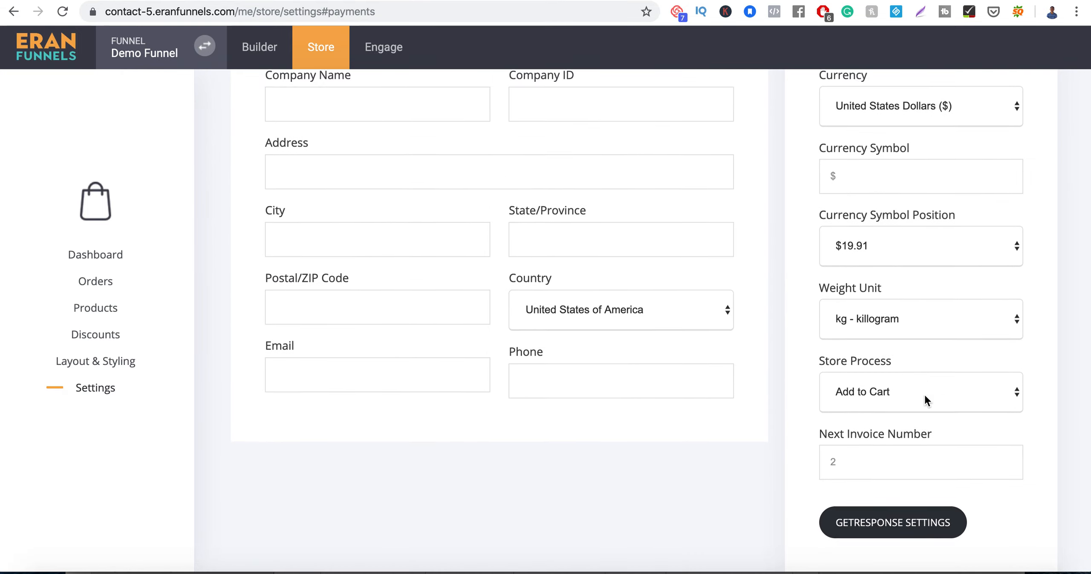
pyautogui.click(942, 269)
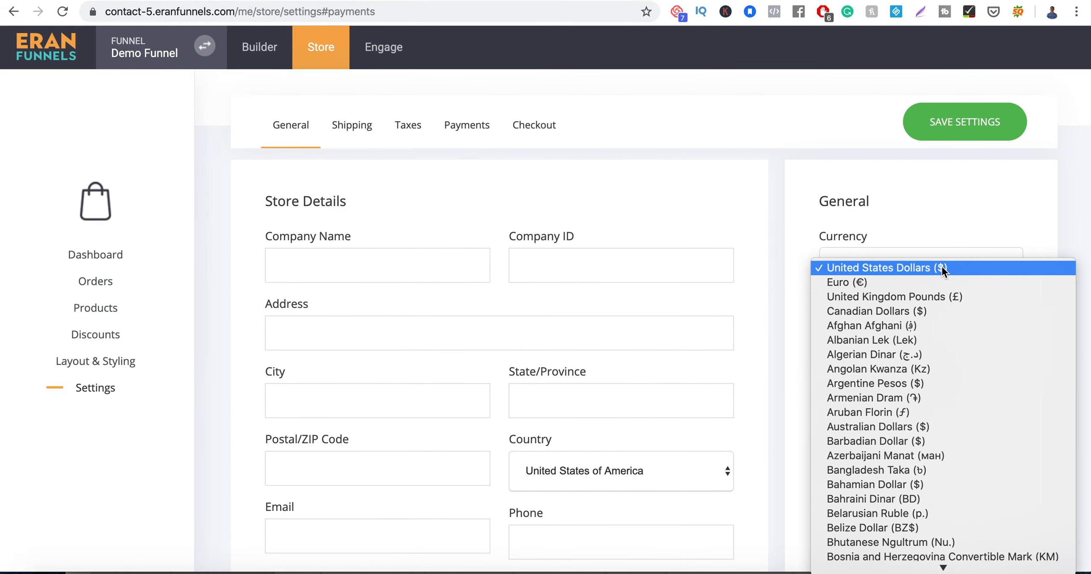
pyautogui.click(941, 240)
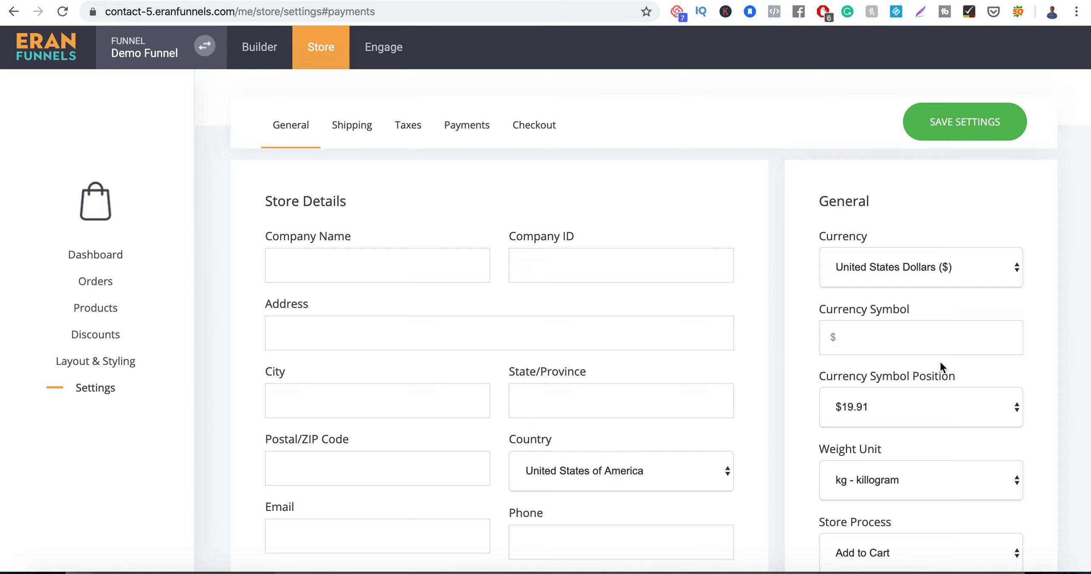
pyautogui.scroll(-4, 939, 362)
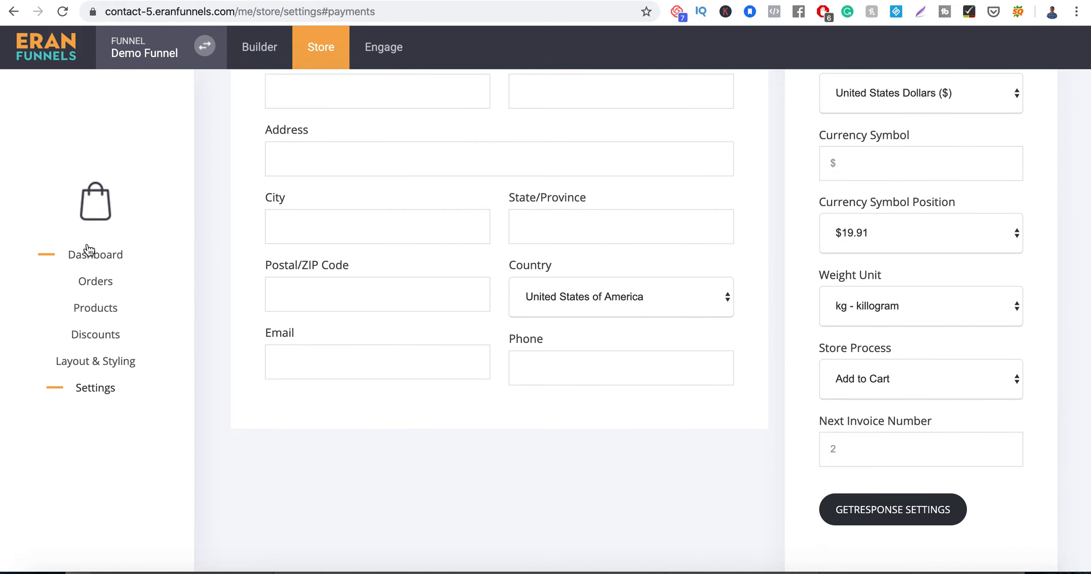
pyautogui.click(89, 252)
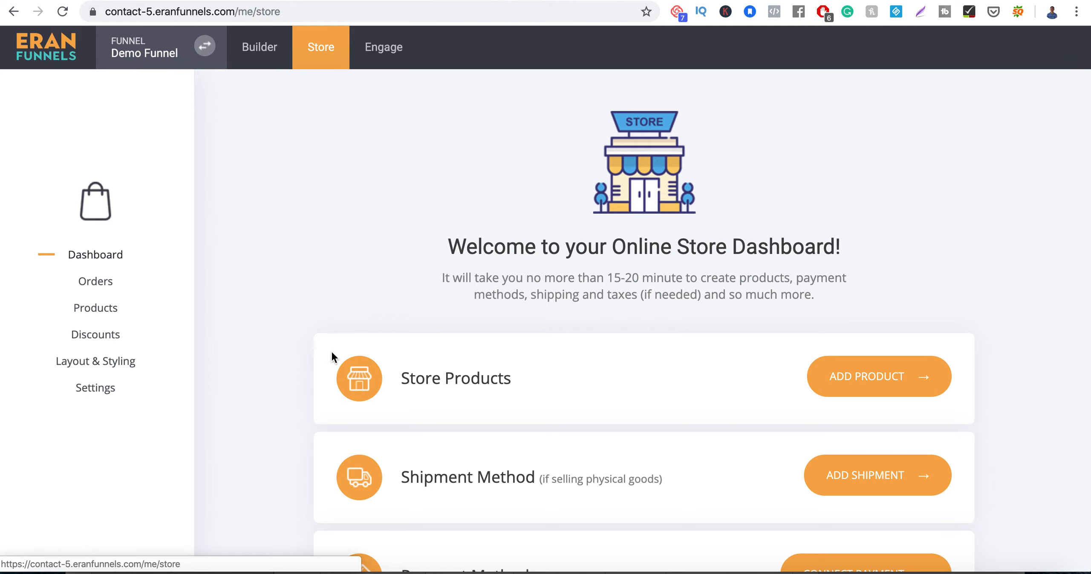
# - Open the funnel's contacts and add a member group named "web design jobs"
pyautogui.click(395, 48)
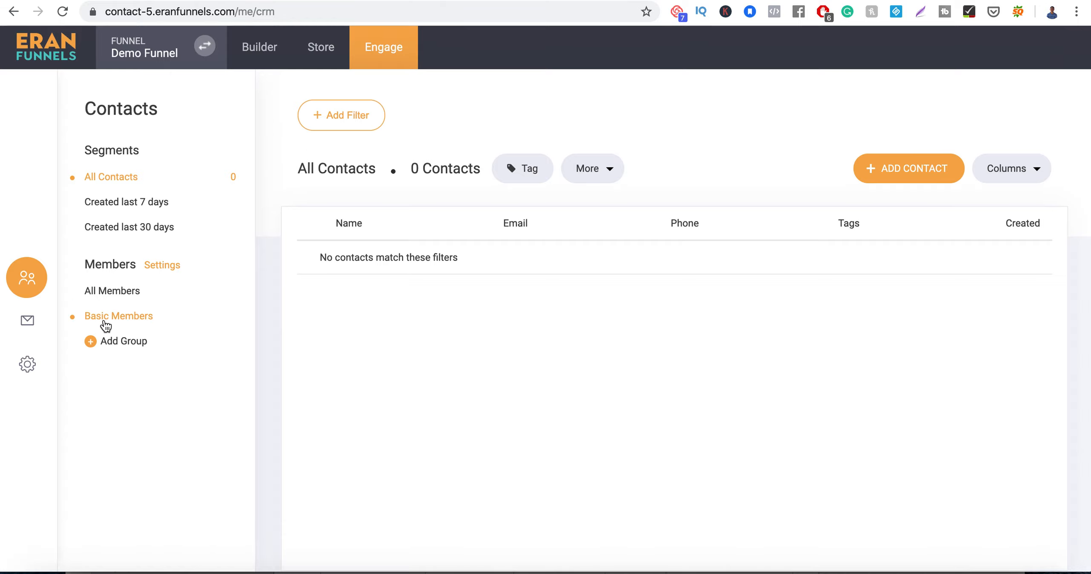
pyautogui.click(127, 343)
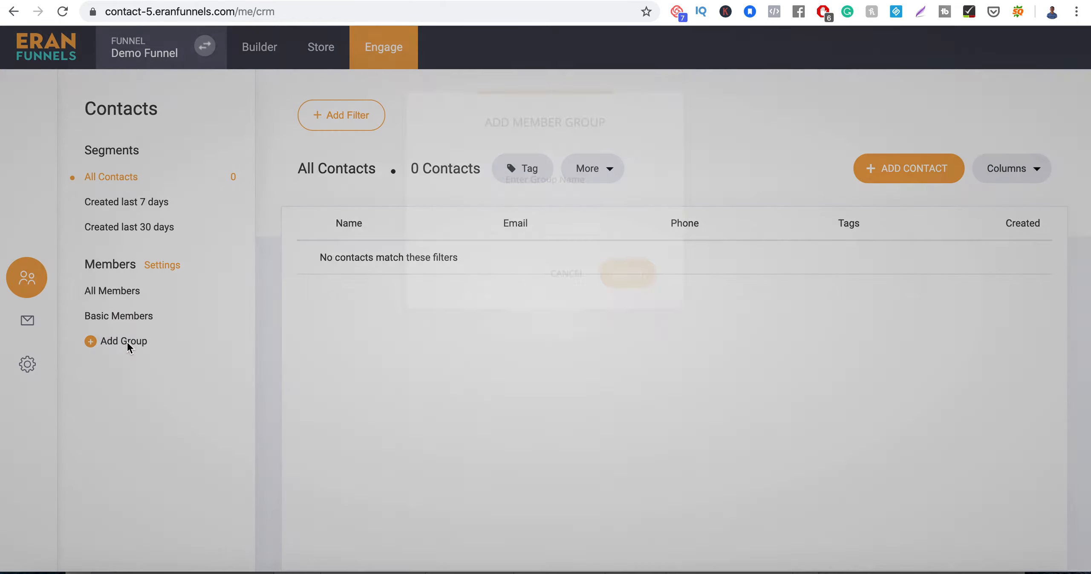
pyautogui.write('wbe')
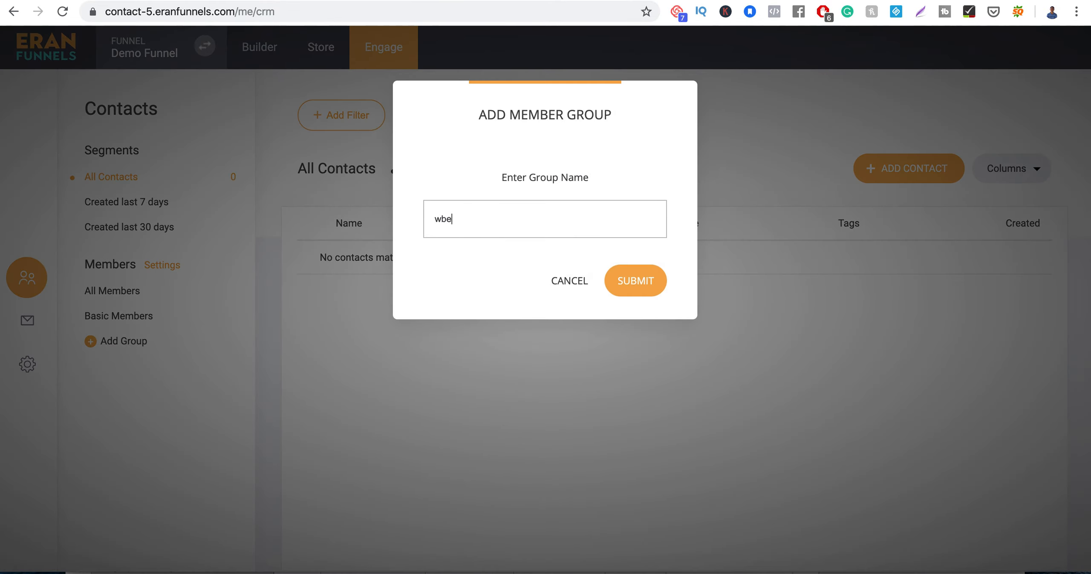
pyautogui.write('eb design jobs')
pyautogui.click(634, 291)
# - Add two more member groups named "affiliate marketing" and "ebook funnel"
pyautogui.click(143, 369)
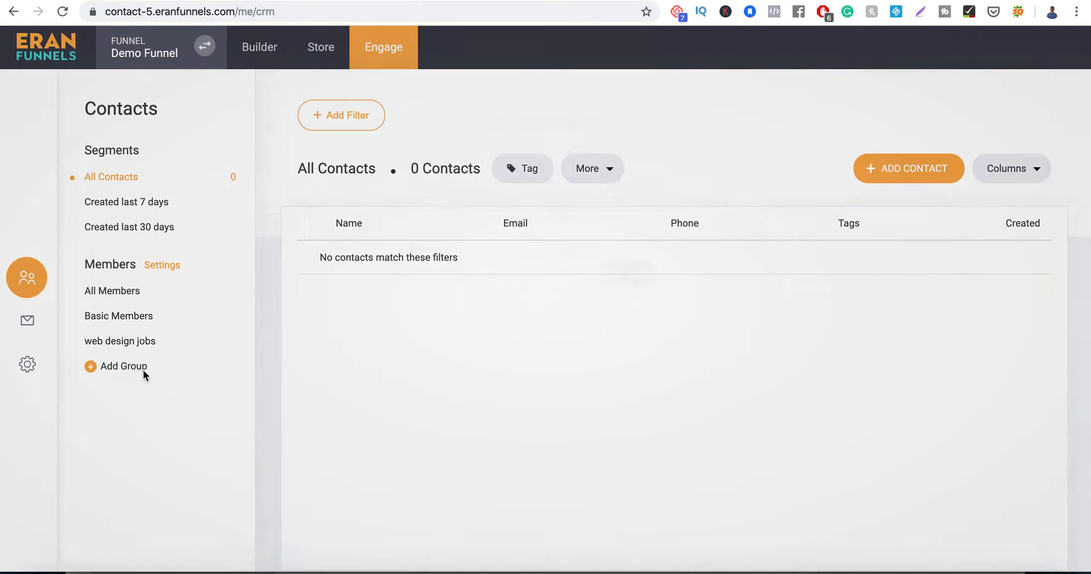
pyautogui.write('affiliate marketing')
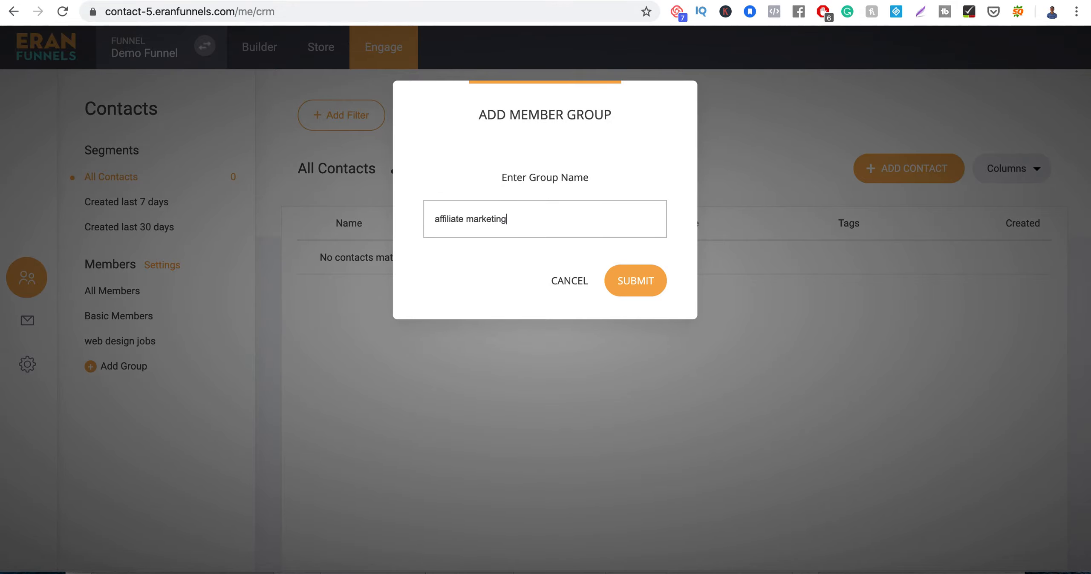
pyautogui.click(616, 274)
pyautogui.click(134, 394)
pyautogui.write('ebo')
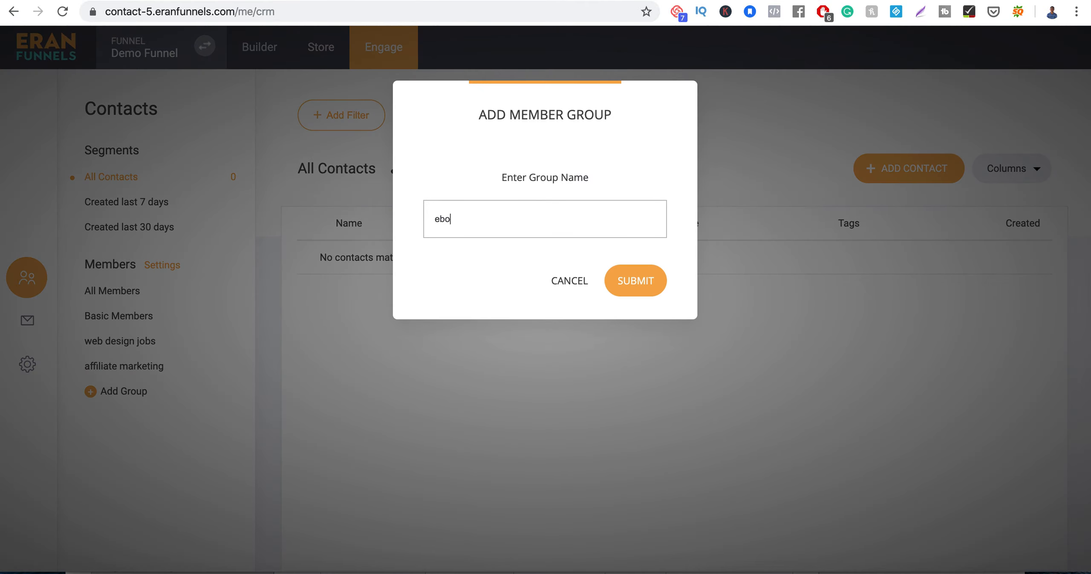
pyautogui.write('ok funnel')
pyautogui.click(639, 298)
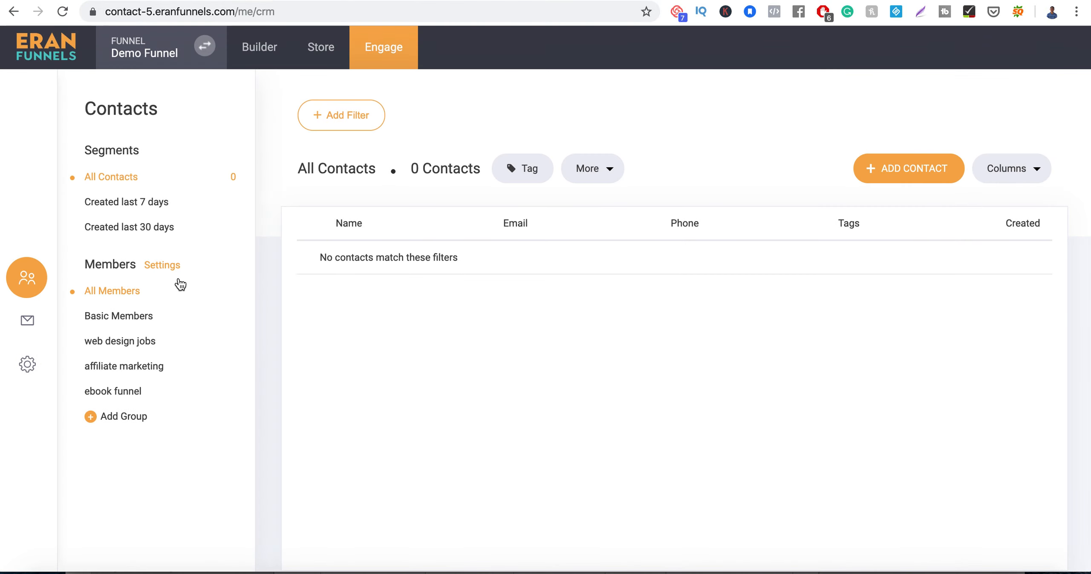
# - View the funnel's form submissions and open the contact settings
pyautogui.click(30, 319)
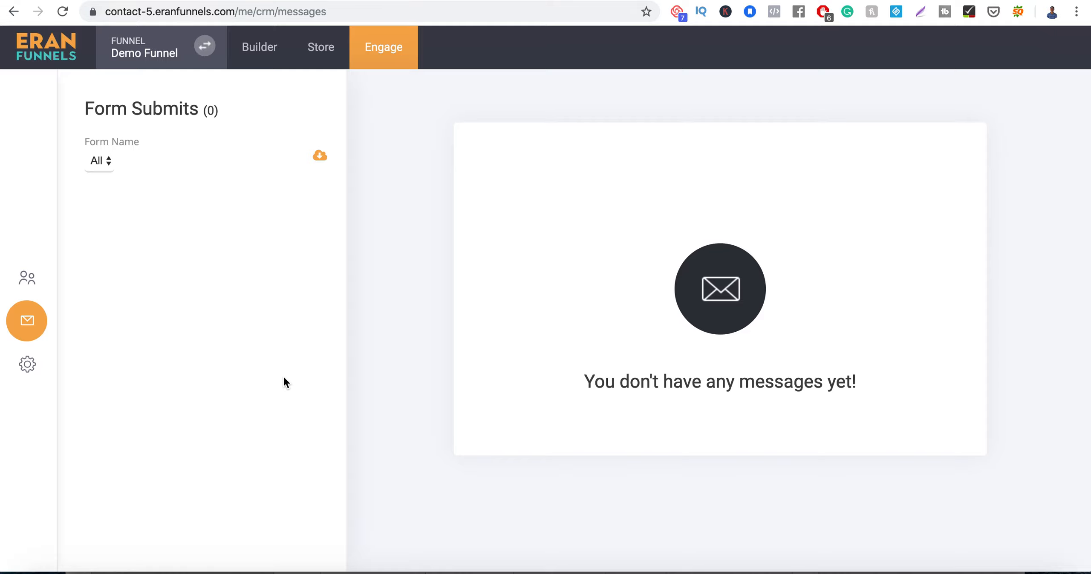
pyautogui.click(19, 359)
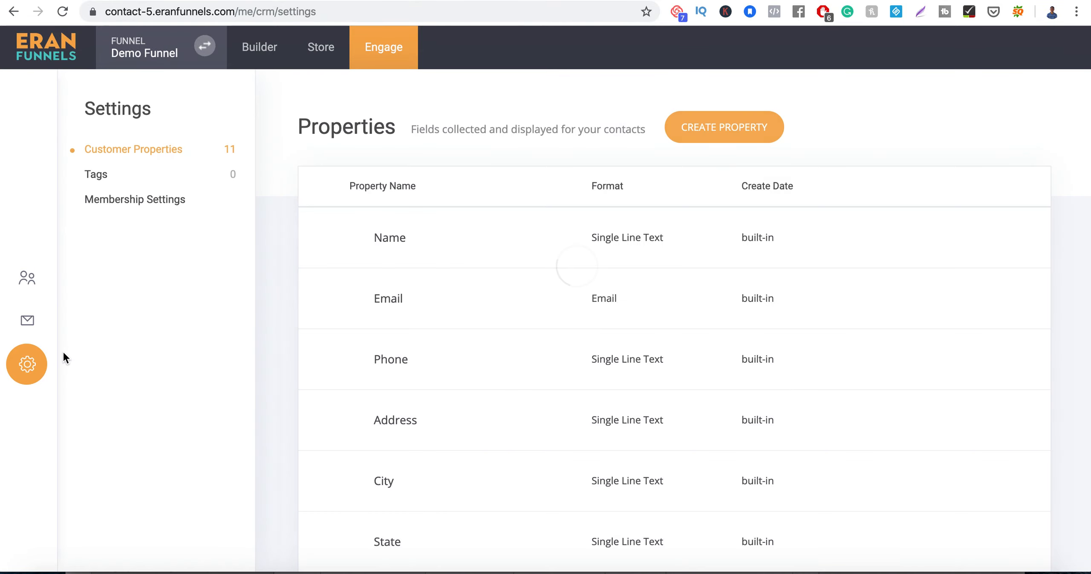
# - Try ebook funnel as the default member group and email notification on new registration, check the GetResponse lists, and cancel the membership settings
pyautogui.click(140, 201)
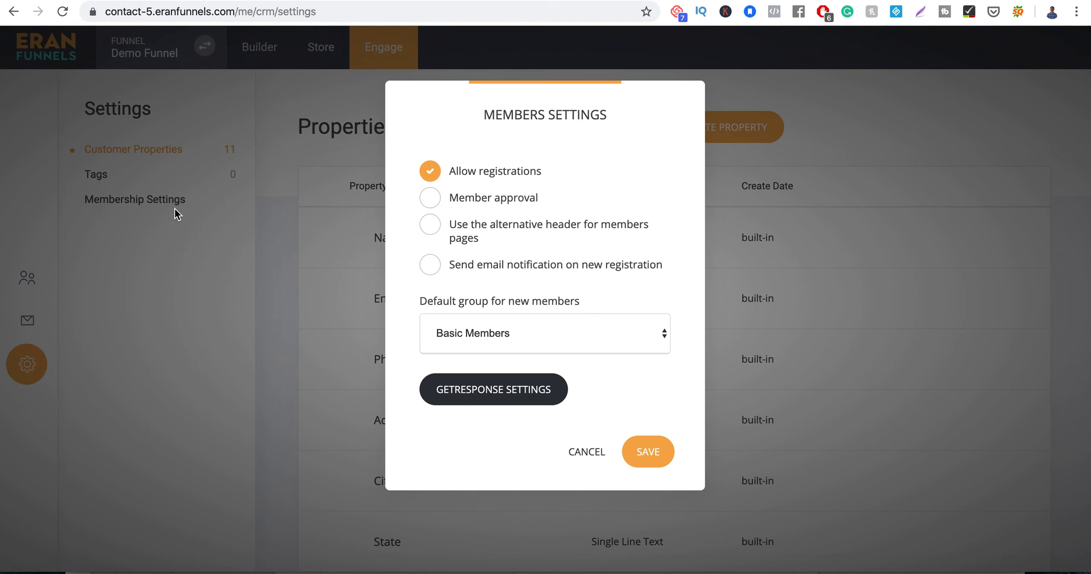
pyautogui.click(458, 336)
pyautogui.click(460, 375)
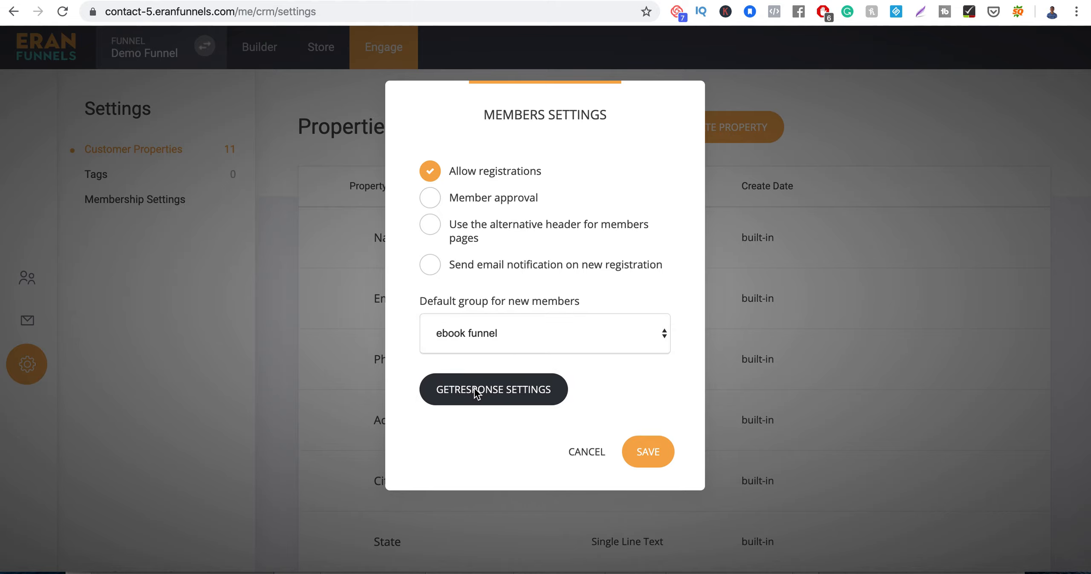
pyautogui.click(475, 393)
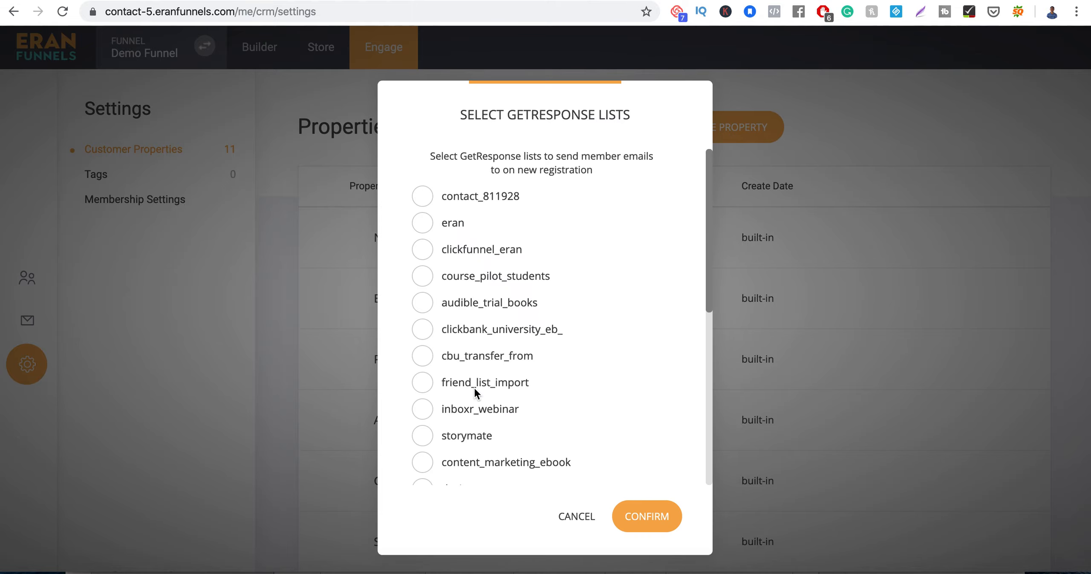
pyautogui.click(574, 517)
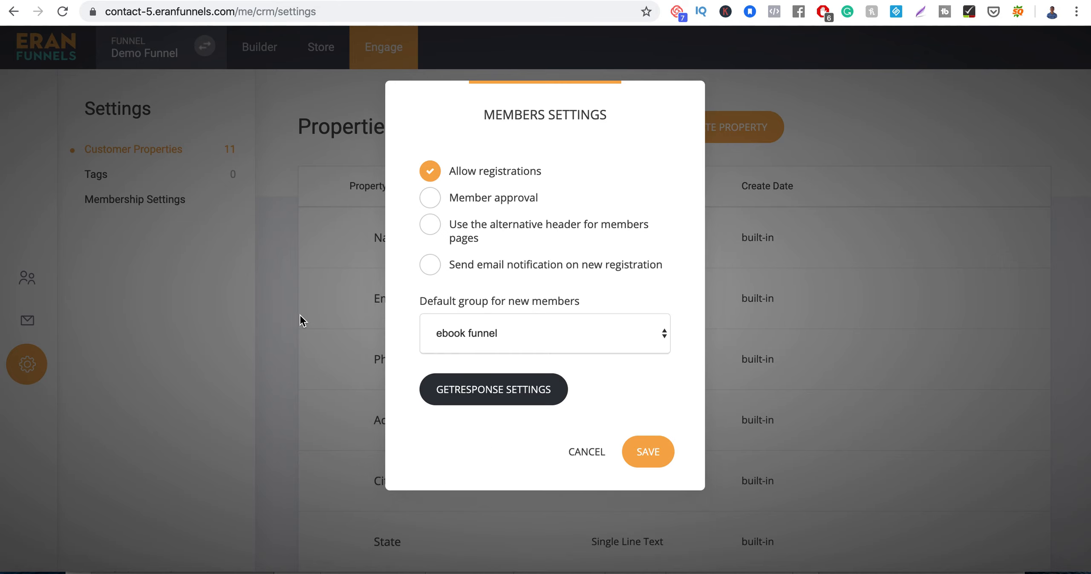
pyautogui.click(429, 268)
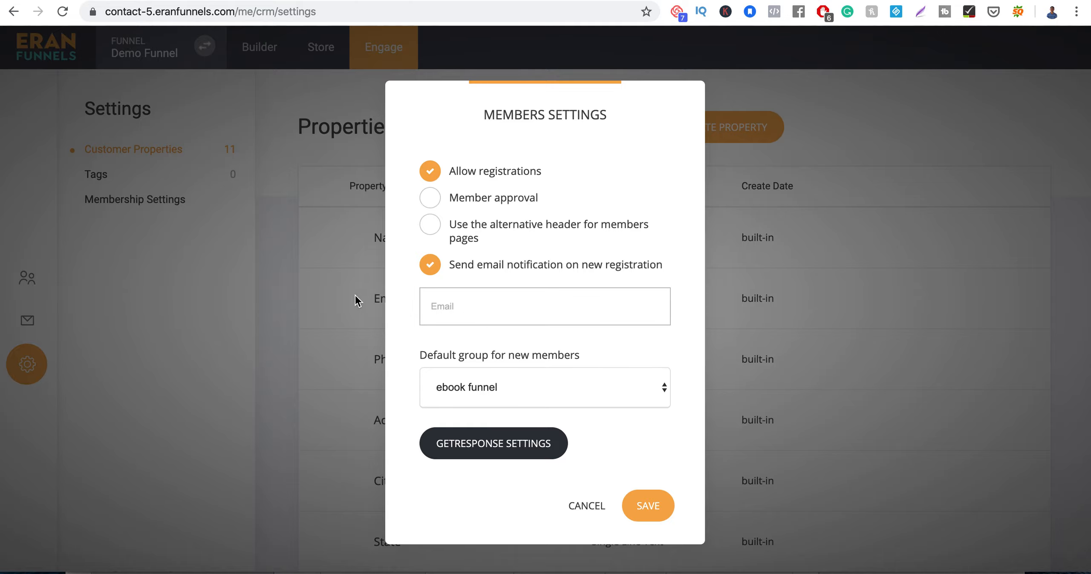
pyautogui.click(583, 507)
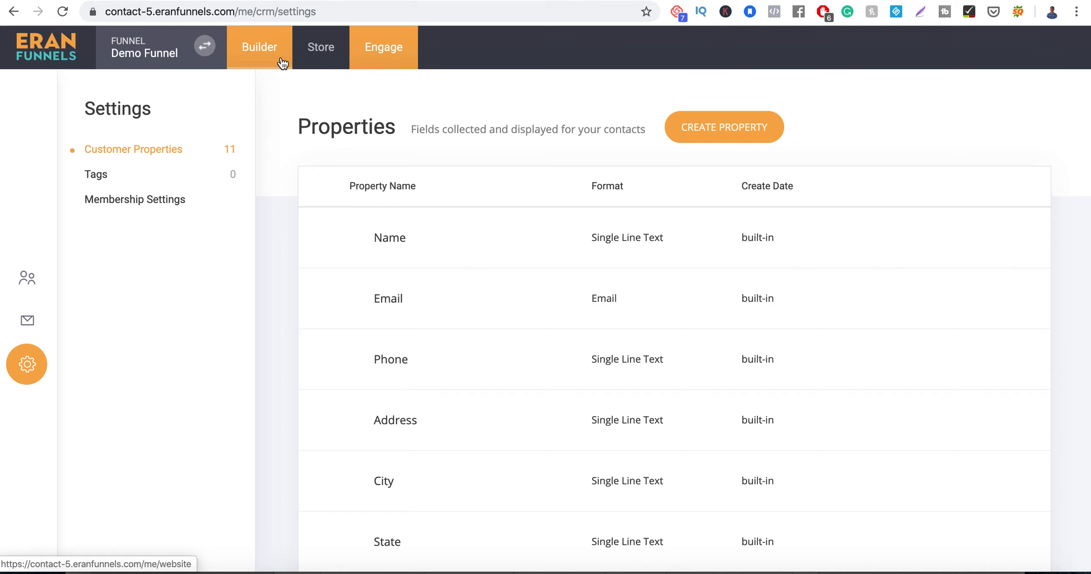
# - Return to the page builder, view the demo funnel's steps overview and close it
pyautogui.click(221, 61)
pyautogui.click(507, 172)
pyautogui.click(255, 46)
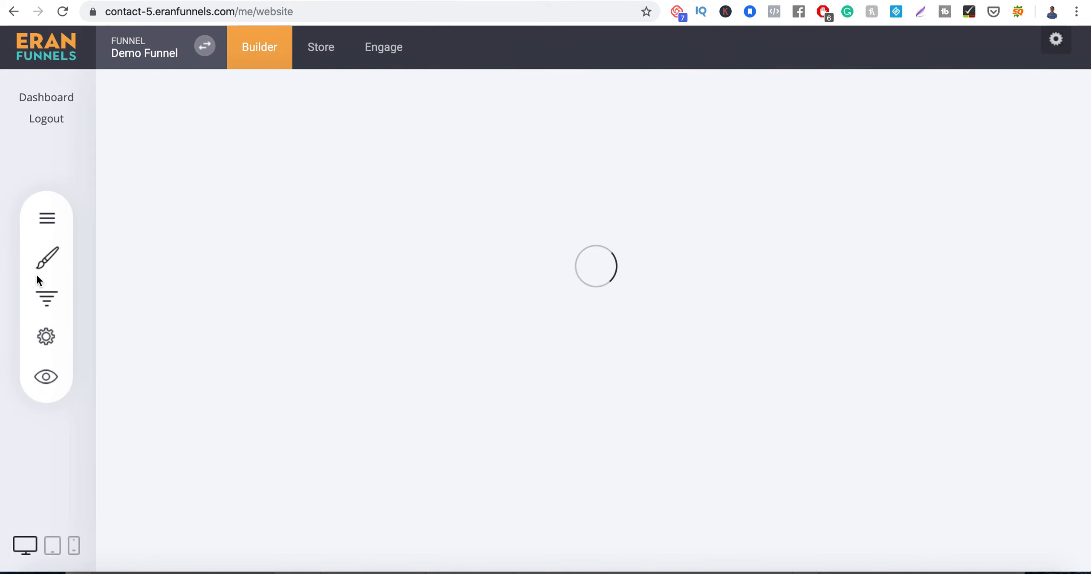
pyautogui.click(51, 296)
pyautogui.click(51, 296)
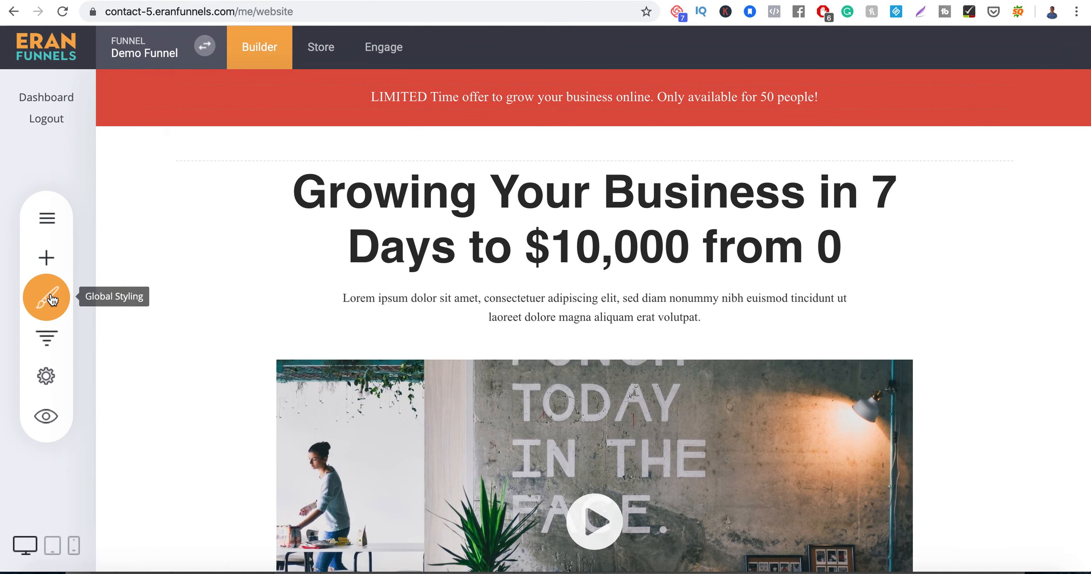
pyautogui.click(55, 333)
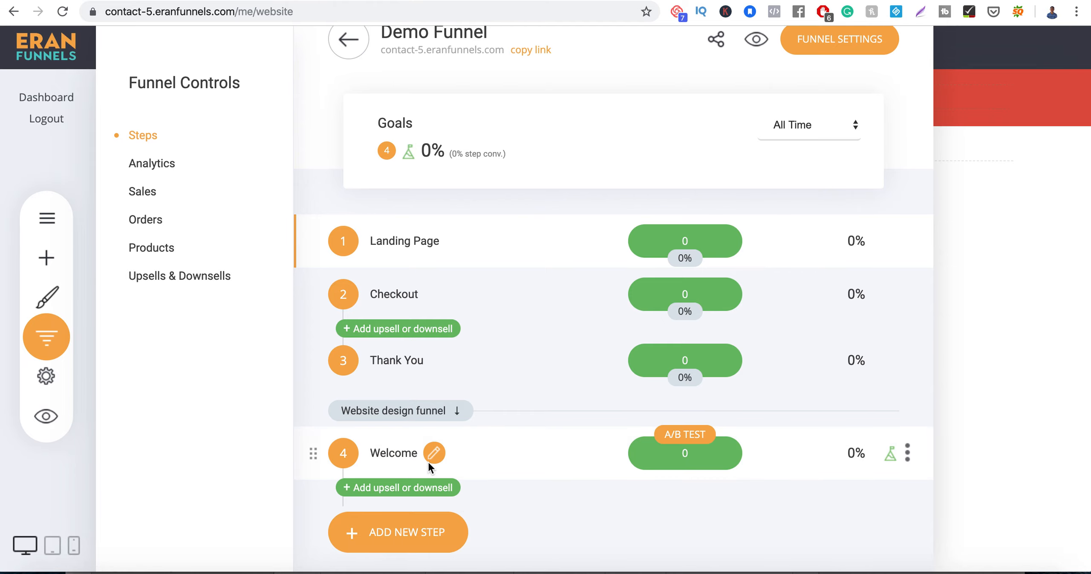
pyautogui.click(981, 248)
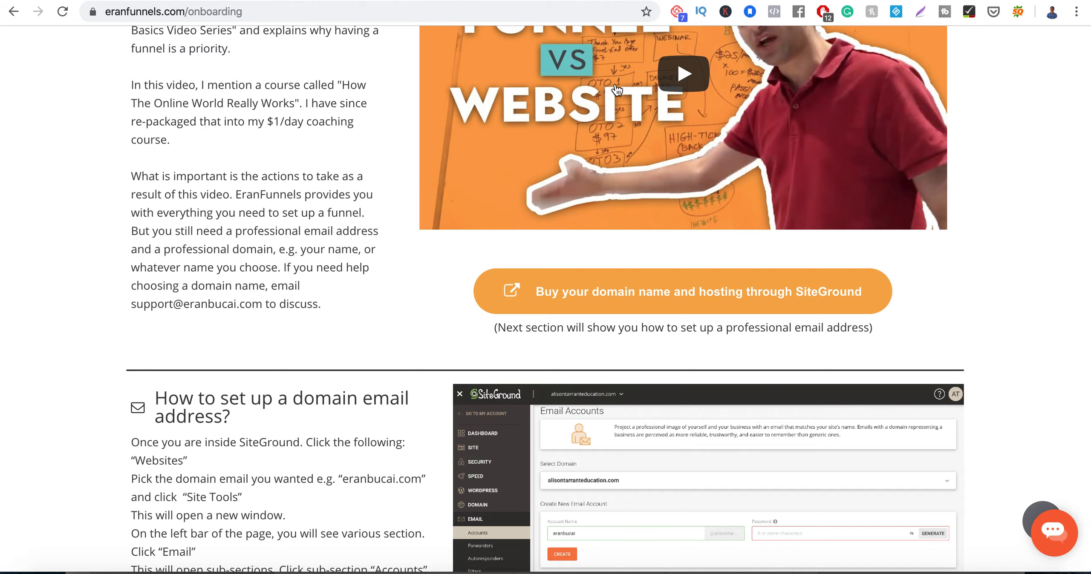
# - Review the onboarding checklist from its introduction through the PayPal, Stripe, Chrome, Loom and recommended book sections
pyautogui.scroll(15, 291, 269)
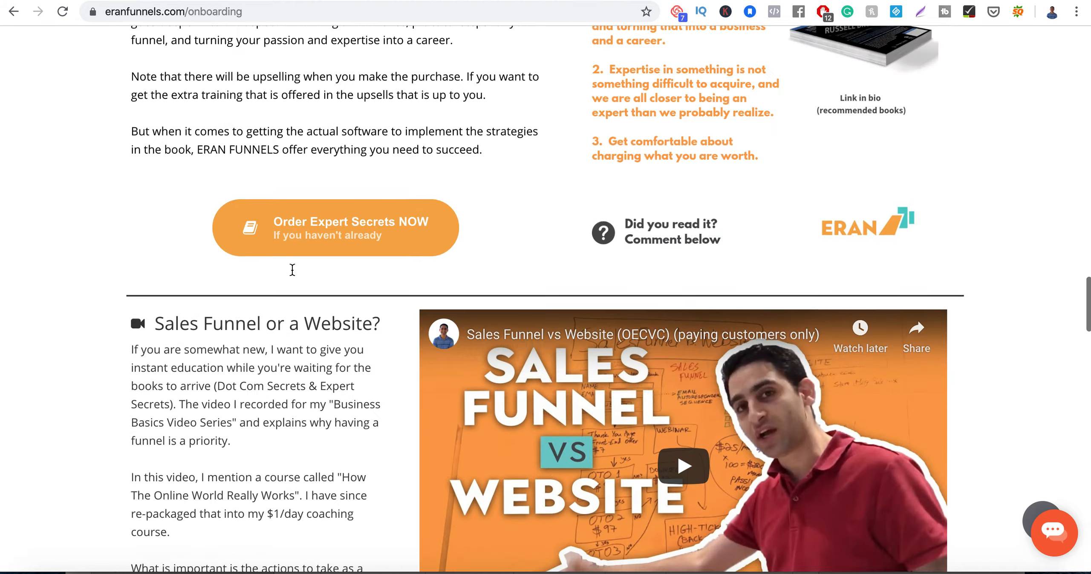
pyautogui.scroll(15, 292, 269)
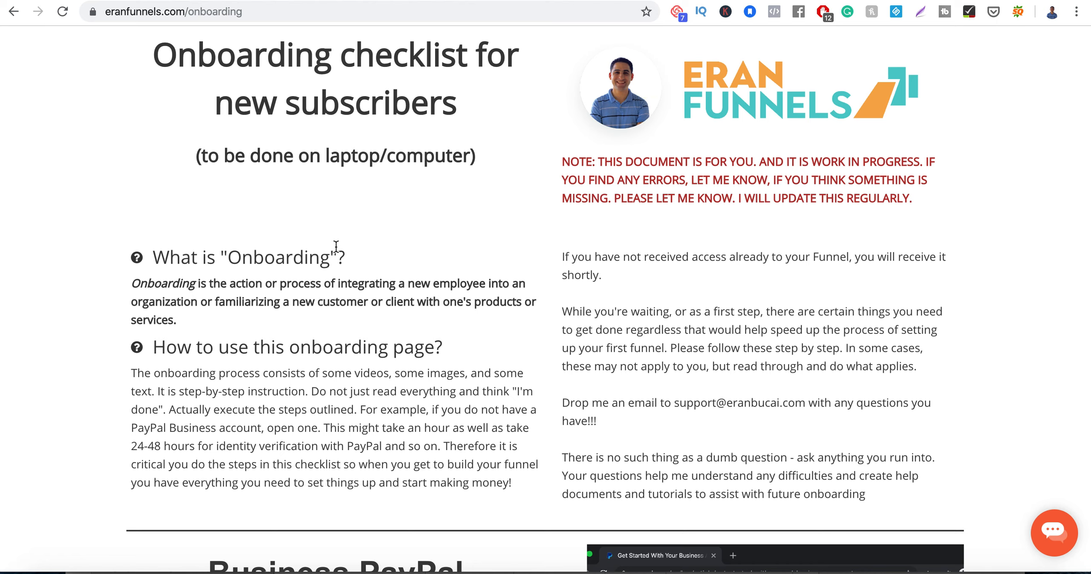
pyautogui.scroll(-8, 421, 227)
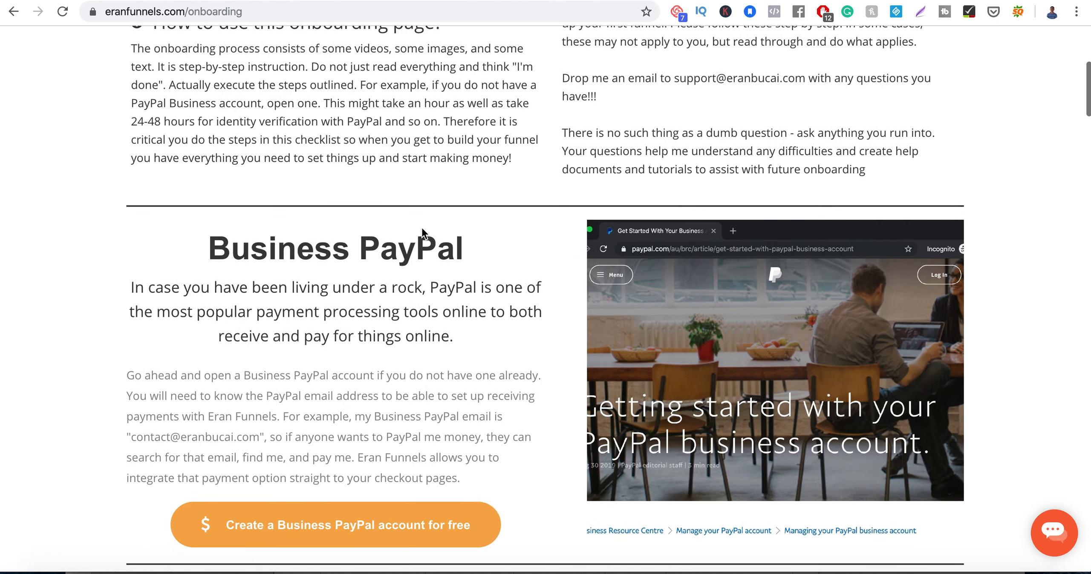
pyautogui.scroll(-18, 567, 296)
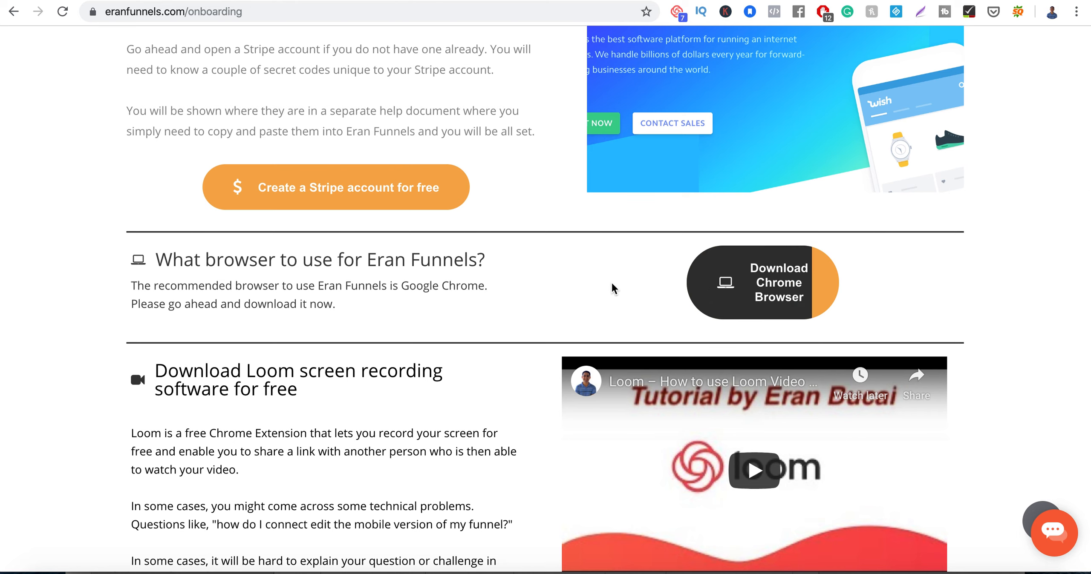
pyautogui.scroll(-4, 474, 336)
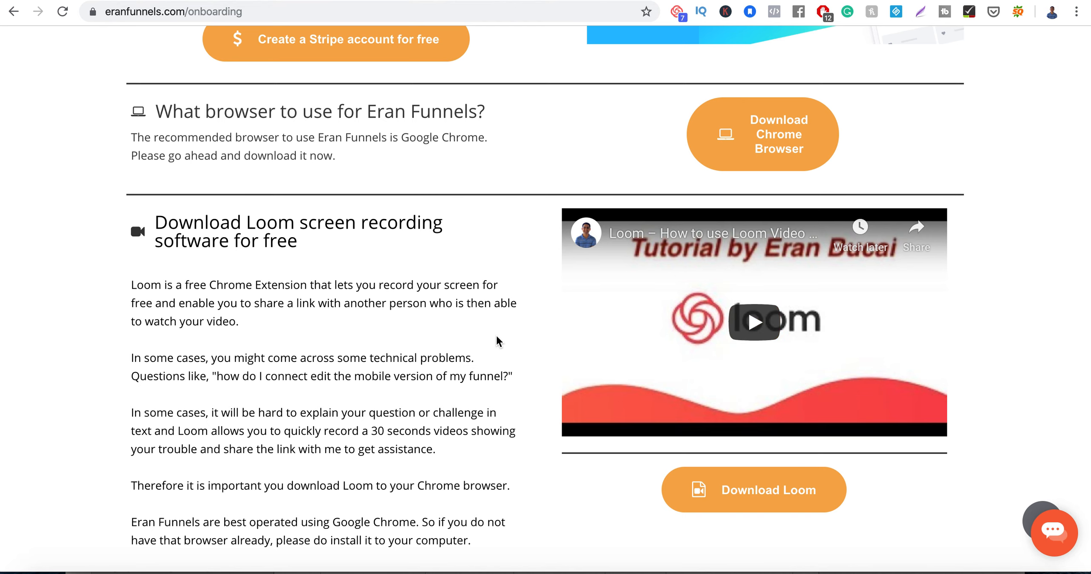
pyautogui.scroll(-6, 496, 334)
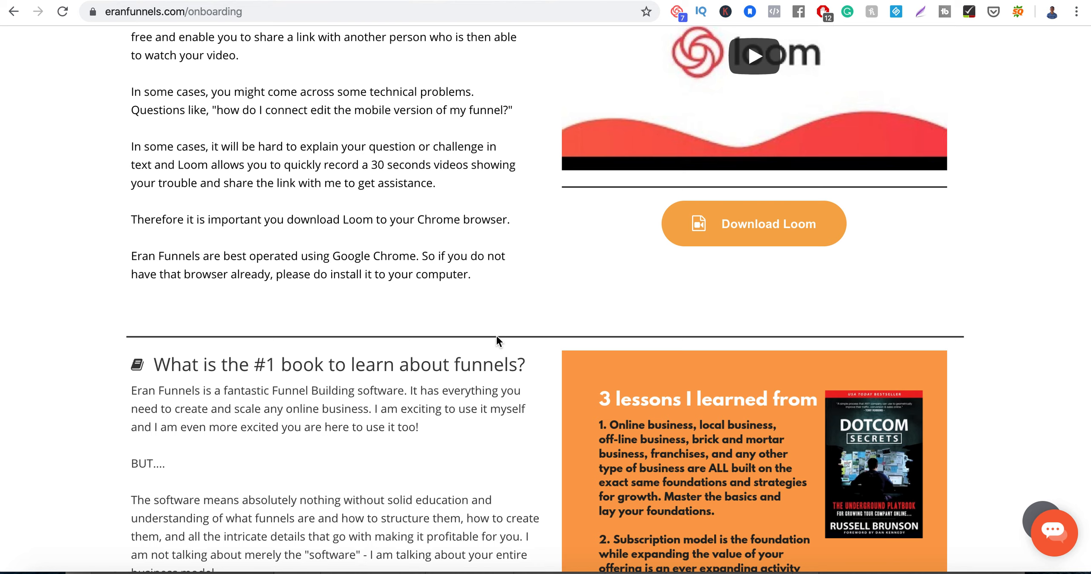
pyautogui.scroll(-6, 496, 337)
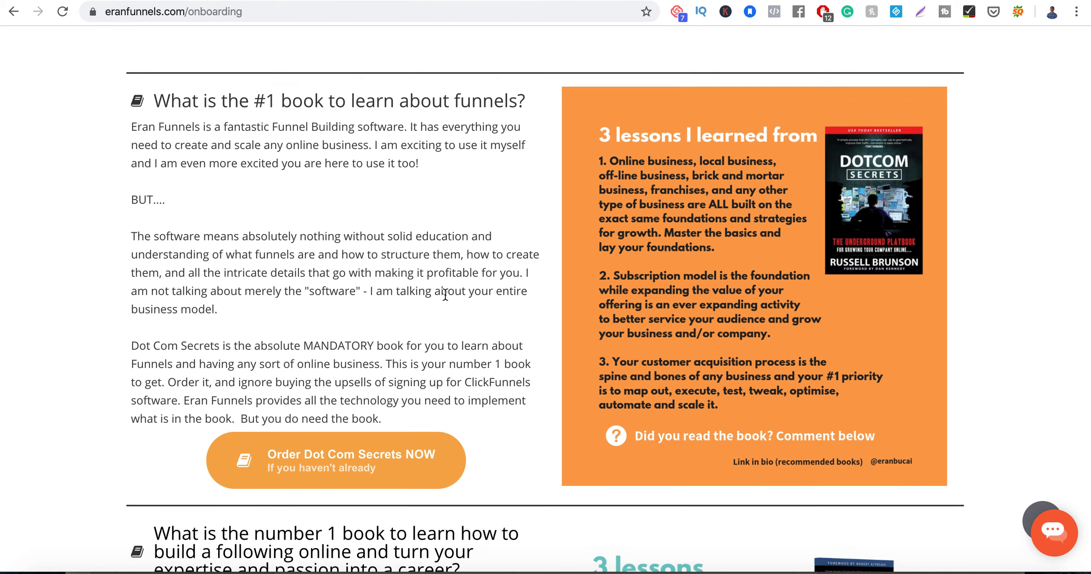
pyautogui.scroll(-6, 445, 294)
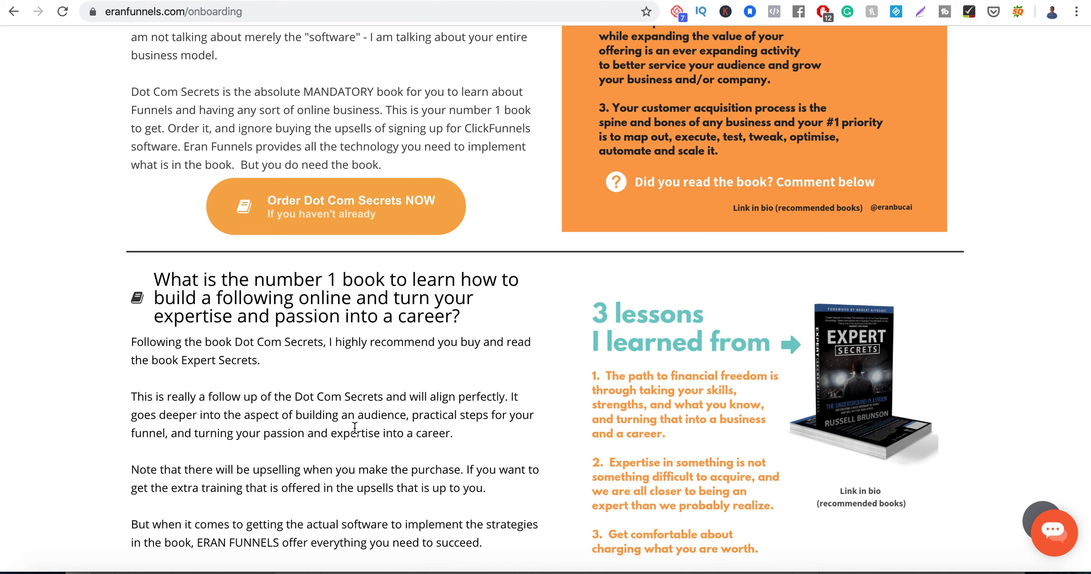
pyautogui.scroll(-9, 355, 427)
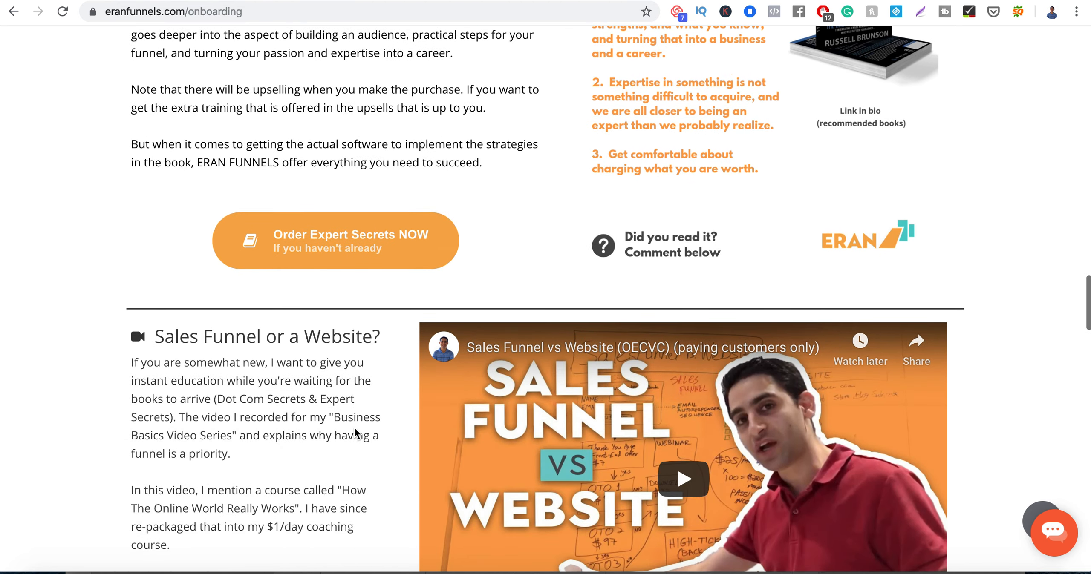
# - Examine the checklist's sections on sales funnel versus website, SiteGround domain email setup and forwarding, GetResponse, and support articles
pyautogui.scroll(-4, 354, 428)
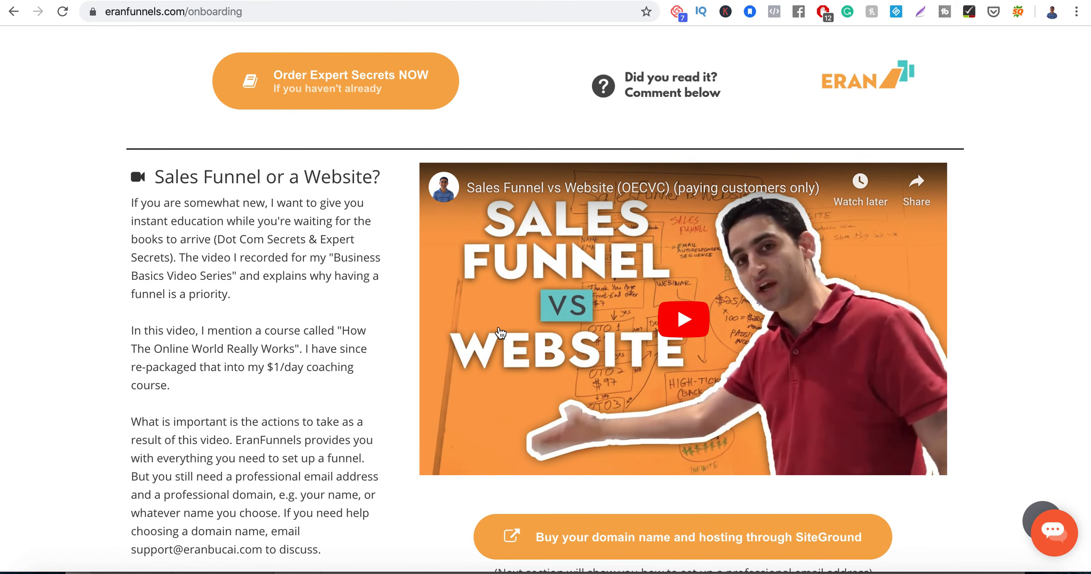
pyautogui.scroll(-13, 500, 333)
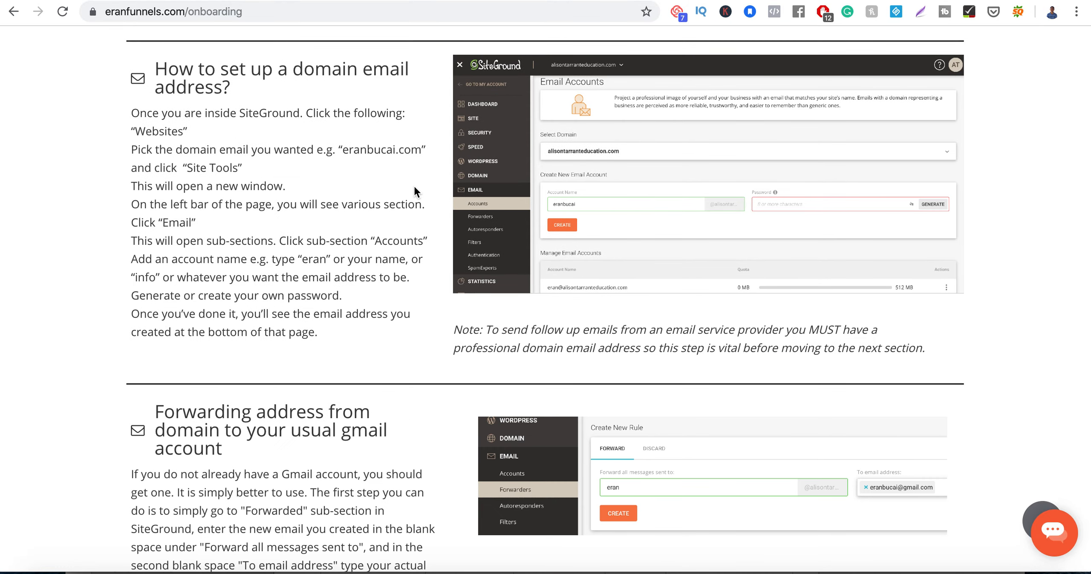
pyautogui.scroll(2, 414, 187)
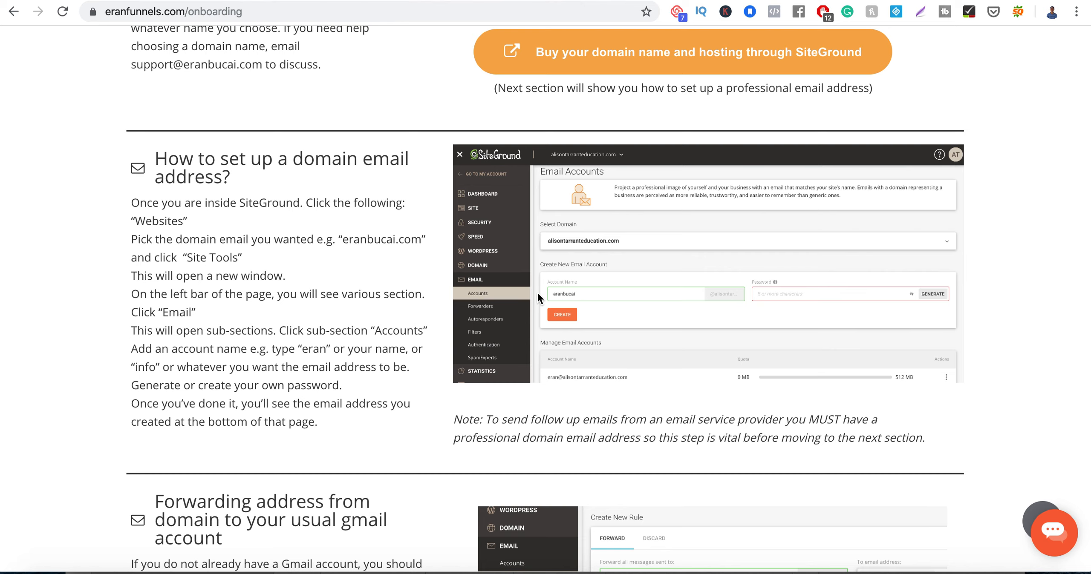
pyautogui.scroll(-9, 392, 285)
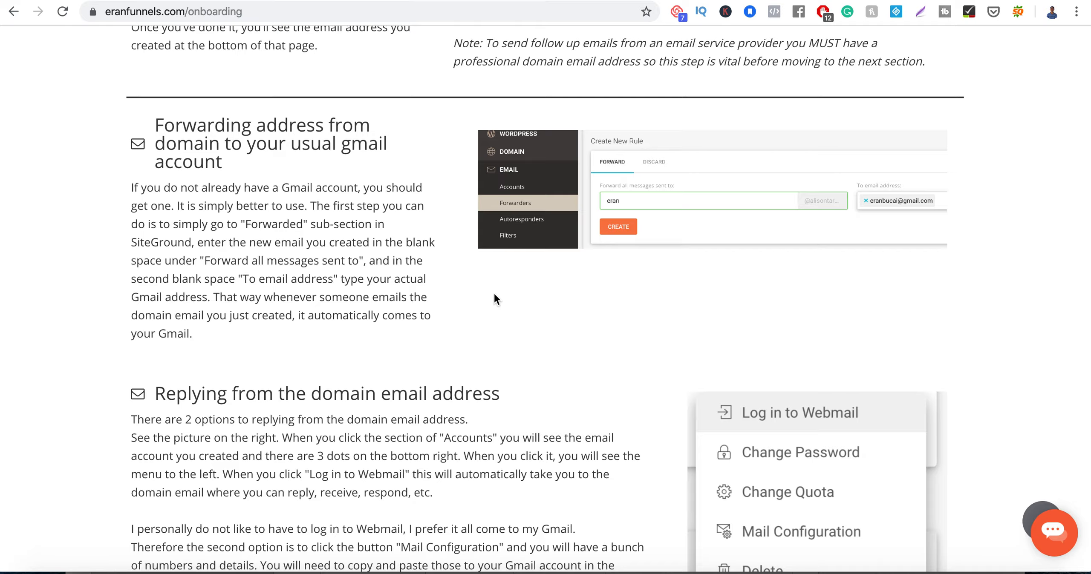
pyautogui.scroll(12, 494, 298)
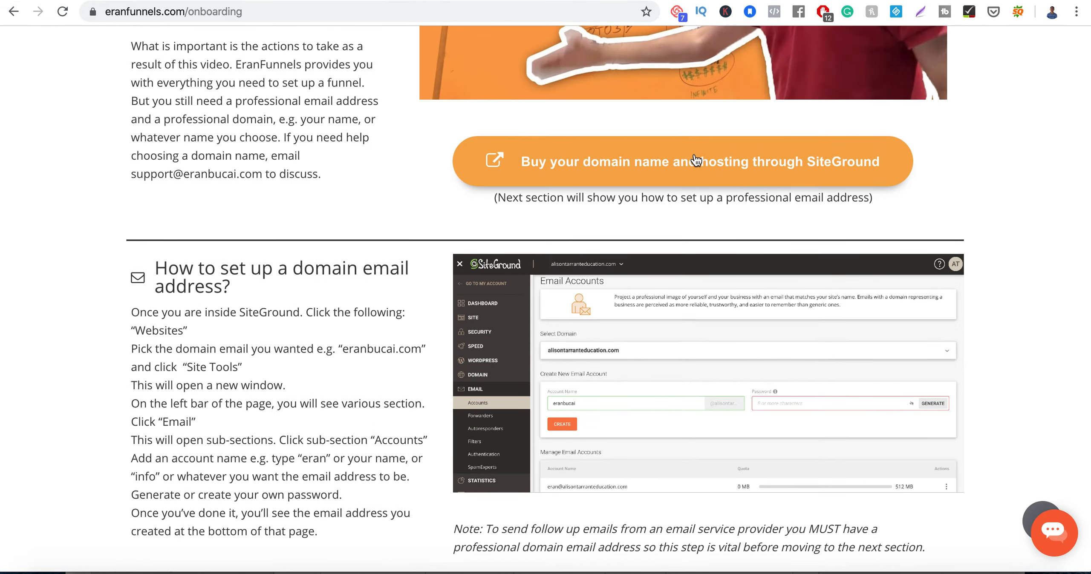
pyautogui.scroll(-13, 362, 390)
pyautogui.scroll(-15, 362, 390)
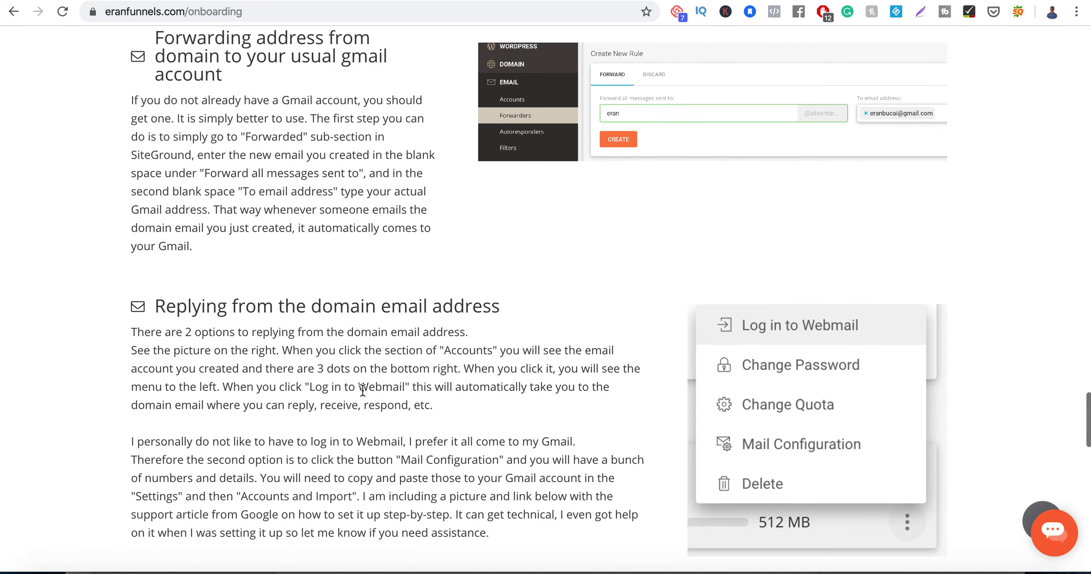
pyautogui.scroll(-9, 362, 390)
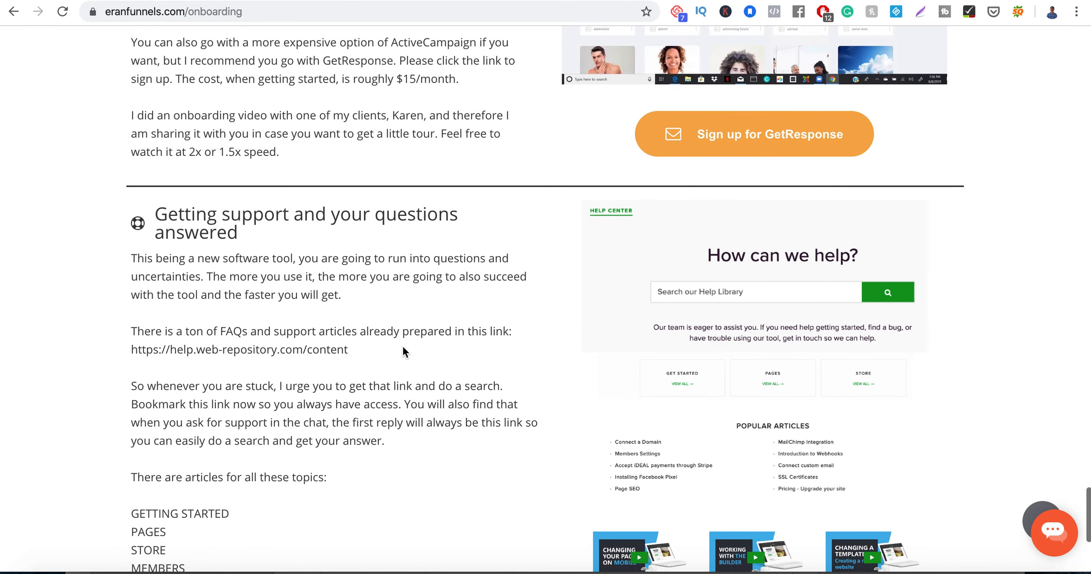
pyautogui.scroll(-4, 553, 392)
pyautogui.scroll(-3, 554, 392)
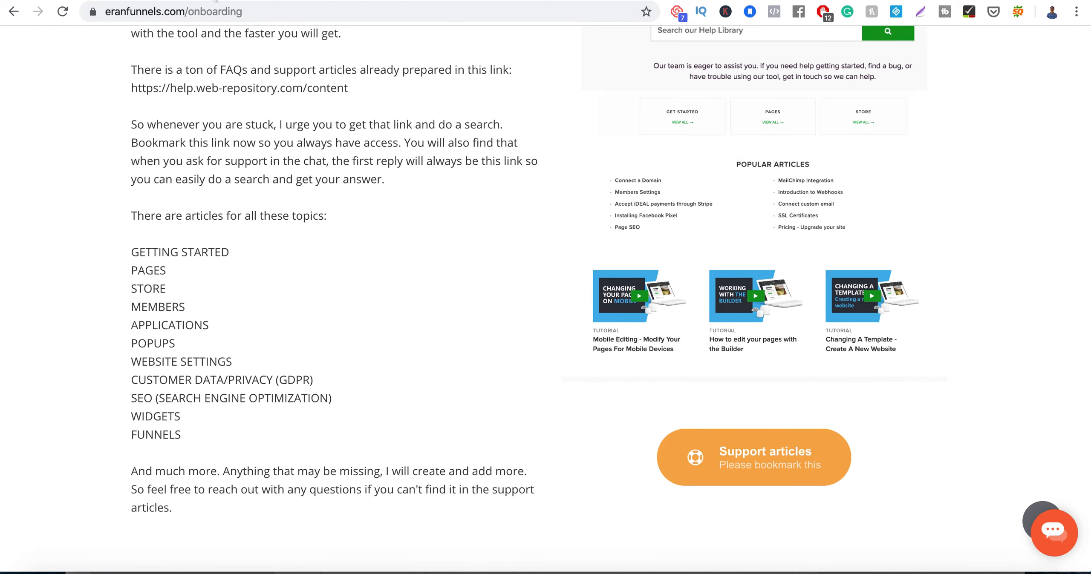
# - Check the demo funnel's builder page, return to the onboarding checklist, reload it and open the support chat conversation
pyautogui.hotkey('ctrl', 'Tab')
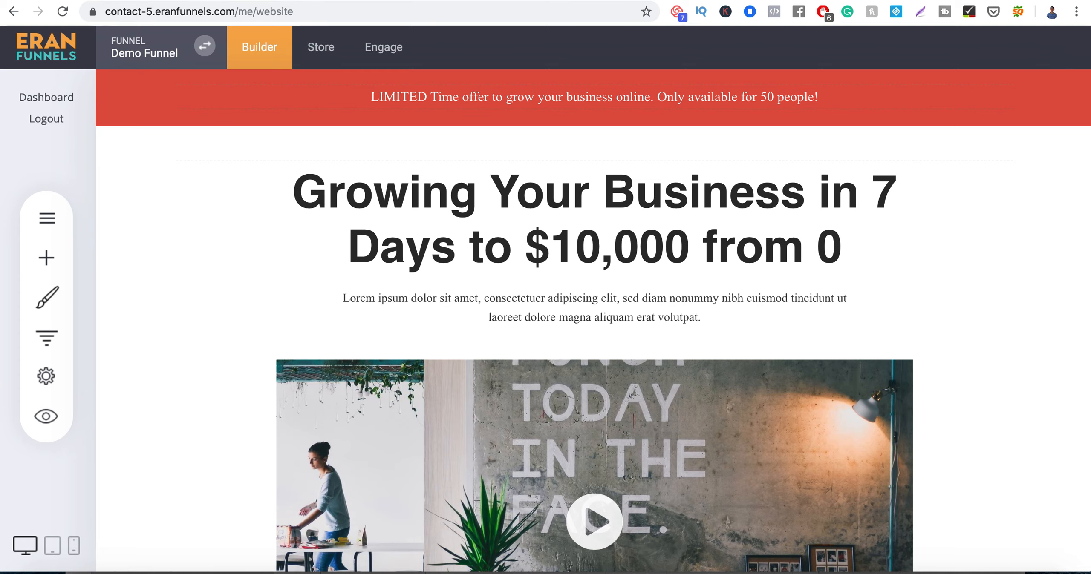
pyautogui.moveTo(256, 149)
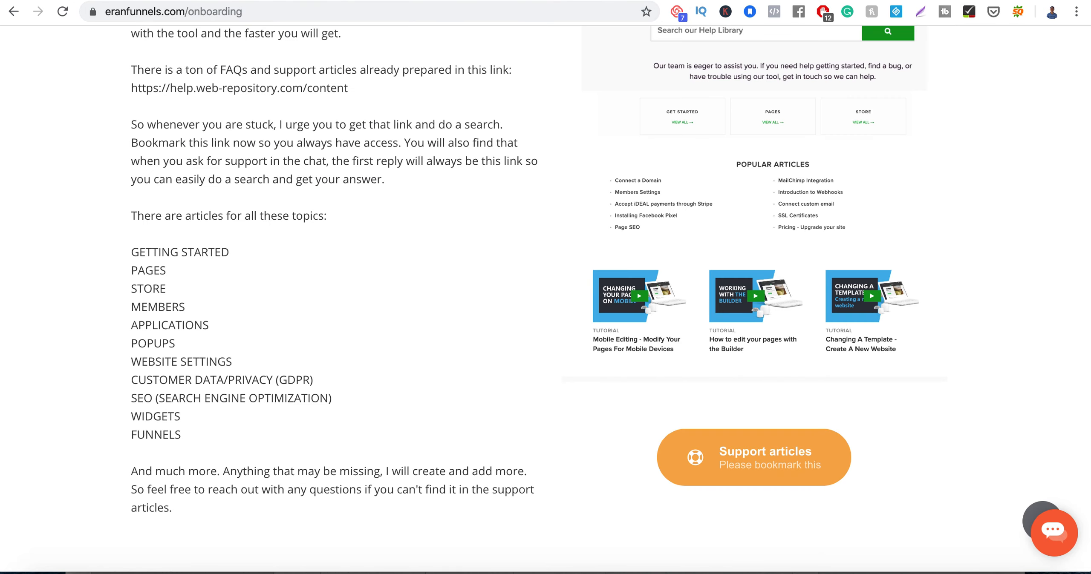
pyautogui.click(62, 11)
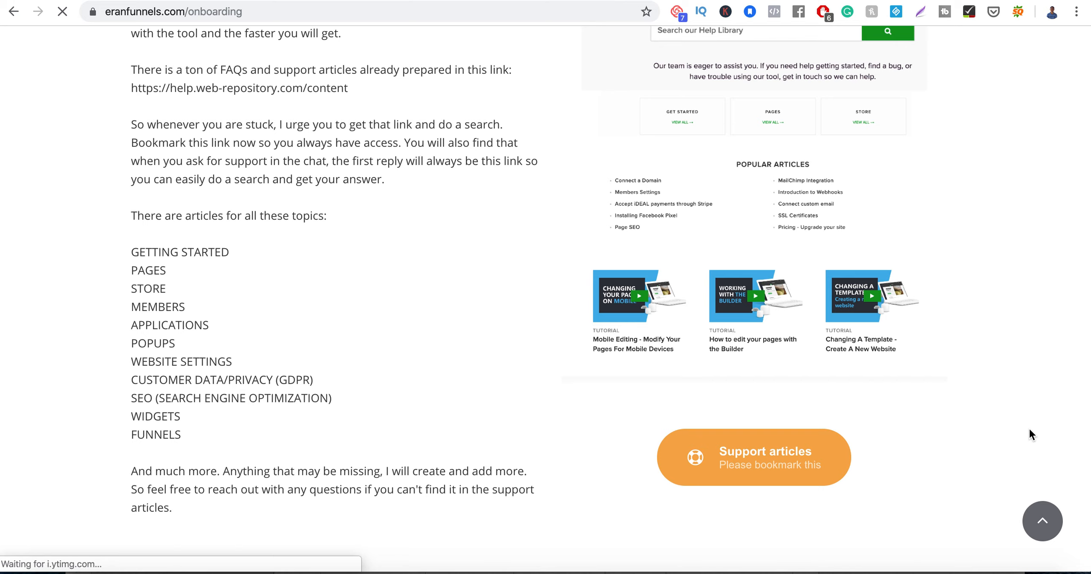
pyautogui.click(1046, 524)
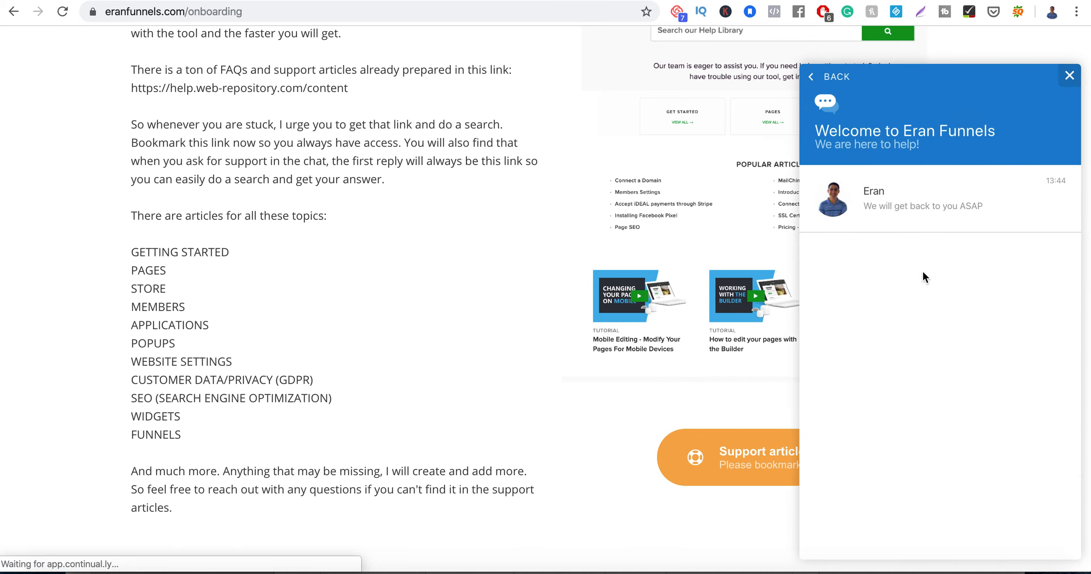
pyautogui.click(918, 211)
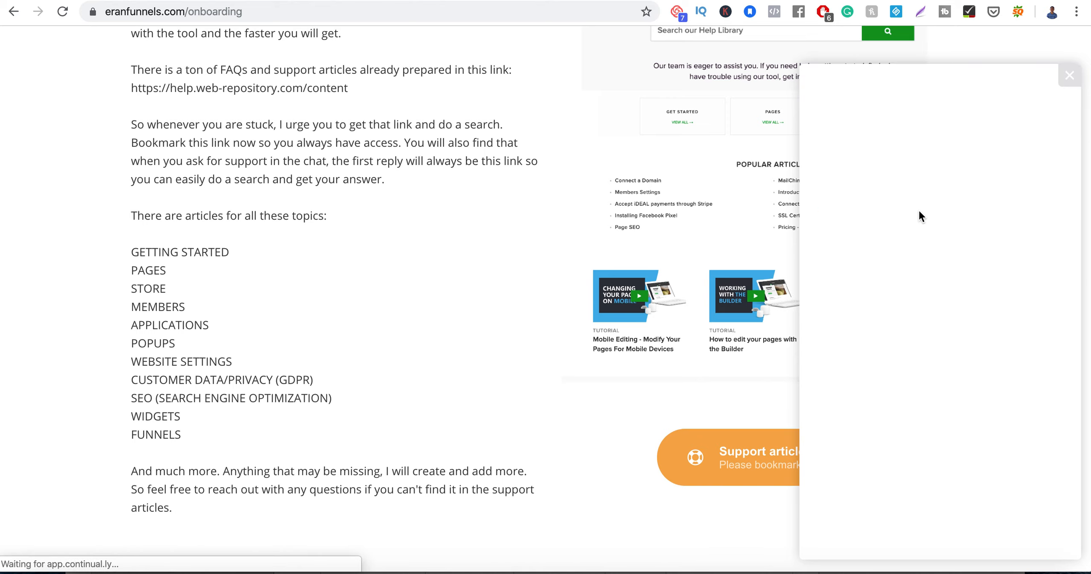